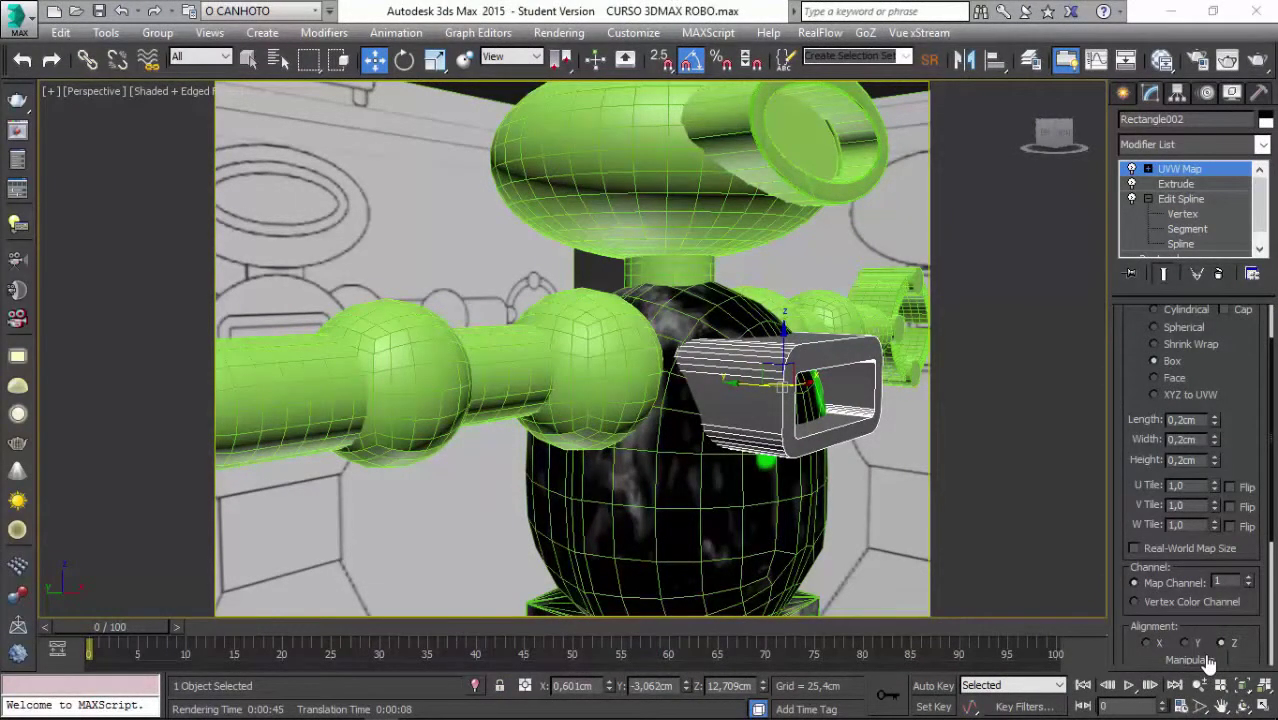
Open the Slate Material Editor from the main toolbar, with Rectangle002 still selected
click(1160, 58)
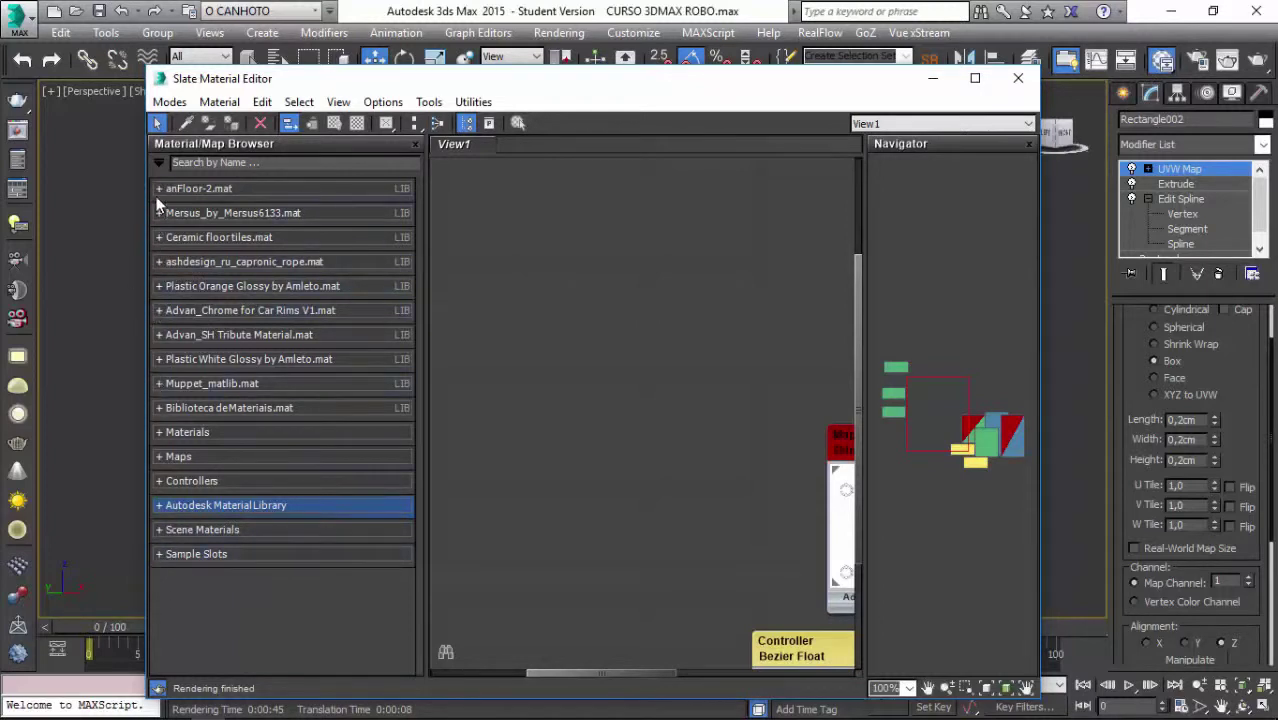
Drag Standard_2 from the browser's Materials group into View1 and enlarge its sample sphere
click(162, 435)
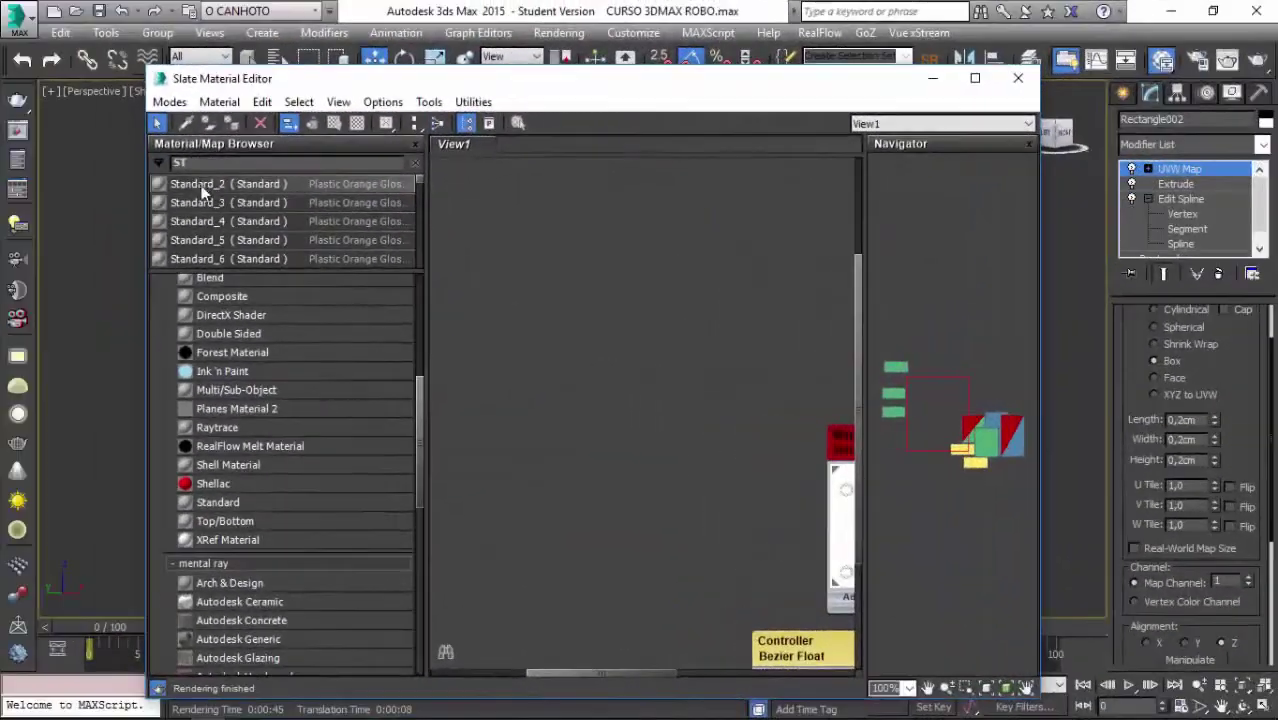
mouse_move(200, 184)
mouse_down()
mouse_move(467, 249)
mouse_move(541, 310)
mouse_up()
drag(558, 258, 650, 221)
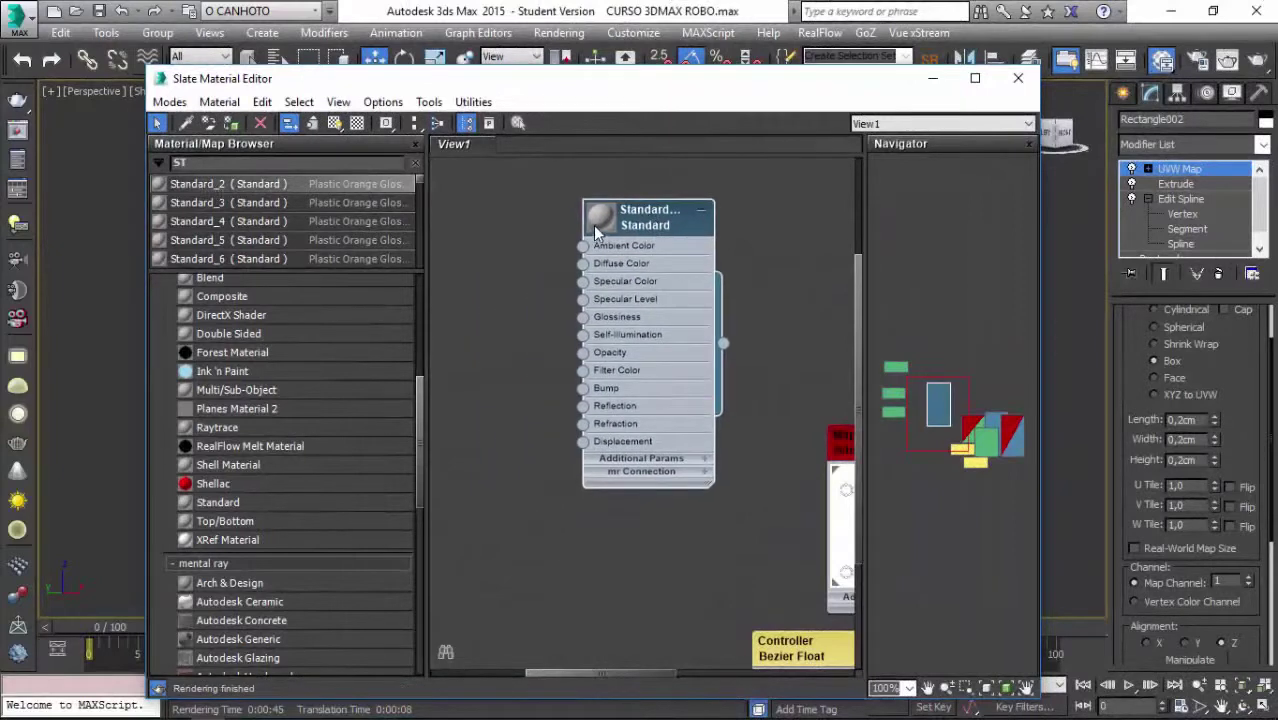
double_click(597, 224)
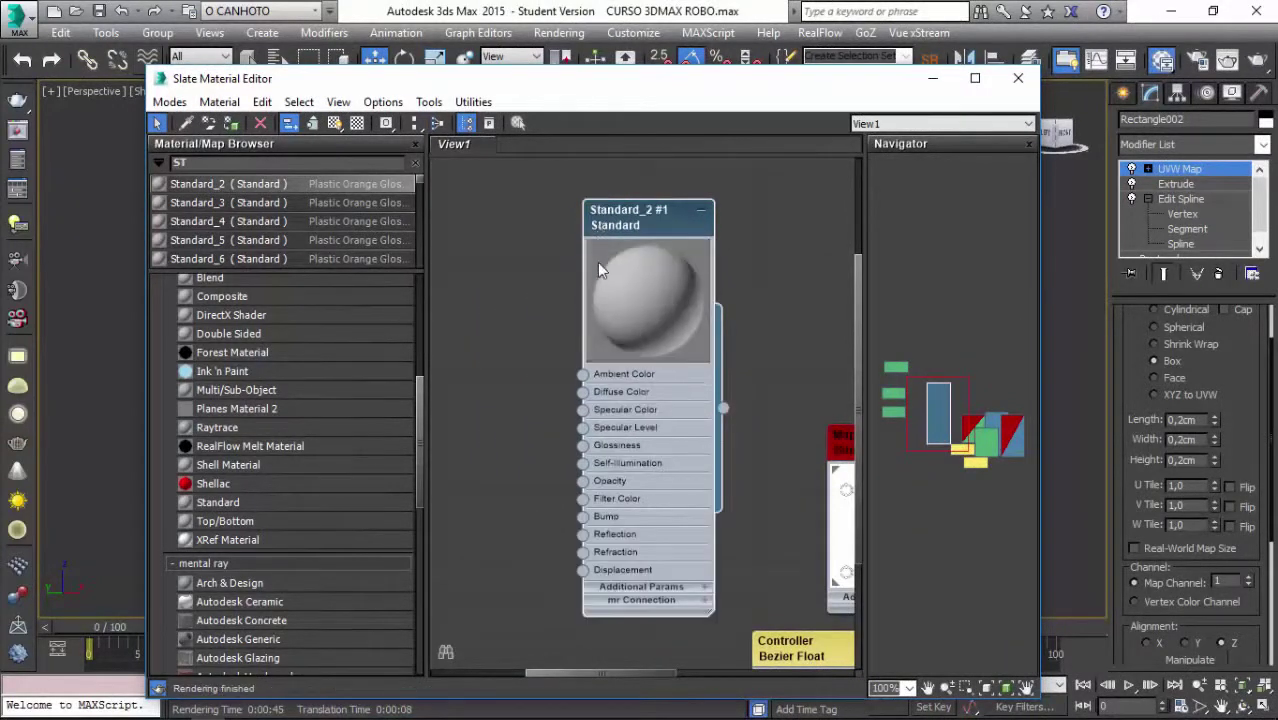
drag(620, 215, 656, 163)
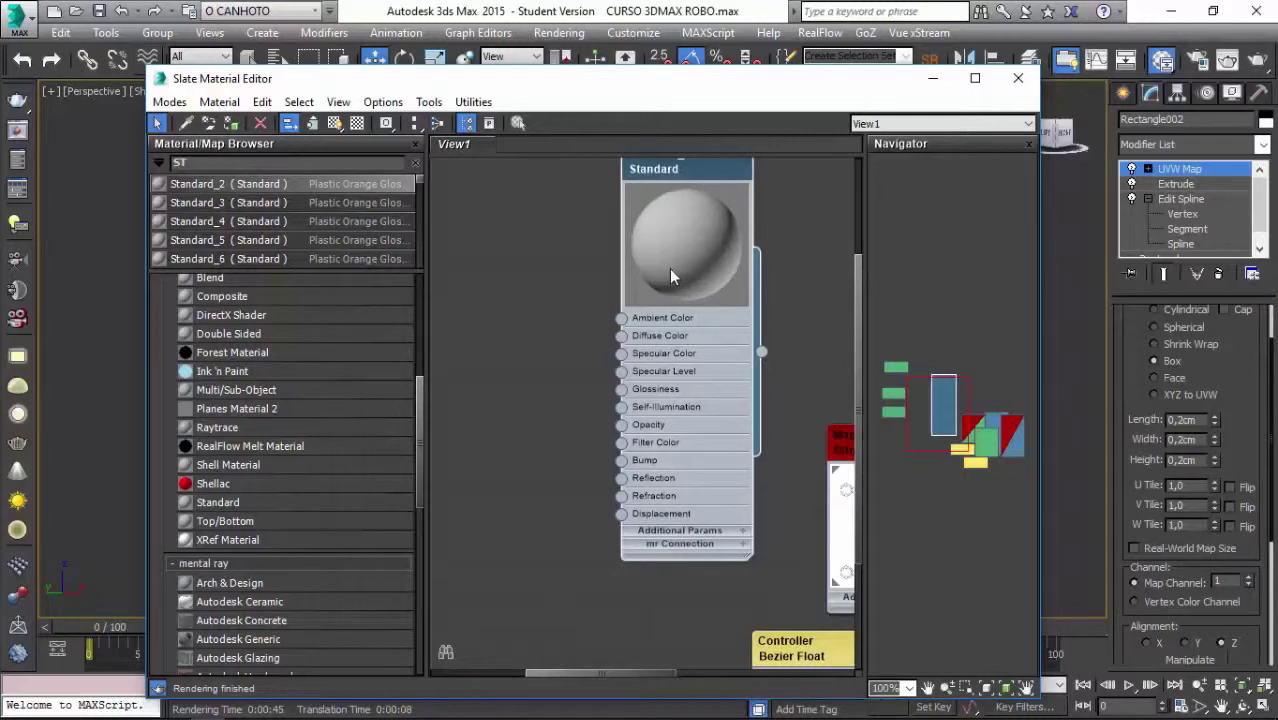
Open Standard_2 #1's parameters beside its node and drop down the shader type list
double_click(675, 167)
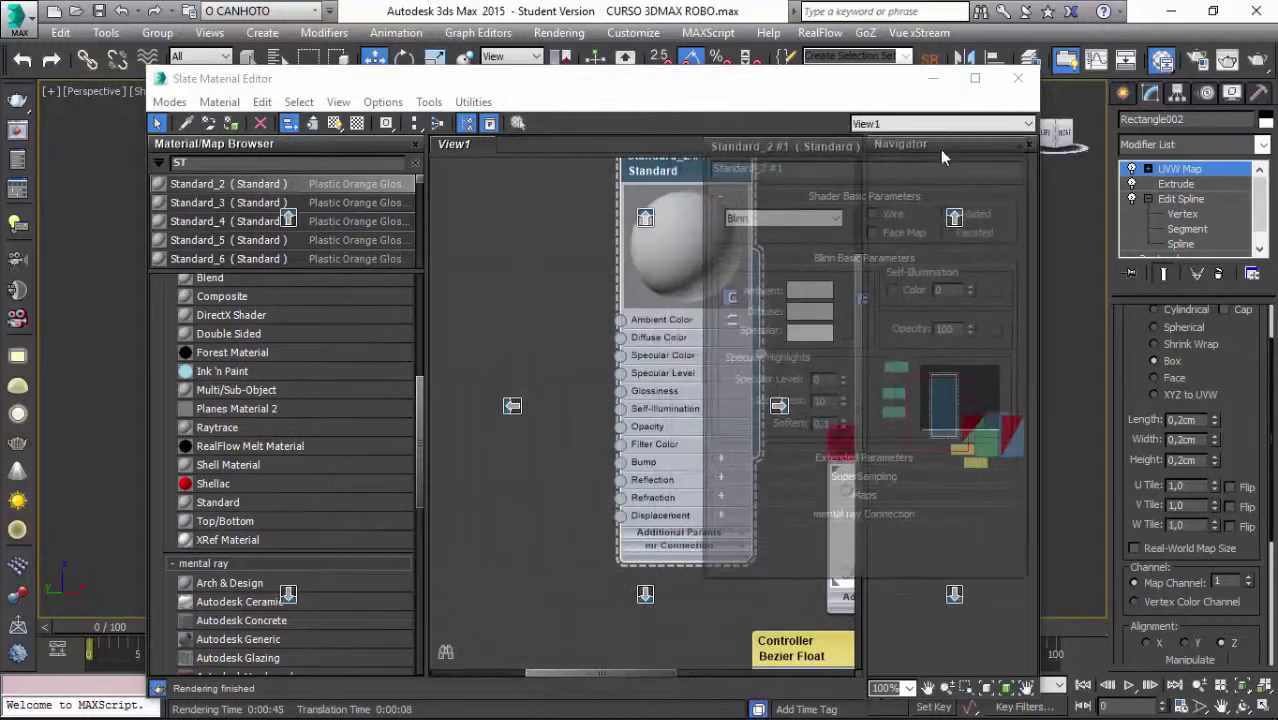
mouse_move(612, 258)
mouse_down()
mouse_move(940, 149)
mouse_move(1007, 154)
mouse_up()
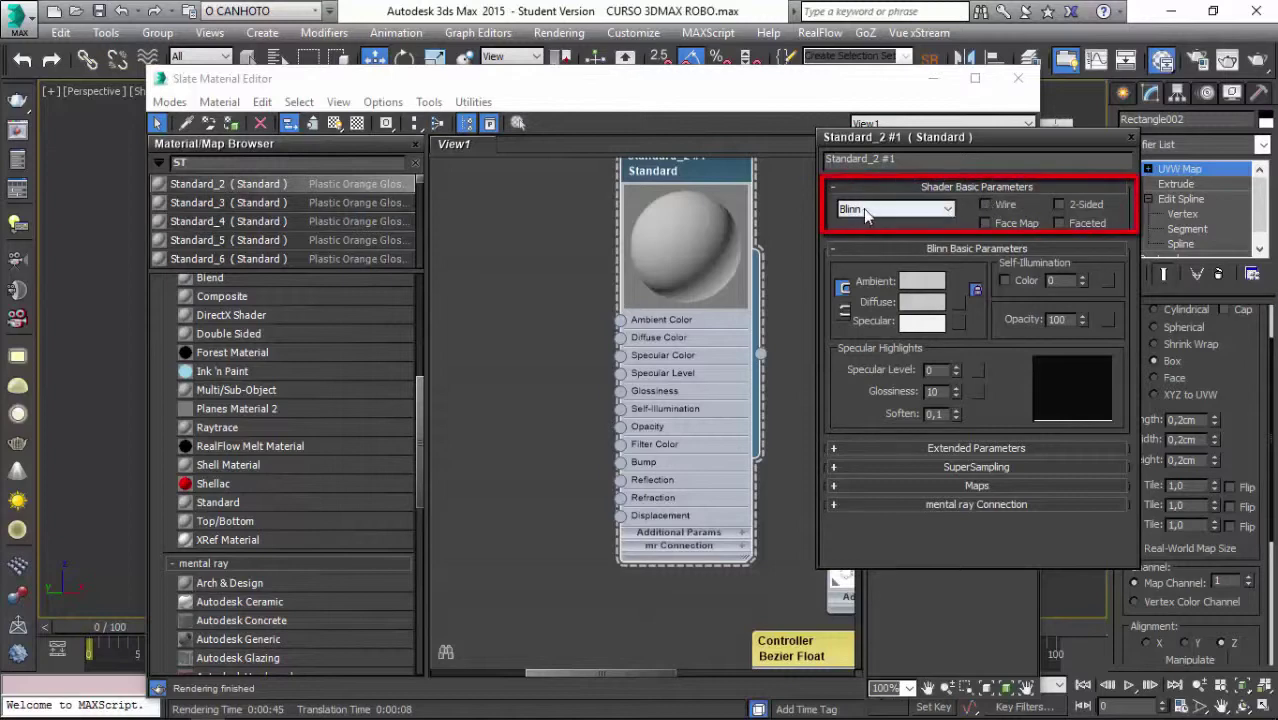
click(948, 208)
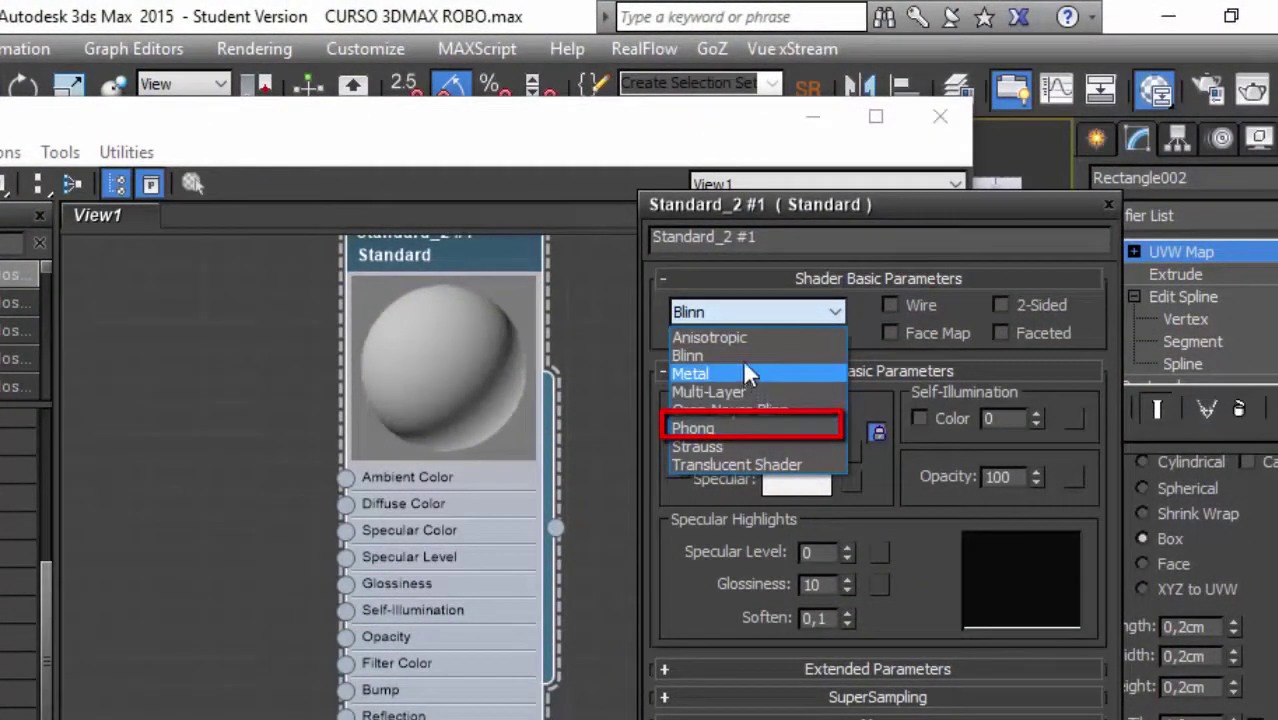
Keep the Blinn shader and settle the highlight at Specular Level 38, Glossiness 33
click(770, 310)
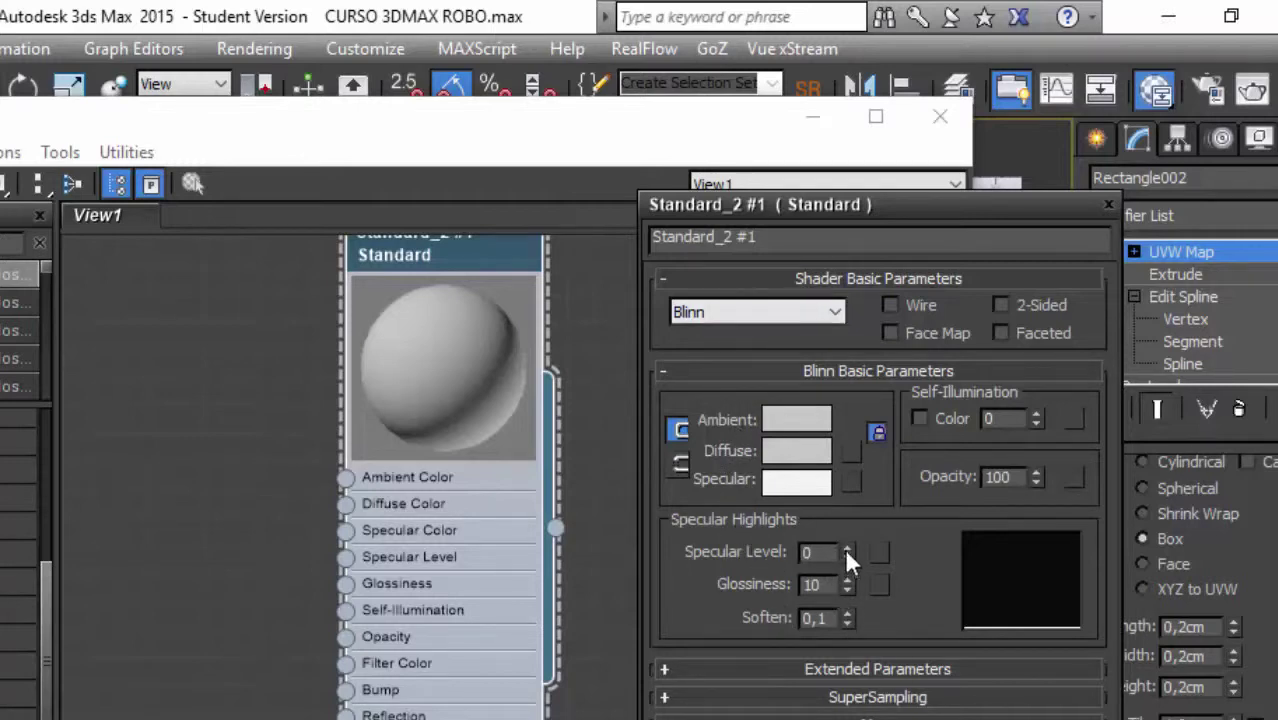
drag(847, 552, 851, 436)
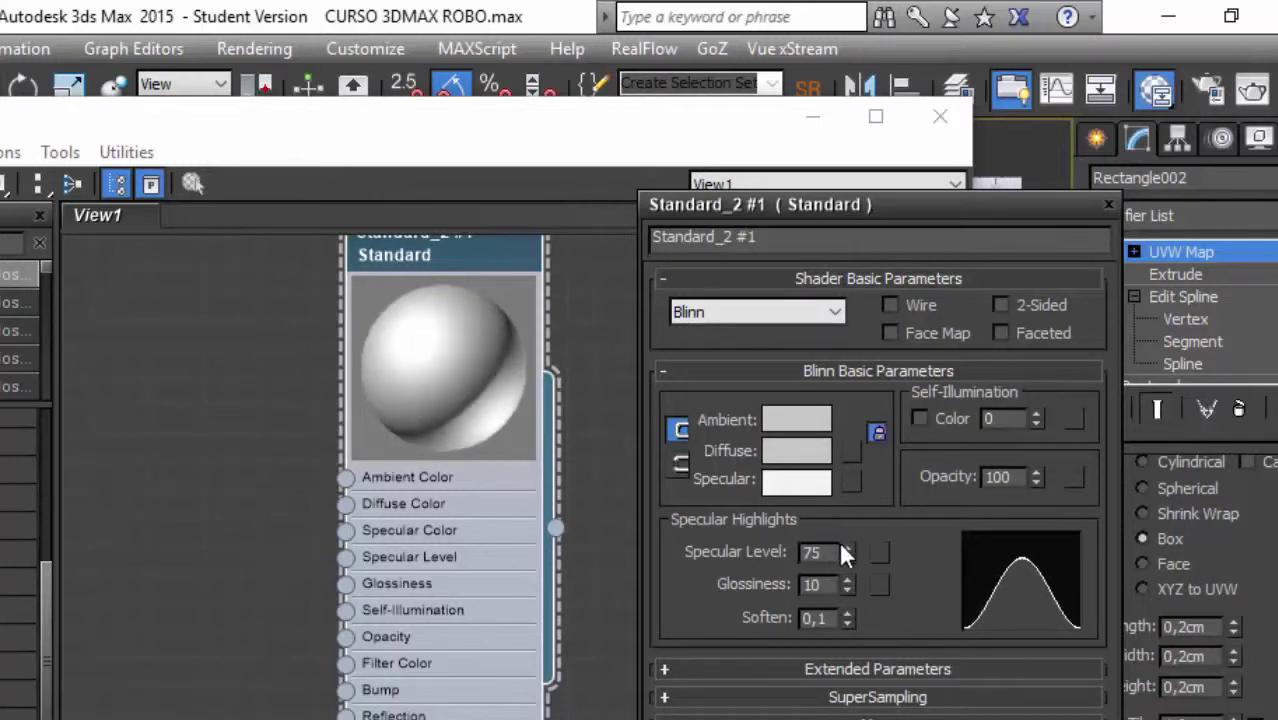
key(BackSpace)
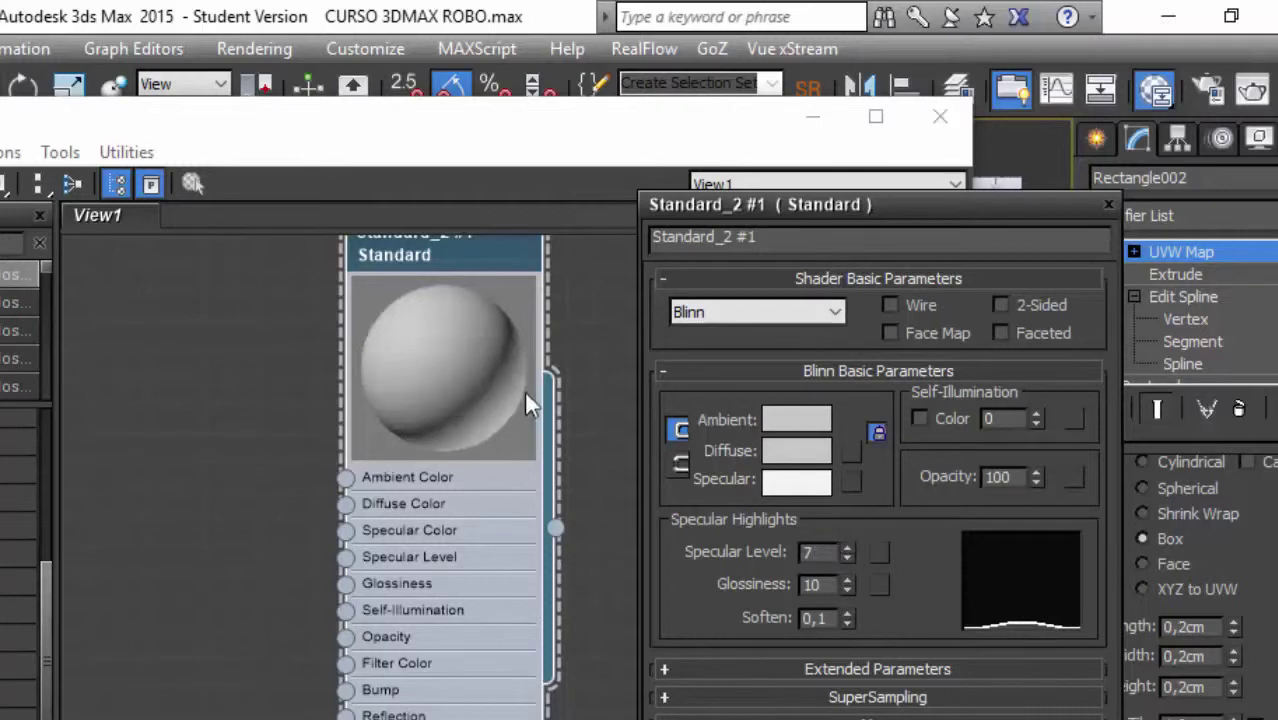
mouse_move(846, 551)
mouse_down()
mouse_move(847, 482)
mouse_move(847, 494)
mouse_up()
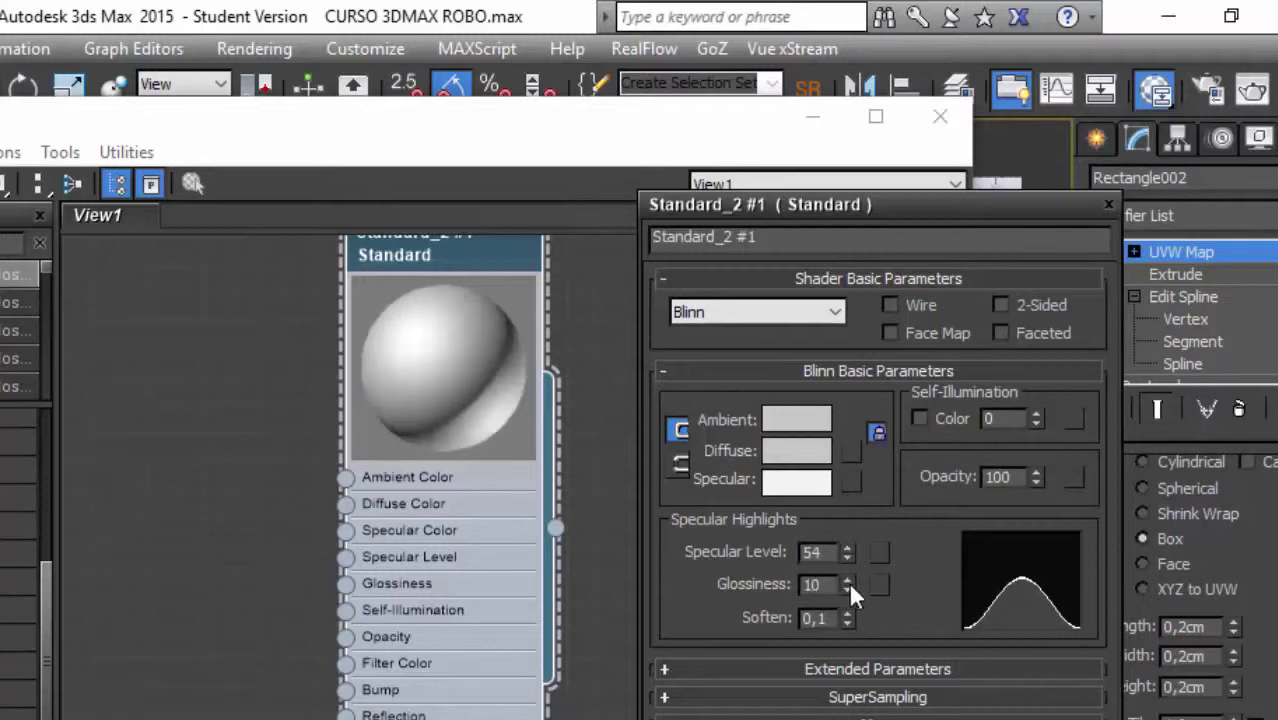
drag(848, 584, 853, 495)
drag(846, 581, 847, 524)
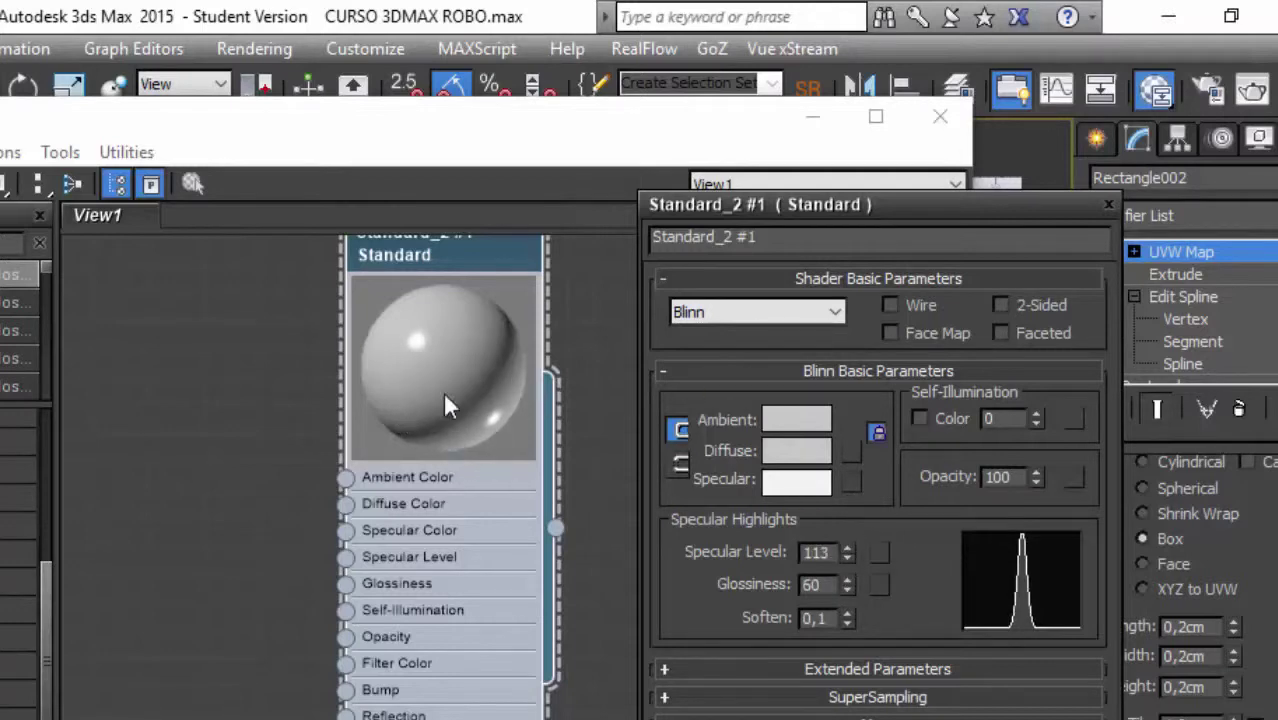
drag(847, 553, 850, 460)
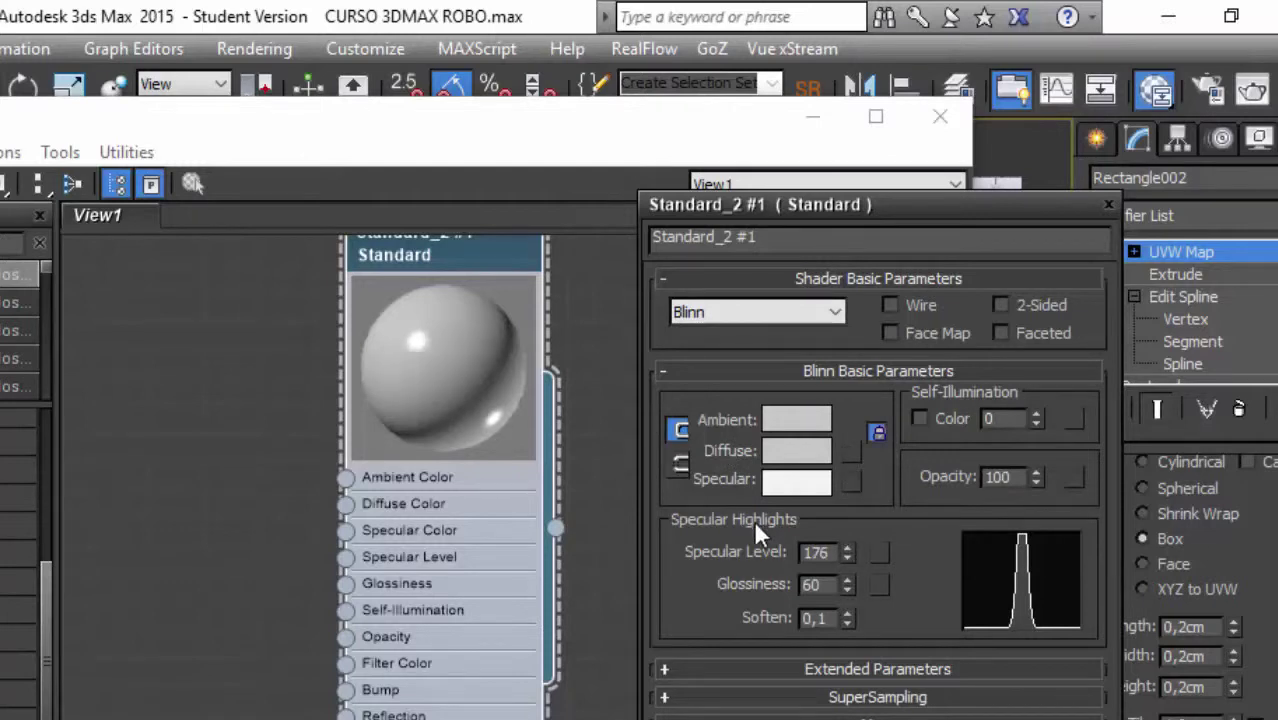
drag(847, 582, 849, 530)
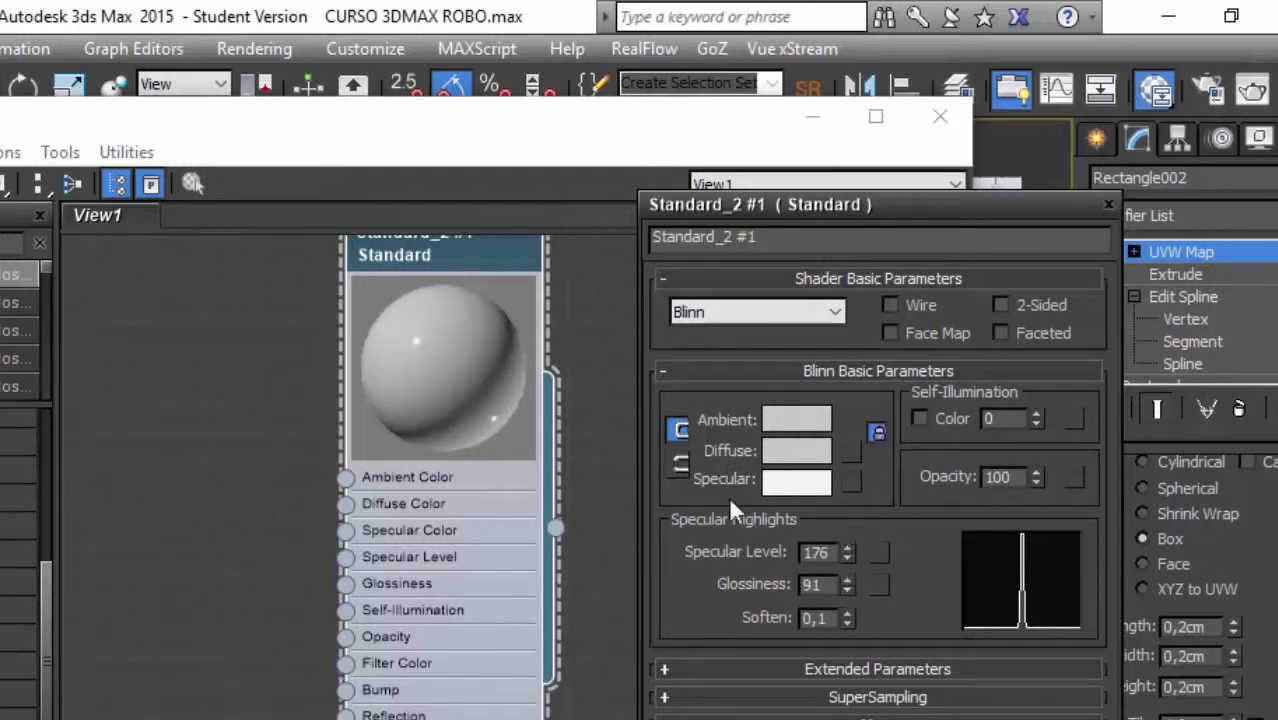
drag(846, 586, 816, 636)
drag(847, 552, 846, 694)
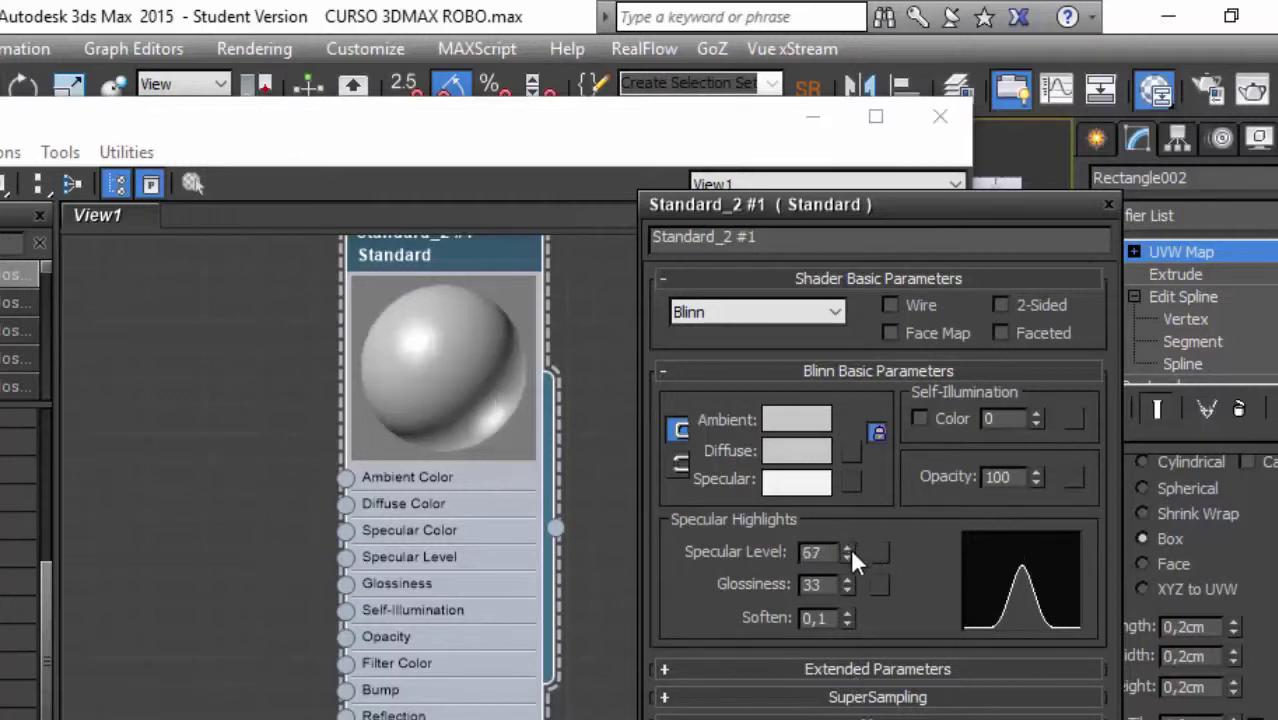
drag(848, 553, 645, 618)
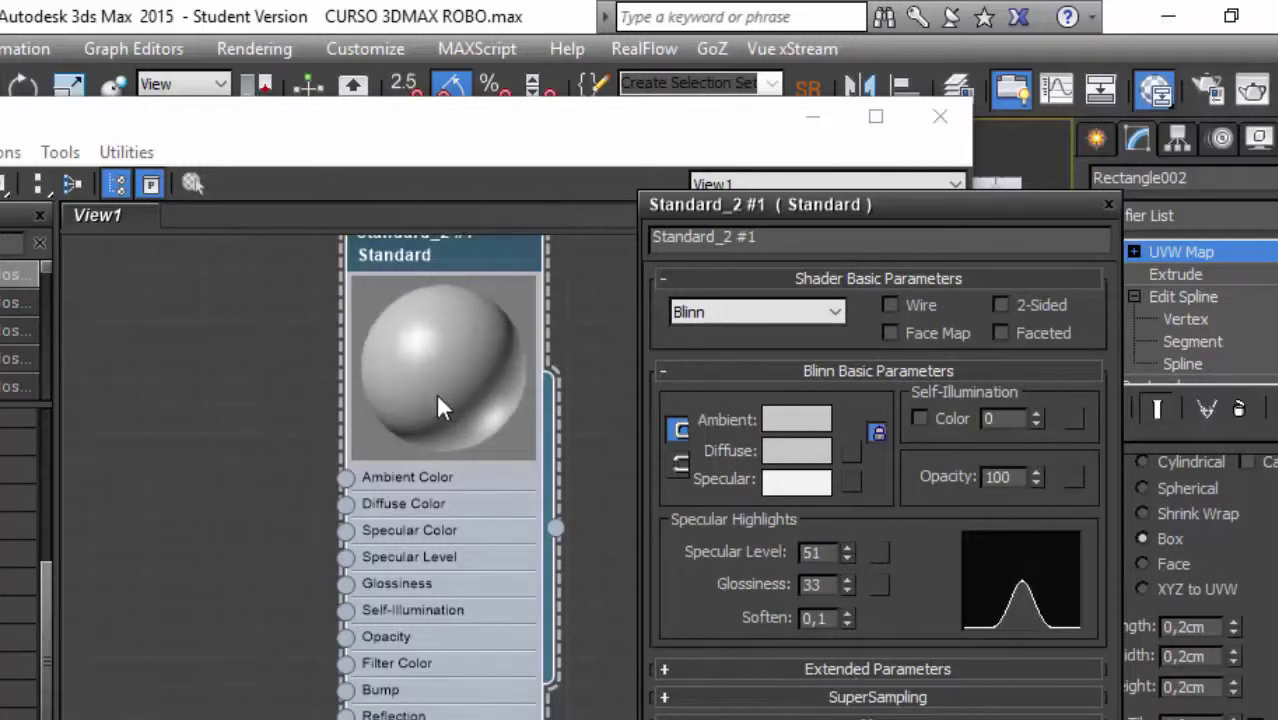
drag(848, 556, 848, 600)
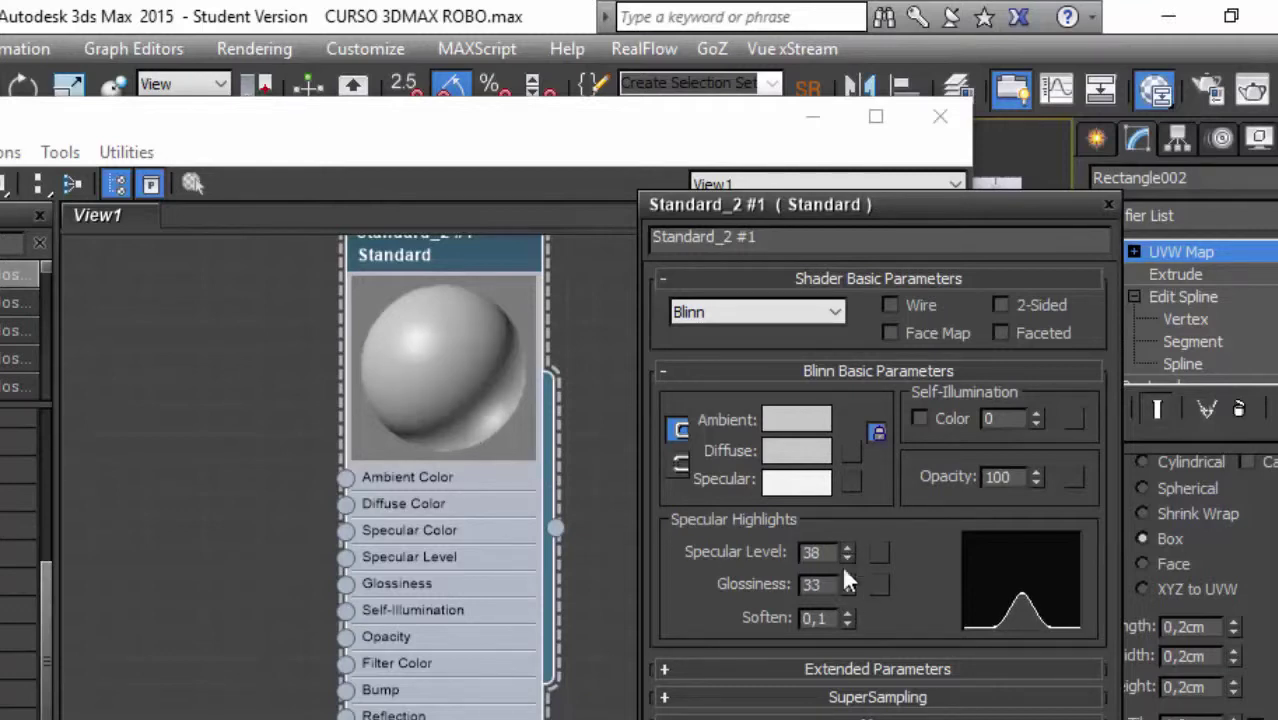
Switch to Phong and tune the highlight to Specular Level 64, Glossiness 21
click(818, 314)
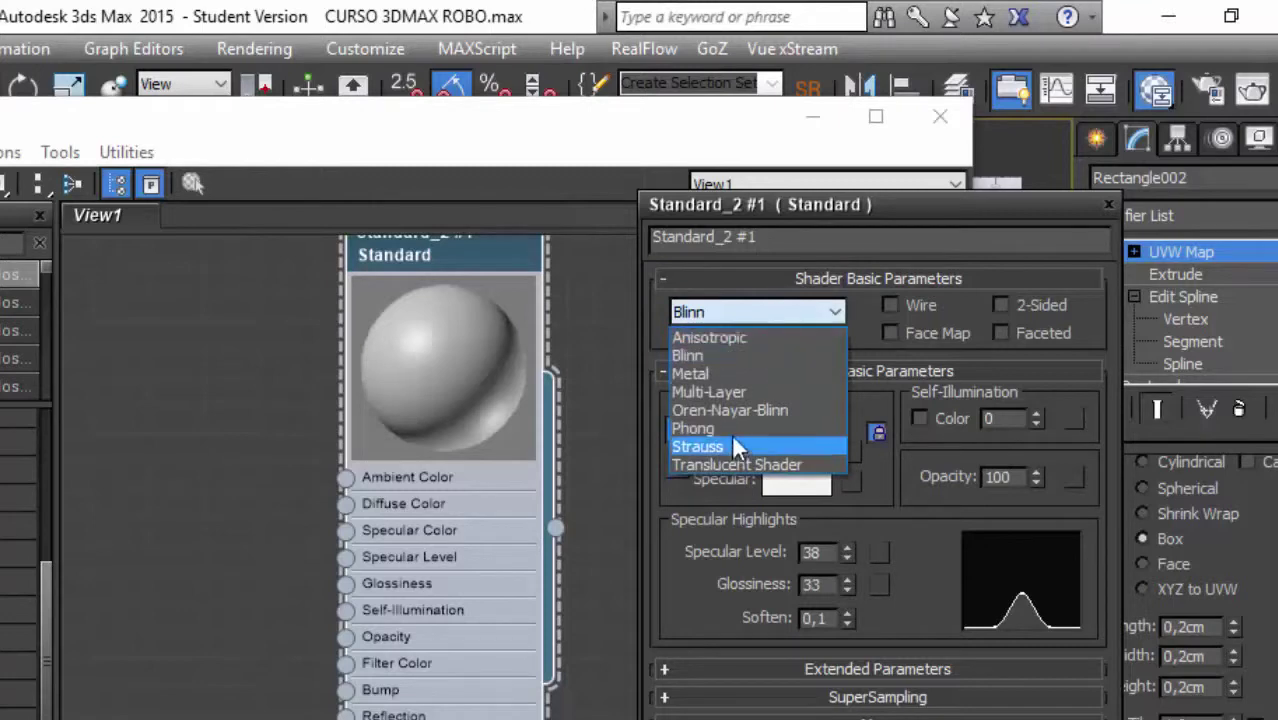
click(729, 428)
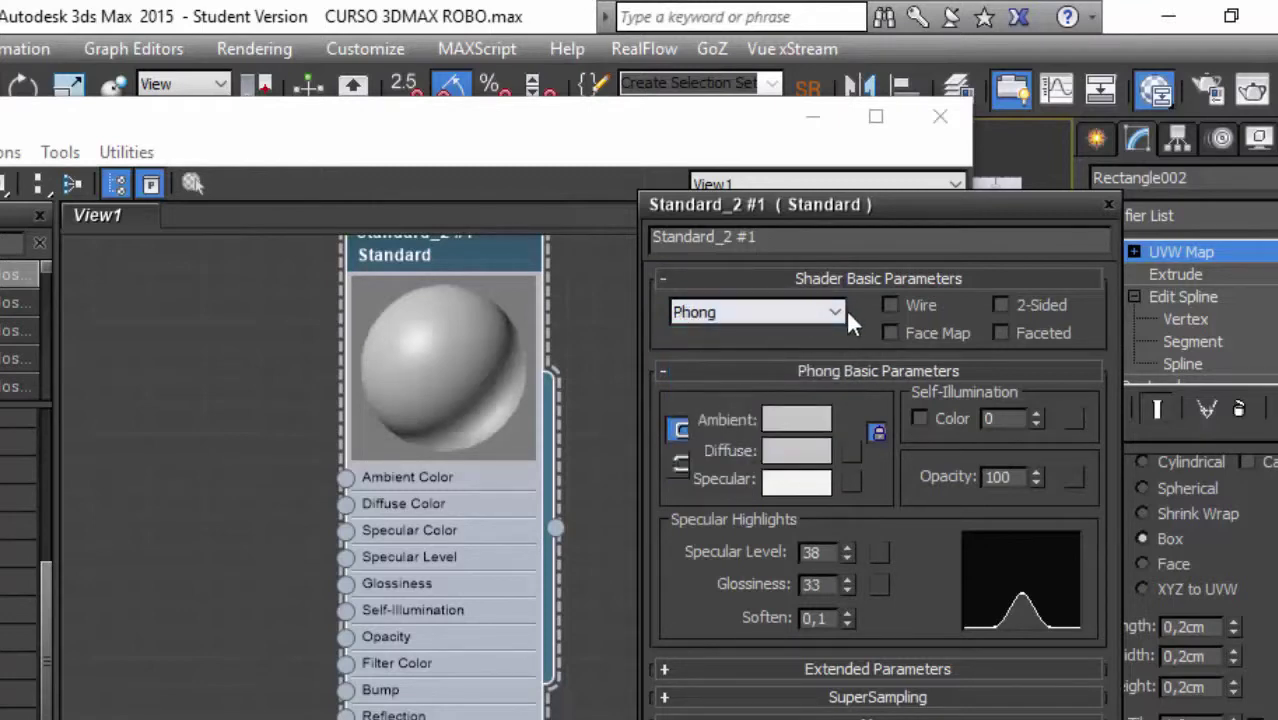
drag(845, 590, 845, 533)
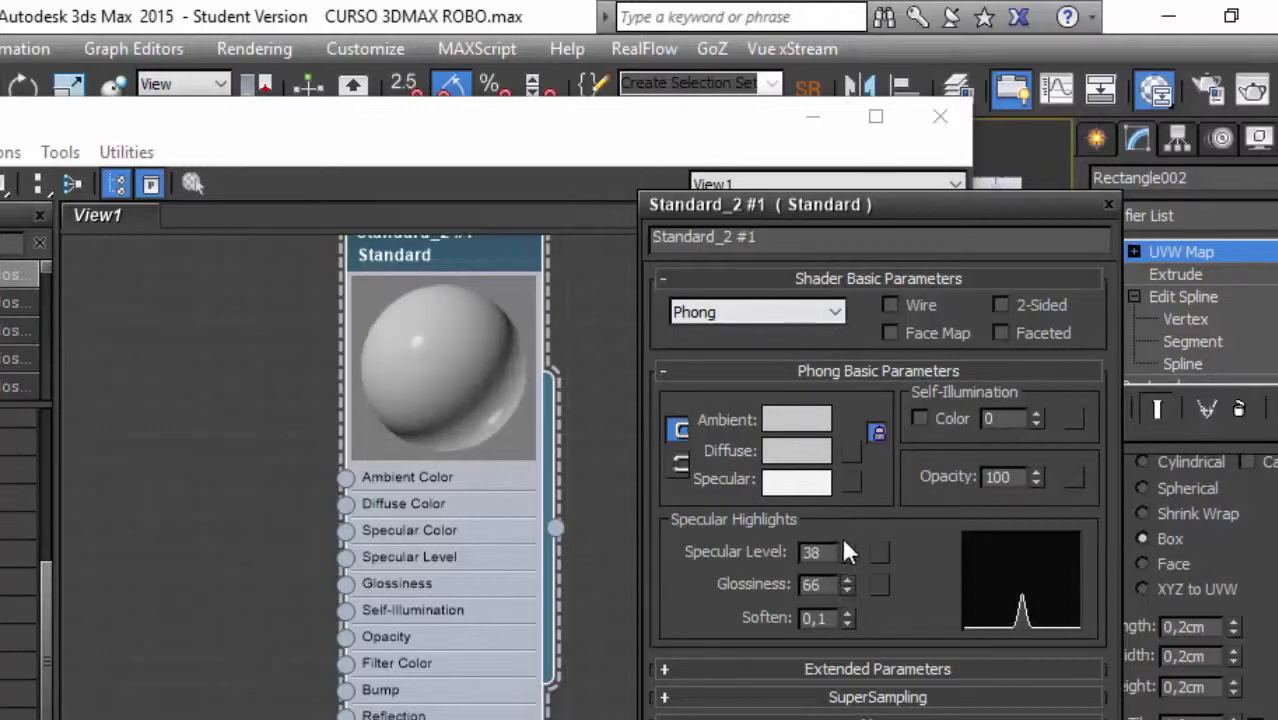
drag(846, 552, 840, 486)
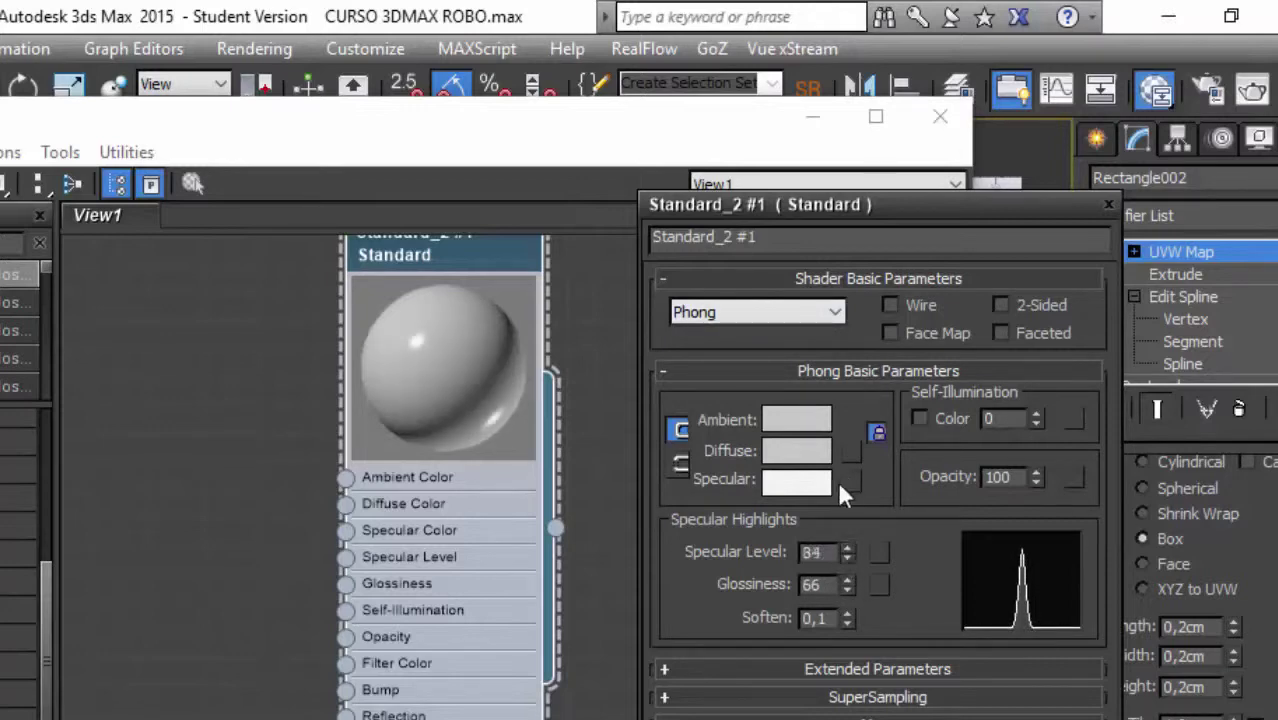
drag(847, 584, 847, 556)
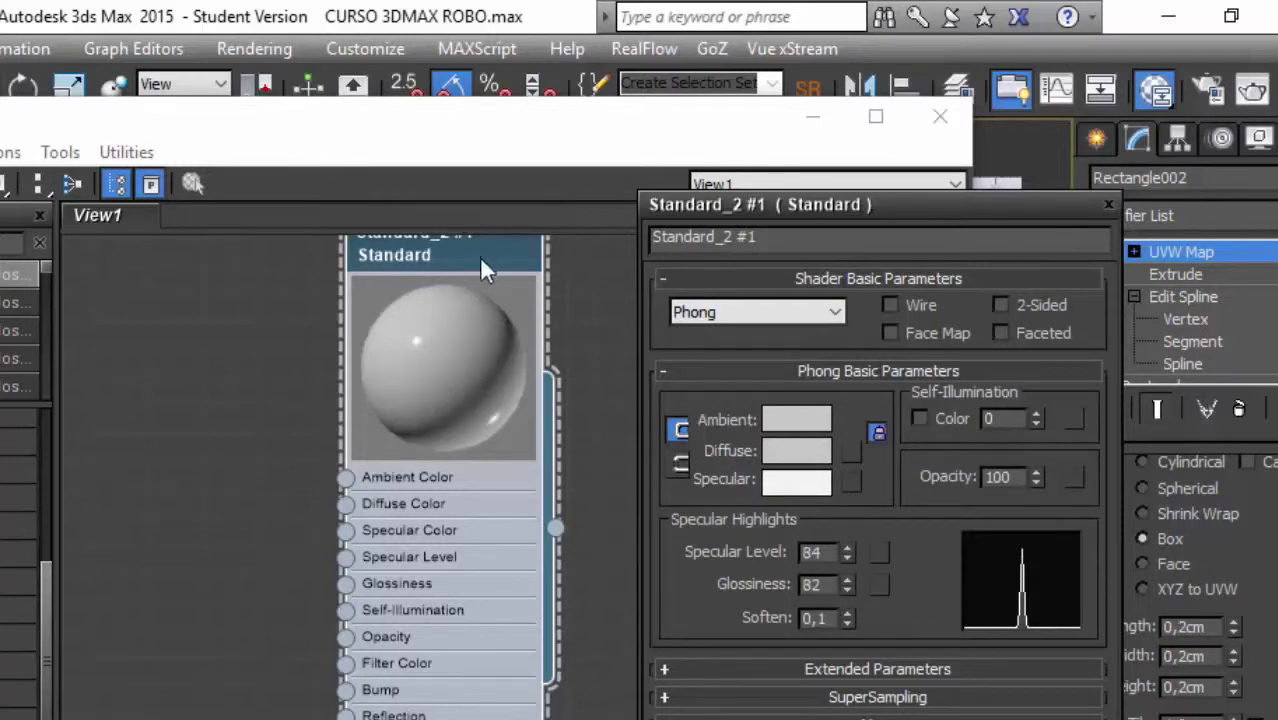
drag(479, 256, 451, 312)
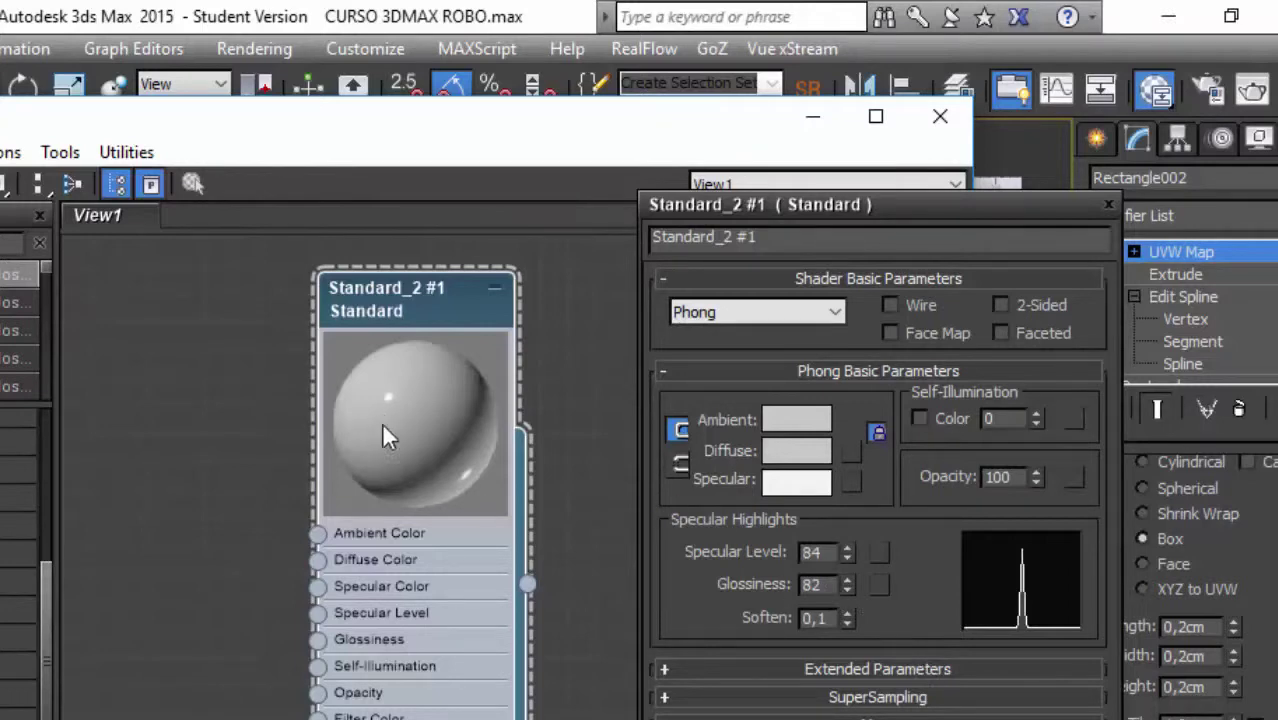
drag(847, 552, 846, 622)
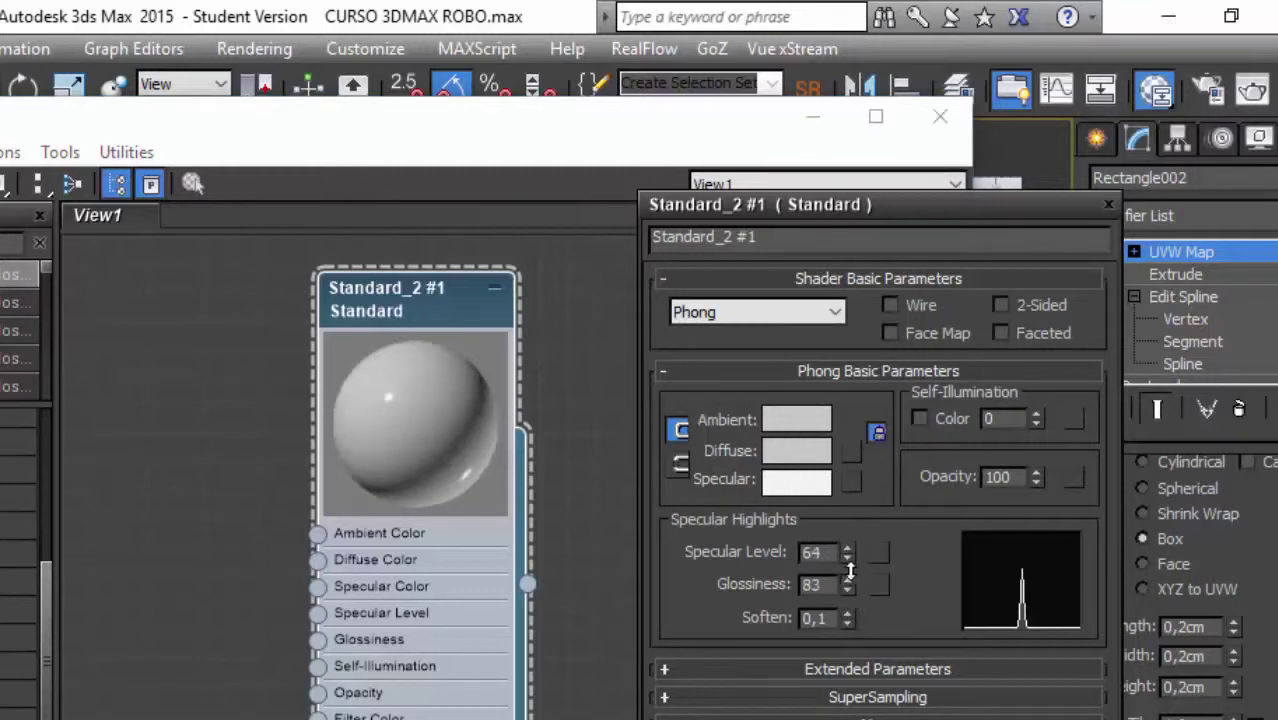
drag(848, 580, 840, 665)
drag(847, 580, 847, 565)
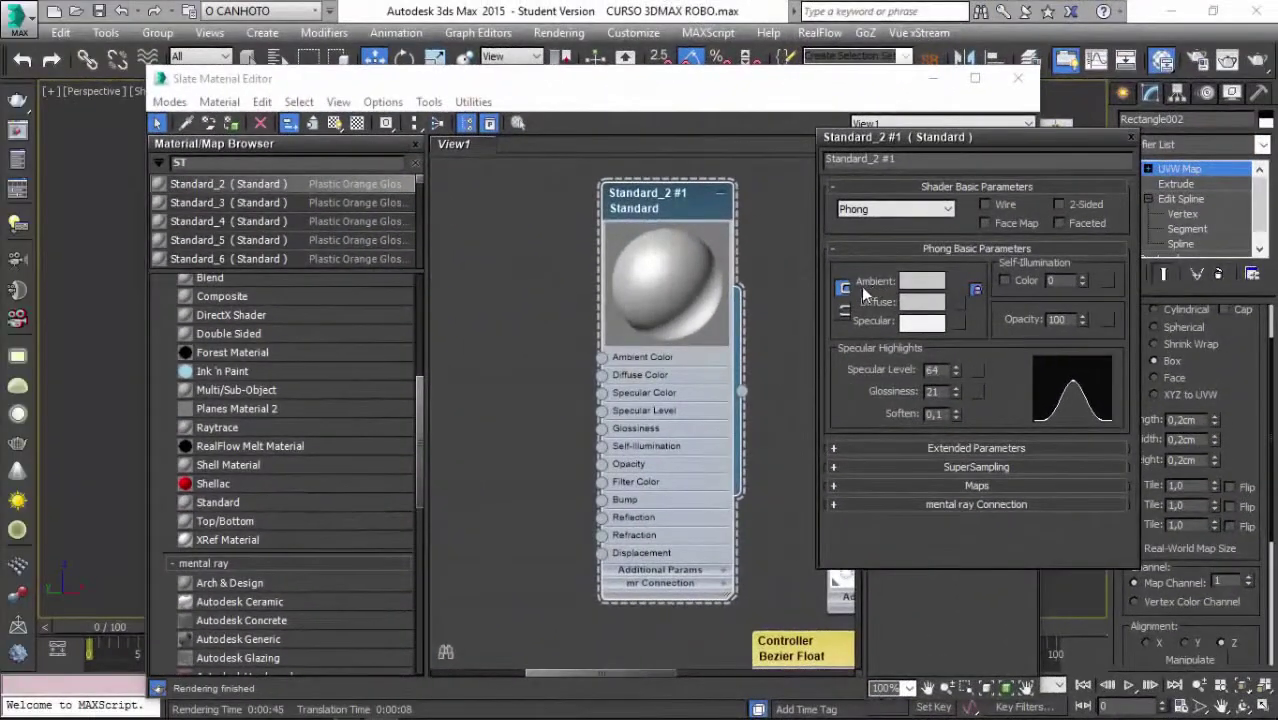
Switch to the Metal shader and set Specular Level 196, Glossiness 41
click(947, 211)
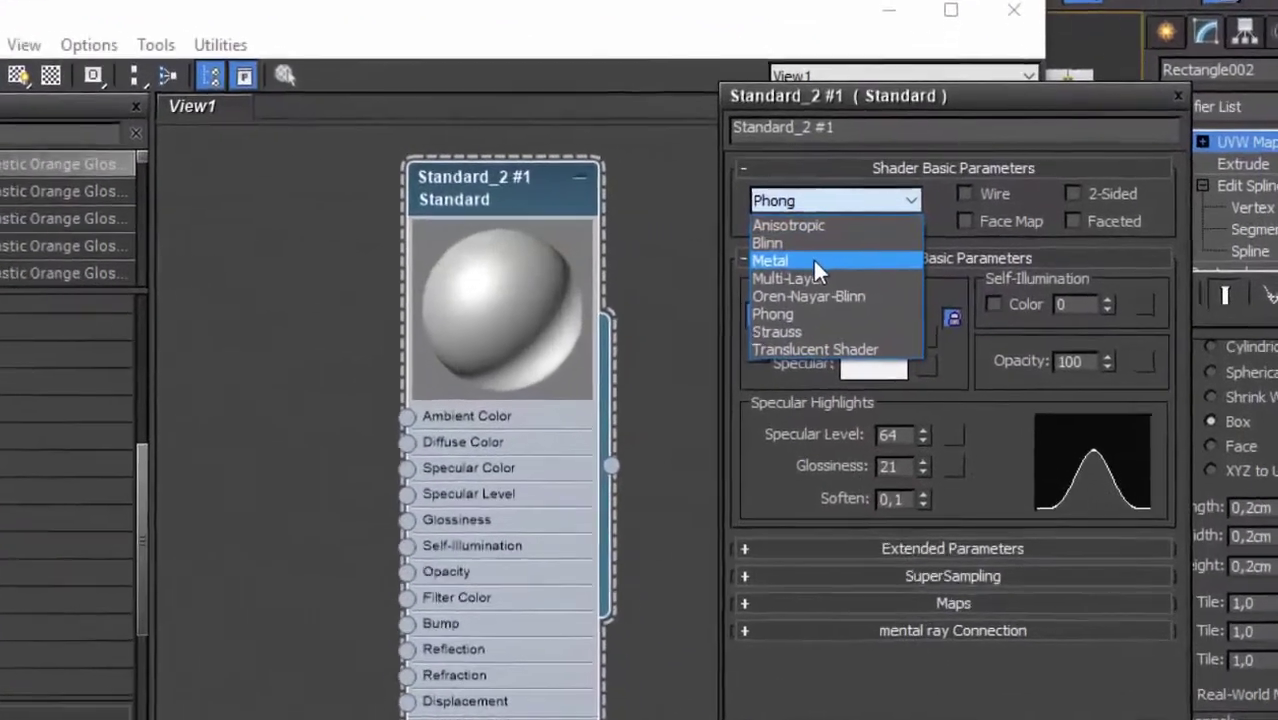
click(866, 250)
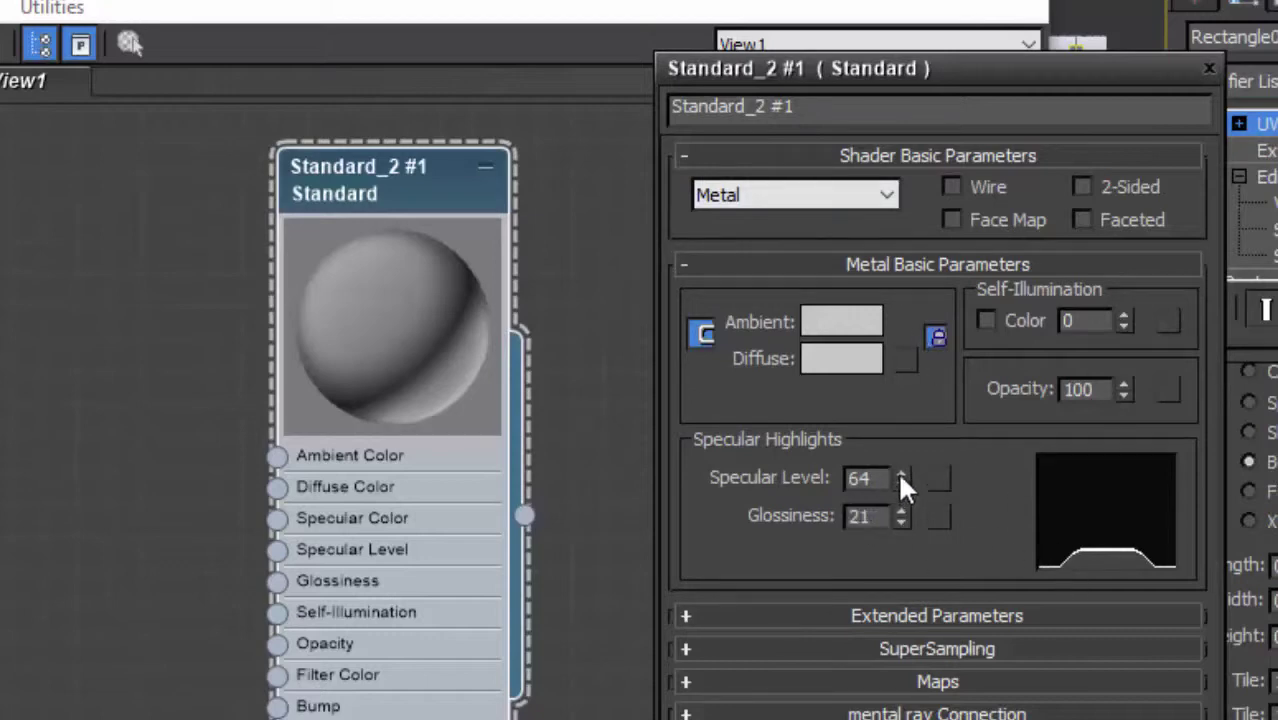
mouse_move(901, 478)
mouse_down()
mouse_move(901, 399)
mouse_move(913, 419)
mouse_up()
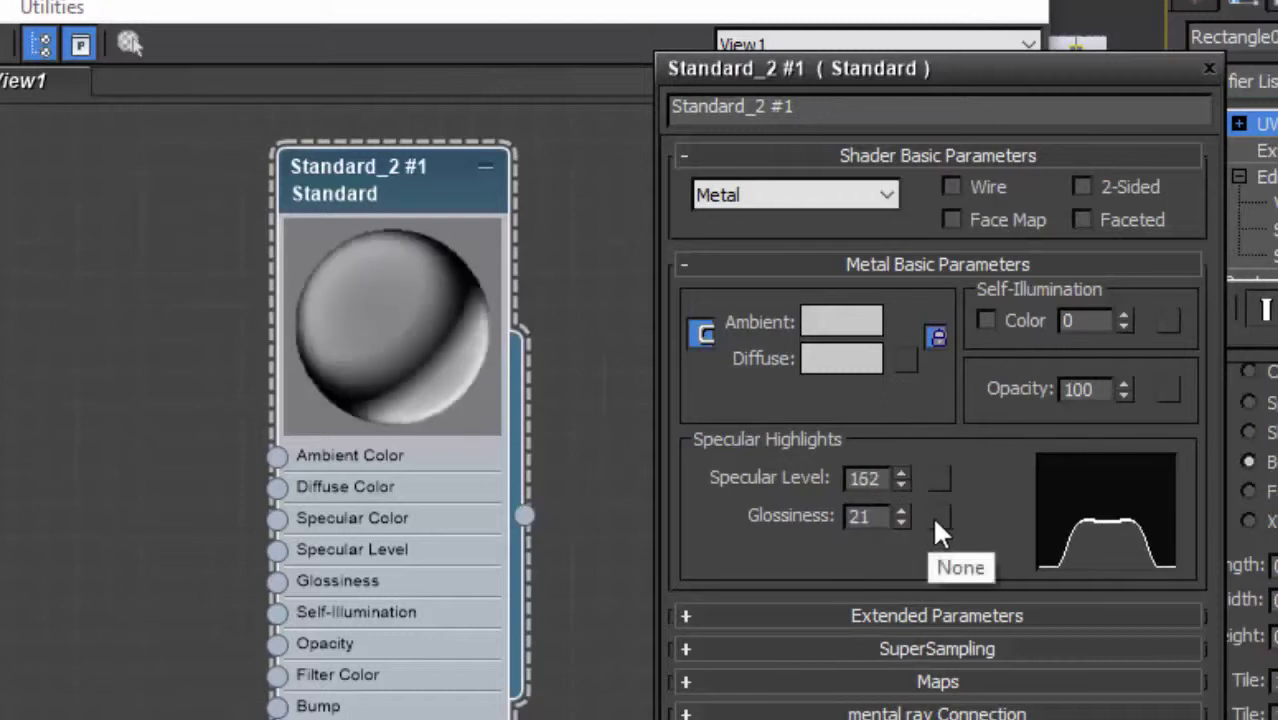
drag(901, 516, 901, 465)
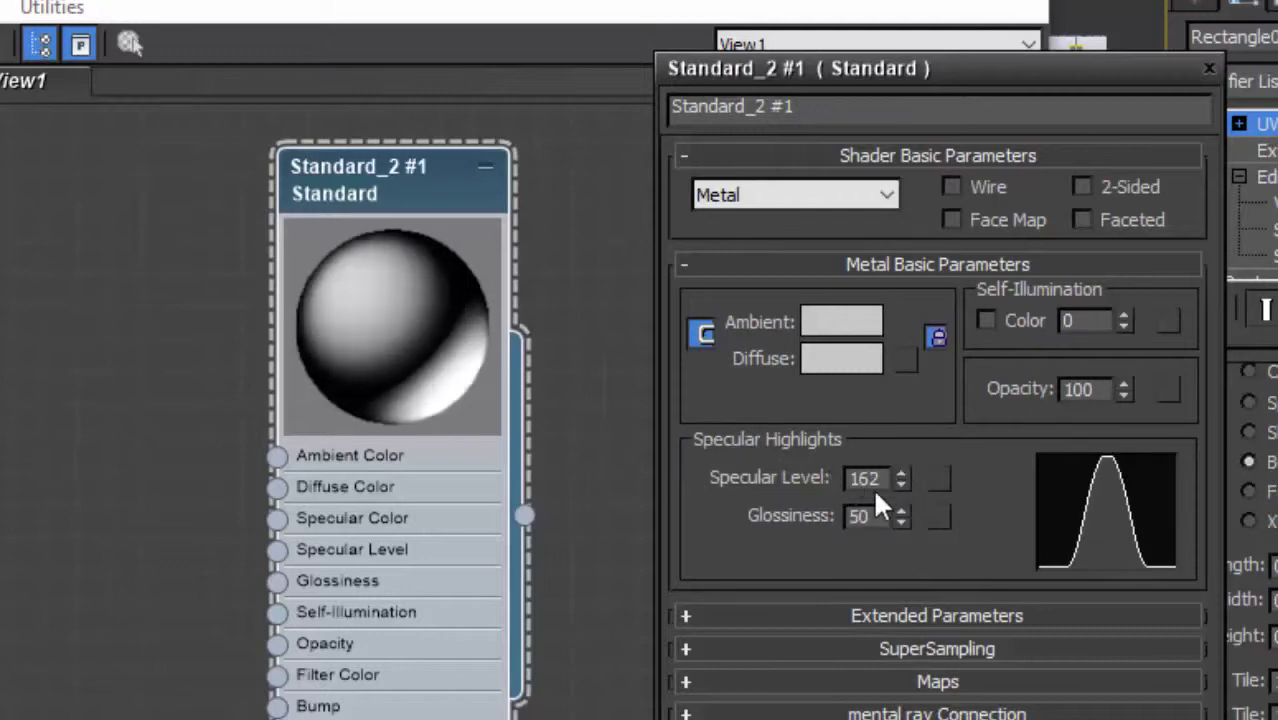
drag(901, 516, 901, 560)
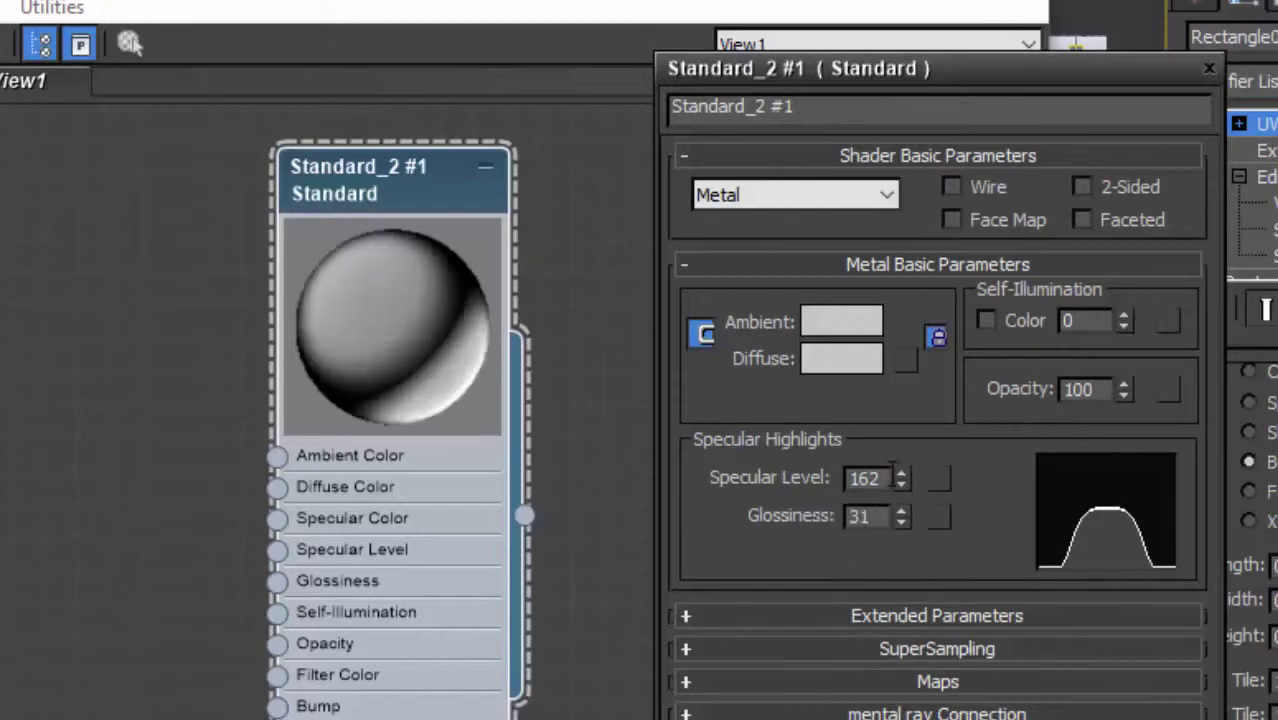
mouse_move(901, 480)
mouse_down()
mouse_move(900, 452)
mouse_move(870, 553)
mouse_up()
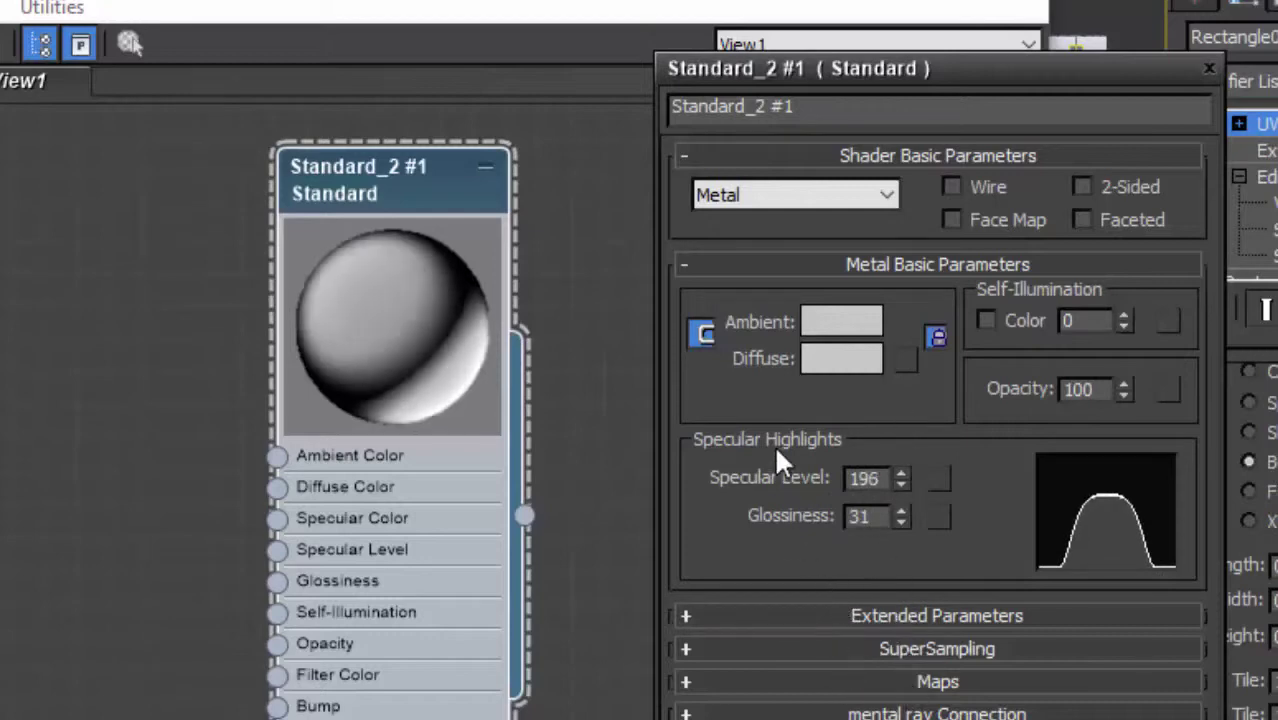
mouse_move(898, 520)
mouse_down()
mouse_move(897, 600)
mouse_move(900, 488)
mouse_up()
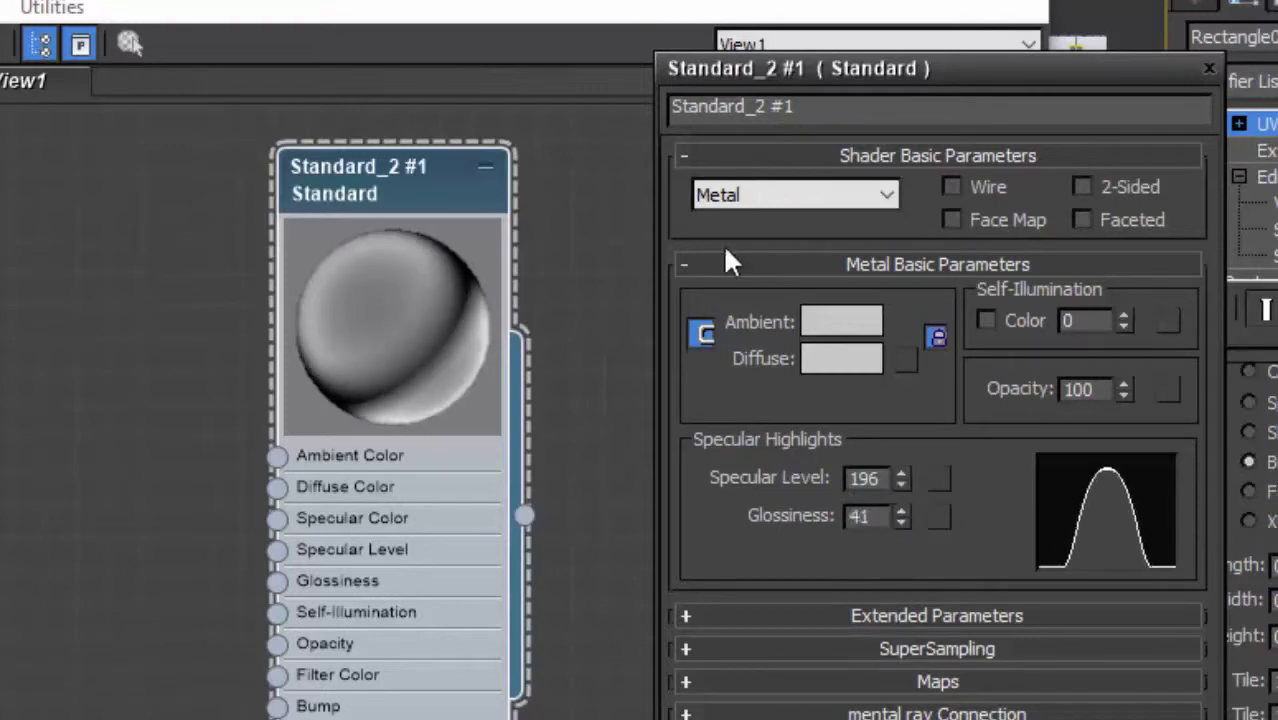
Change to the Strauss shader with Glossiness 85 and Opacity 91
click(872, 197)
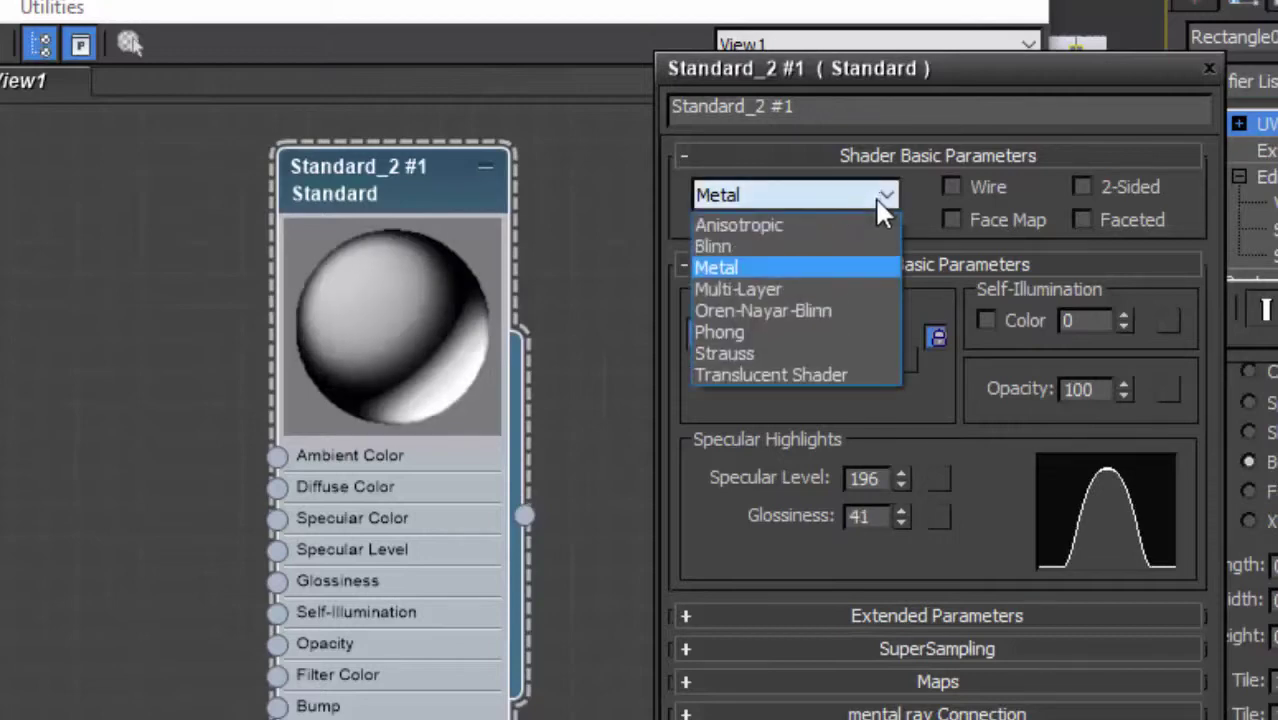
click(793, 352)
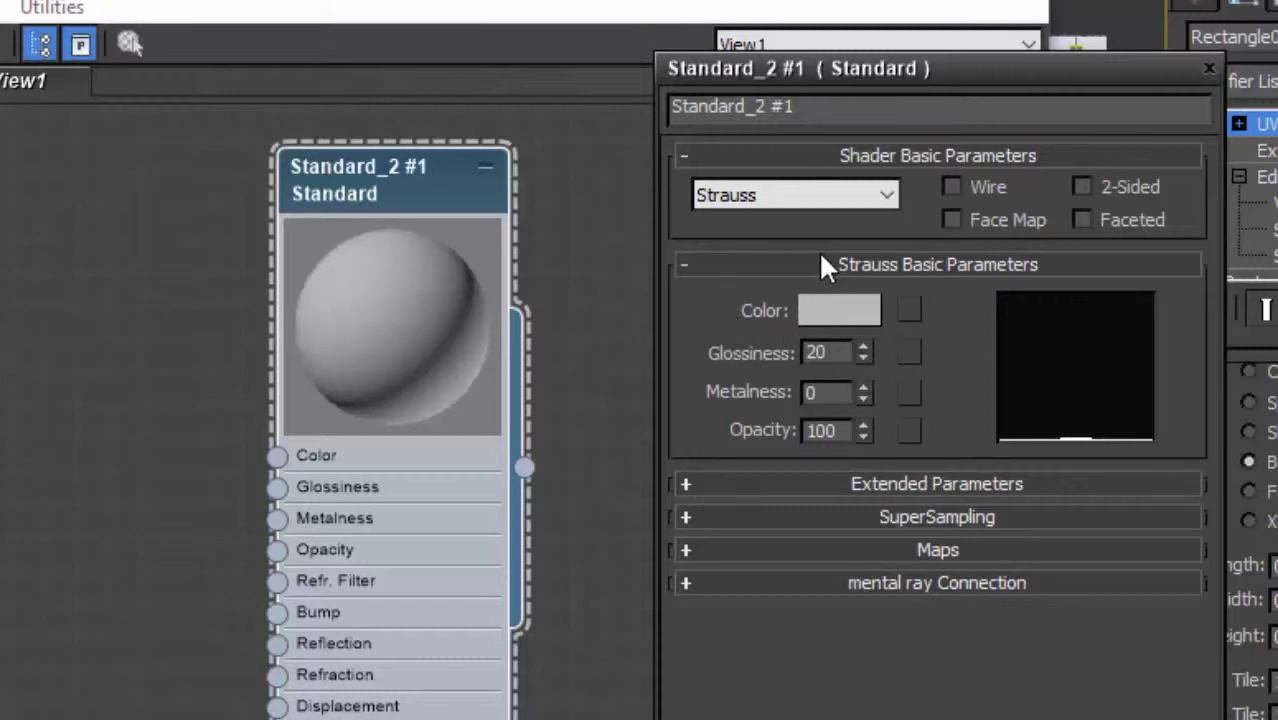
click(861, 347)
click(863, 346)
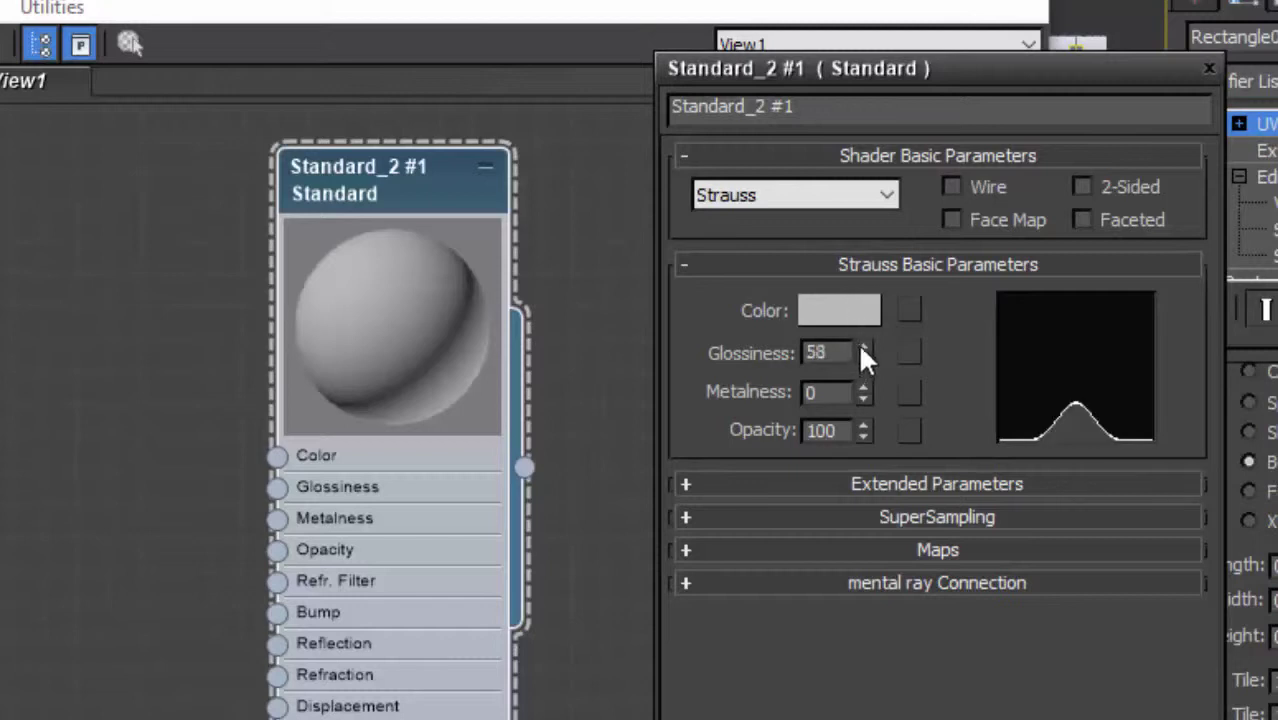
mouse_move(856, 343)
mouse_down()
mouse_move(858, 296)
mouse_move(830, 306)
mouse_up()
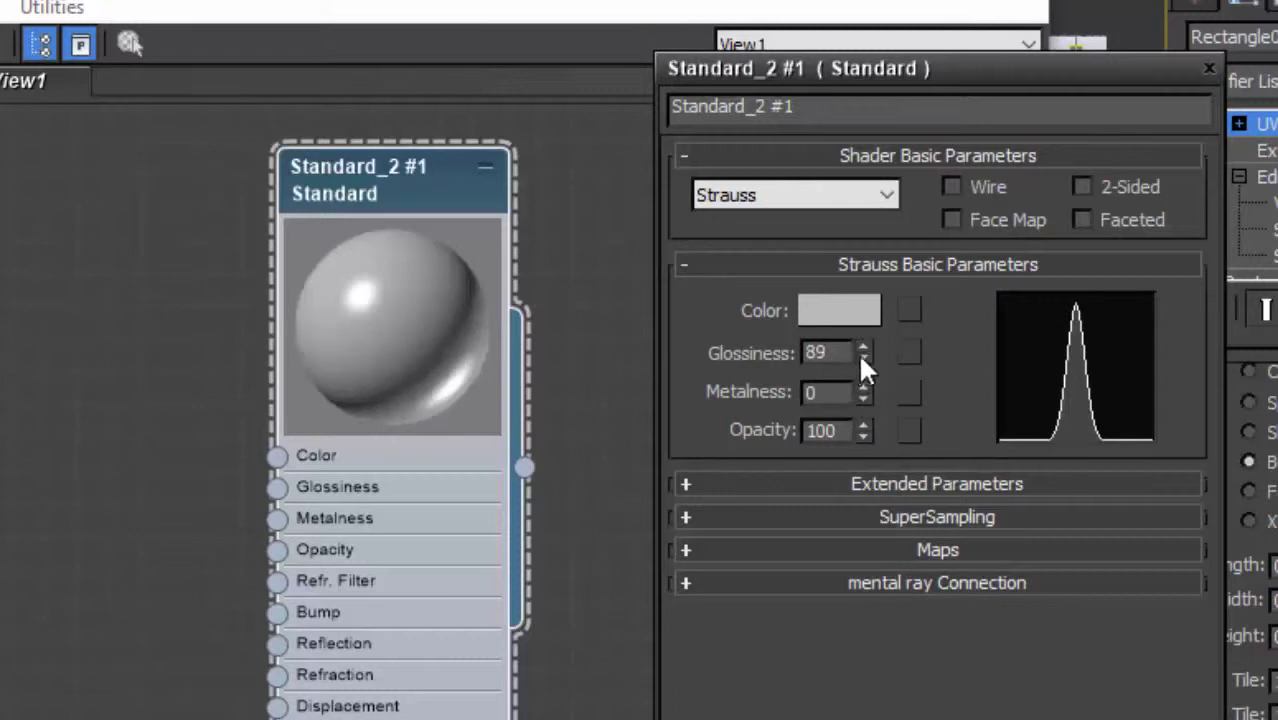
drag(863, 352, 858, 396)
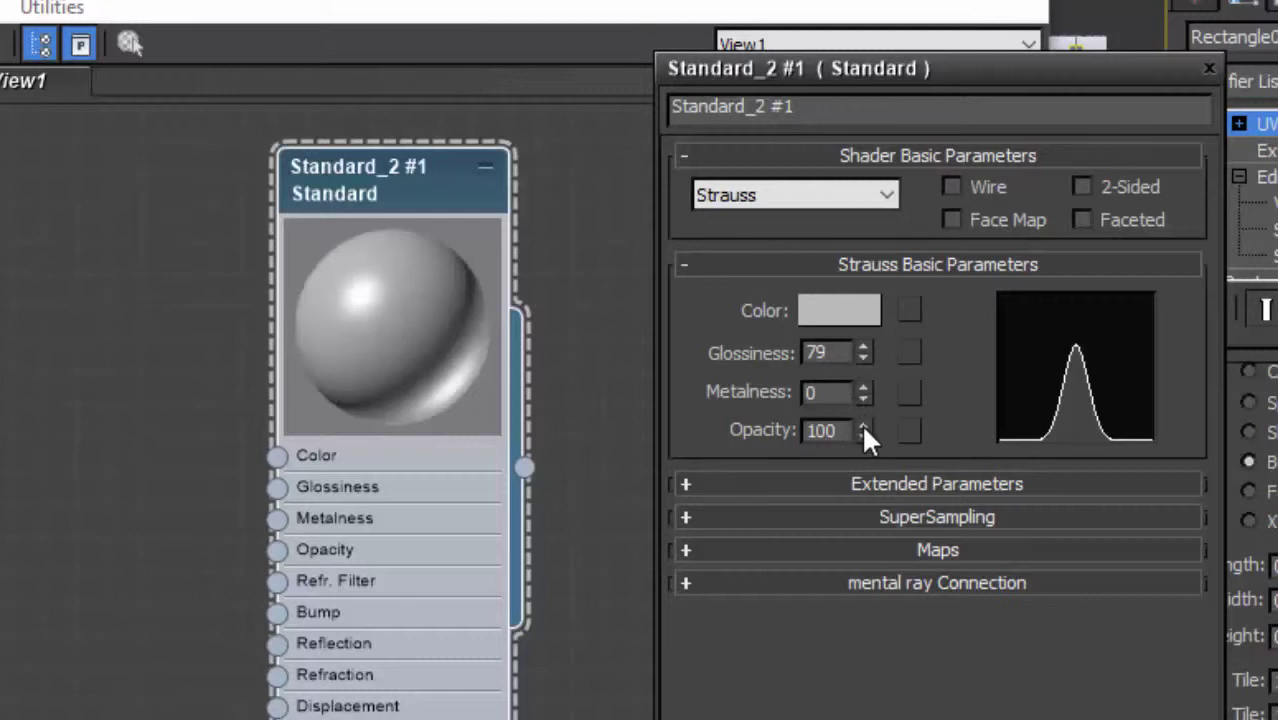
mouse_move(862, 428)
mouse_down()
mouse_move(861, 478)
mouse_move(857, 318)
mouse_move(860, 378)
mouse_up()
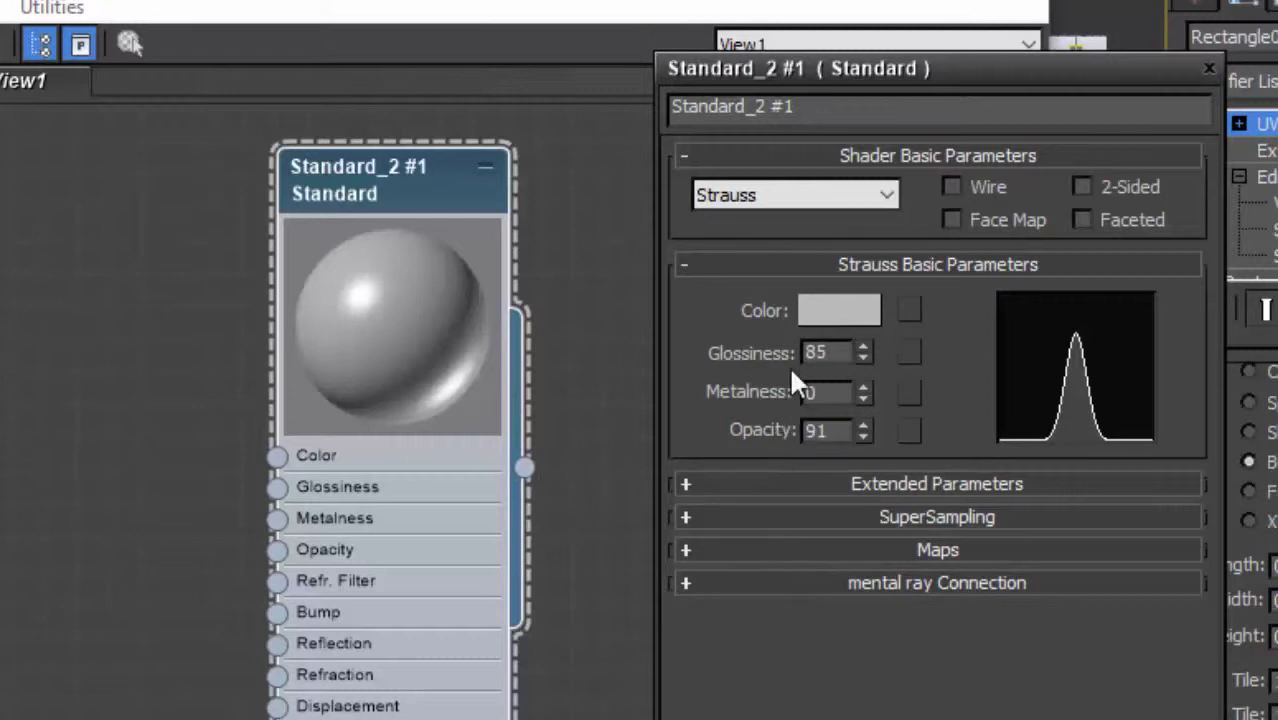
click(886, 200)
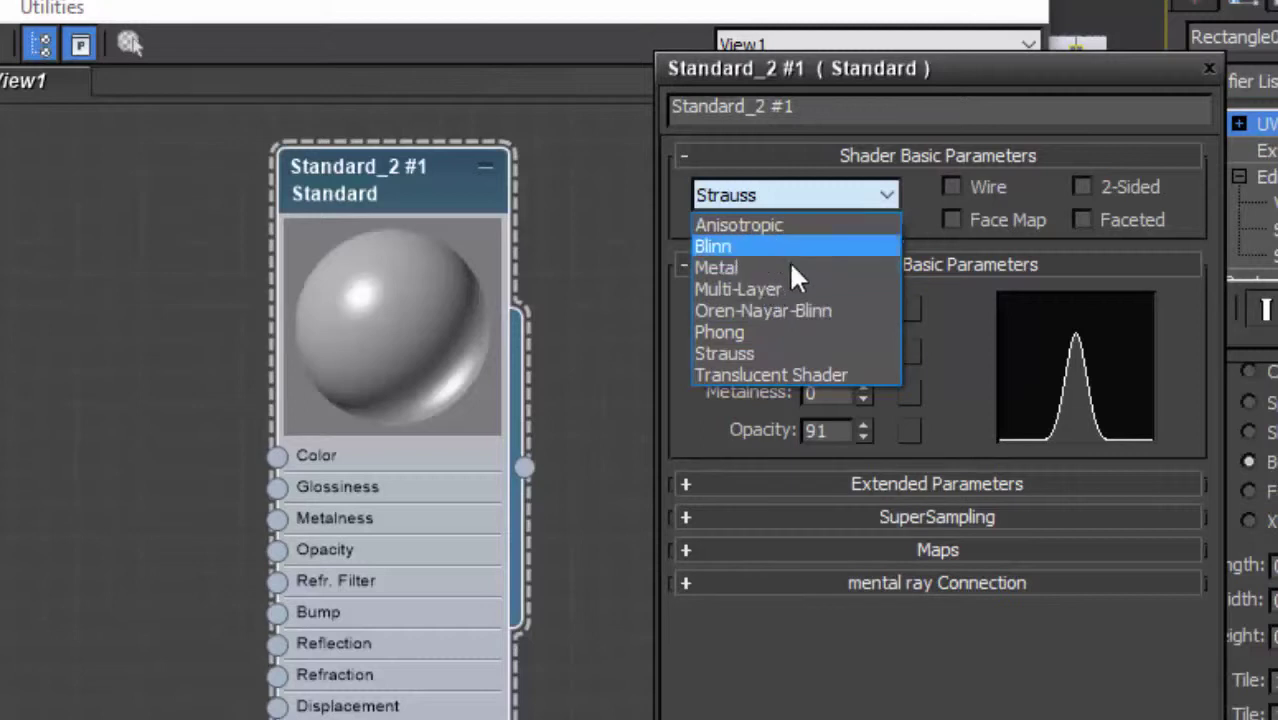
Choose Translucent Shader and set Specular Level 59, Glossiness 78
click(785, 378)
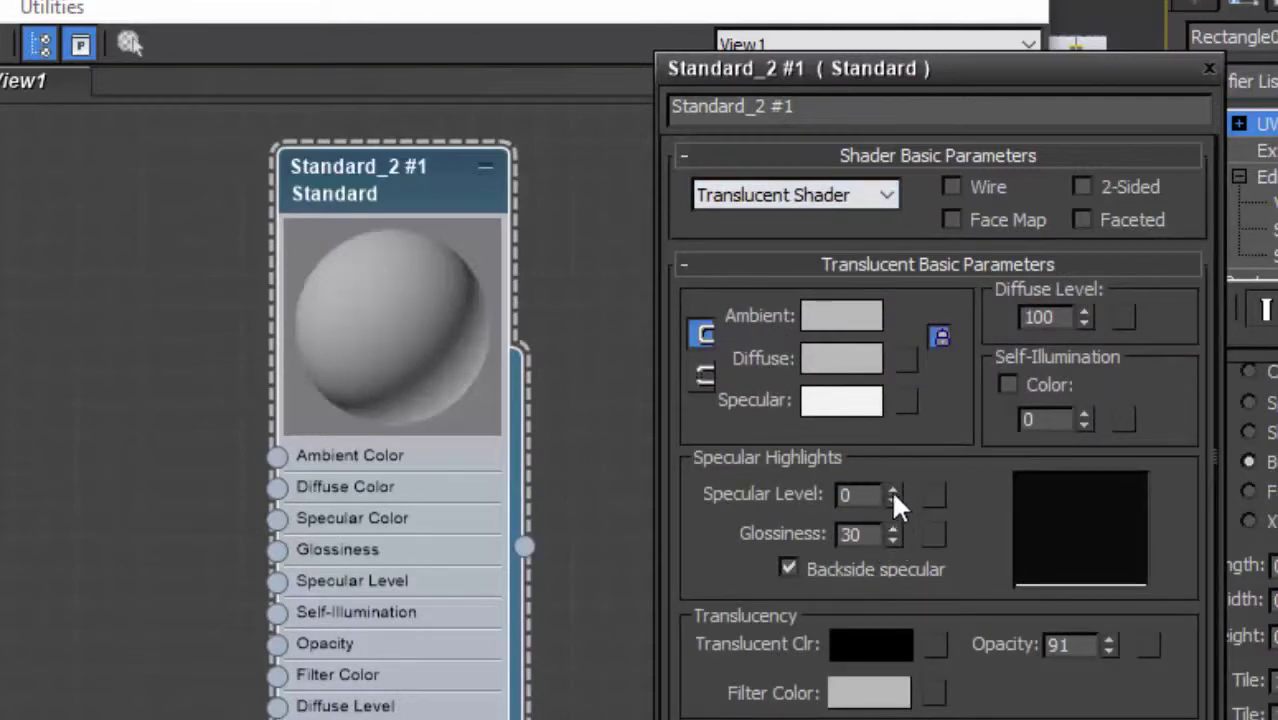
mouse_move(891, 489)
mouse_down()
mouse_move(886, 418)
mouse_move(517, 334)
mouse_up()
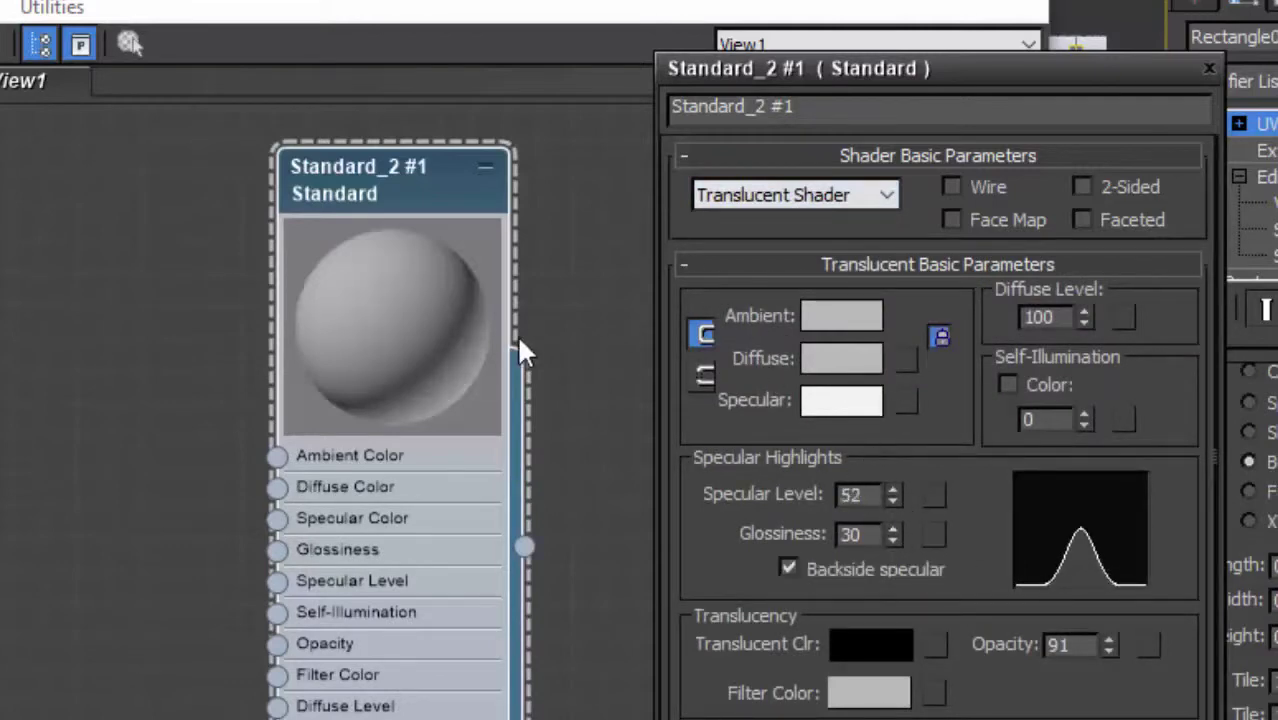
click(892, 538)
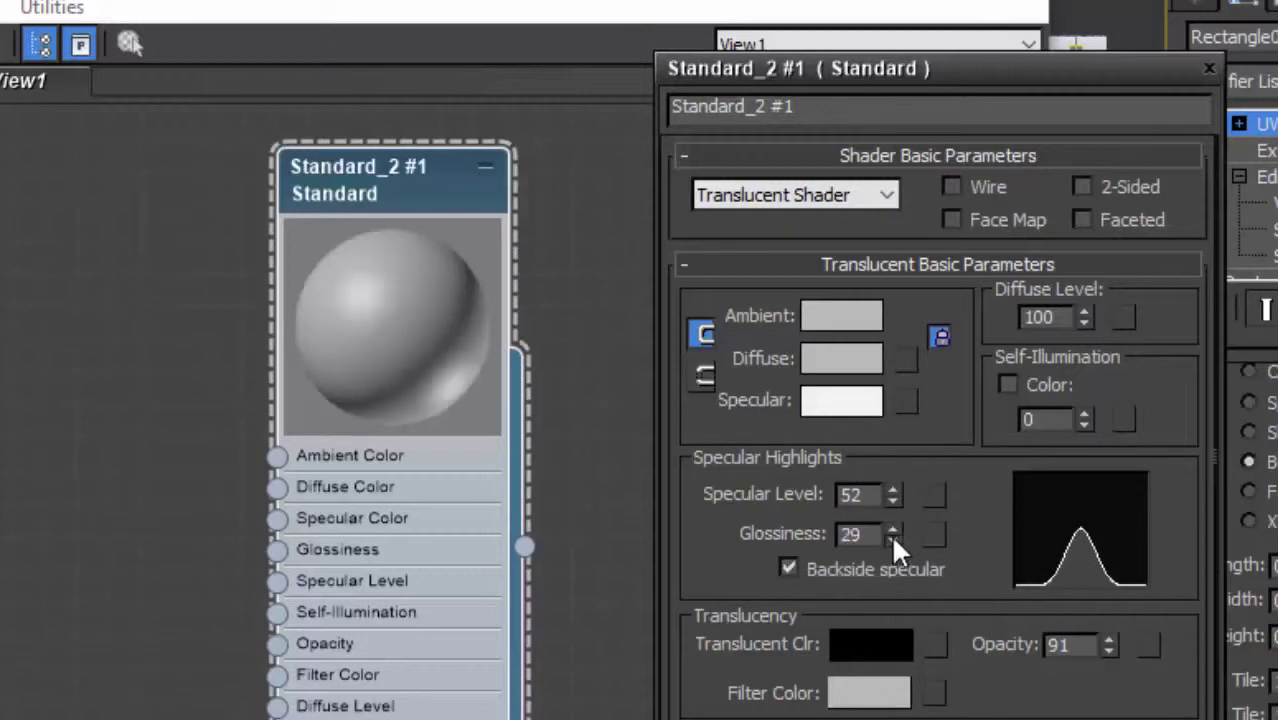
drag(886, 462, 884, 446)
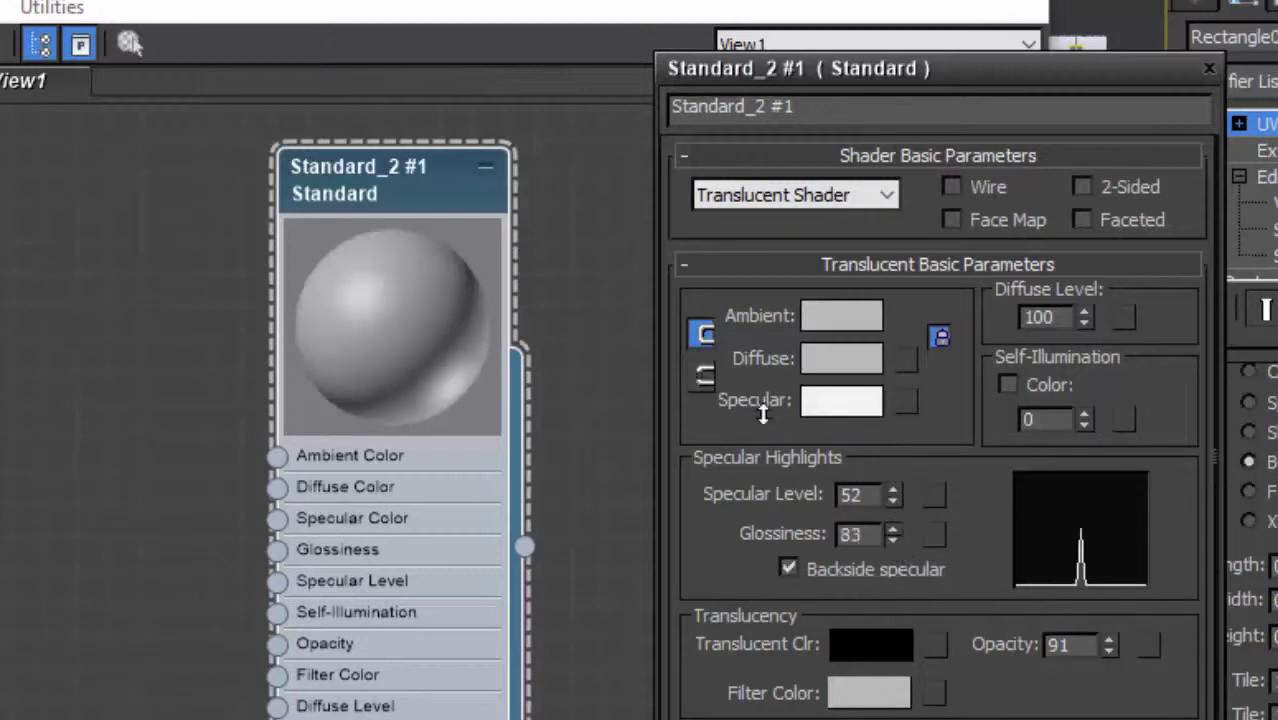
drag(894, 488, 872, 435)
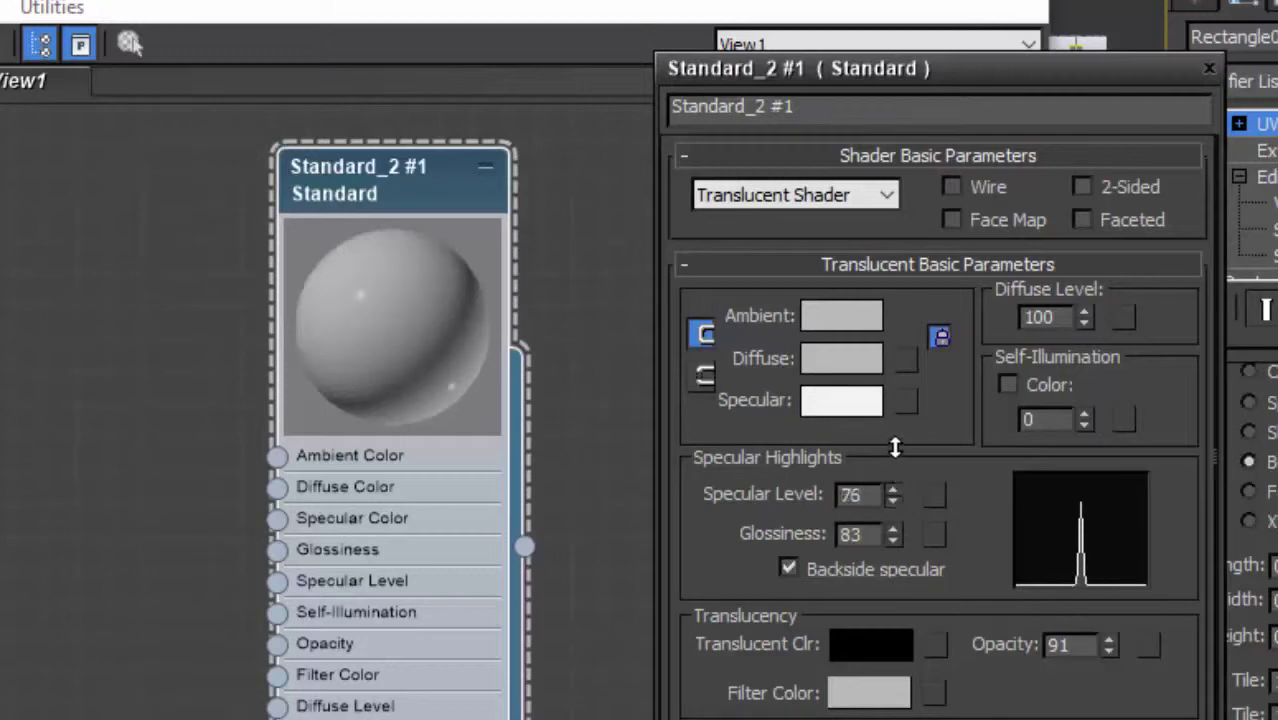
mouse_move(893, 540)
mouse_down()
mouse_move(877, 515)
mouse_move(902, 553)
mouse_up()
mouse_move(893, 497)
mouse_down()
mouse_move(893, 466)
mouse_move(893, 533)
mouse_up()
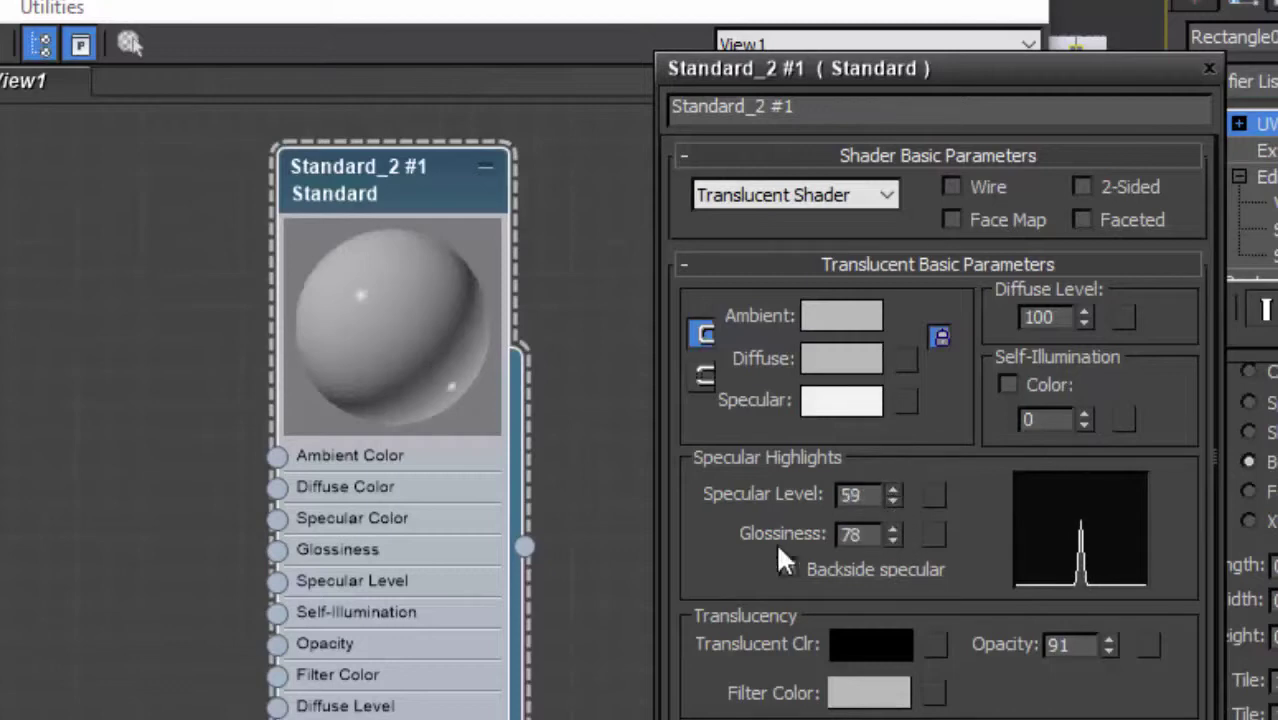
Return the shader to Blinn, showing Specular Level 0, Glossiness 10 and Opacity 91
click(863, 199)
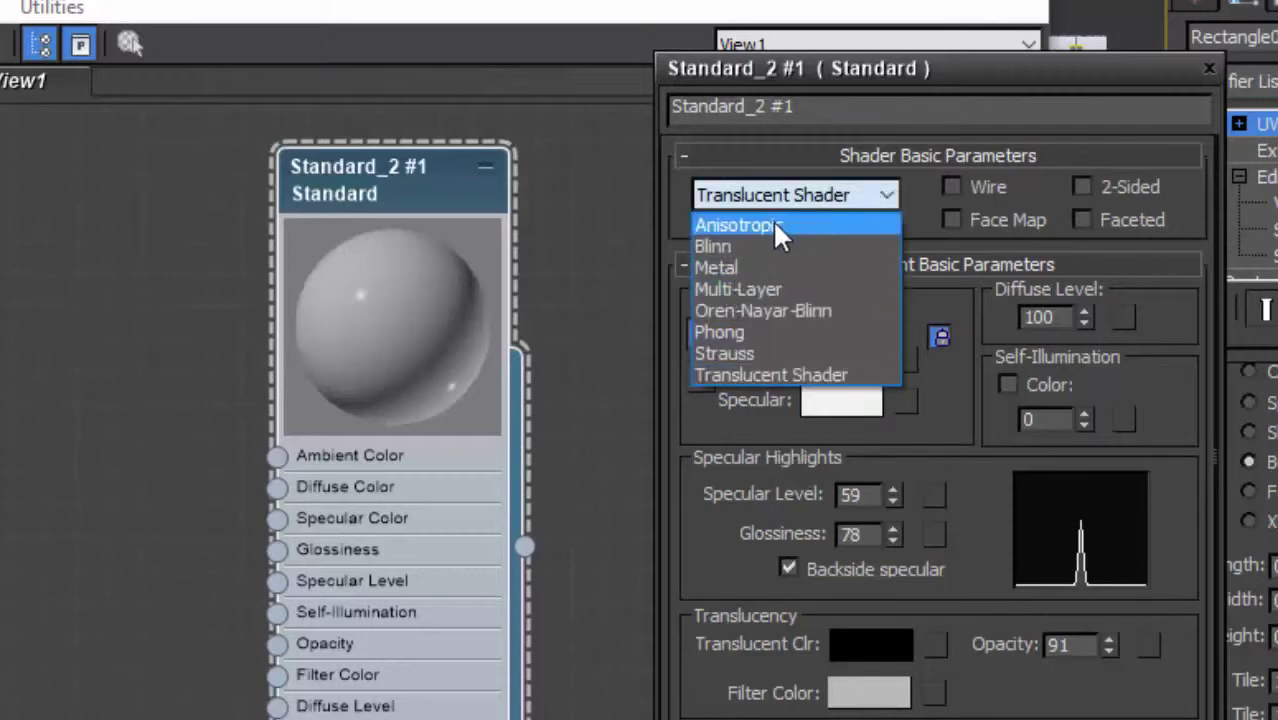
click(772, 245)
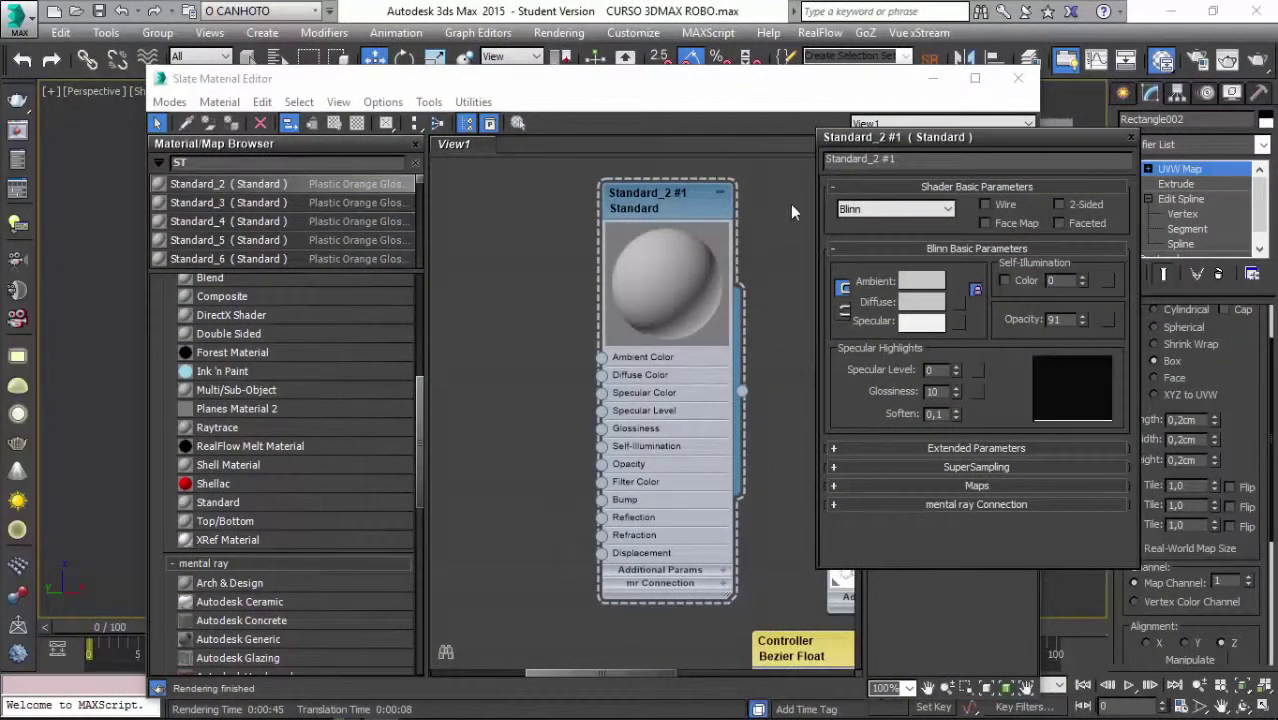
click(946, 209)
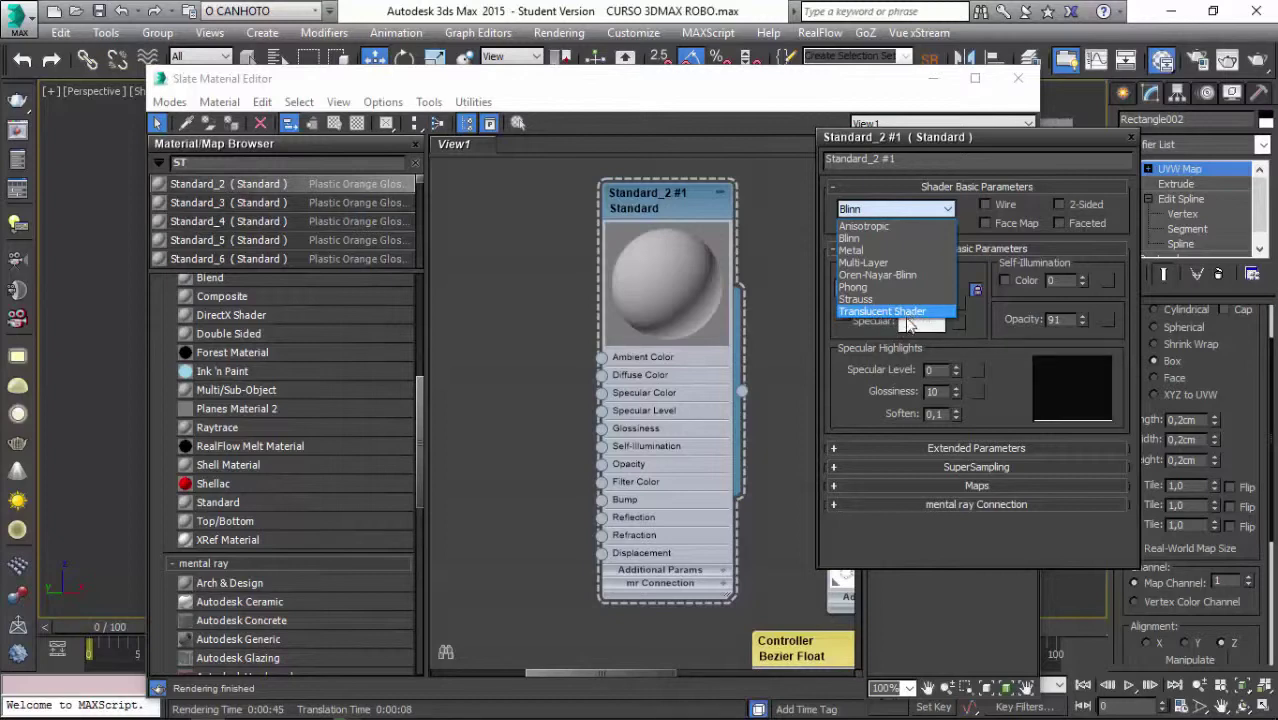
click(895, 211)
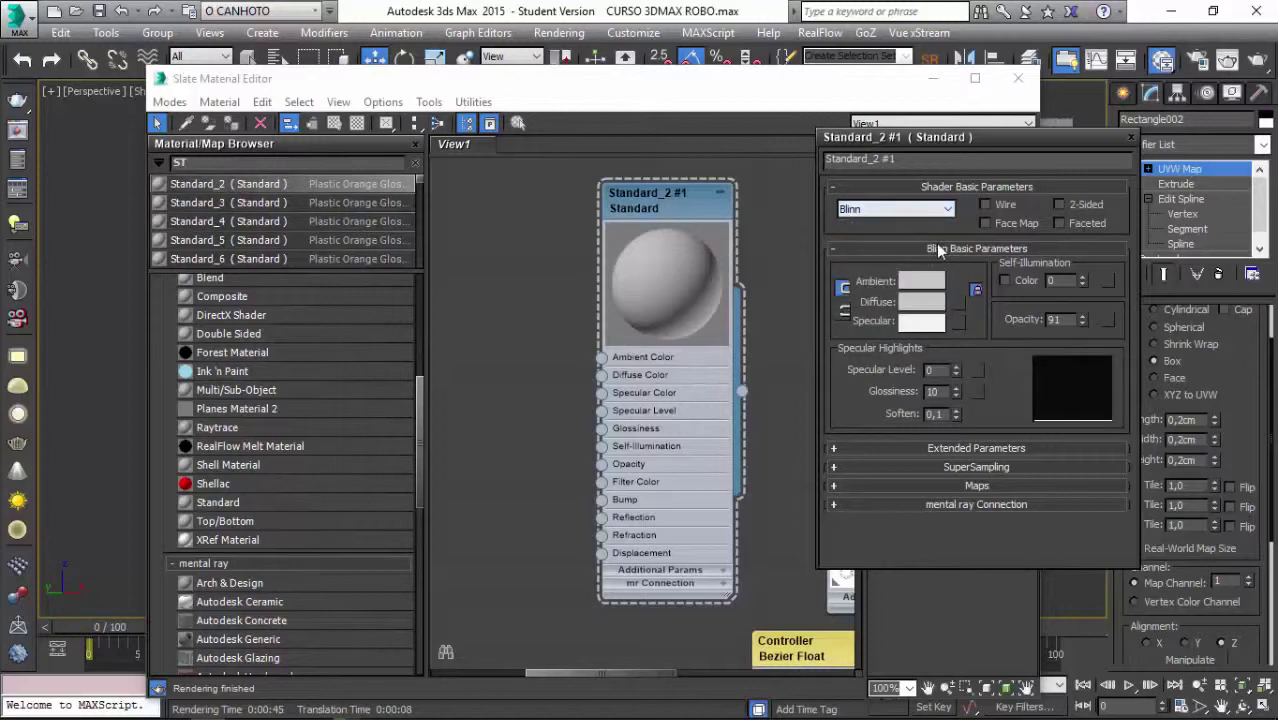
Close Standard_2's parameters and delete its node from View1
click(1130, 137)
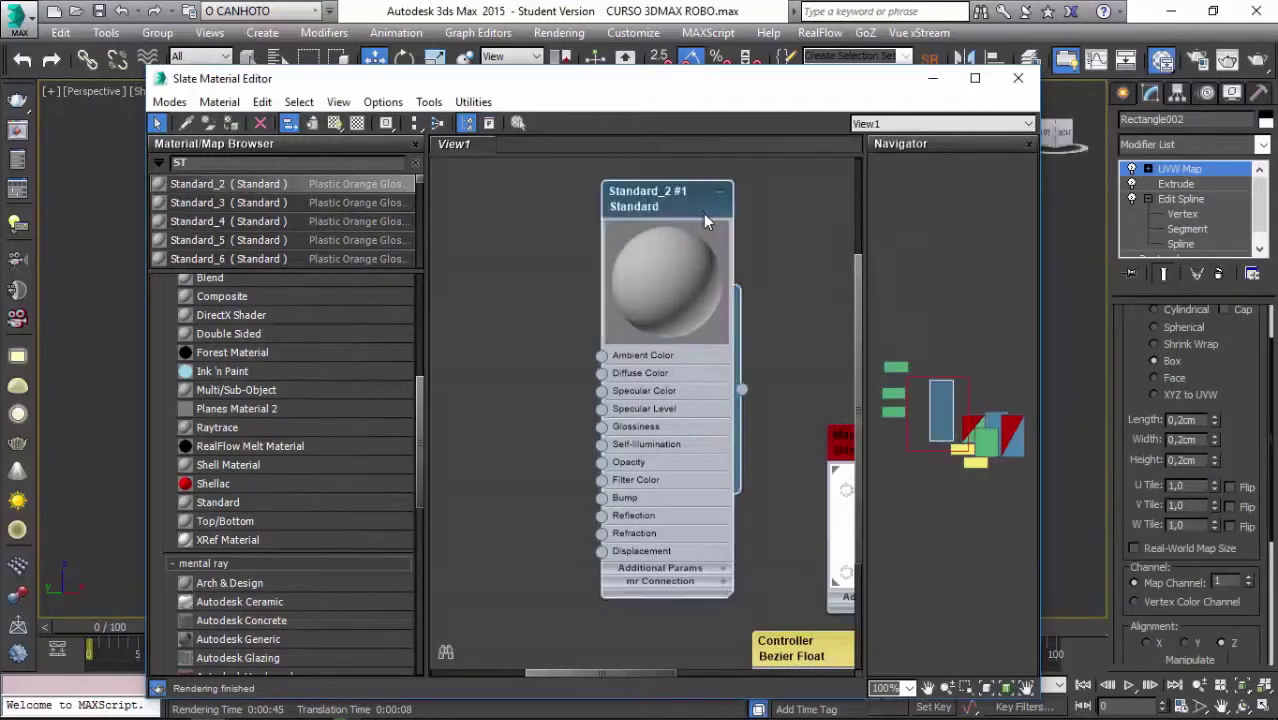
key(Delete)
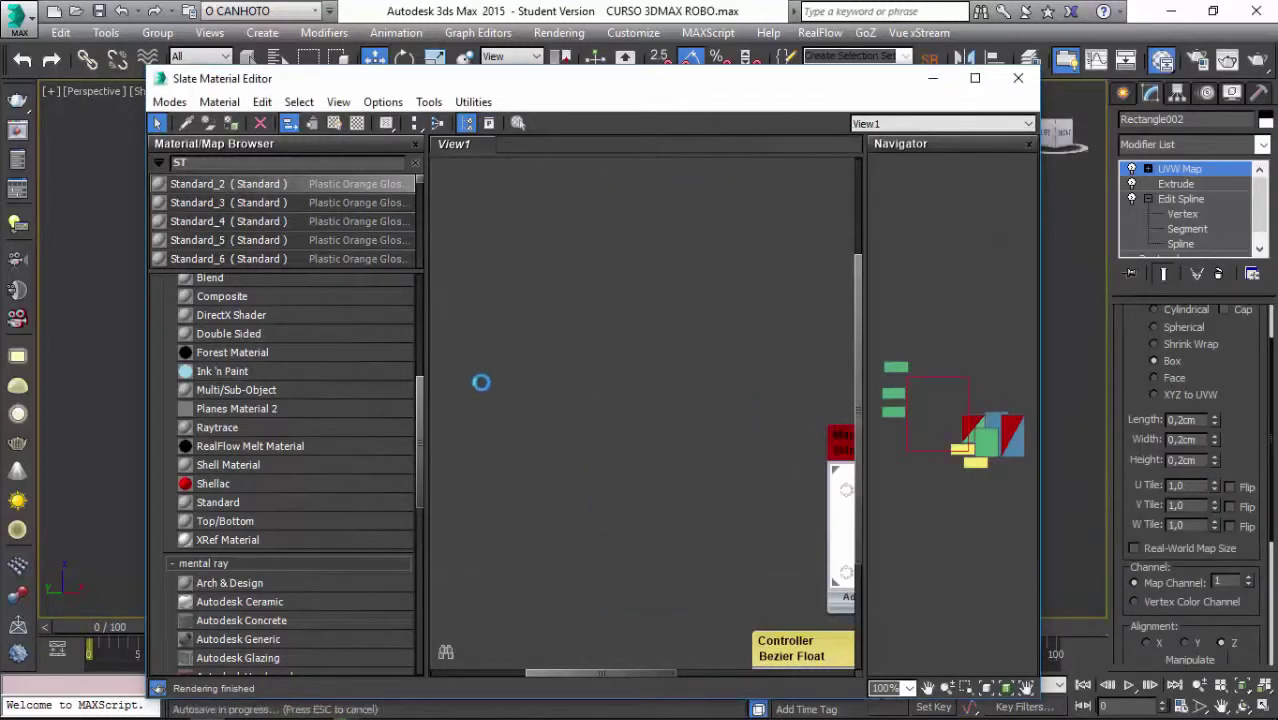
drag(416, 417, 412, 520)
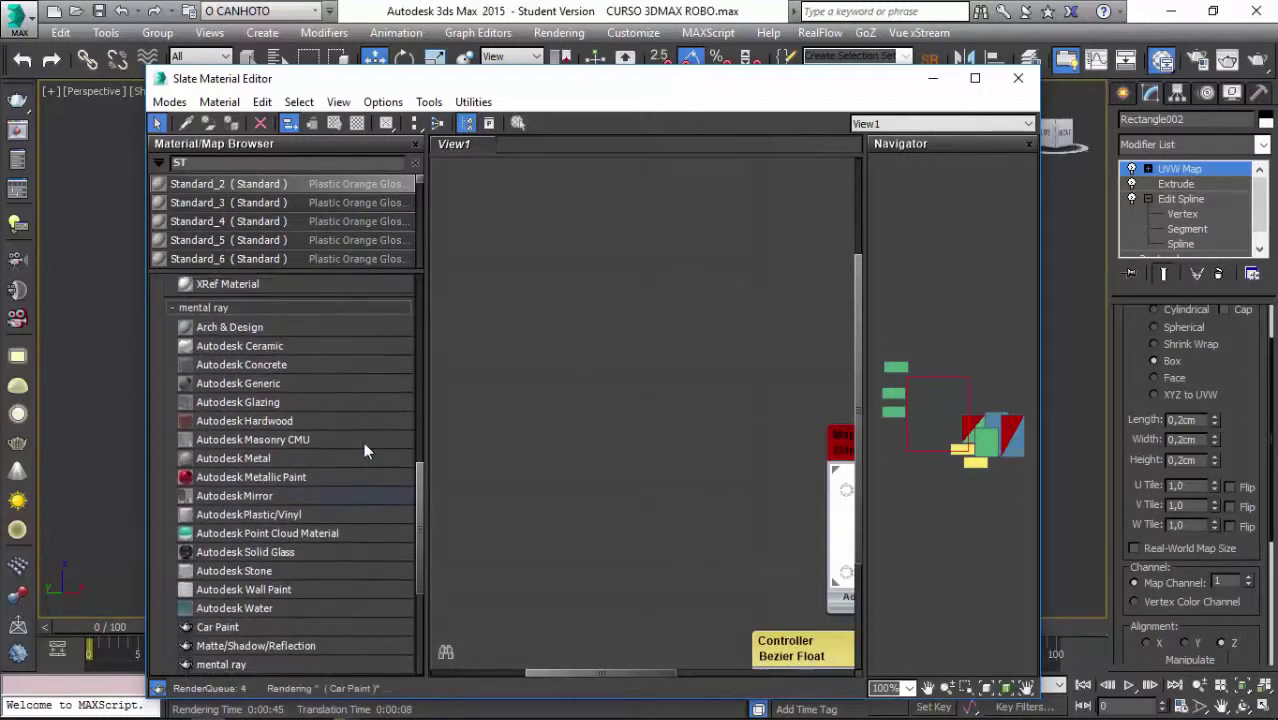
Add a mental ray Arch & Design node (Material #33), frame it, and open its parameters
double_click(212, 327)
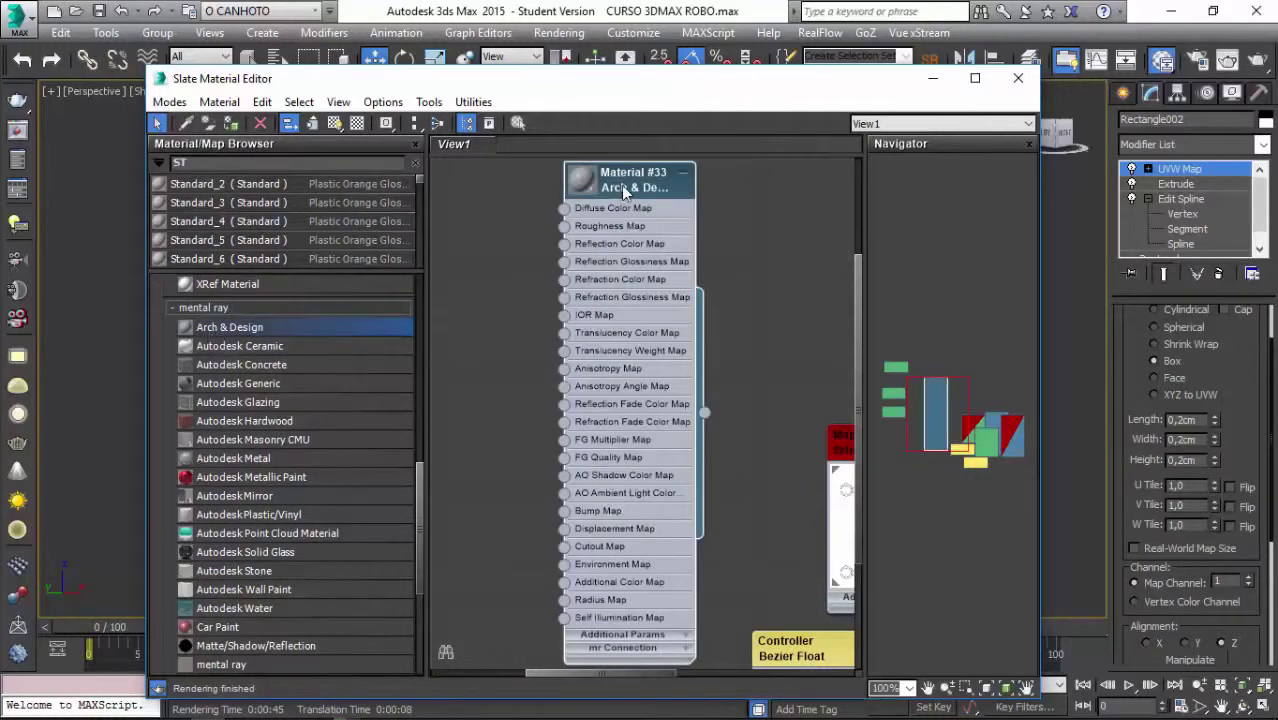
drag(621, 185, 677, 189)
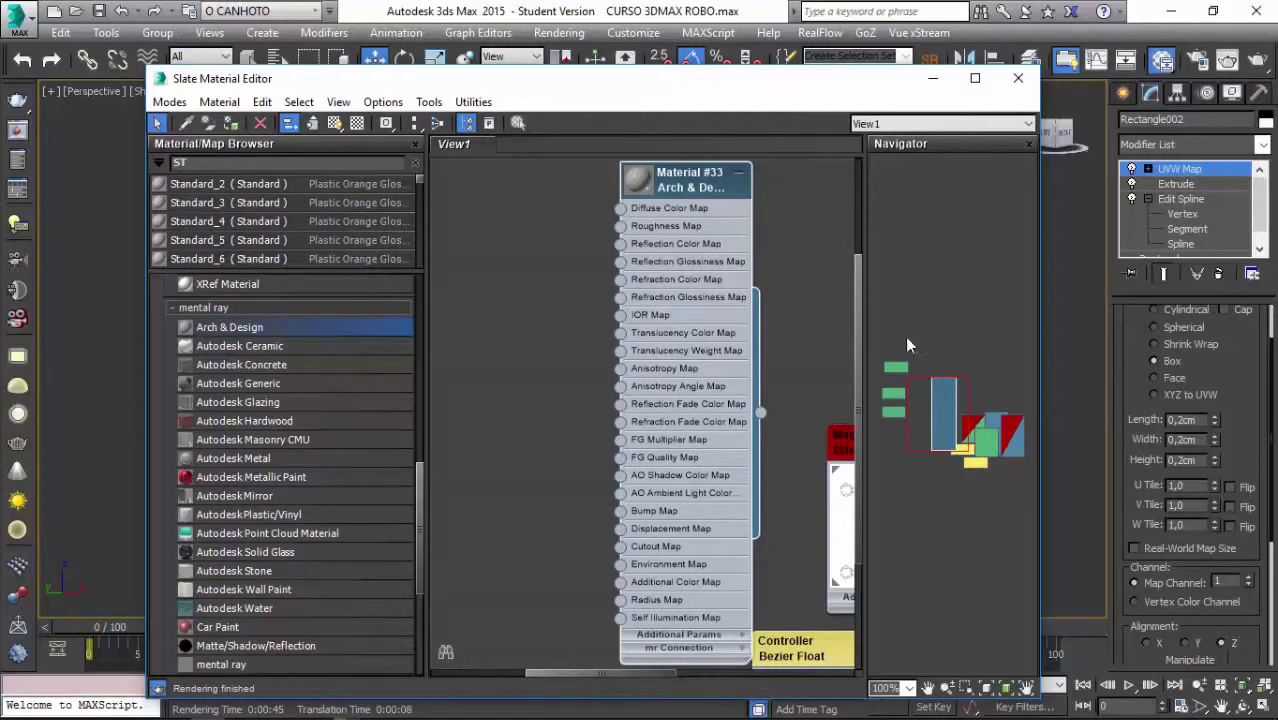
click(930, 689)
click(952, 376)
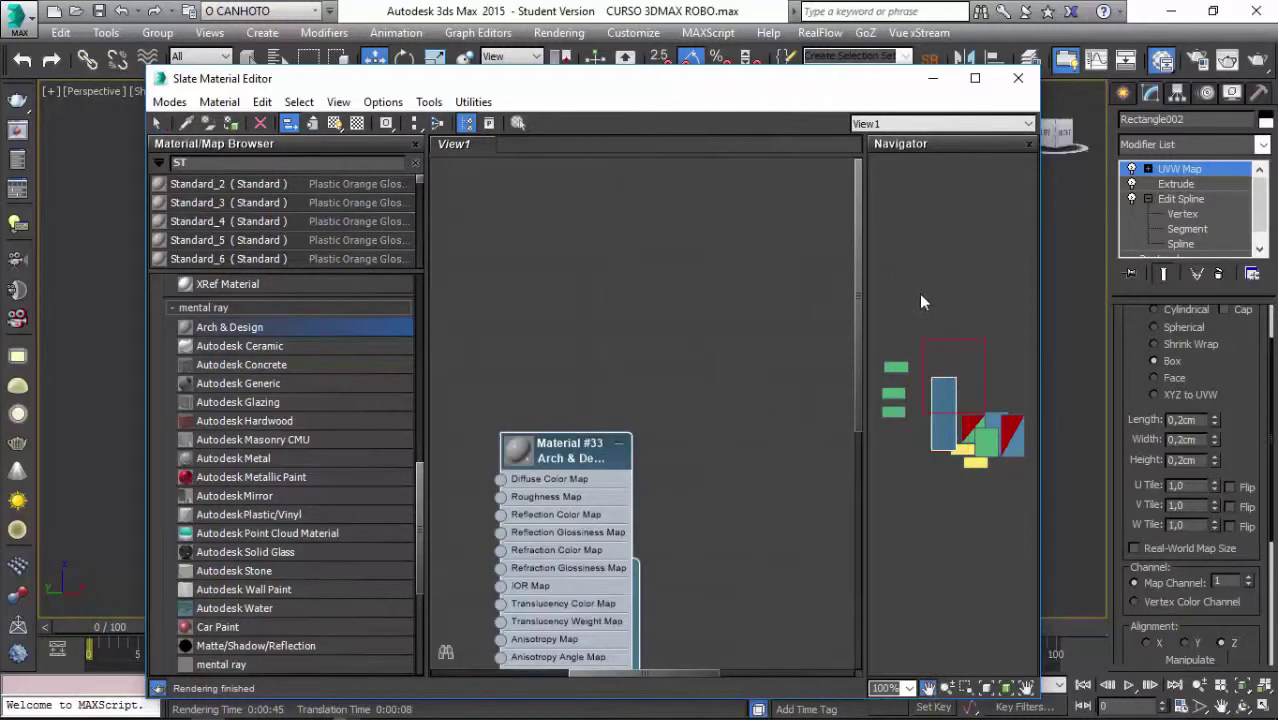
click(922, 326)
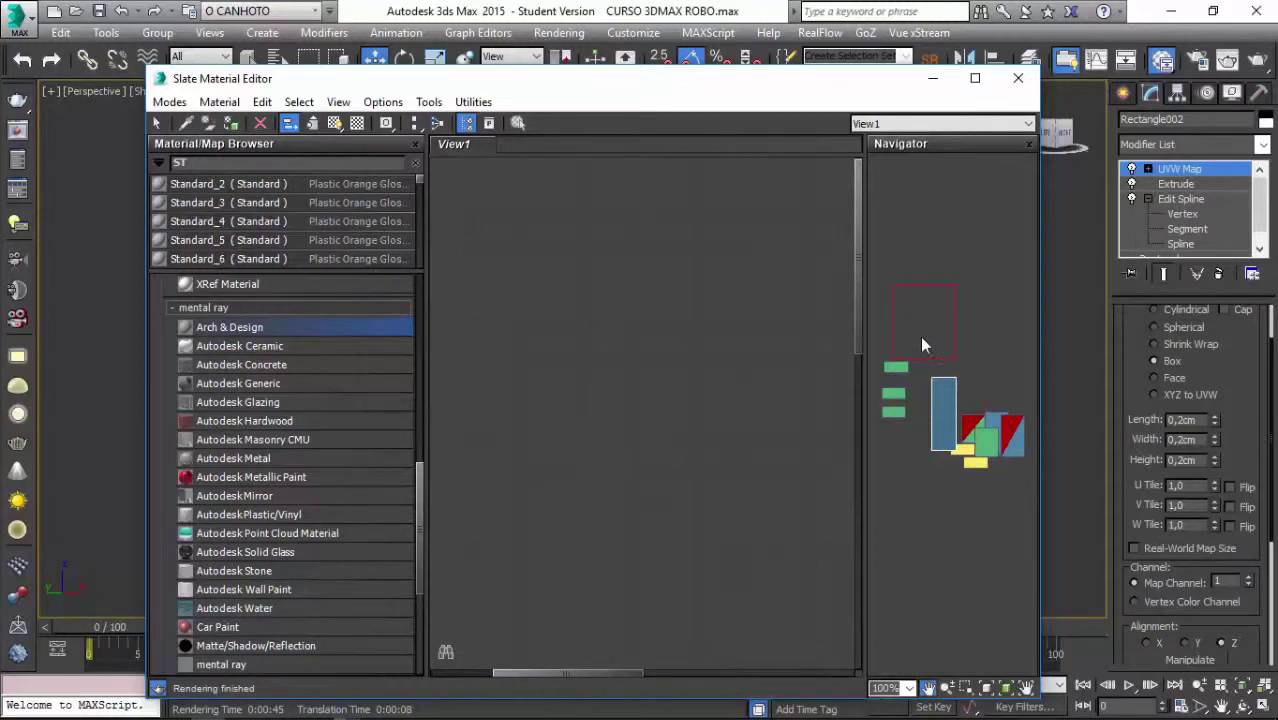
drag(922, 343, 931, 418)
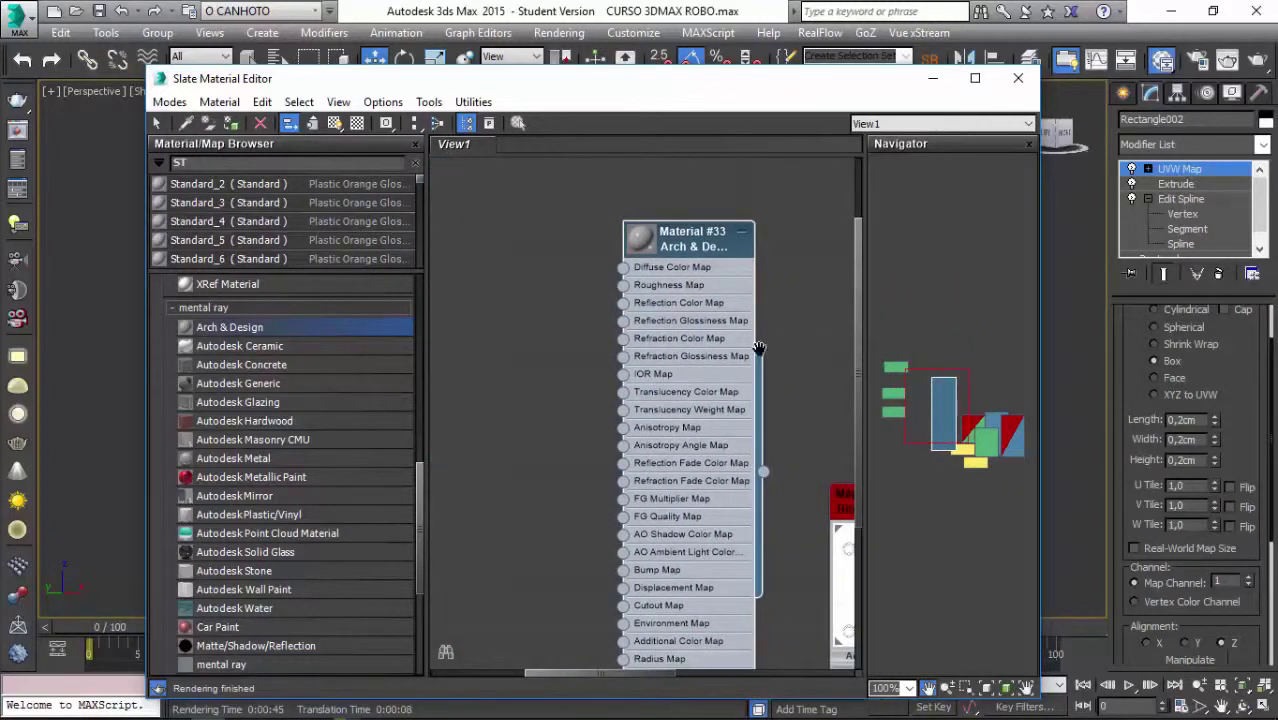
middle_drag(692, 232, 670, 184)
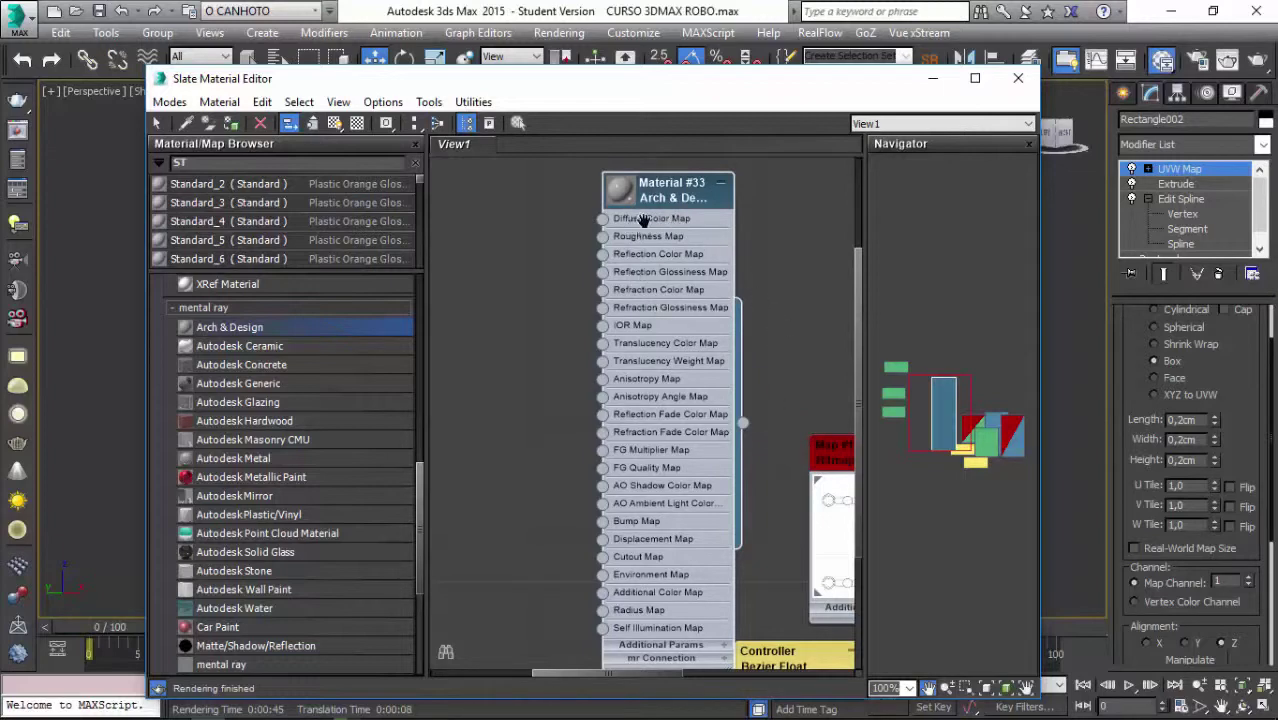
double_click(665, 191)
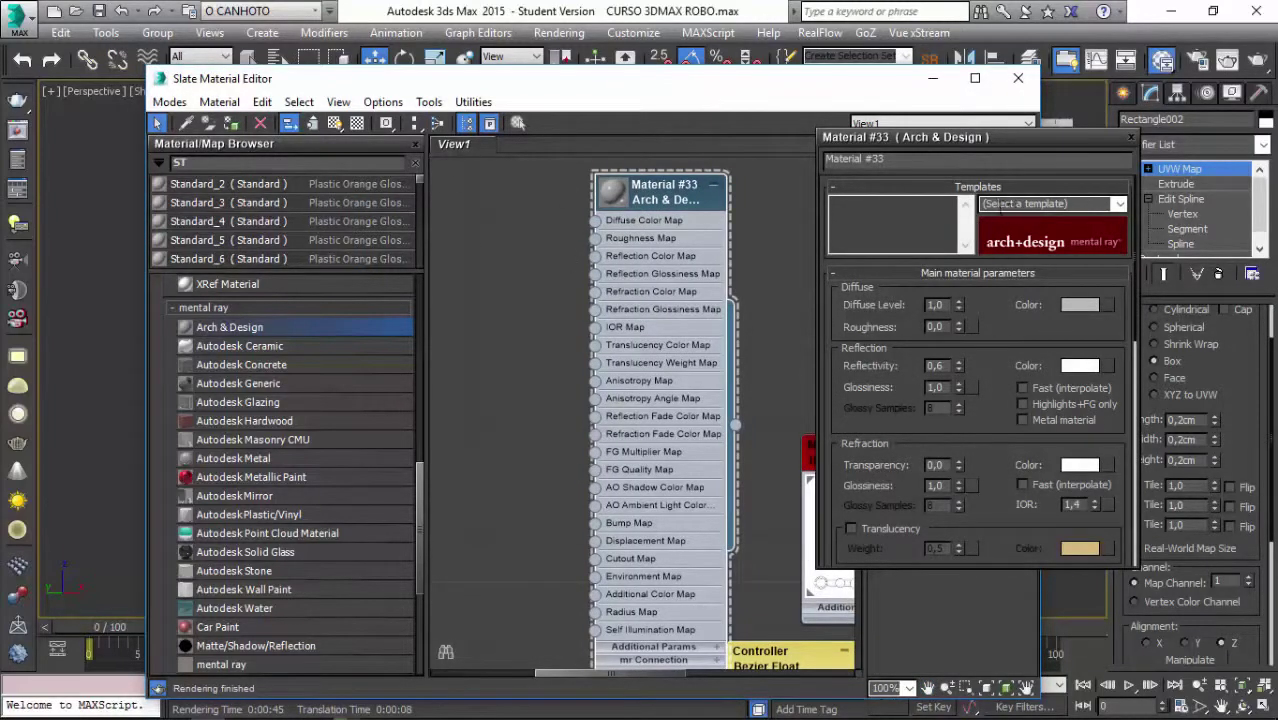
Base Material #33 on the Glossy Plastic template (Reflectivity 1.0, Glossiness 0.35)
click(1117, 204)
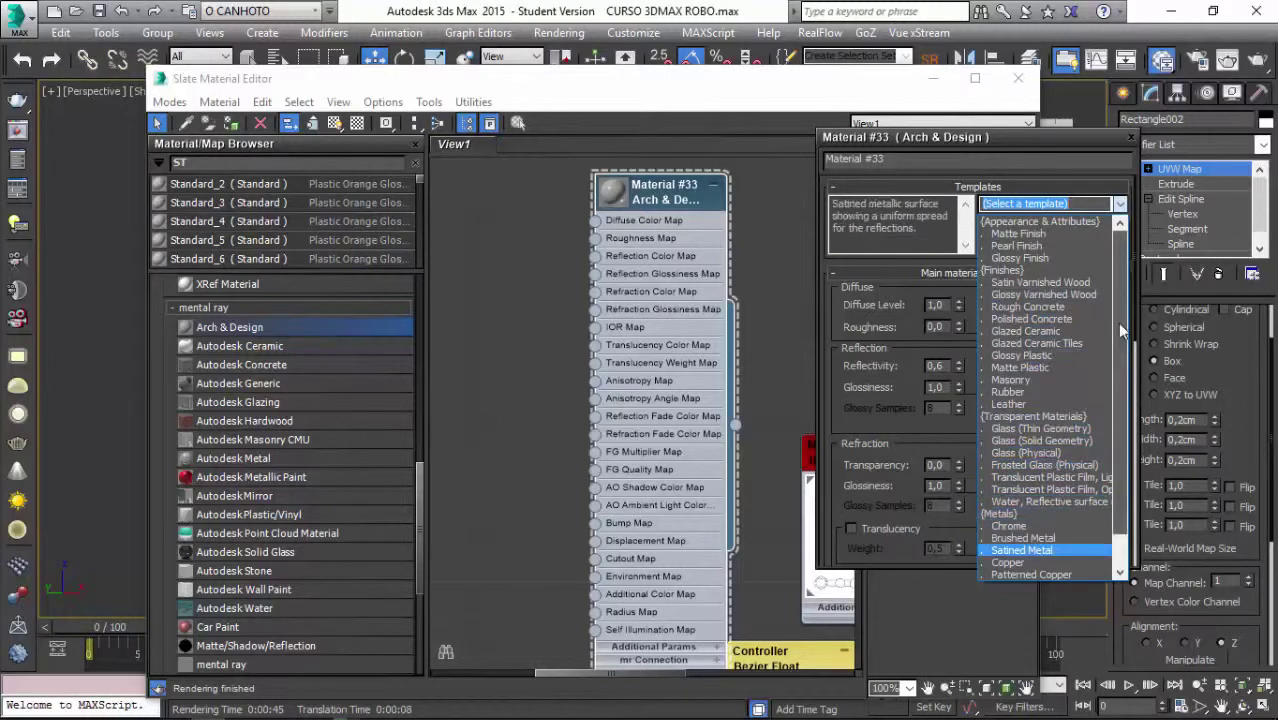
click(1049, 356)
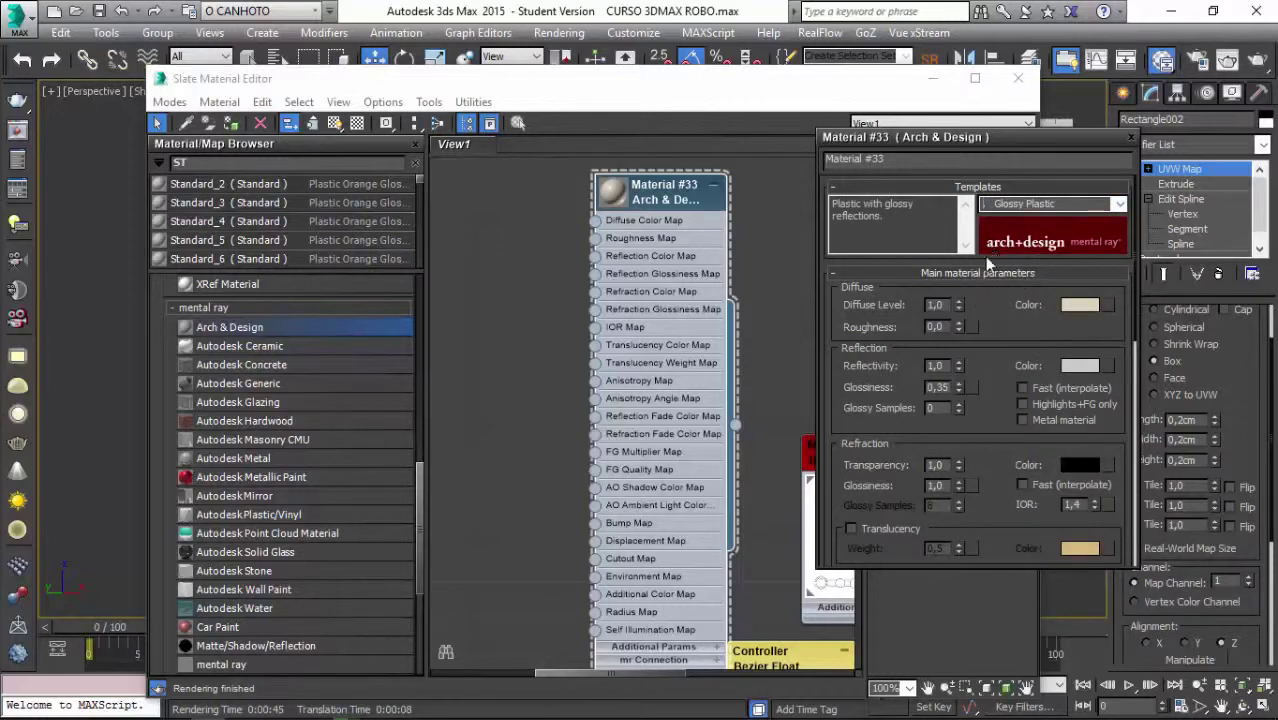
click(616, 196)
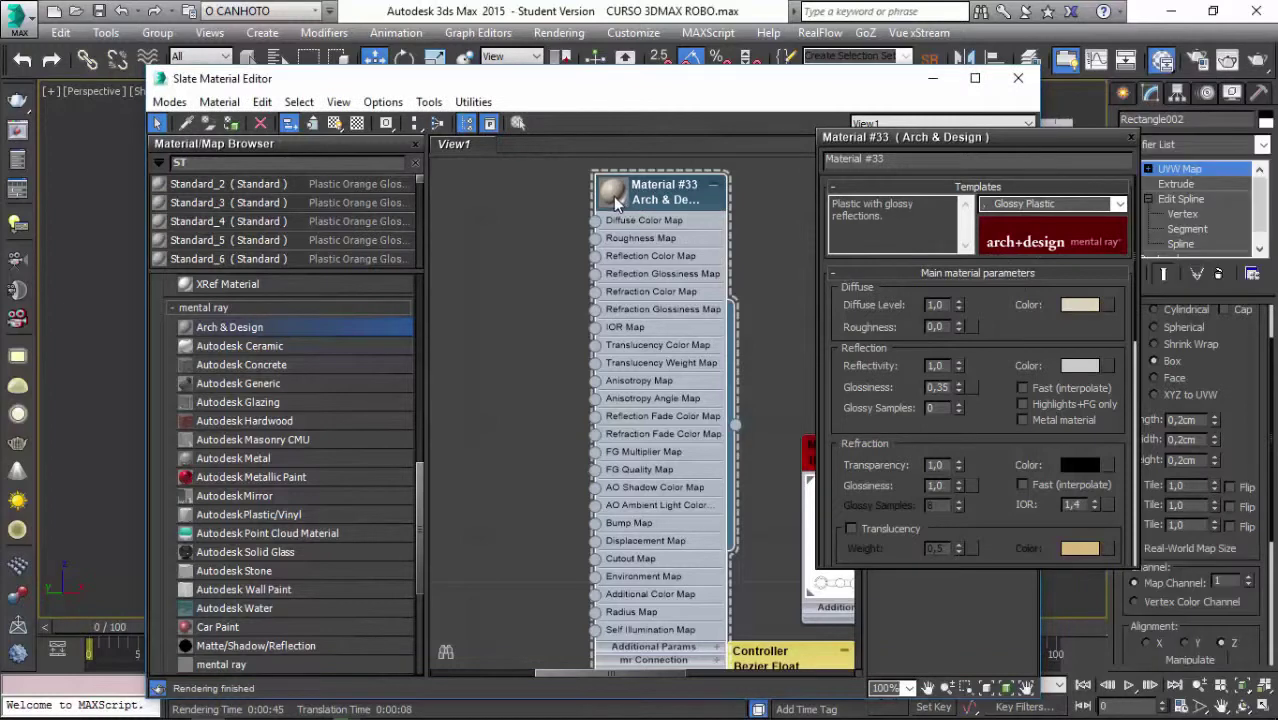
Enlarge Material #33's preview and set its diffuse colour to a very dark navy blue
double_click(611, 195)
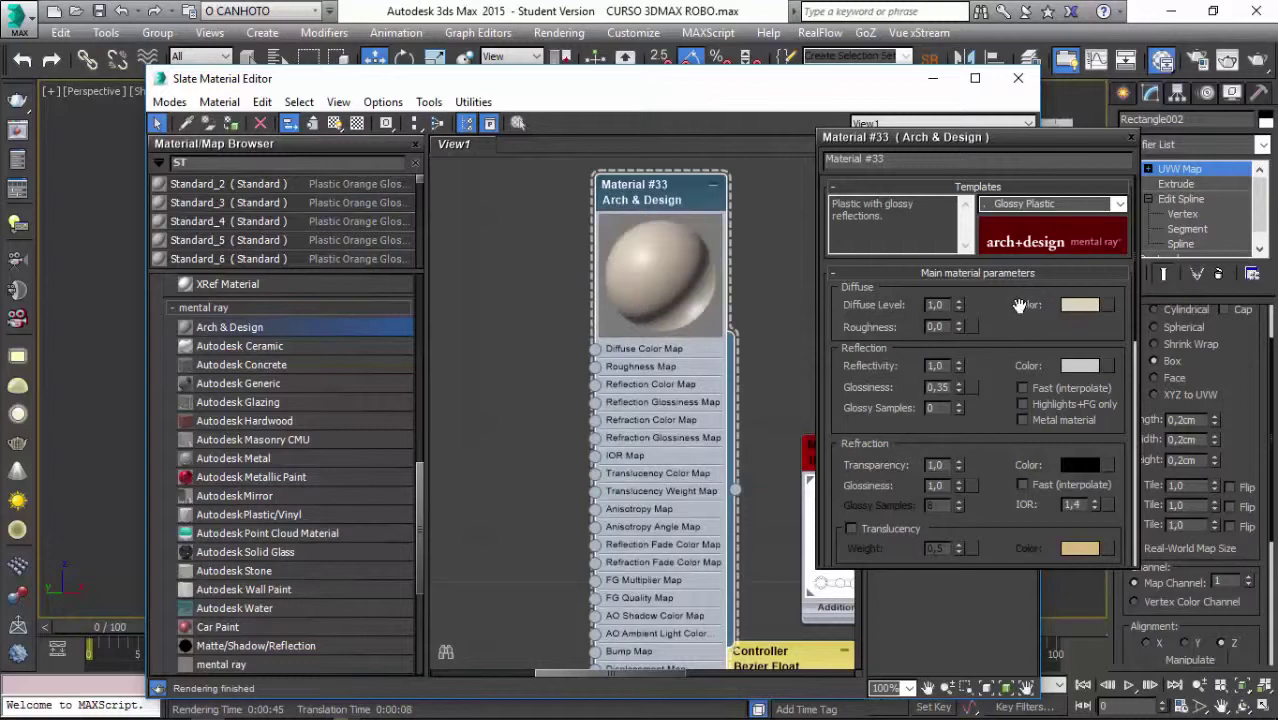
click(1079, 306)
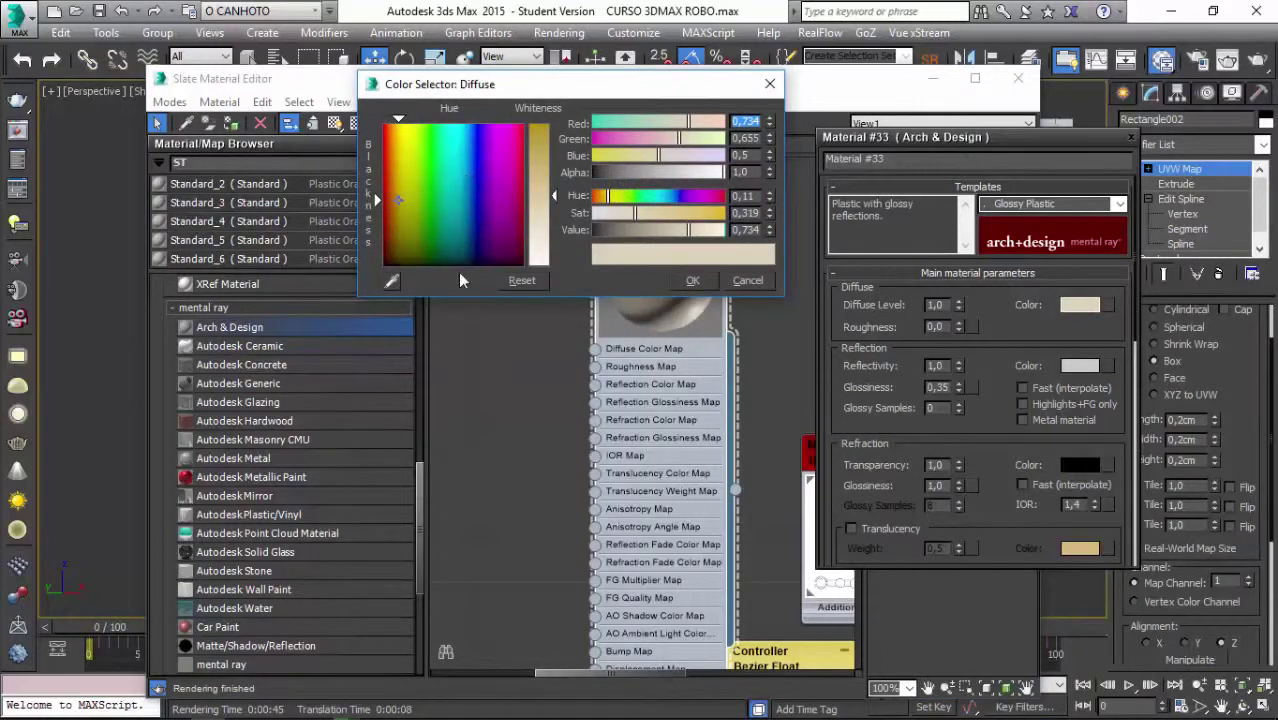
drag(453, 262, 488, 168)
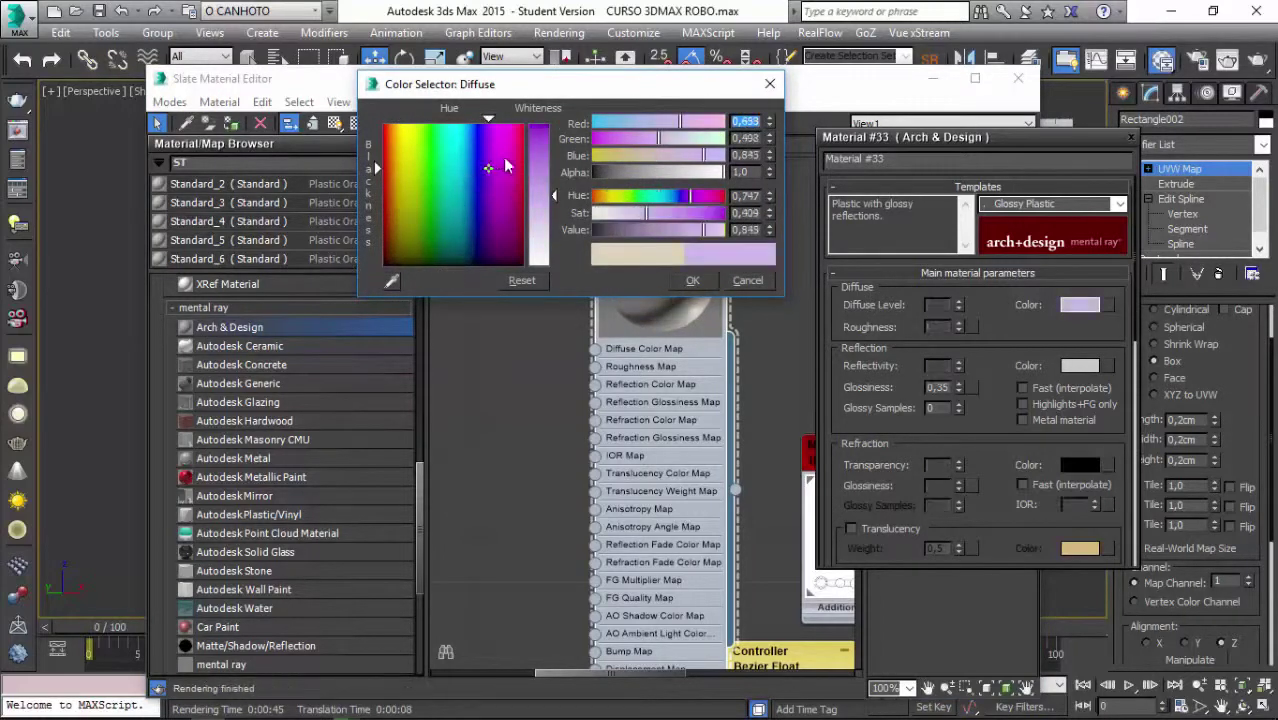
click(470, 262)
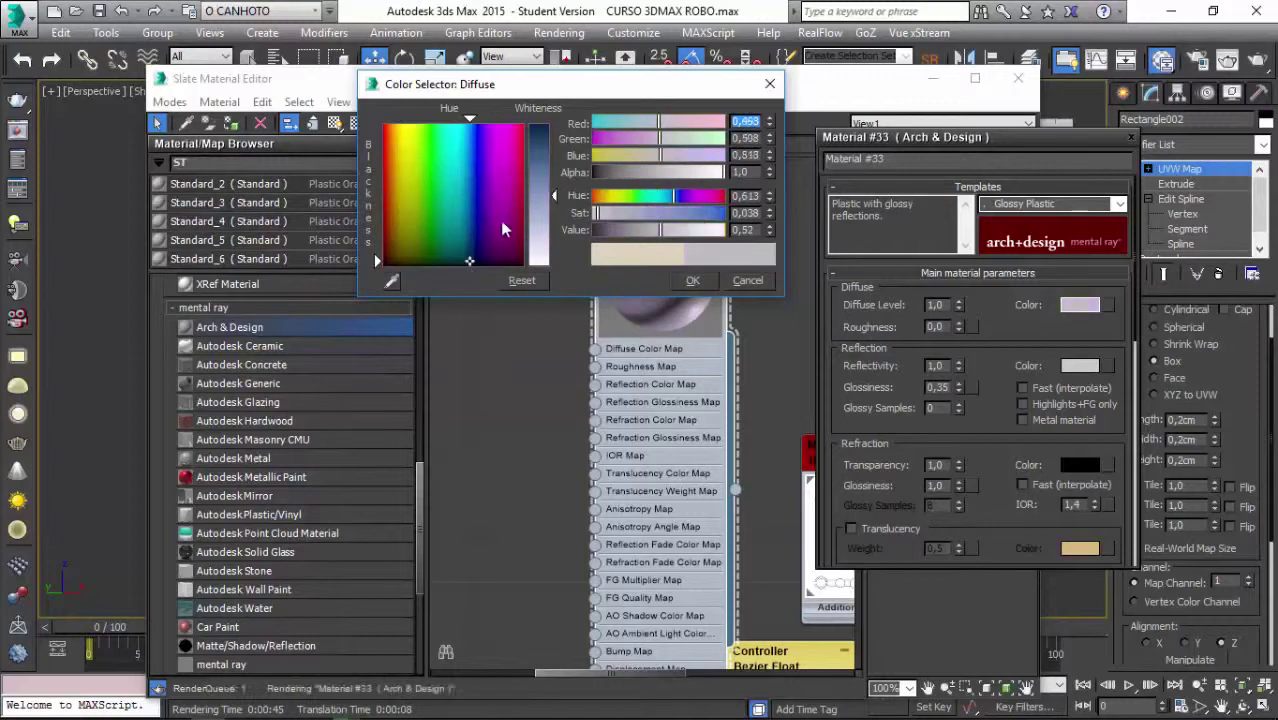
drag(539, 191, 545, 130)
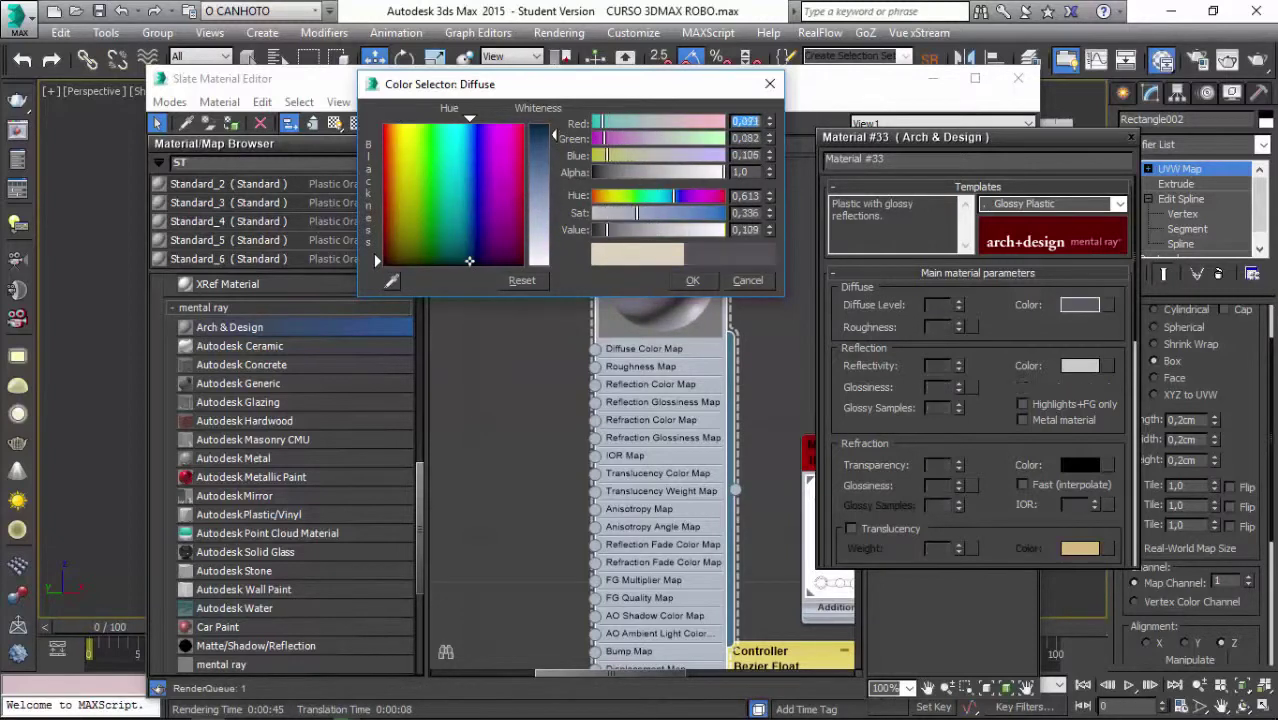
click(463, 262)
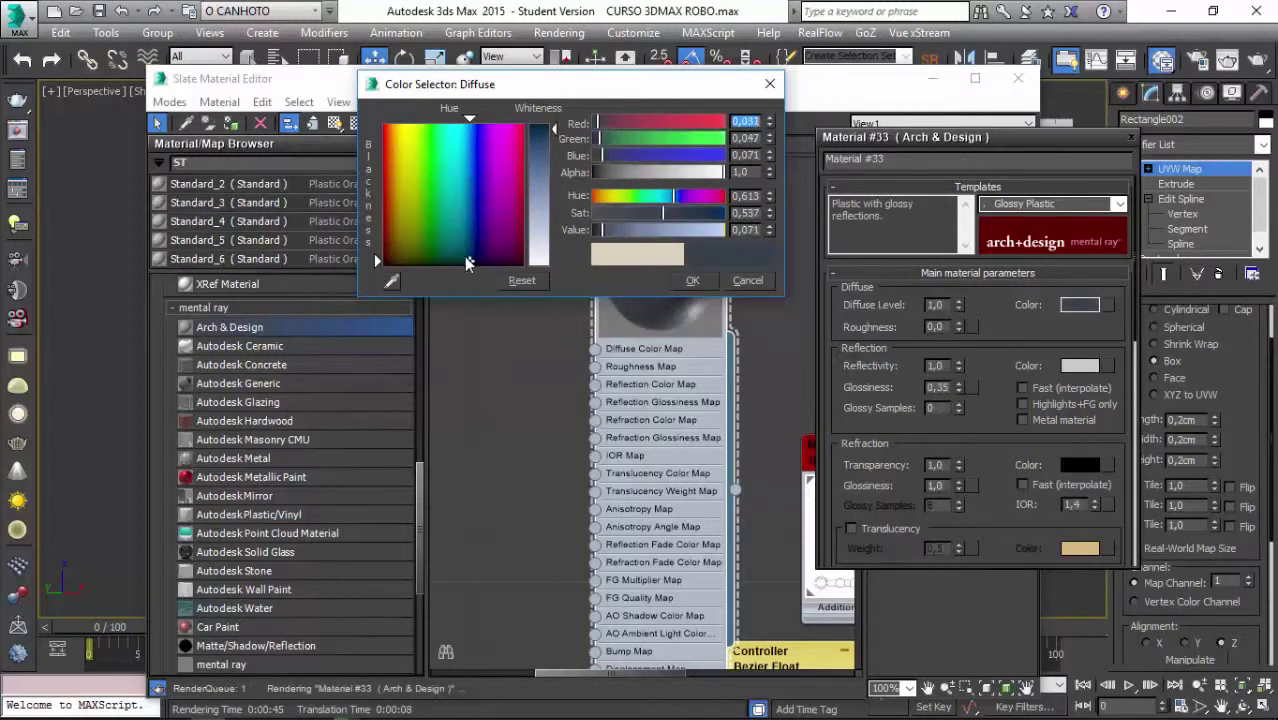
drag(467, 262, 472, 262)
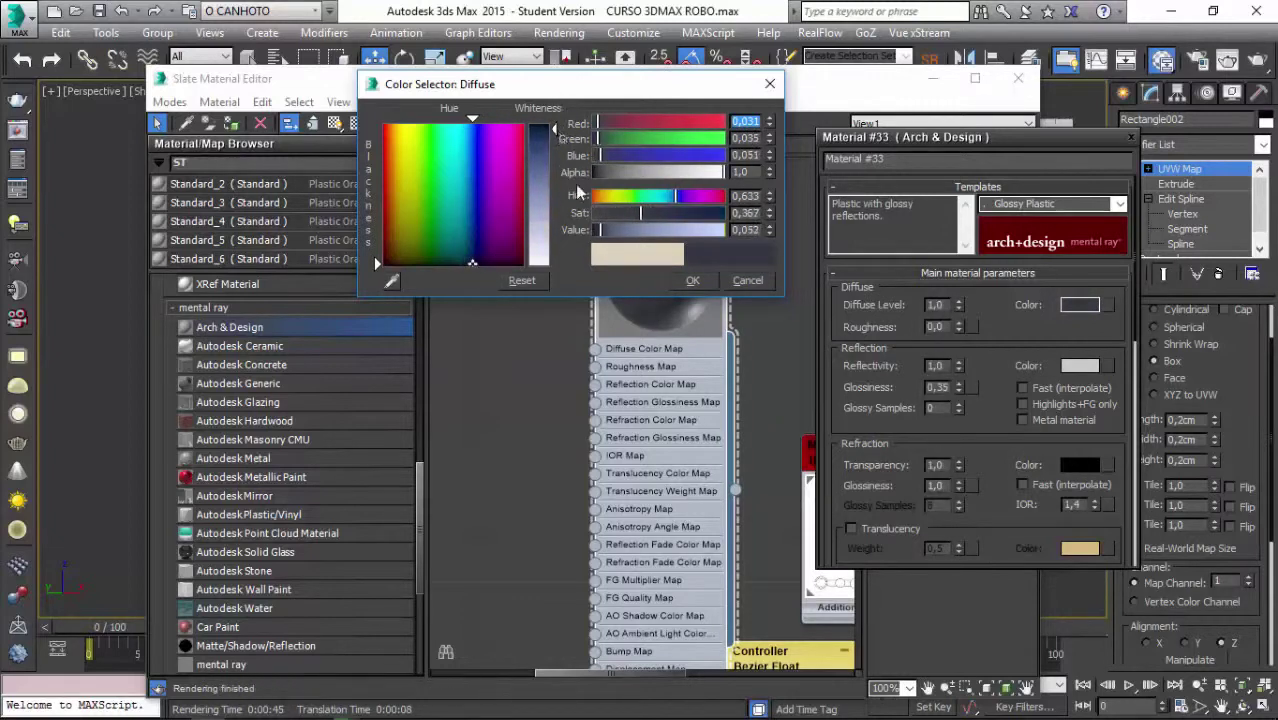
click(600, 232)
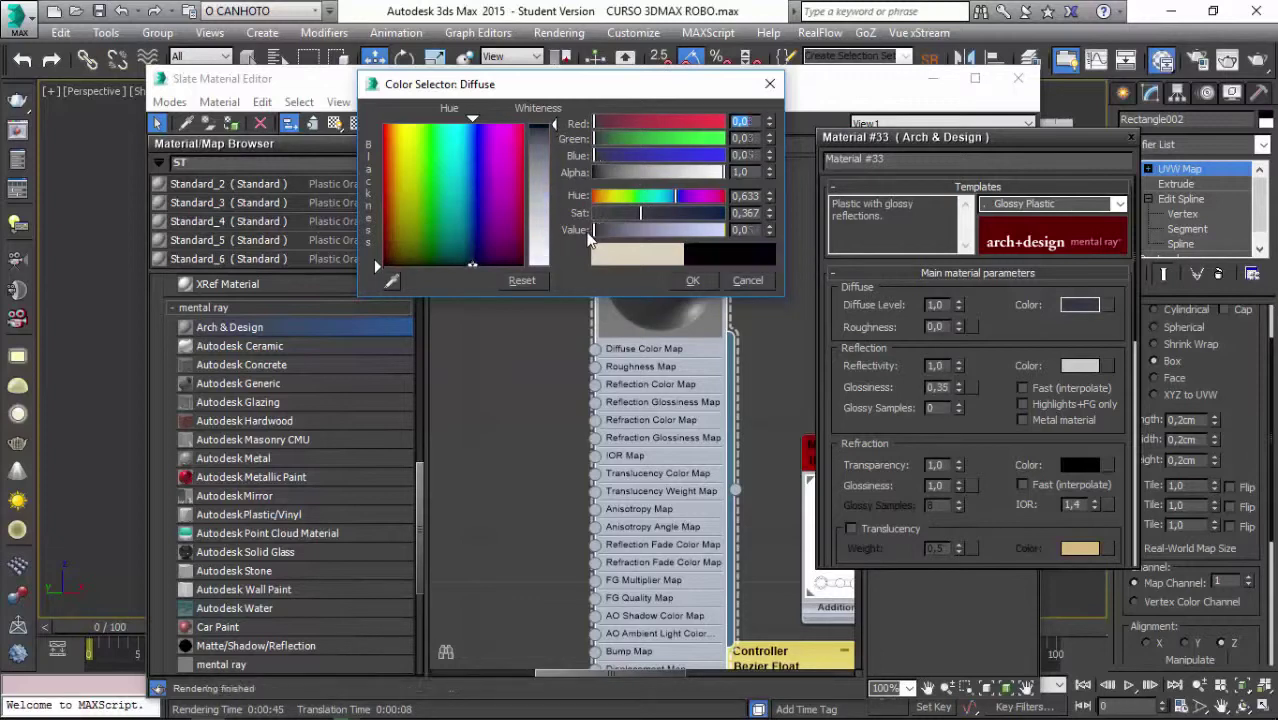
drag(596, 232, 594, 233)
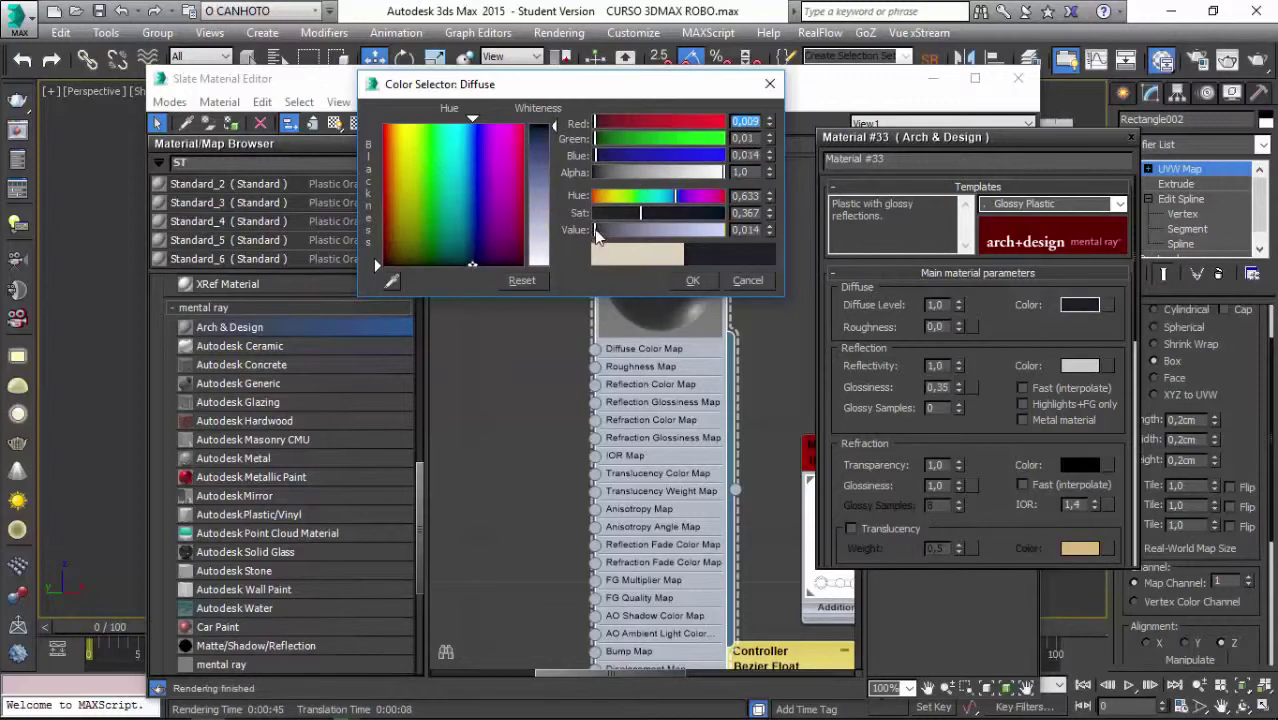
click(540, 128)
drag(540, 128, 562, 189)
click(537, 129)
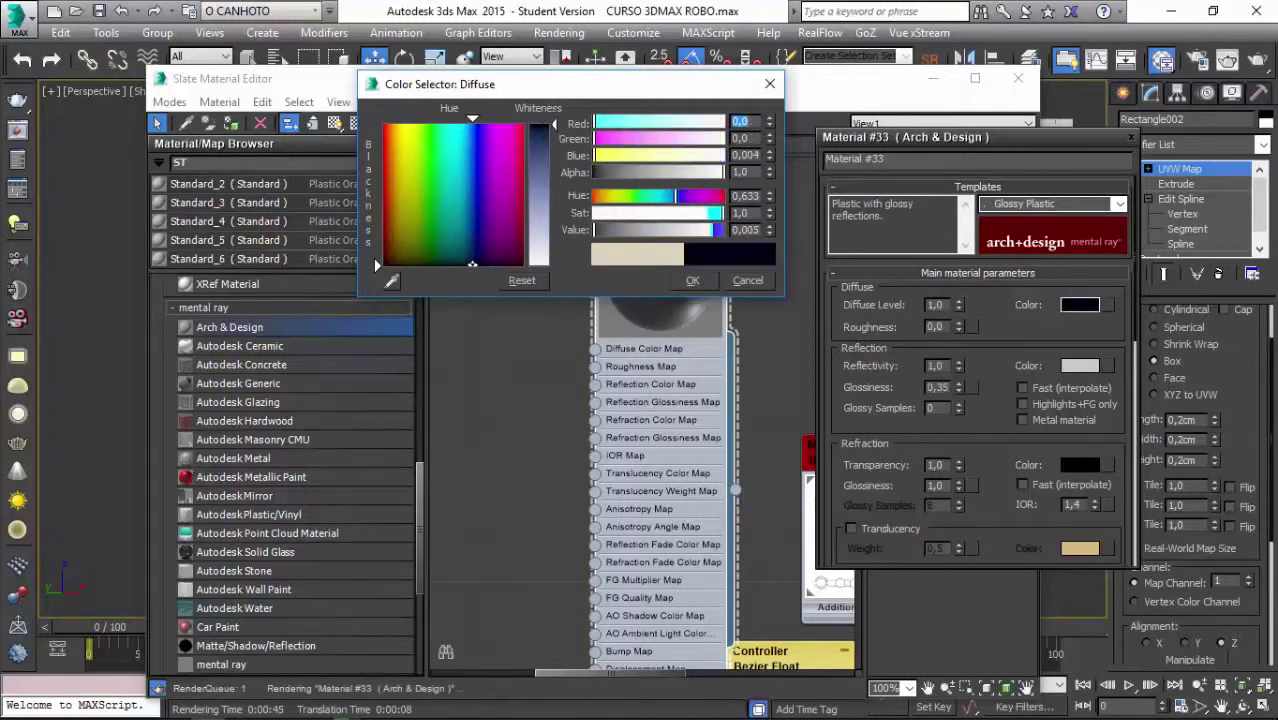
click(596, 226)
drag(597, 230, 593, 258)
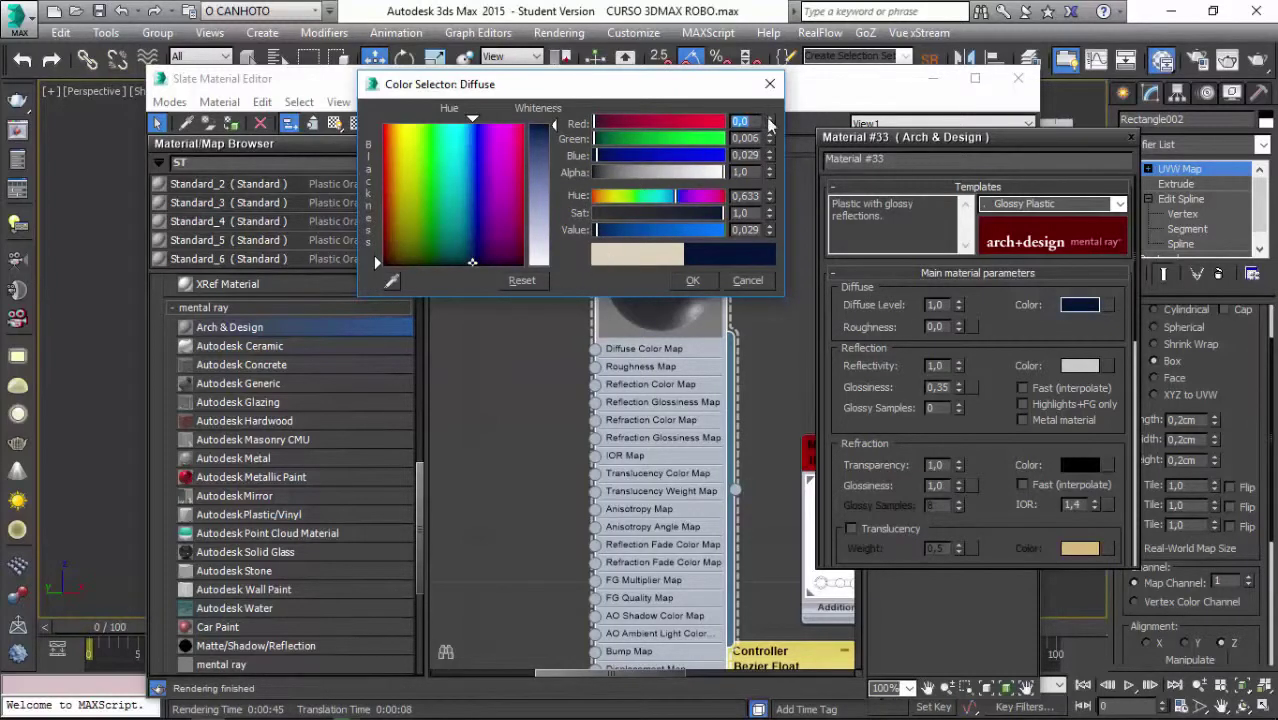
click(690, 282)
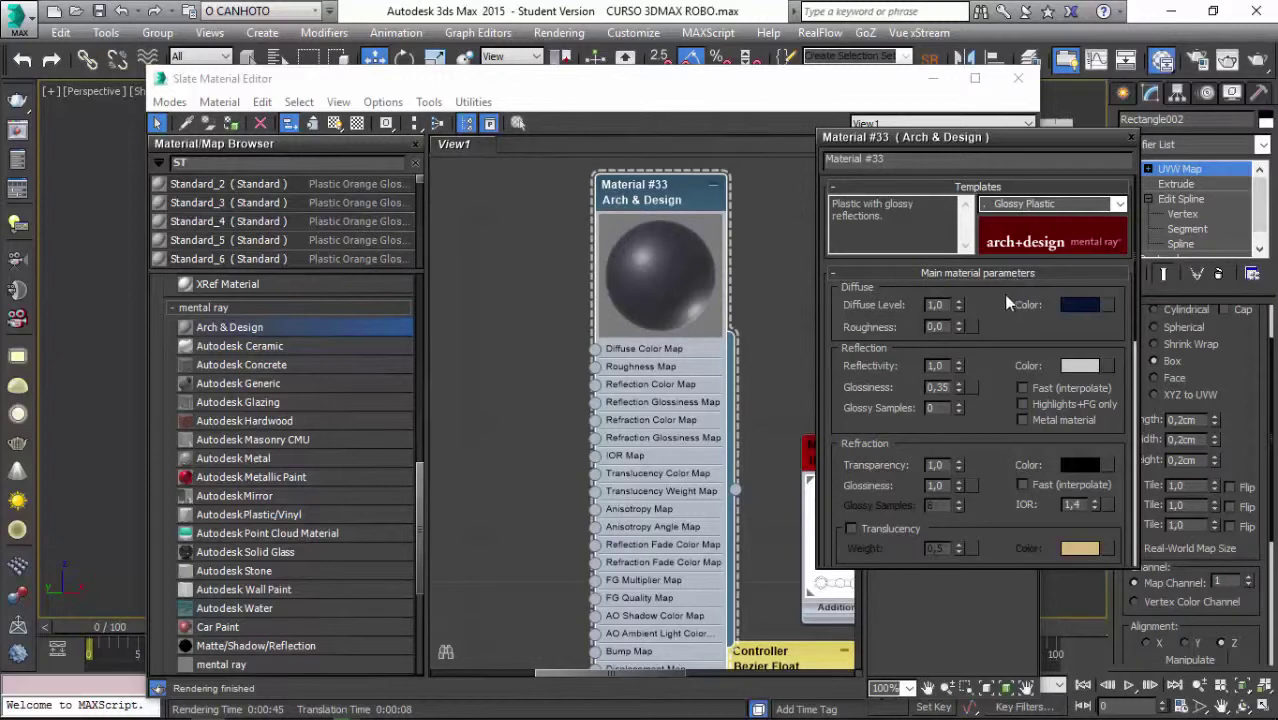
Set the Anisotropy rollout to anisotropy 3,27 and rotation 0,59
scroll(992, 406, down, 5)
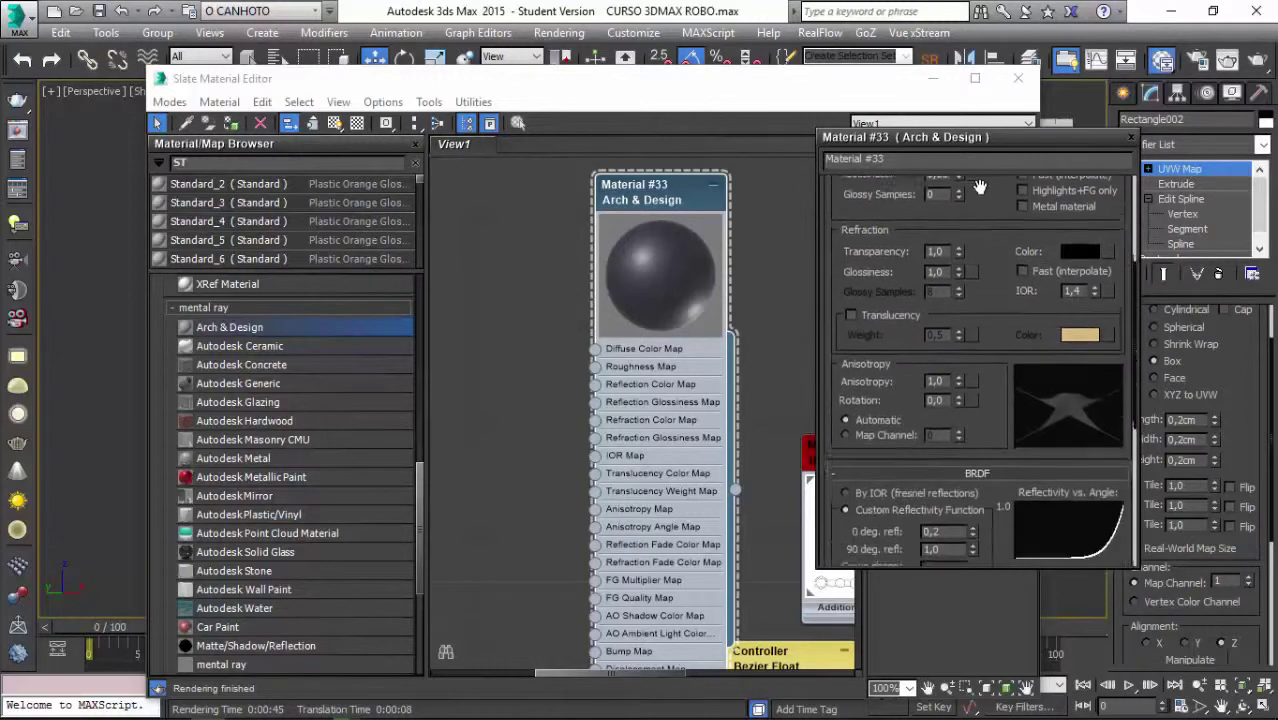
scroll(988, 370, down, 1)
drag(985, 344, 929, 309)
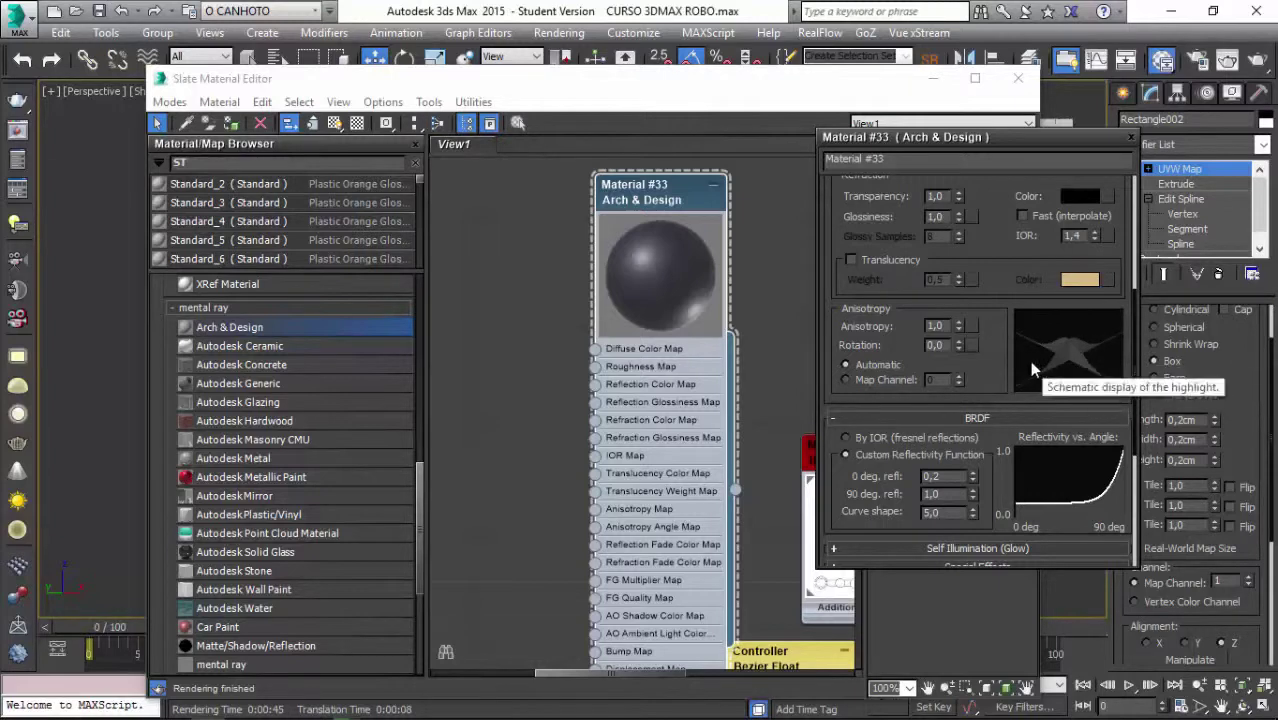
drag(958, 329, 958, 308)
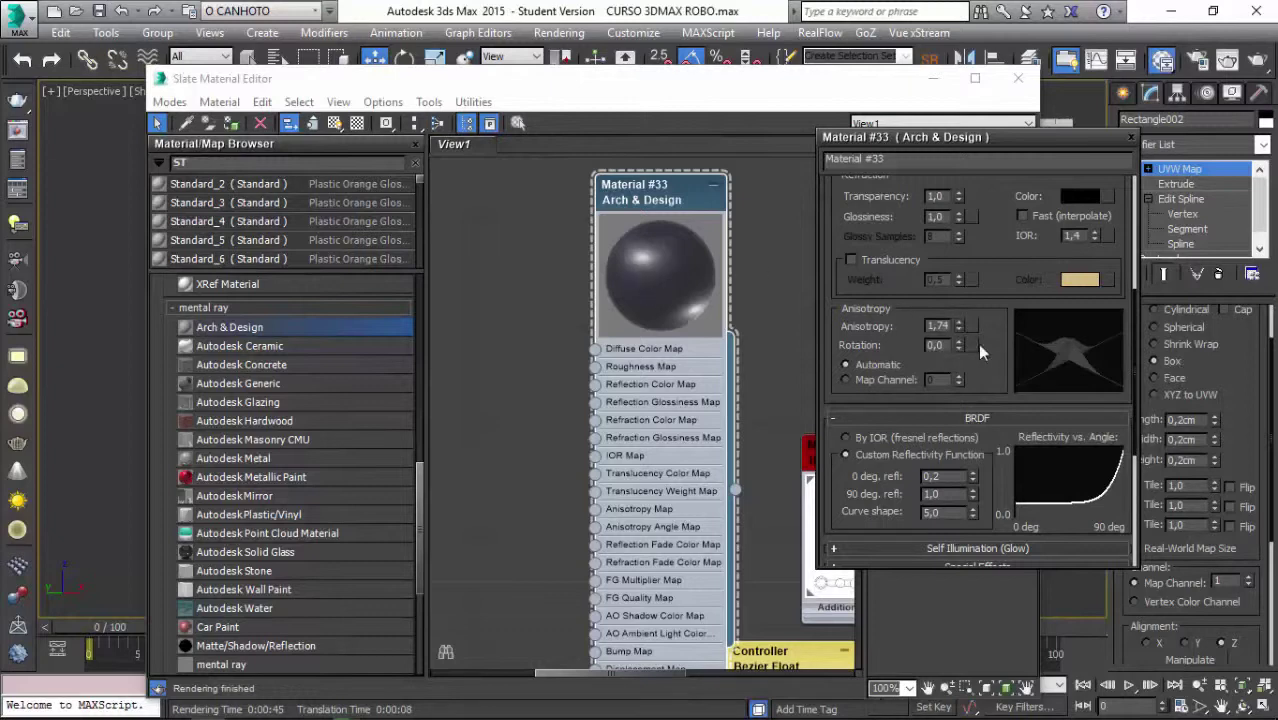
drag(958, 321, 958, 312)
drag(958, 344, 962, 297)
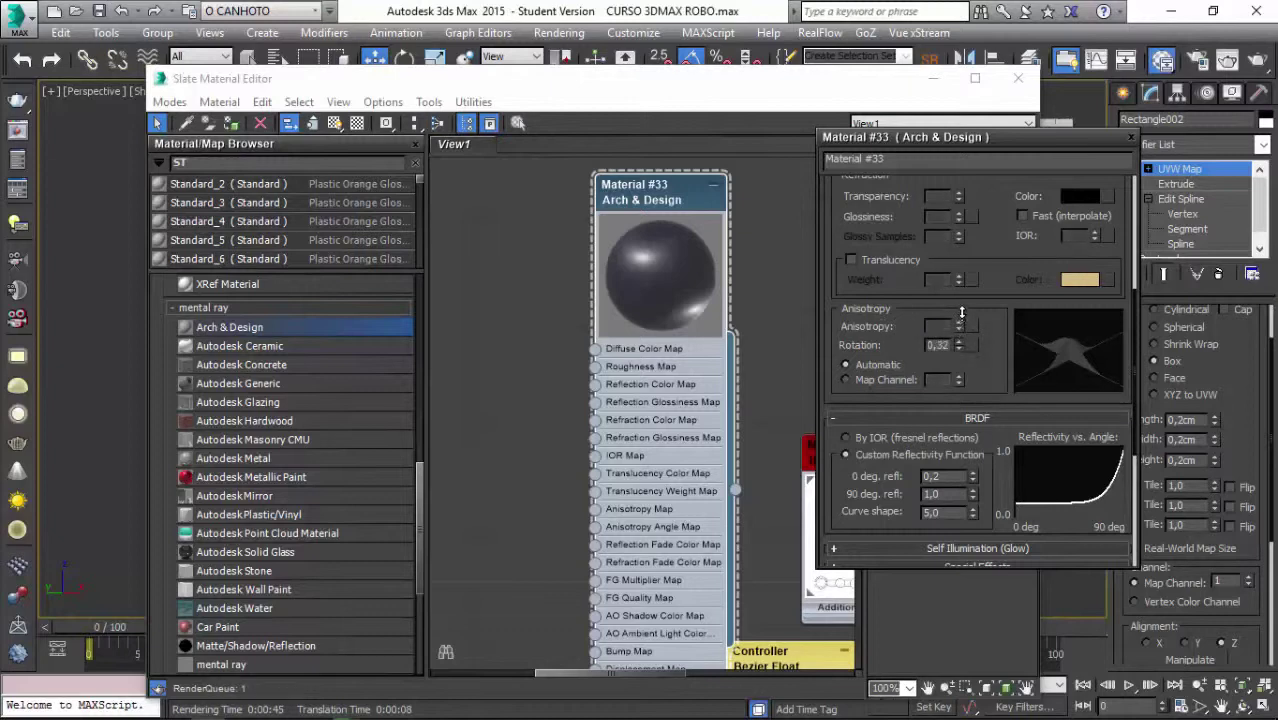
drag(962, 297, 948, 316)
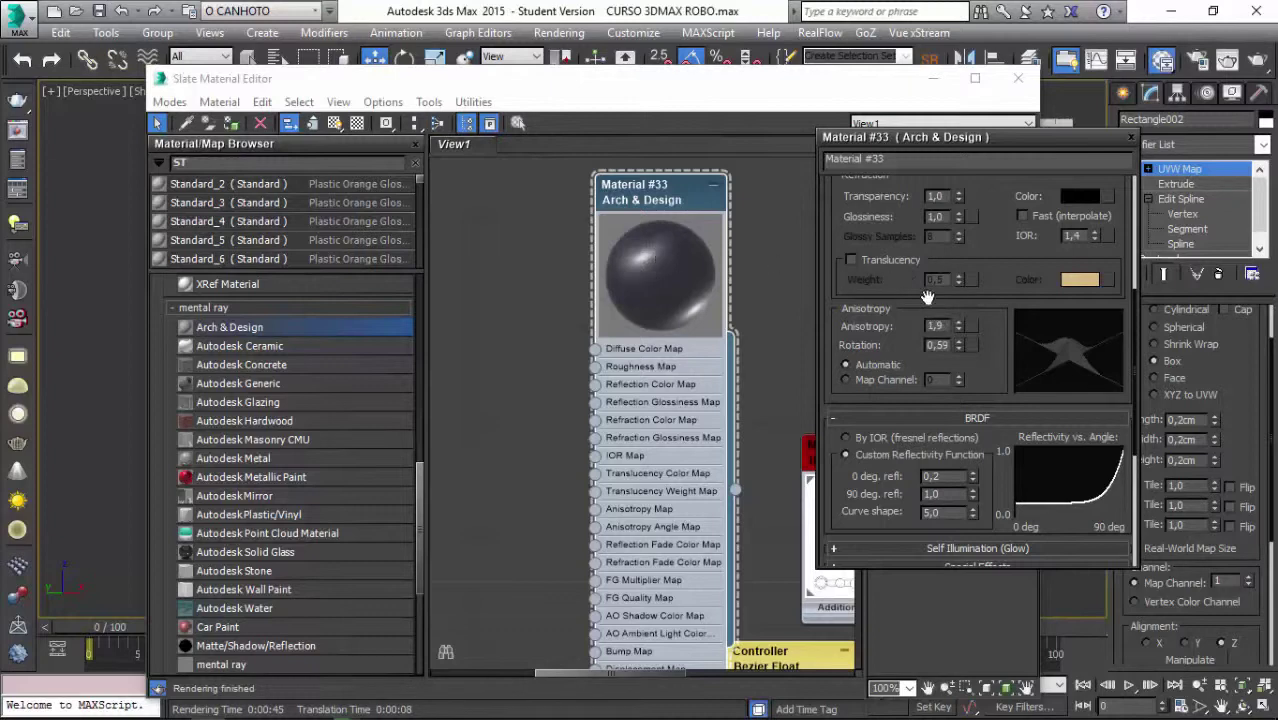
mouse_move(958, 325)
mouse_down()
mouse_move(968, 196)
mouse_move(972, 226)
mouse_up()
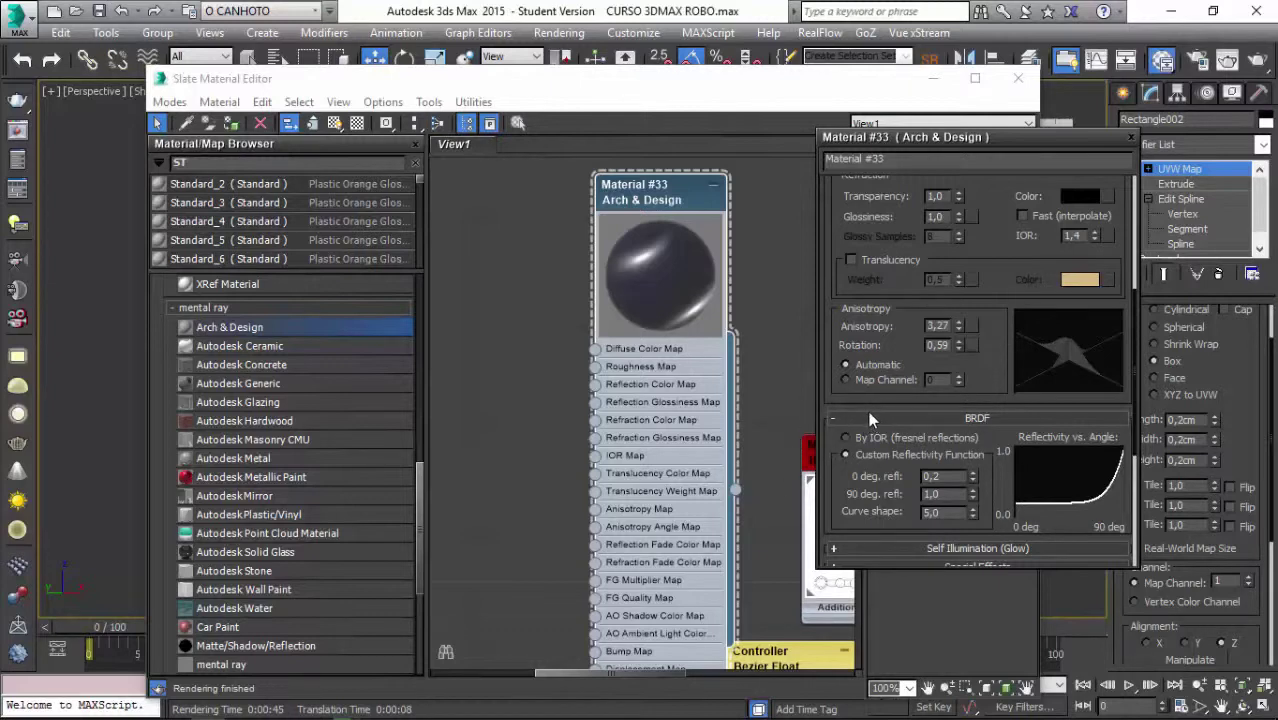
Drag Material #33 onto the Rectangle002 arm bracket to assign it
click(1128, 137)
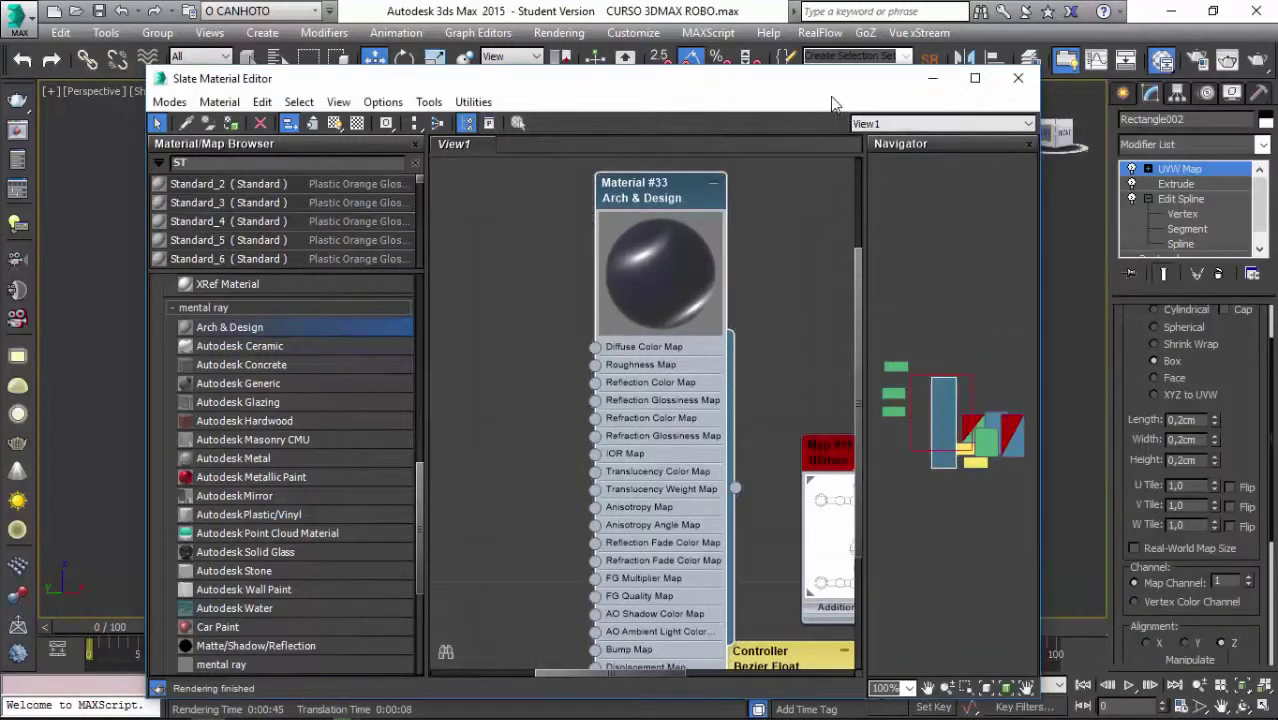
drag(643, 79, 224, 67)
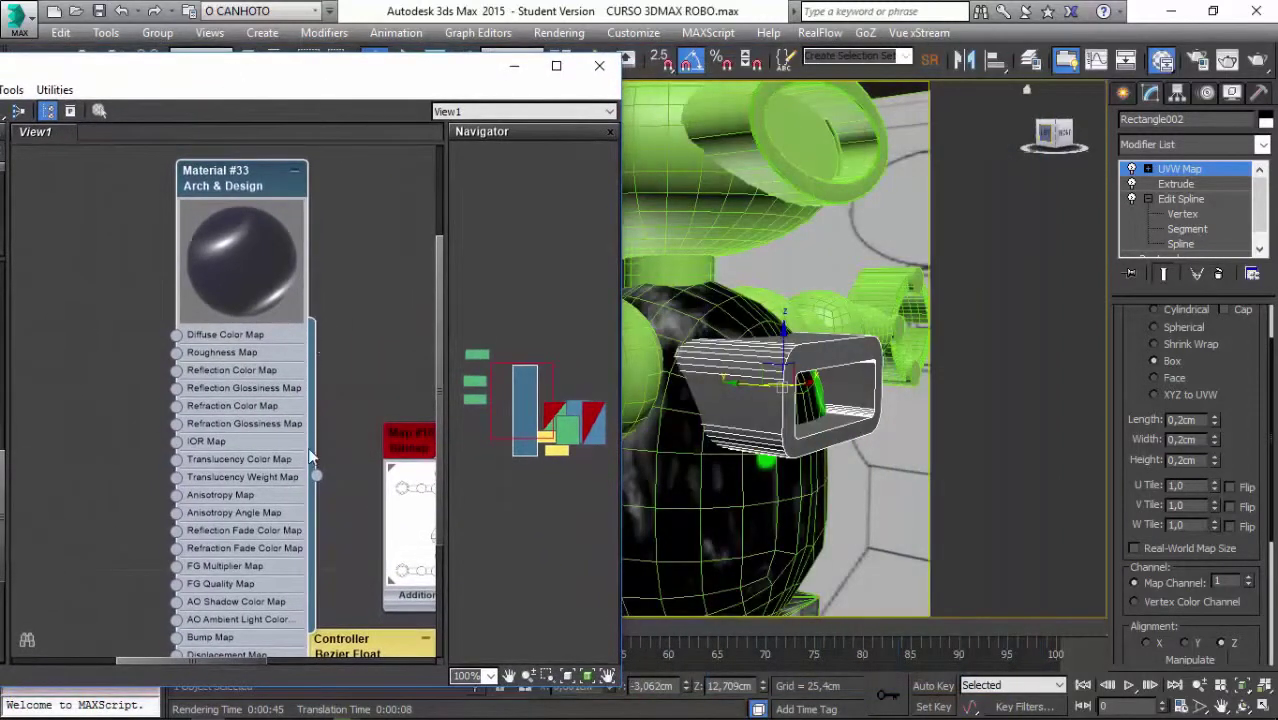
drag(315, 478, 776, 381)
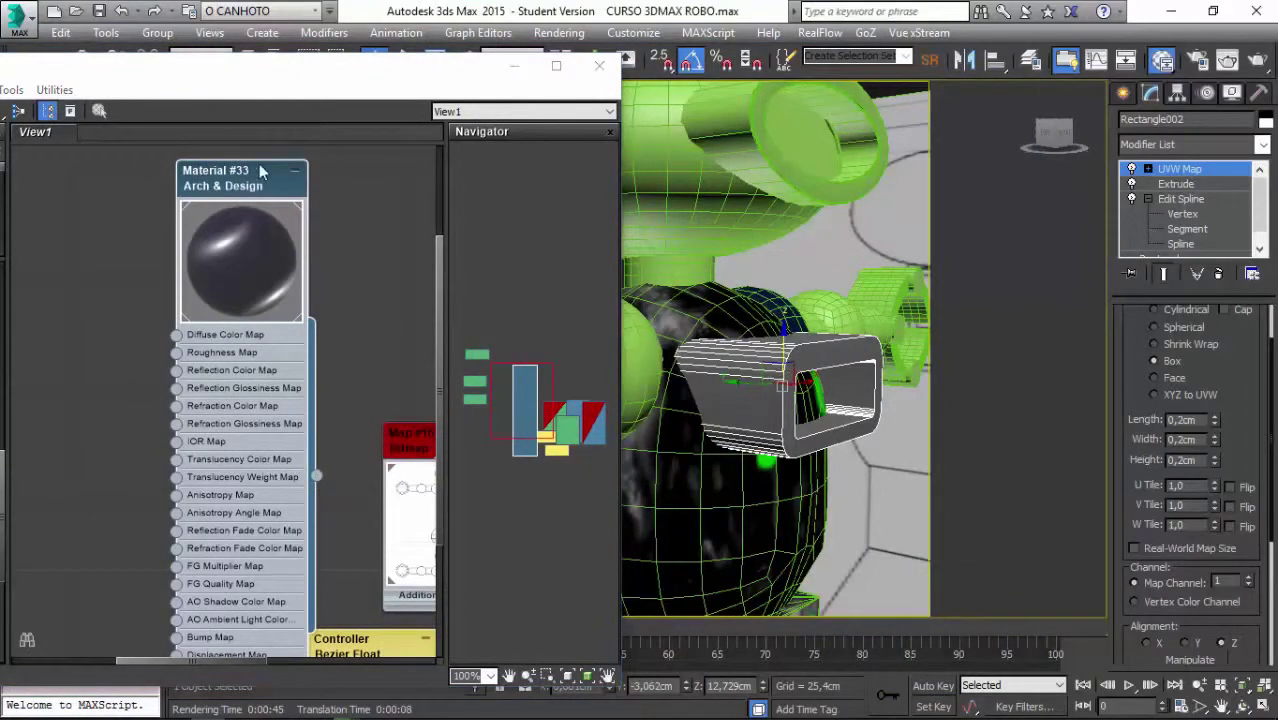
Move the material editor aside to reveal the model and render the perspective view
drag(231, 68, 523, 110)
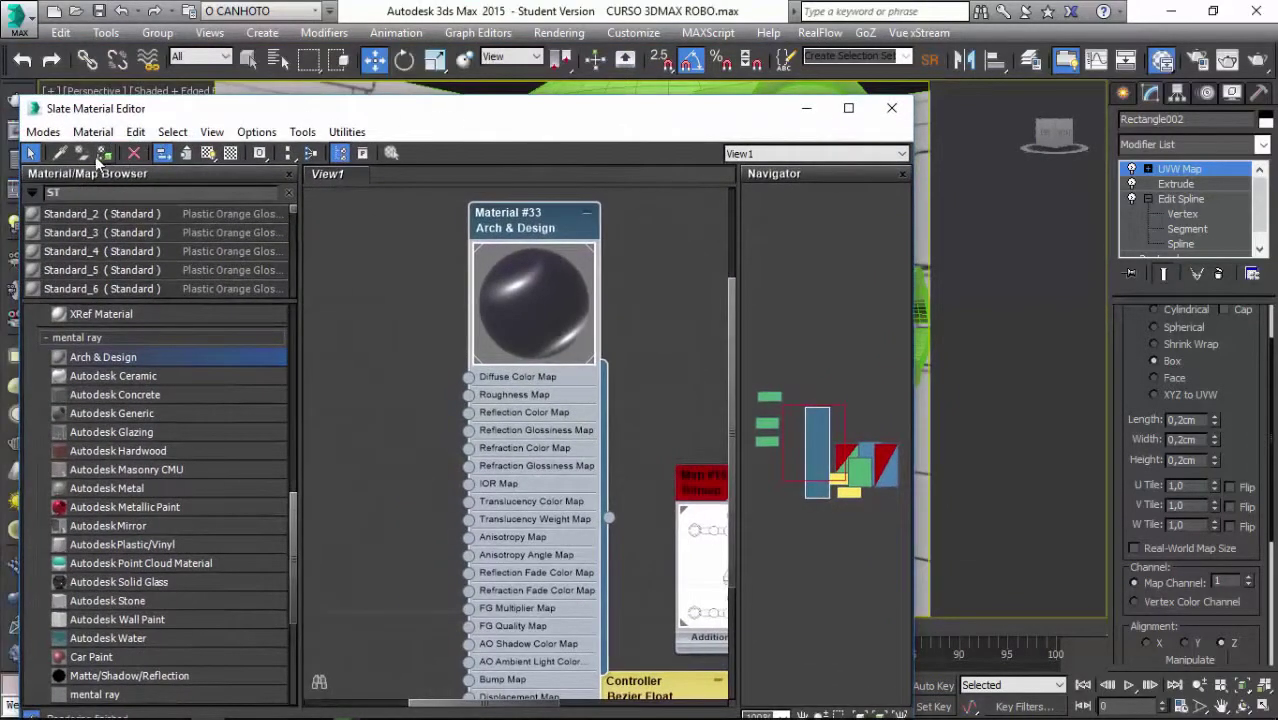
drag(408, 110, 47, 70)
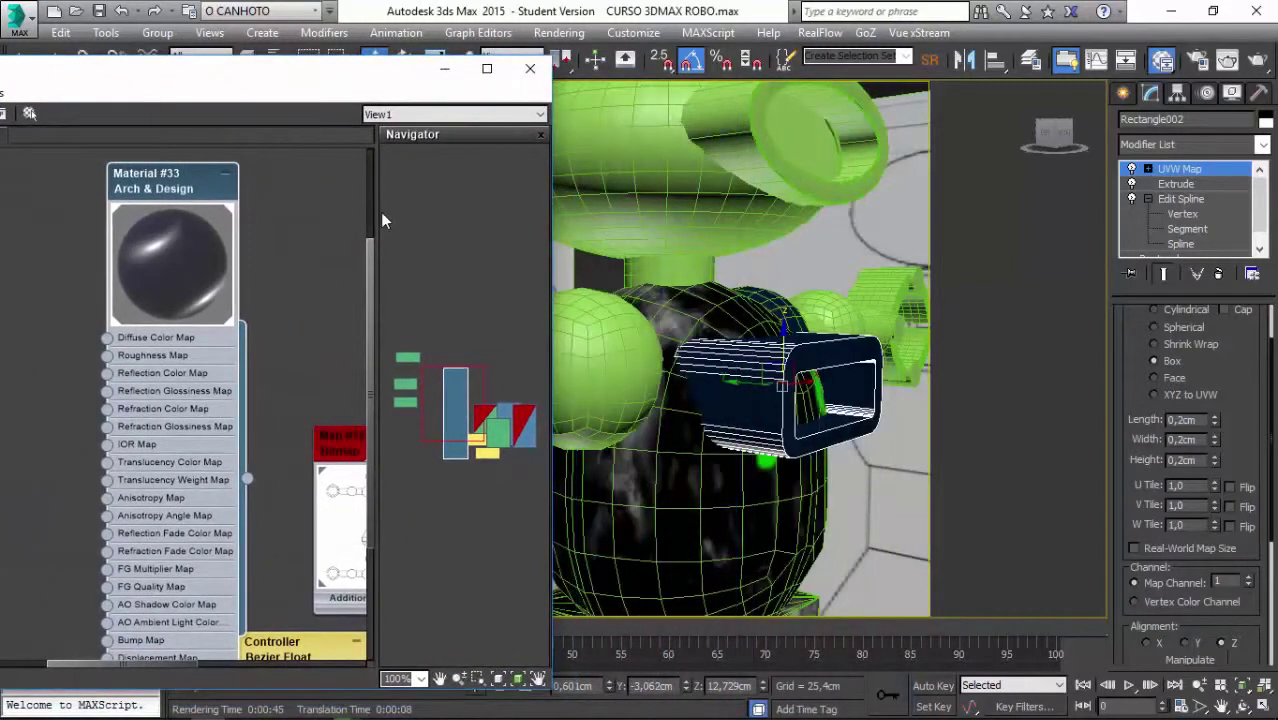
click(1217, 648)
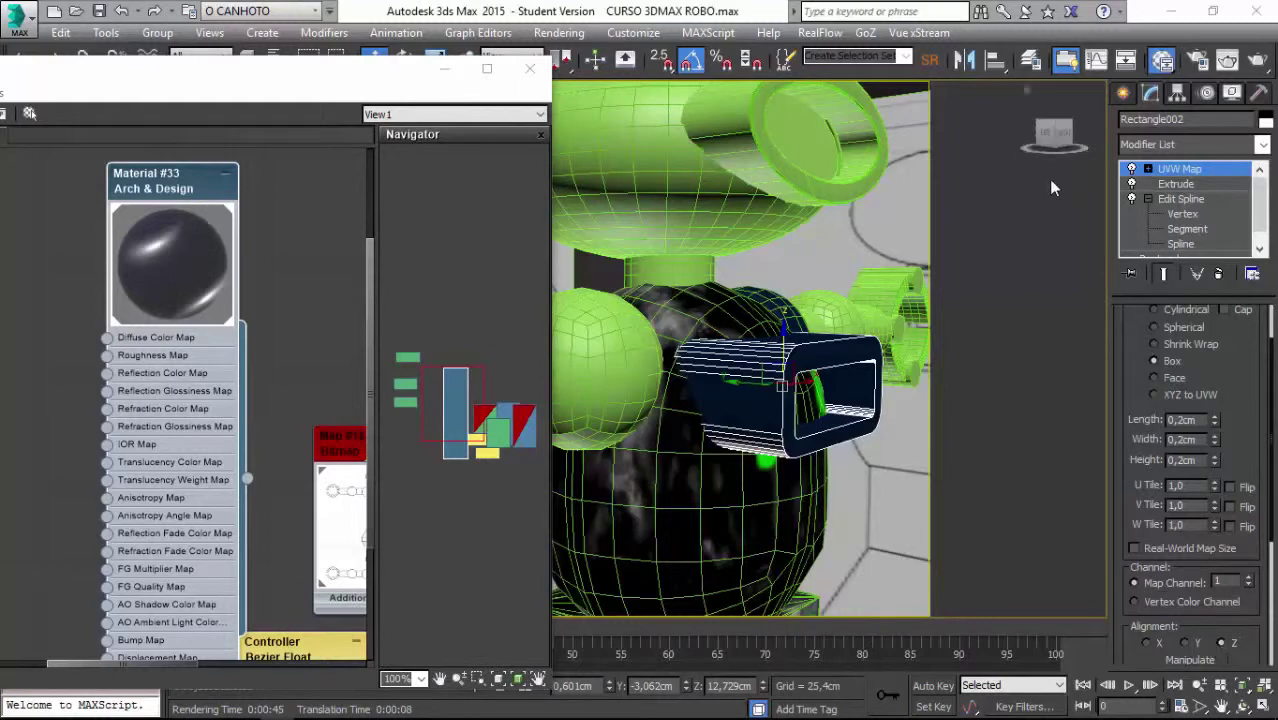
click(1255, 62)
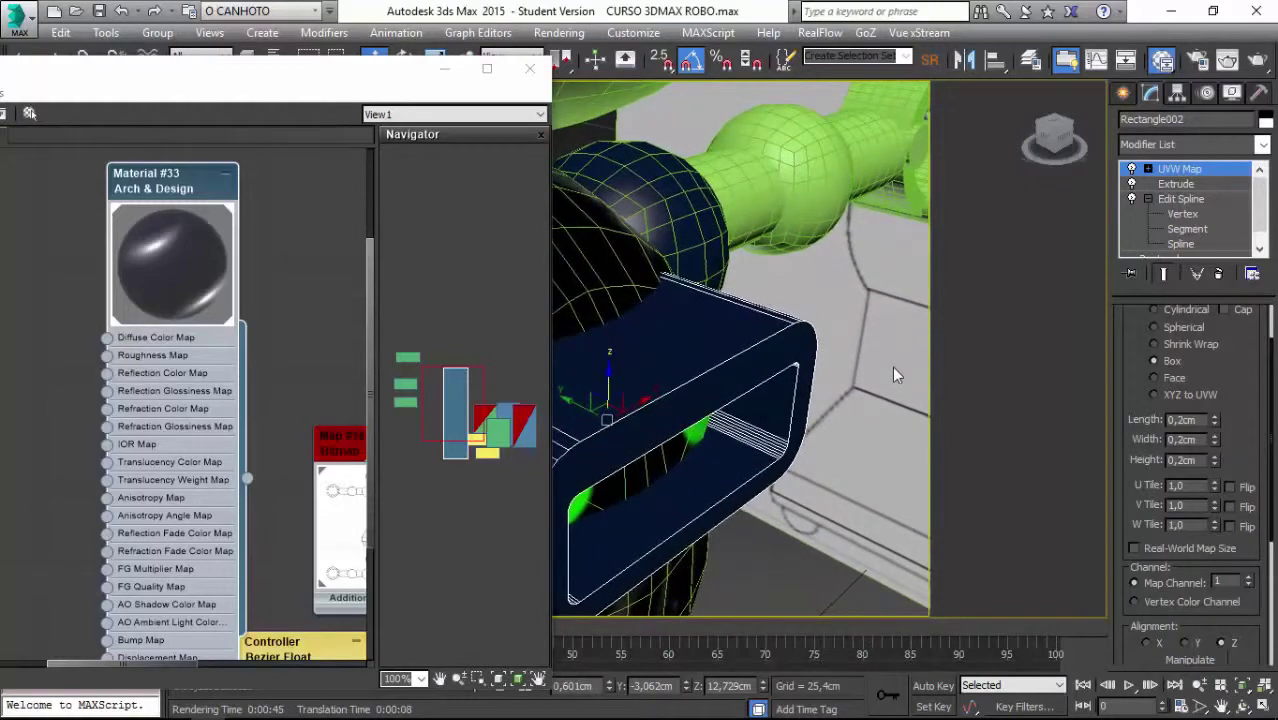
Render the view again, close the render window, and bring the whole material editor into view
click(1258, 62)
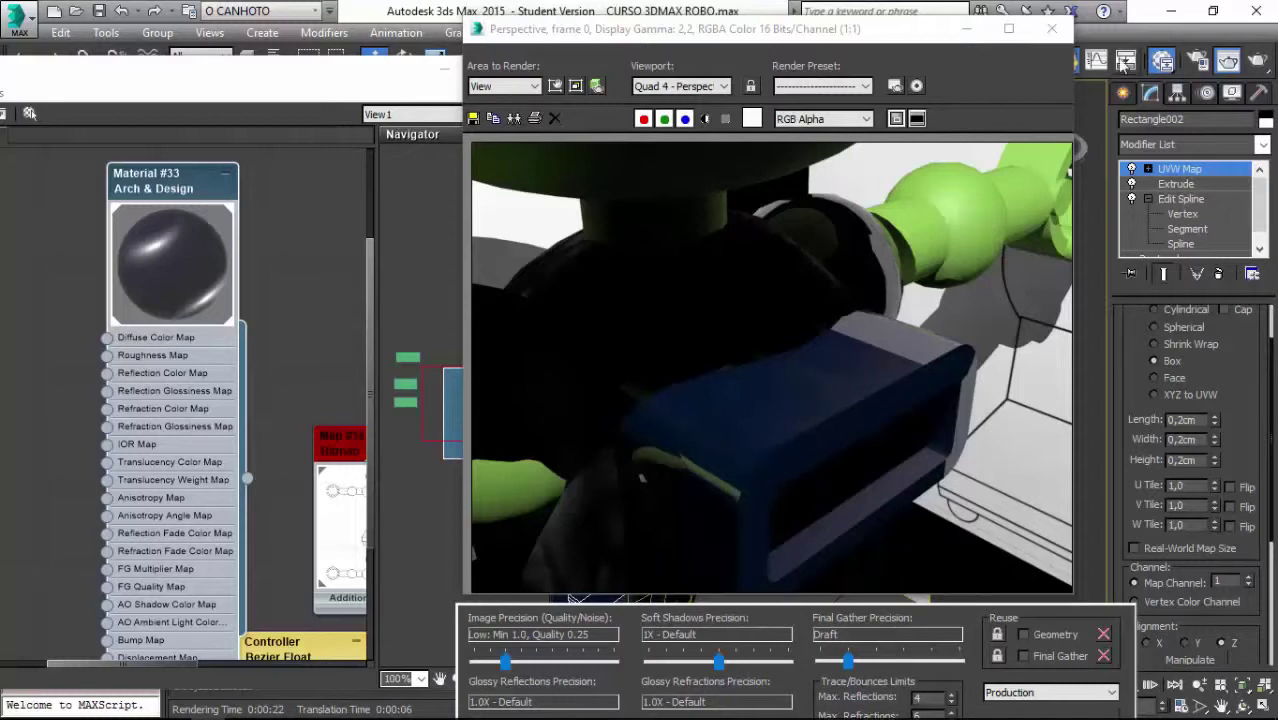
click(1050, 29)
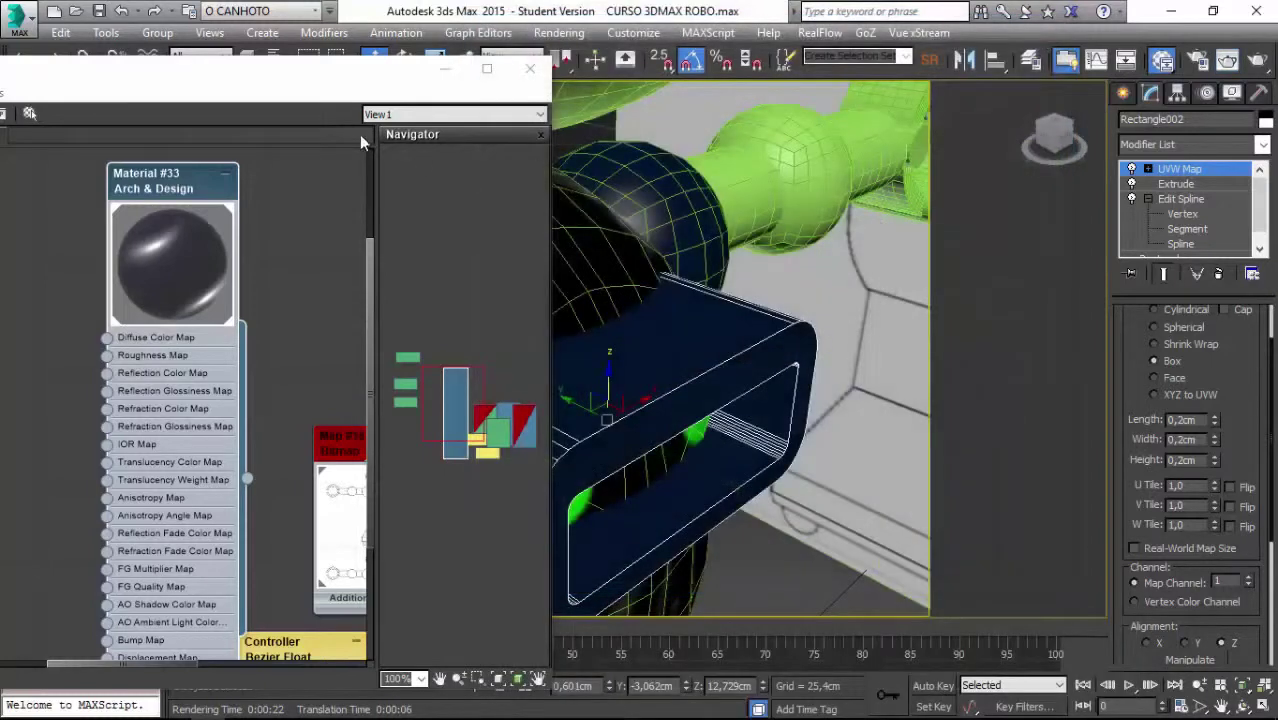
drag(268, 82, 821, 46)
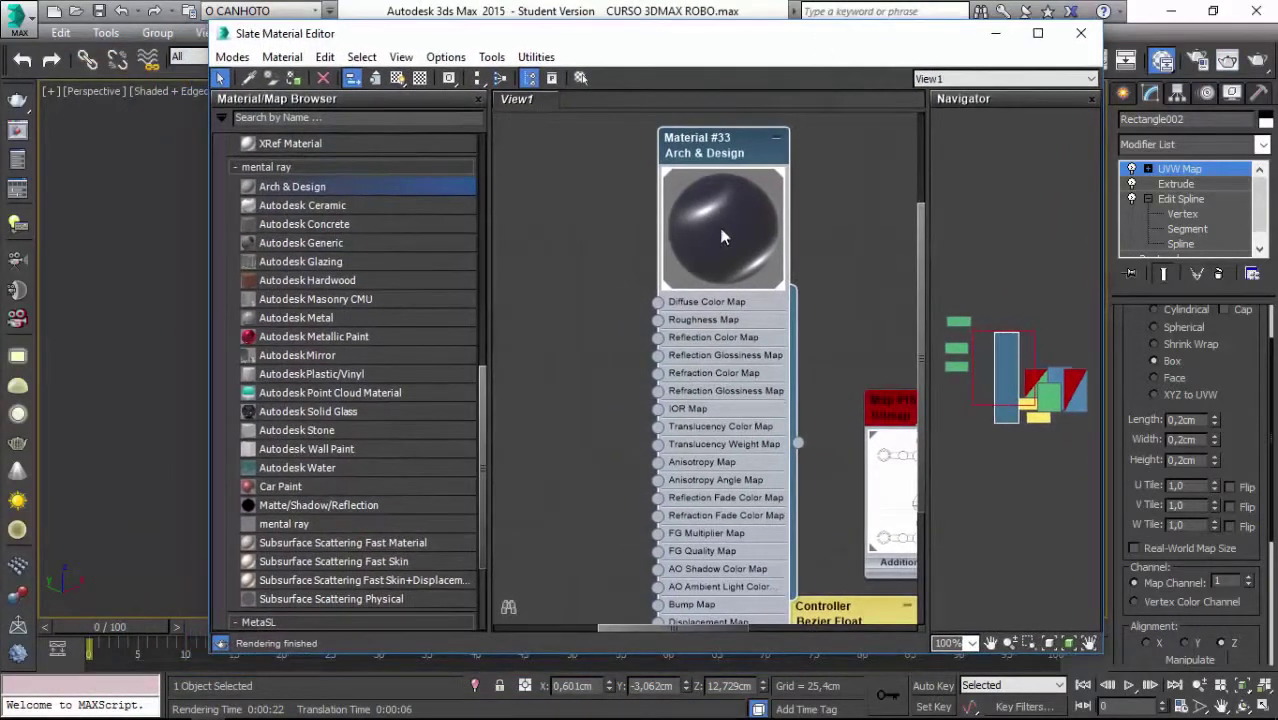
scroll(716, 123, down, 2)
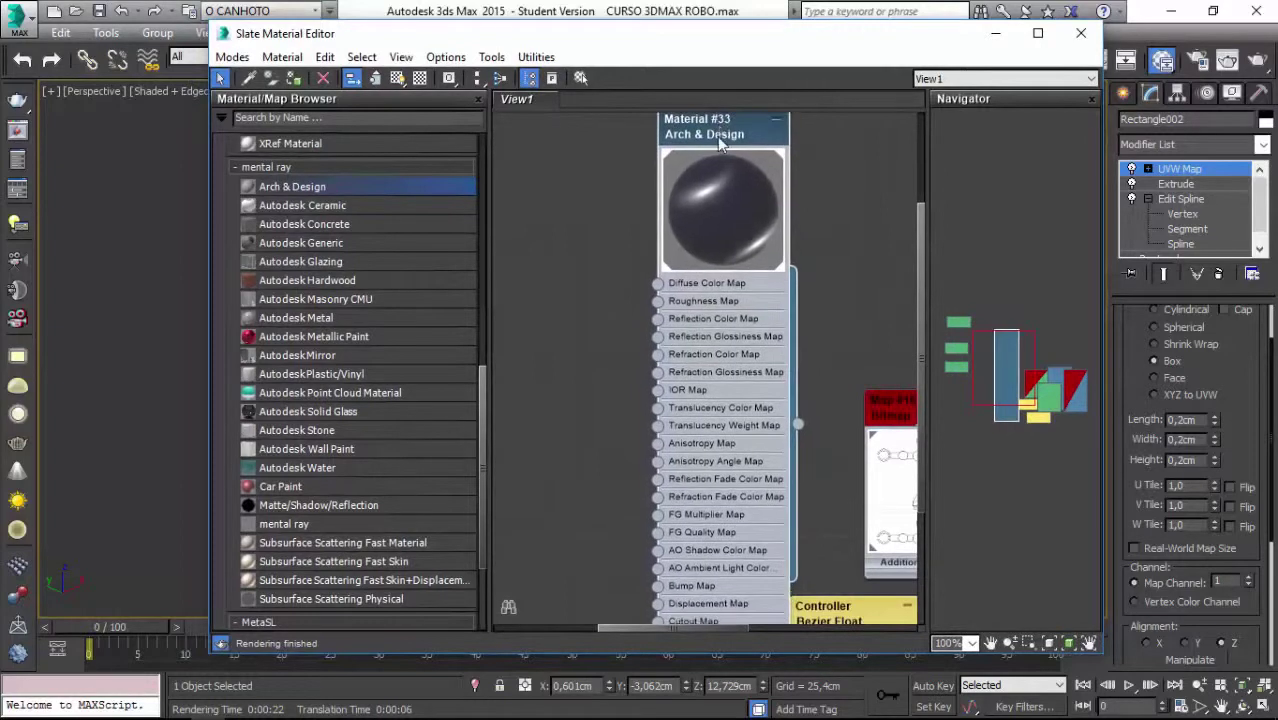
drag(919, 283, 920, 308)
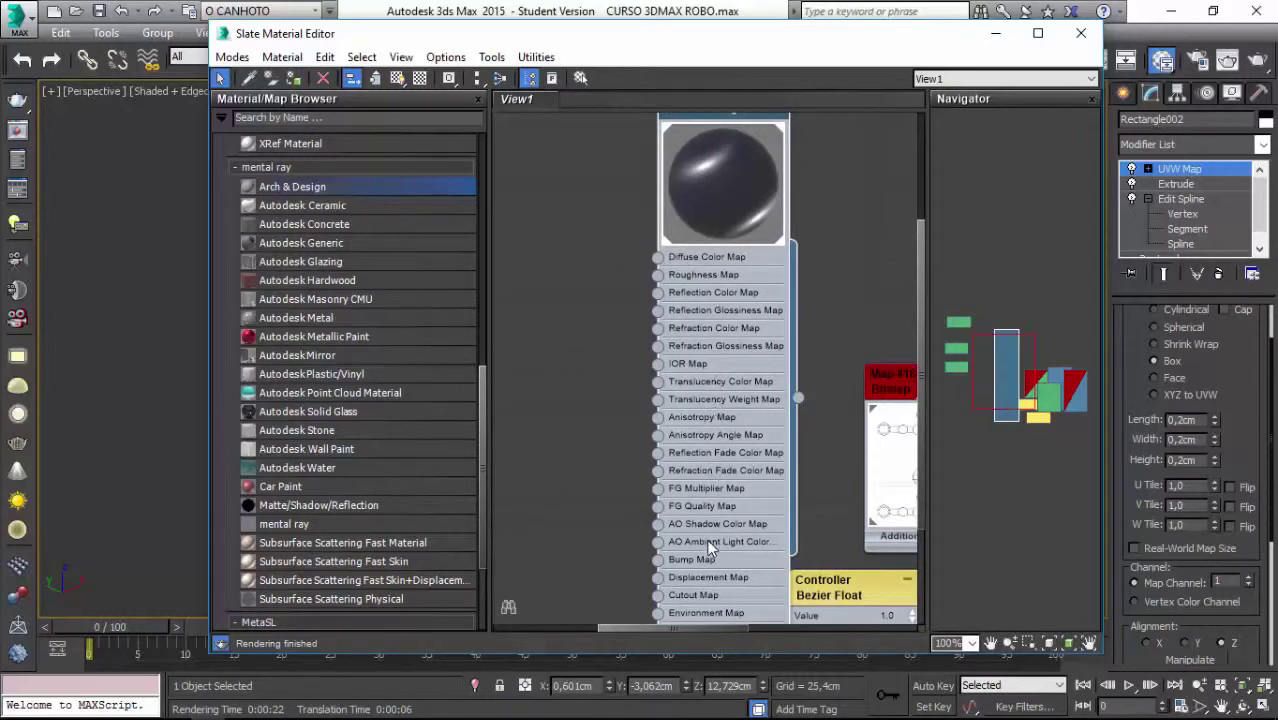
middle_drag(710, 548, 750, 527)
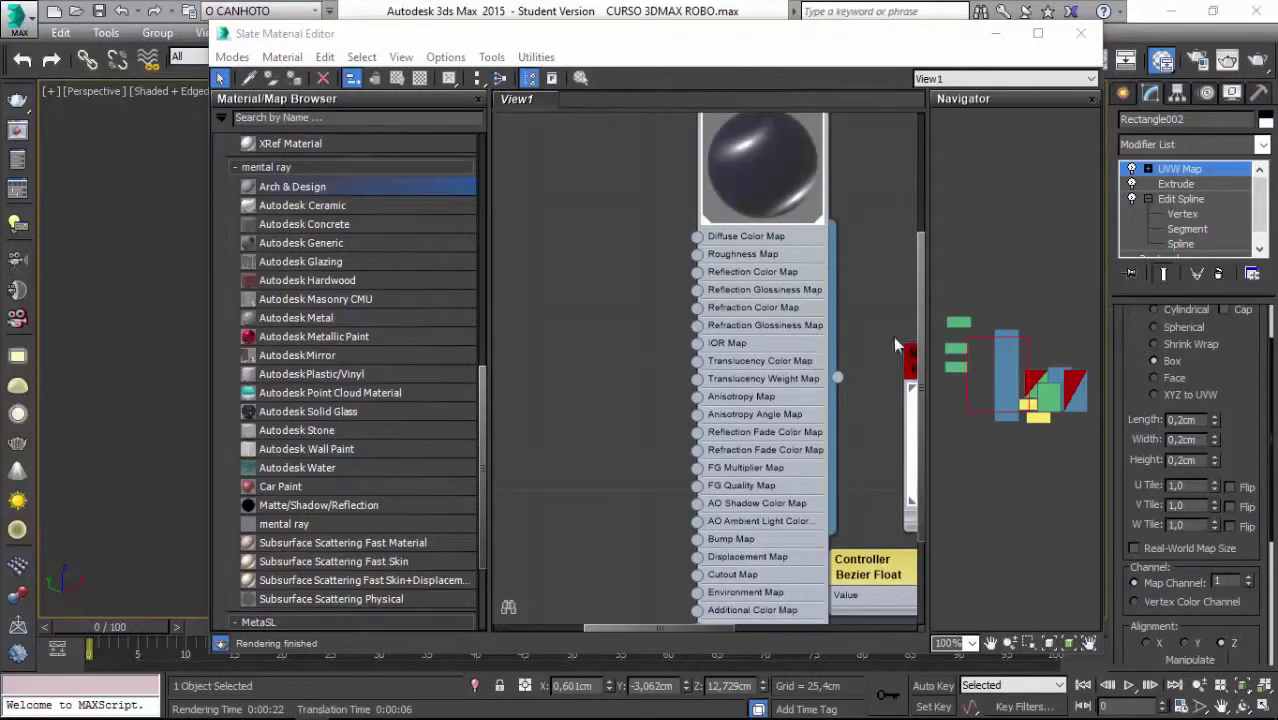
click(717, 142)
scroll(717, 143, down, 3)
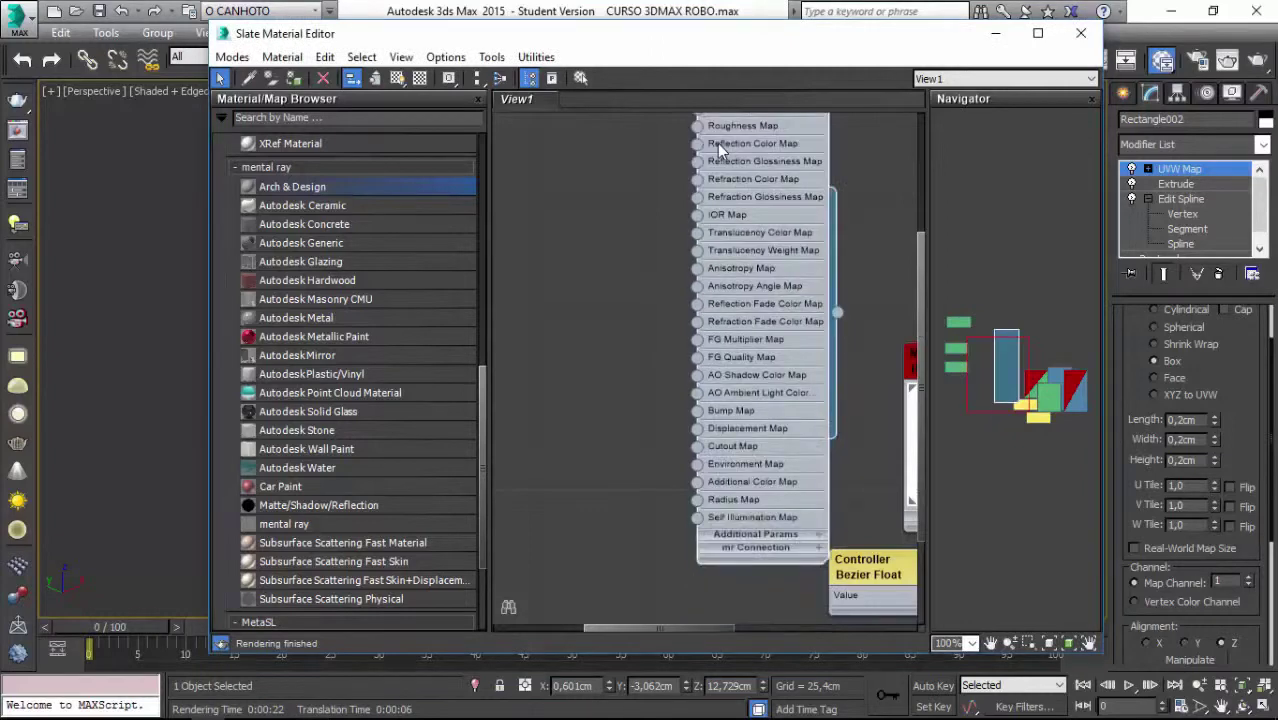
Reopen Material #33's Arch & Design parameters in an enlarged panel scrolled to the top
drag(918, 375, 898, 240)
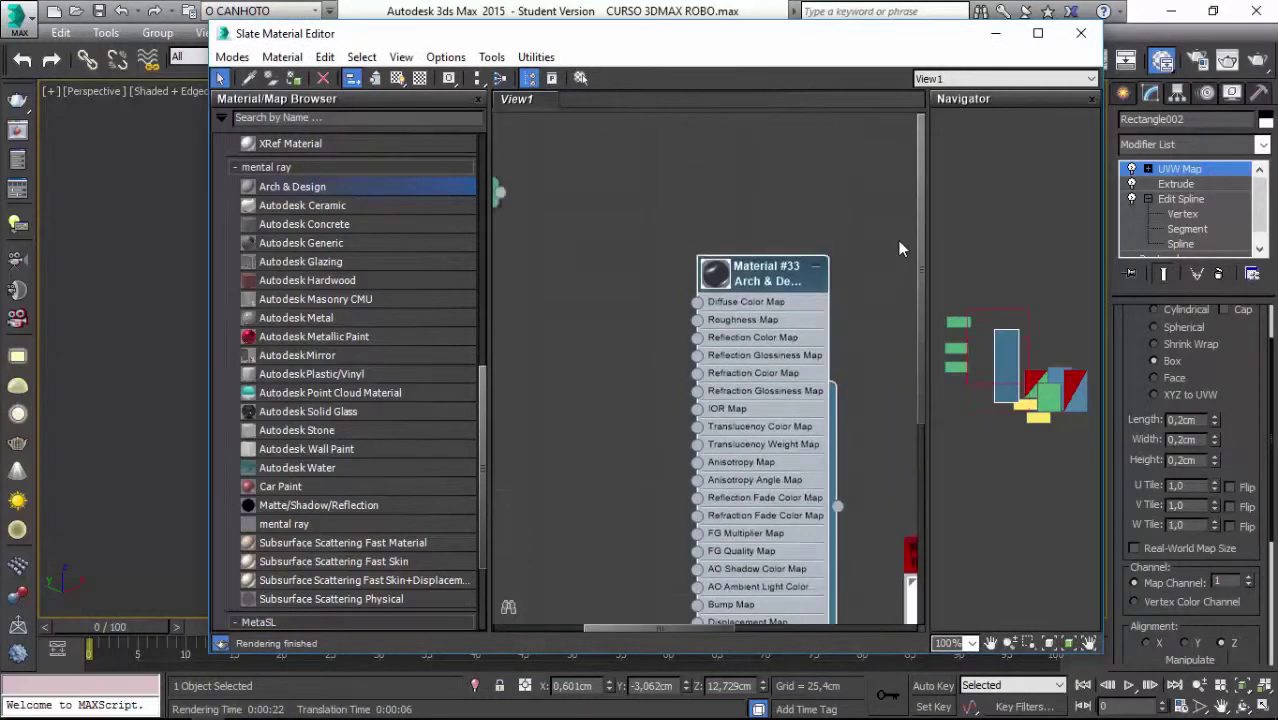
double_click(786, 278)
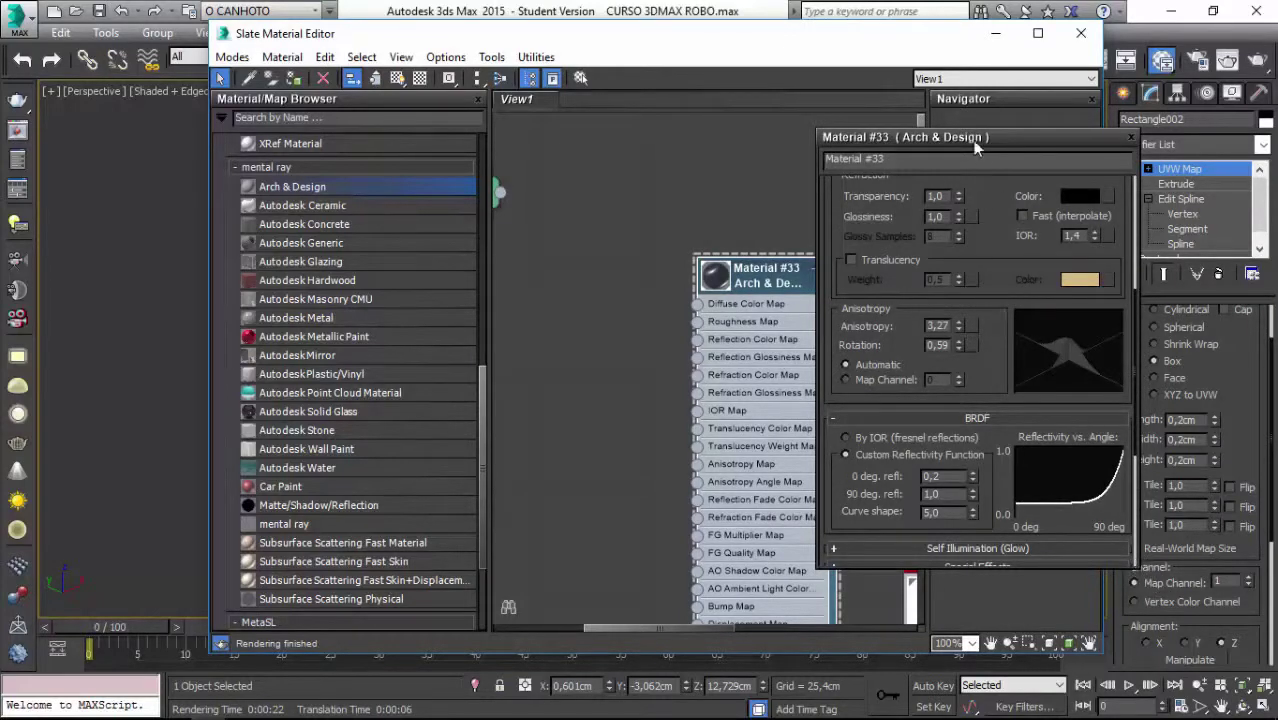
drag(971, 140, 878, 98)
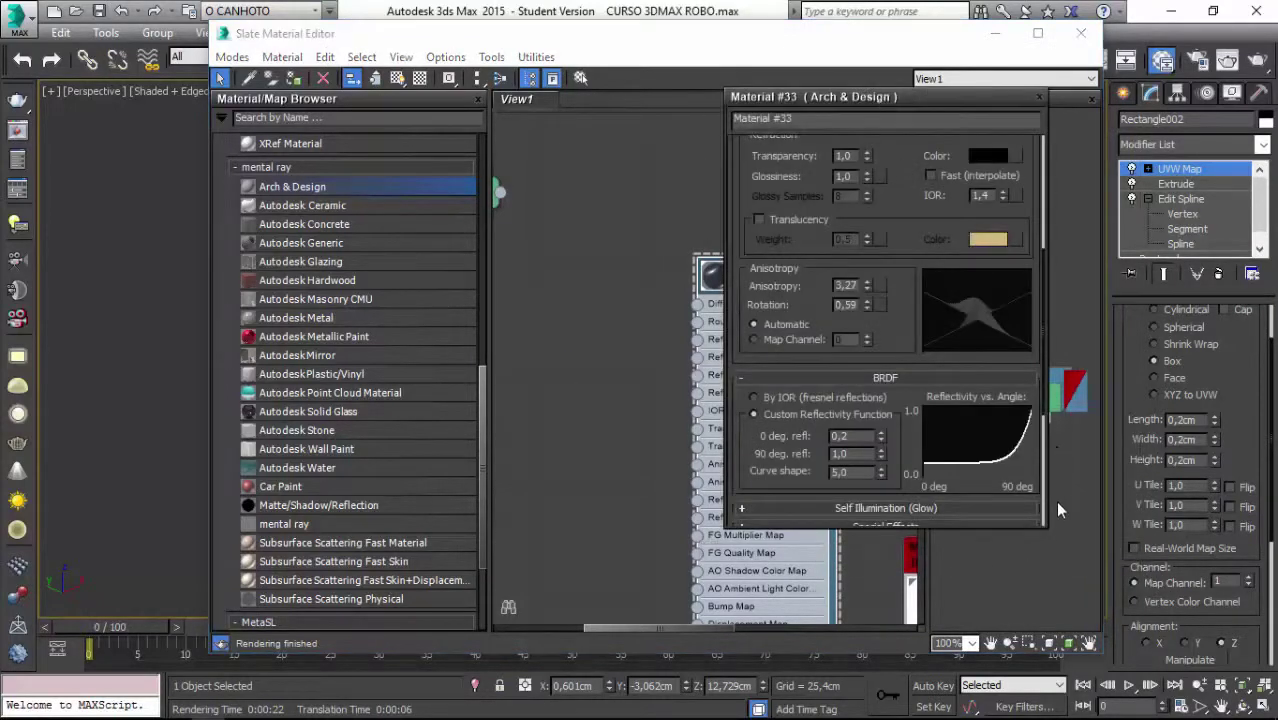
drag(1045, 527, 1046, 597)
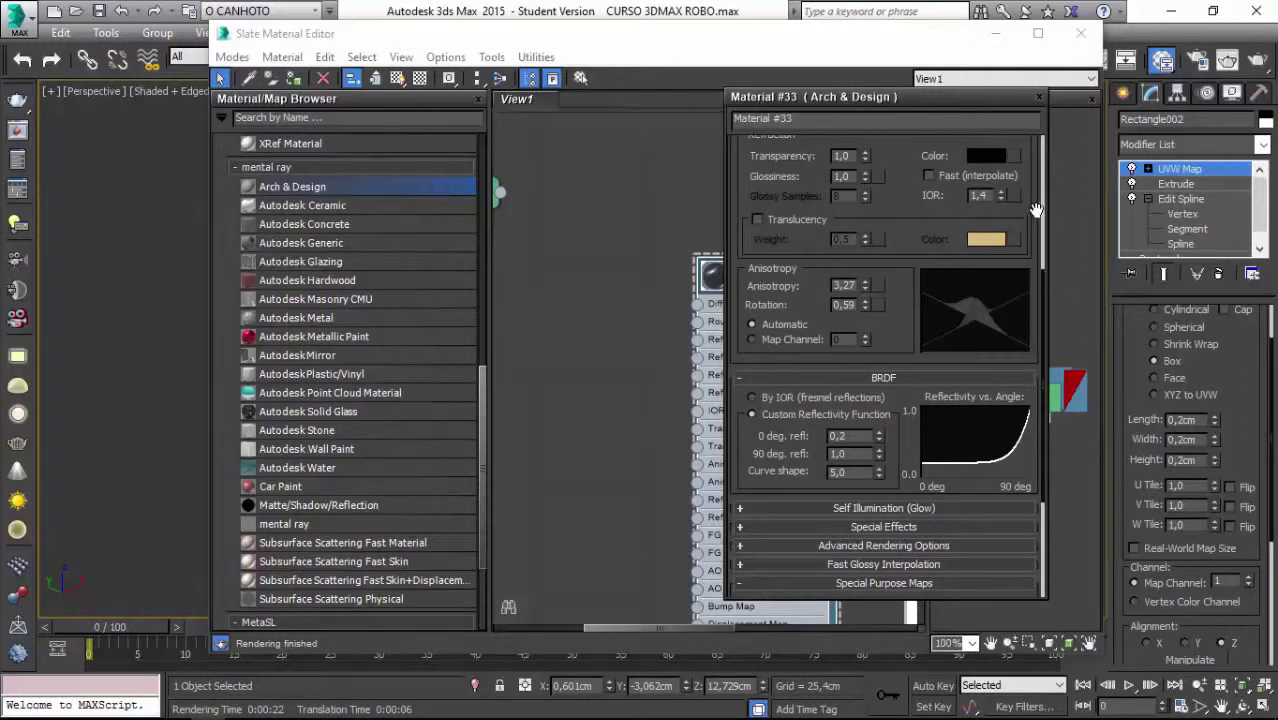
scroll(925, 250, up, 1)
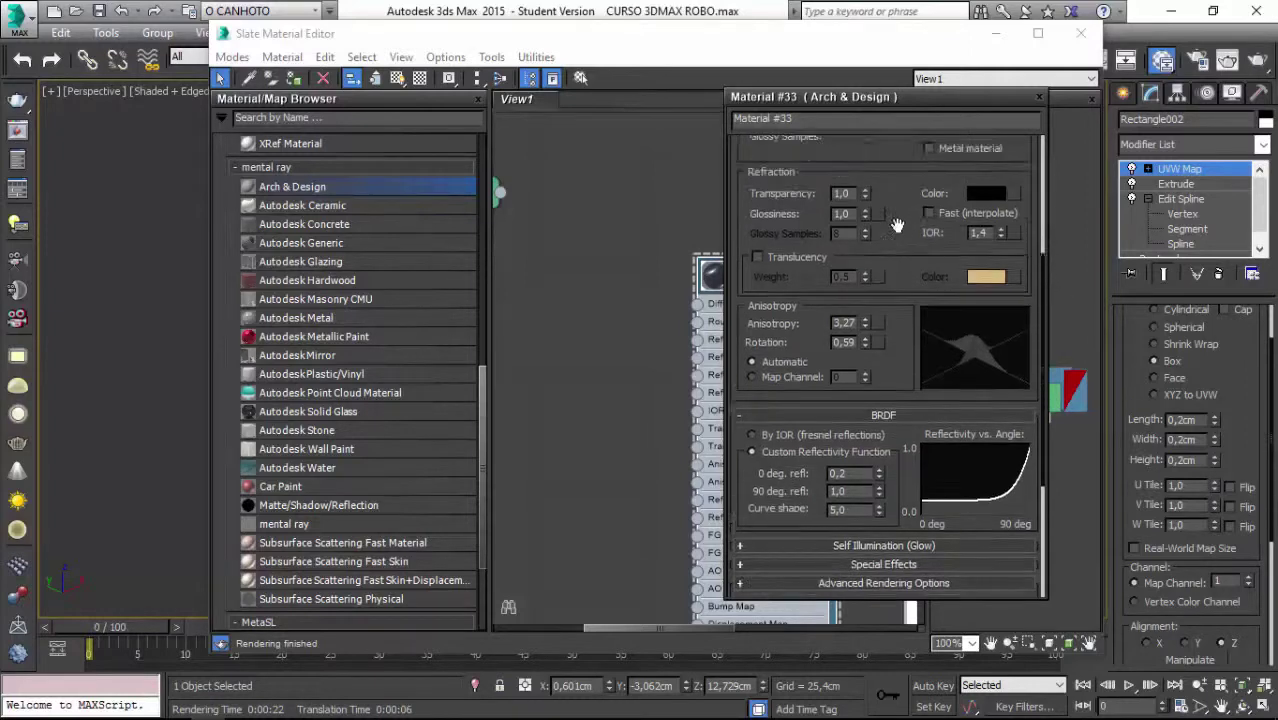
scroll(910, 290, up, 4)
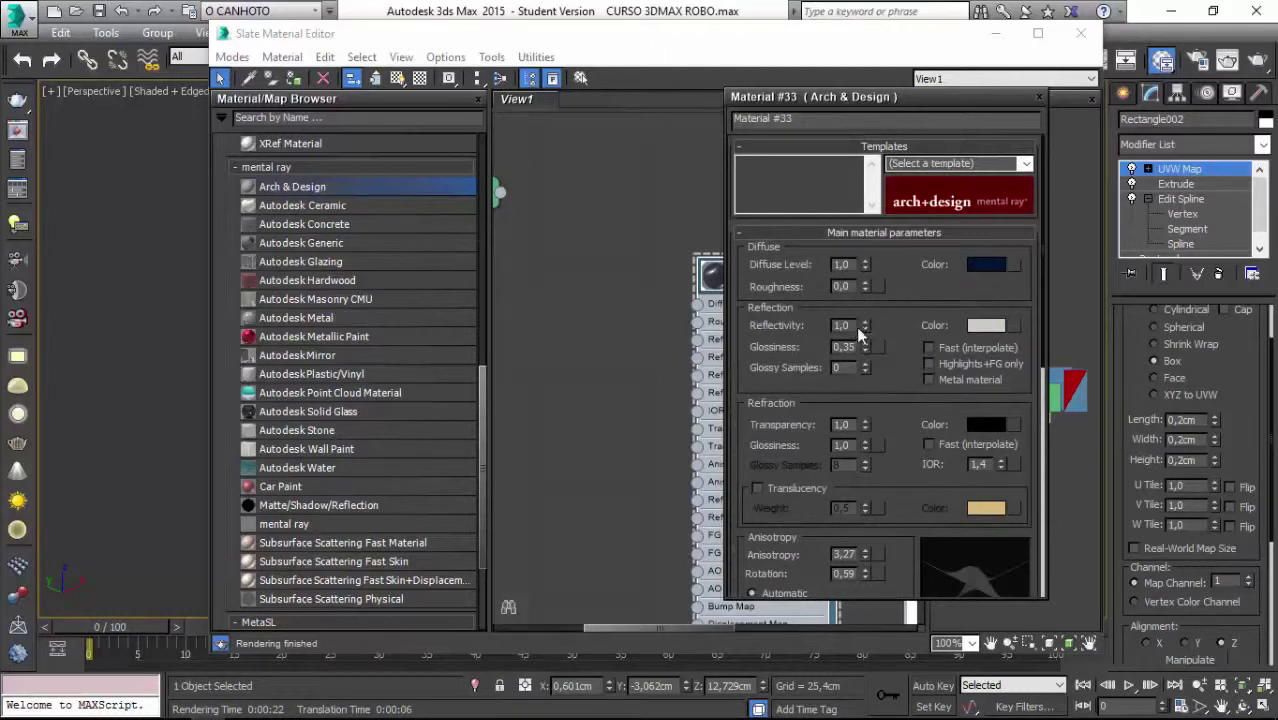
Set Reflectivity to 0,75 and bring the Material #33 node fully into view
drag(848, 325, 779, 328)
text(7)
text(5)
key(Return)
double_click(705, 273)
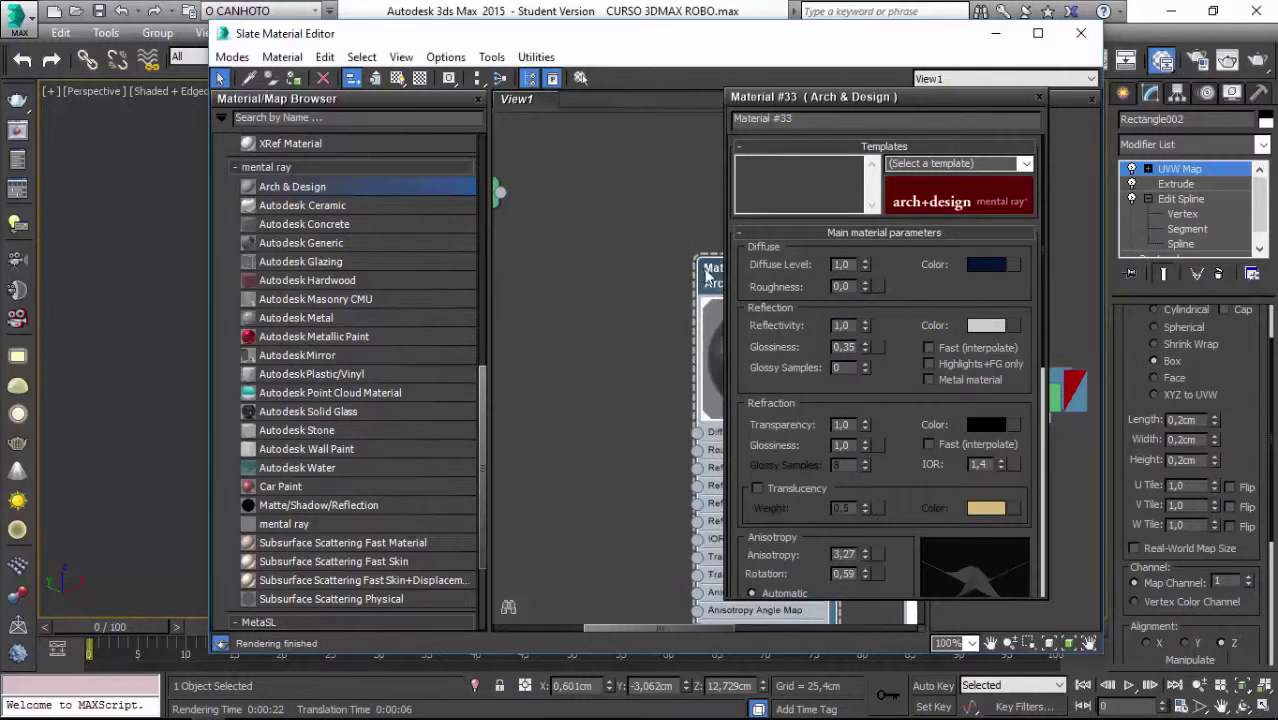
middle_drag(686, 268, 519, 174)
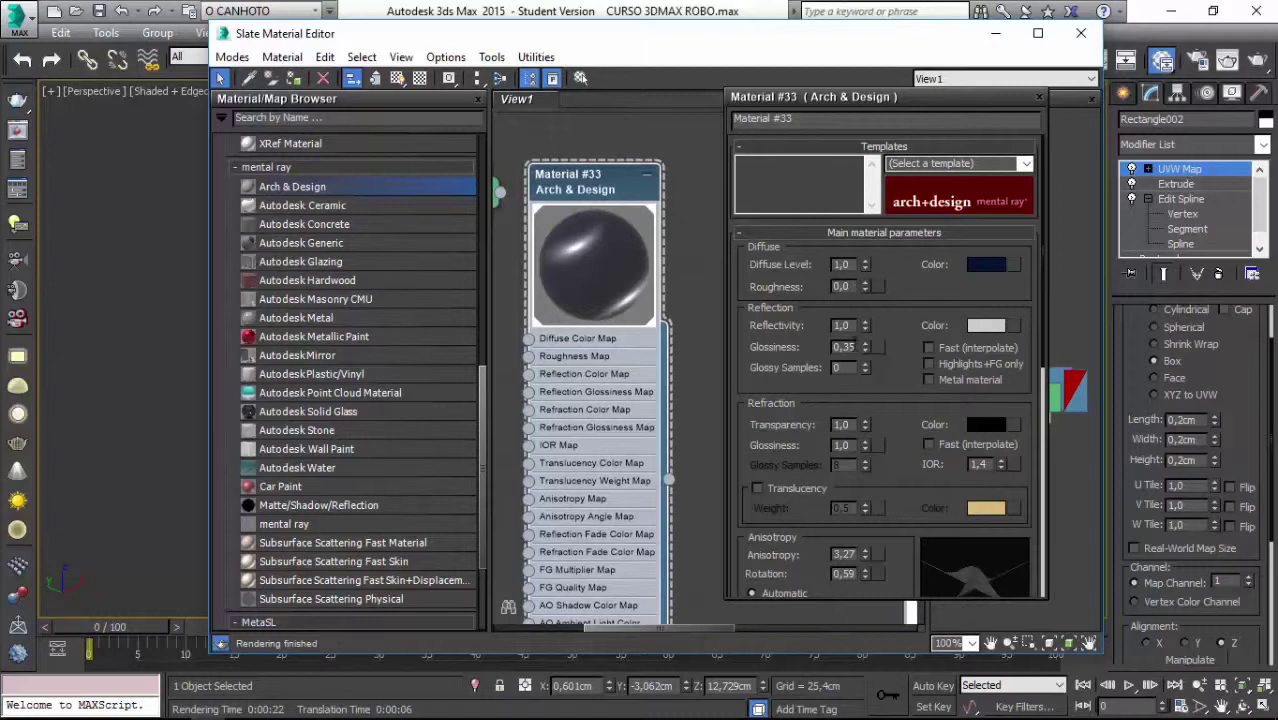
double_click(846, 347)
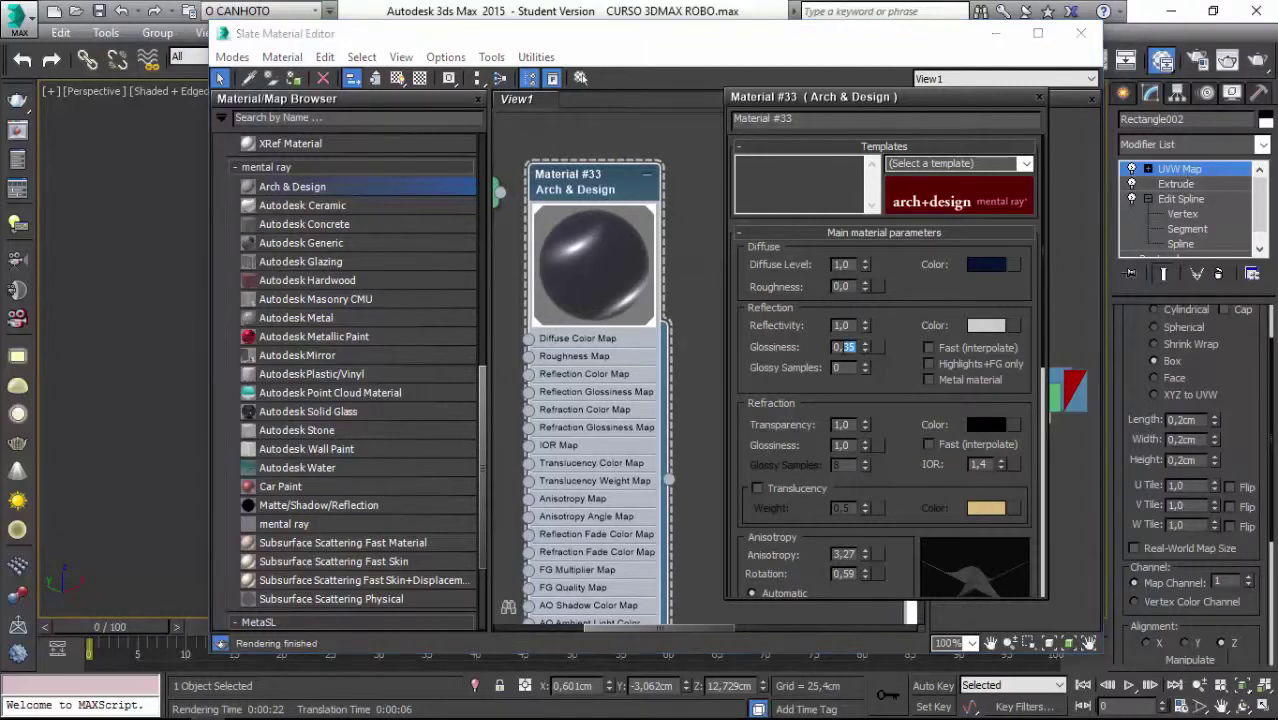
drag(846, 347, 833, 349)
click(847, 325)
drag(843, 325, 776, 326)
text(0,7)
text(5)
key(Return)
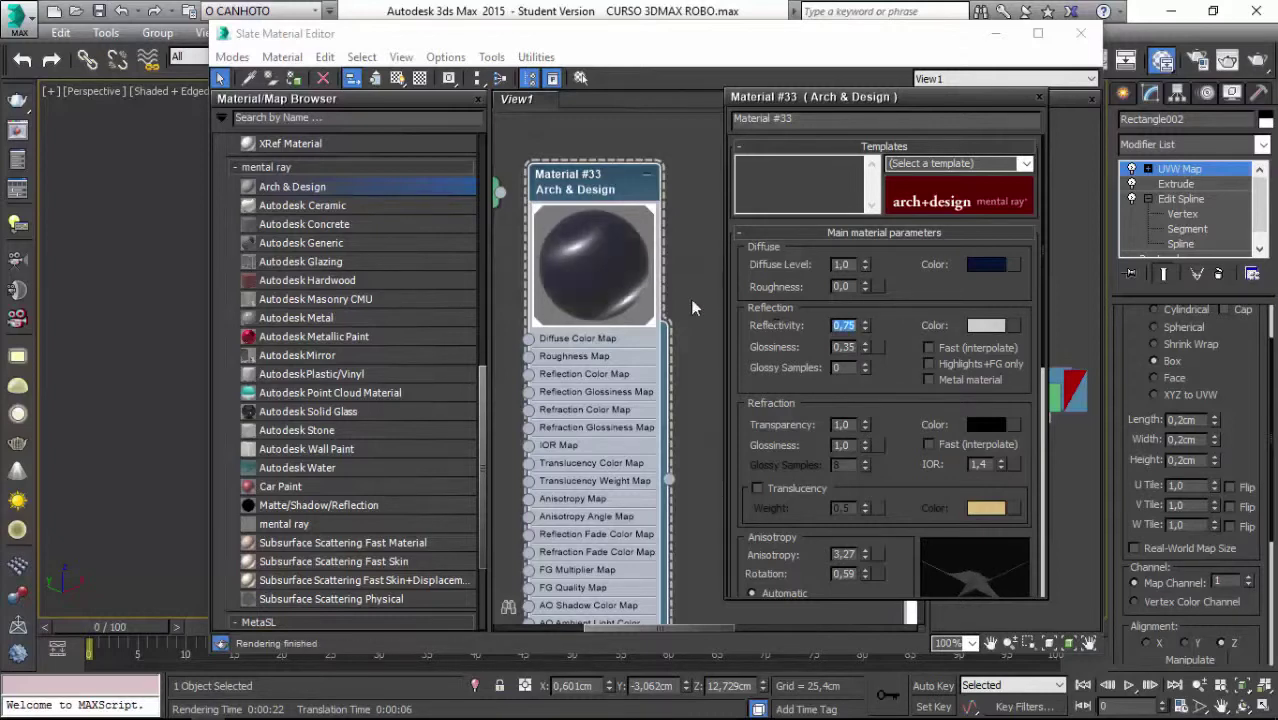
click(855, 346)
Try a Glossiness of 0,55, then set Glossiness back to 0,35
double_click(845, 346)
text(55)
key(Return)
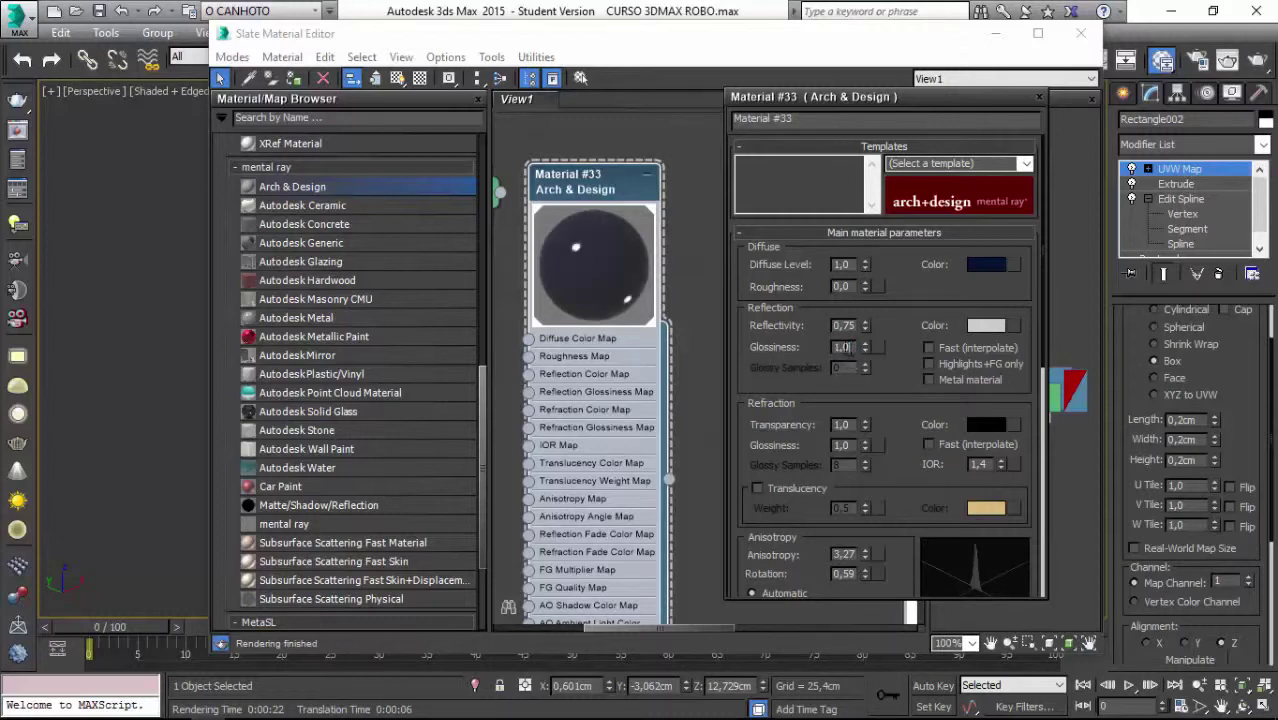
text(0,)
text(55)
key(Return)
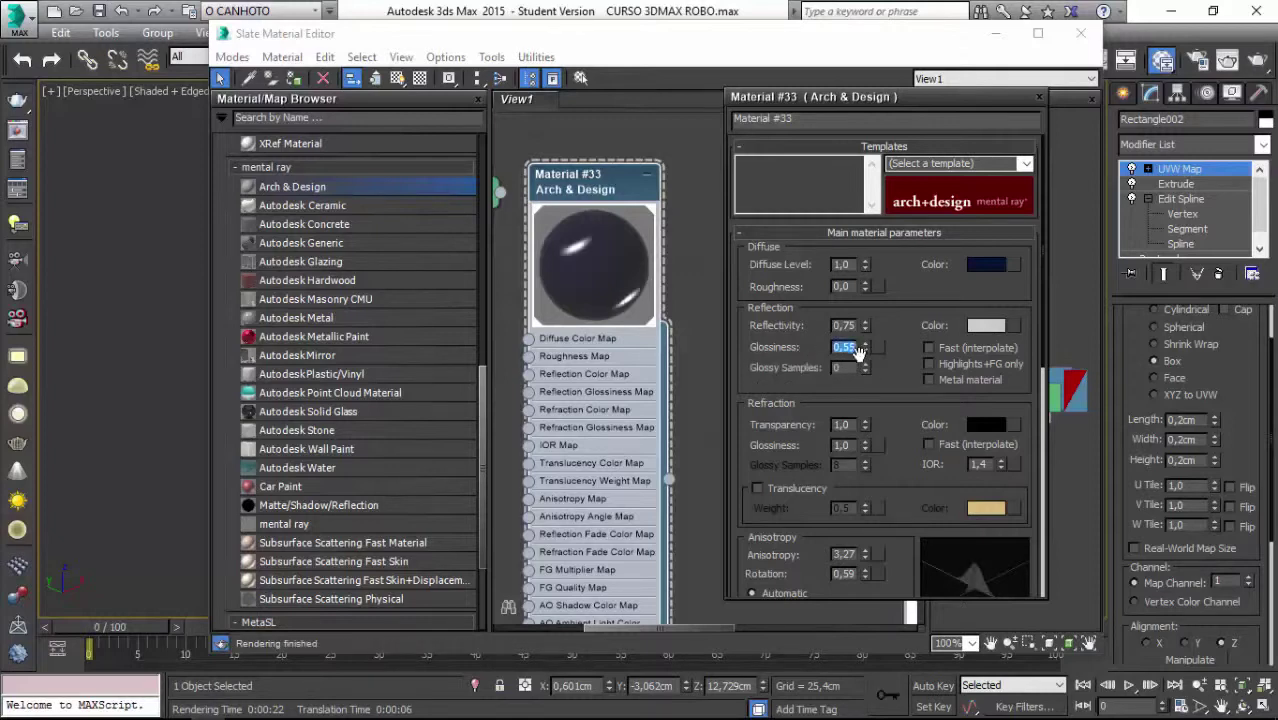
text(35)
key(BackSpace)
key(BackSpace)
text(0,)
text(35)
key(Return)
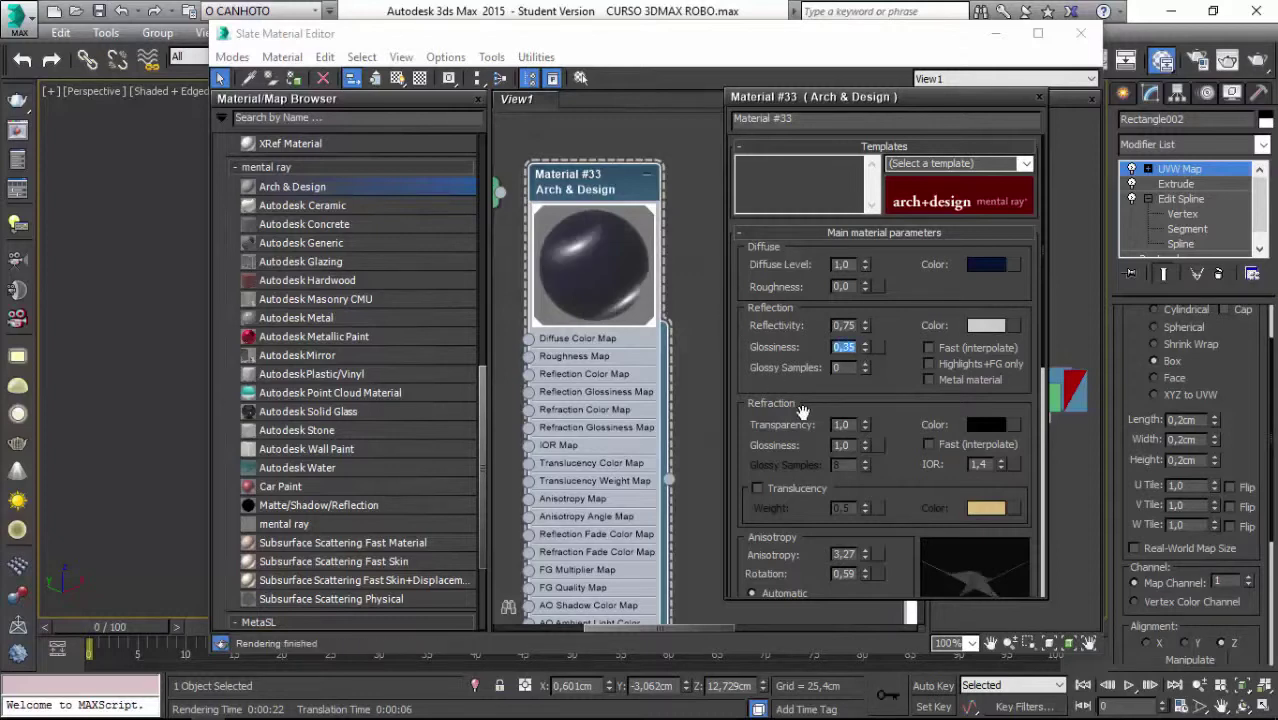
click(900, 490)
mouse_move(900, 490)
mouse_down()
mouse_move(886, 248)
mouse_move(903, 94)
mouse_up()
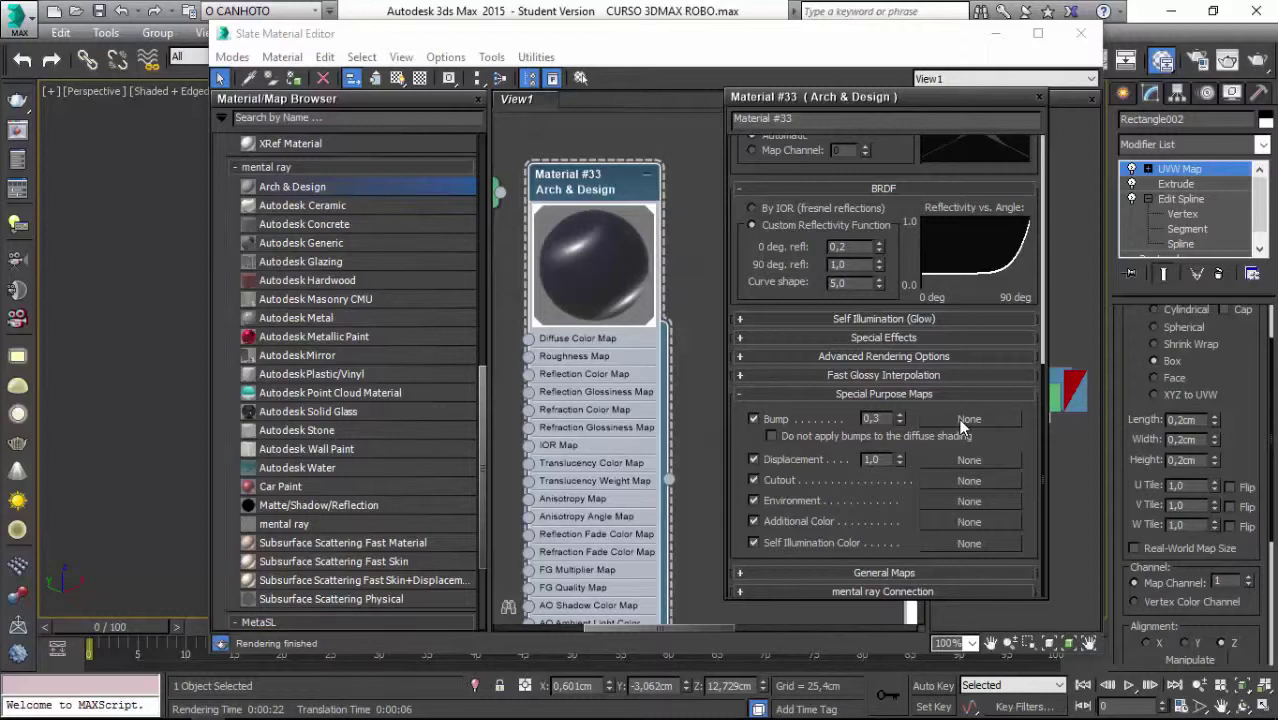
Open the Material/Map Browser for Material #33's Bump slot
click(963, 425)
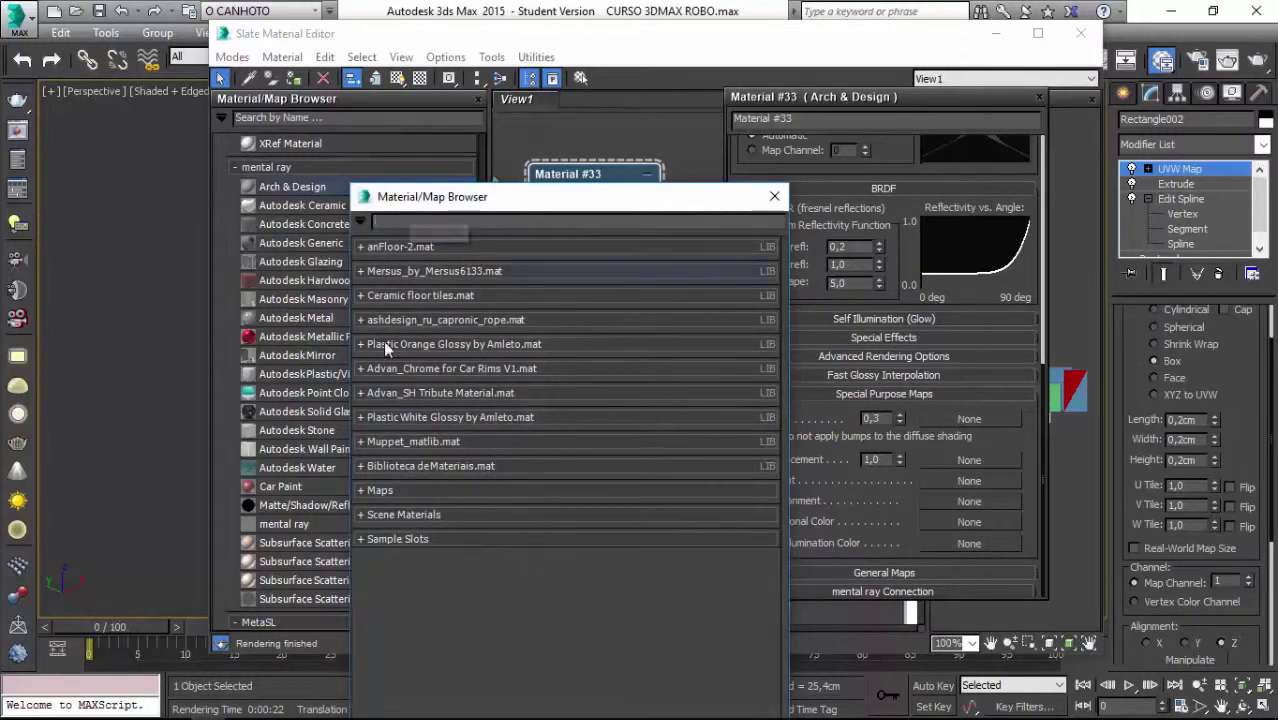
Assign a standard Noise map to Material #33's Bump slot
click(363, 492)
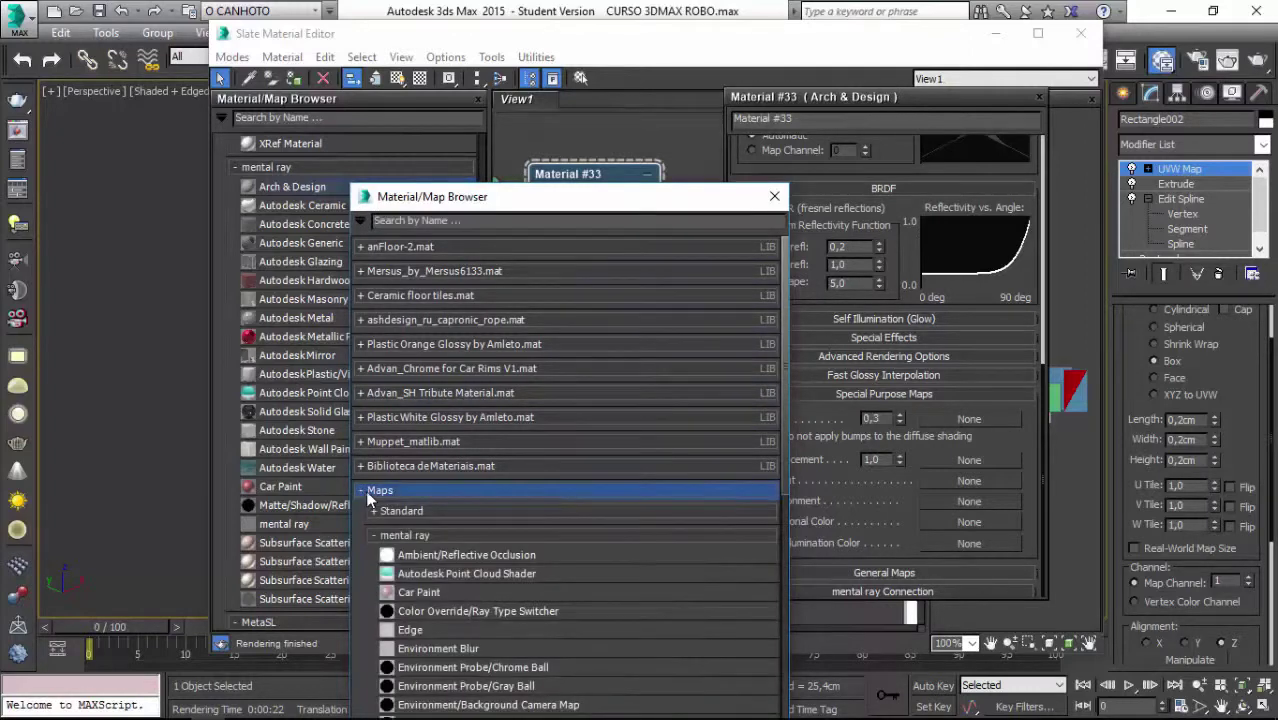
drag(671, 200, 605, 18)
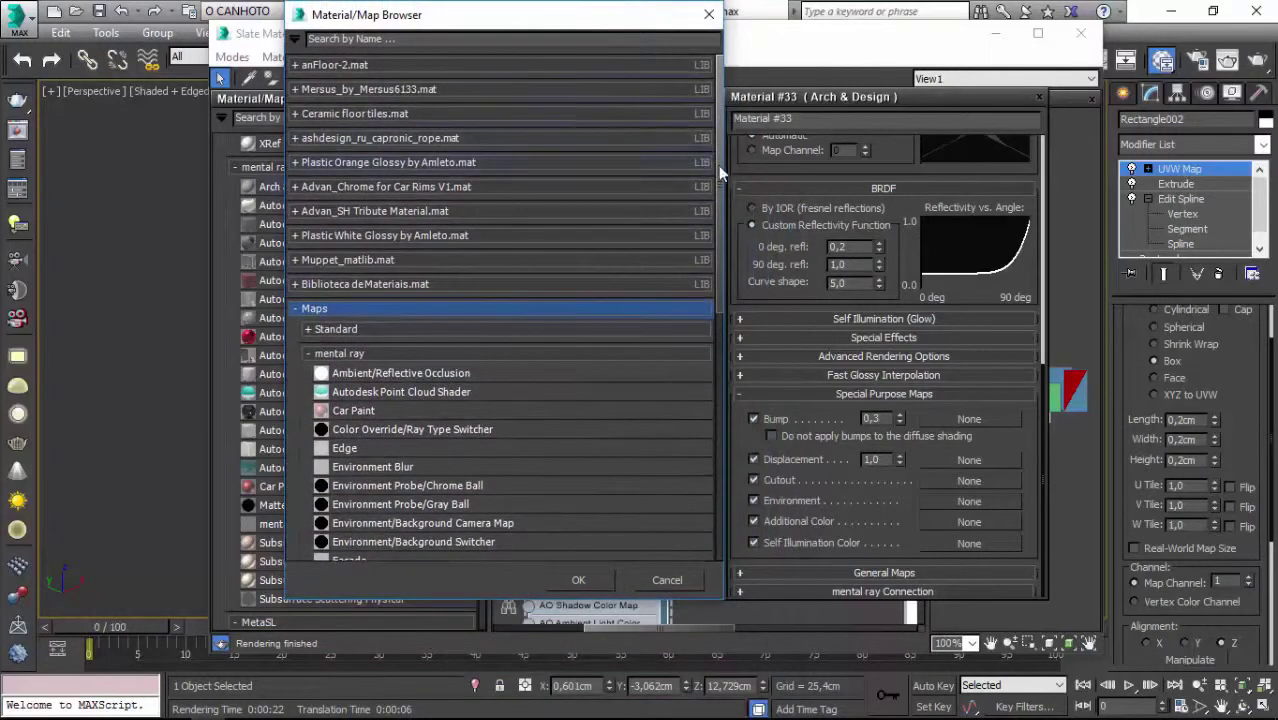
mouse_move(718, 165)
mouse_down()
mouse_move(731, 323)
mouse_move(425, 250)
mouse_up()
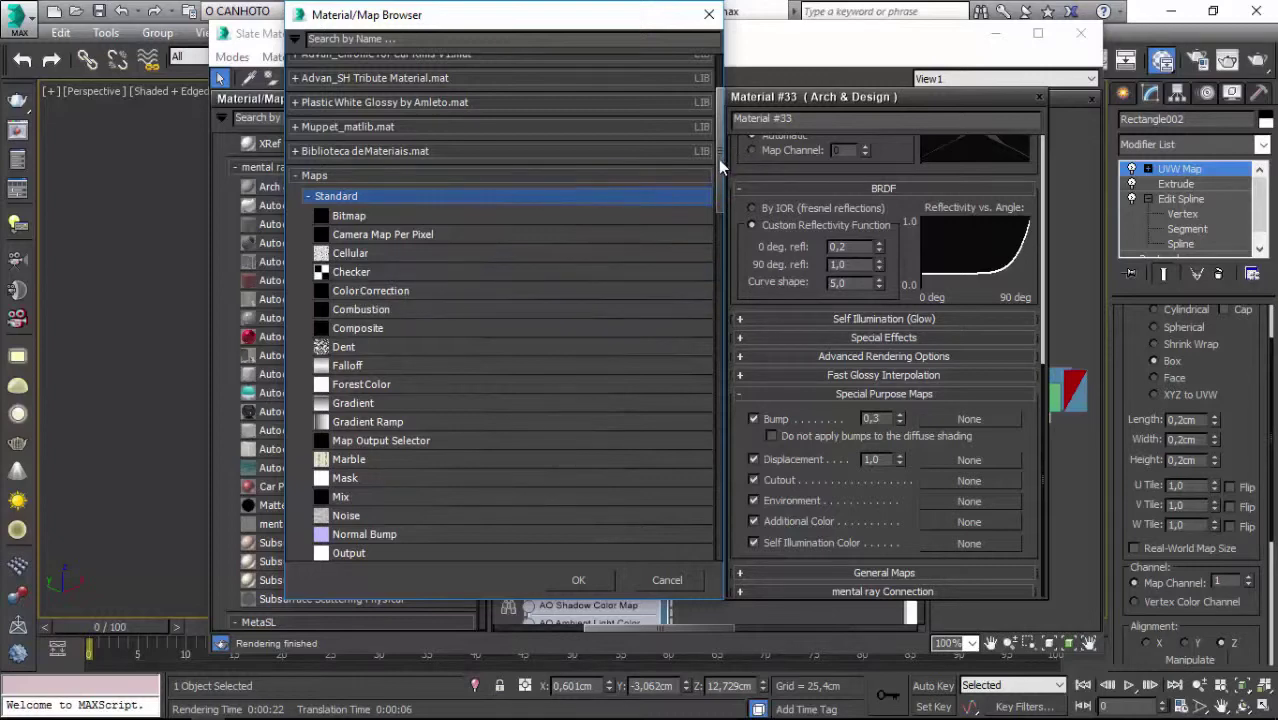
drag(718, 159, 705, 216)
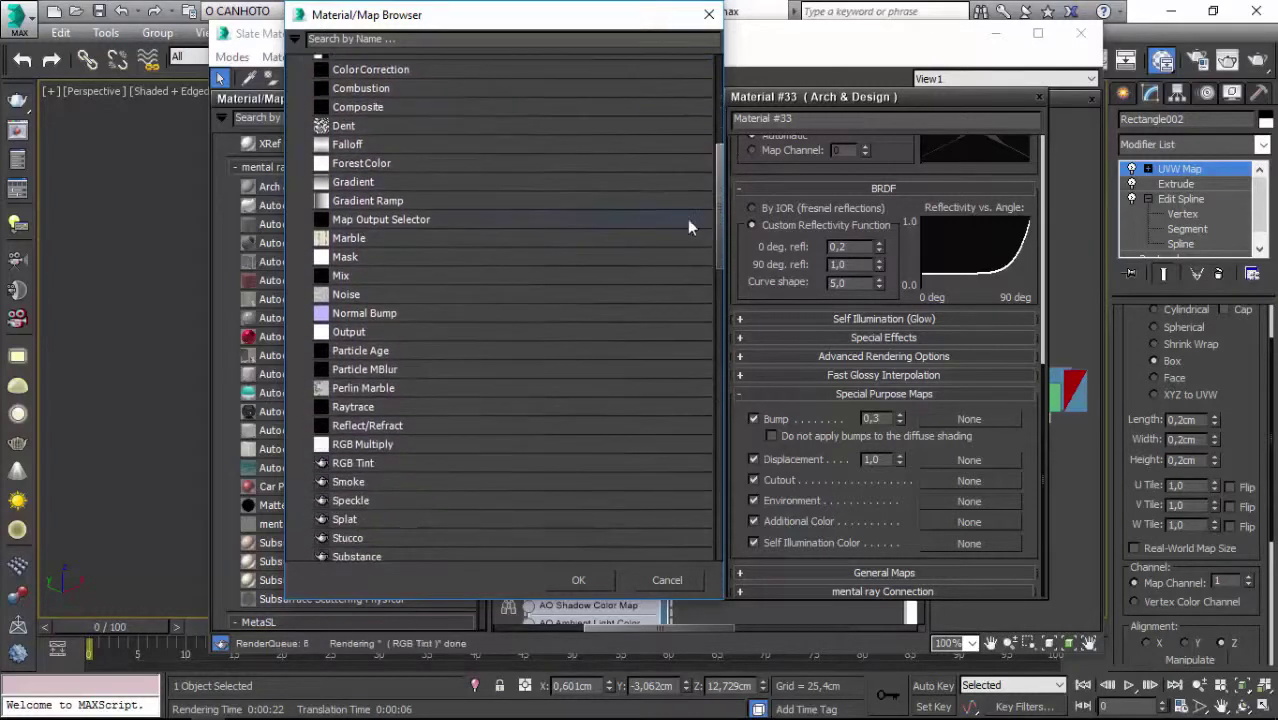
double_click(335, 297)
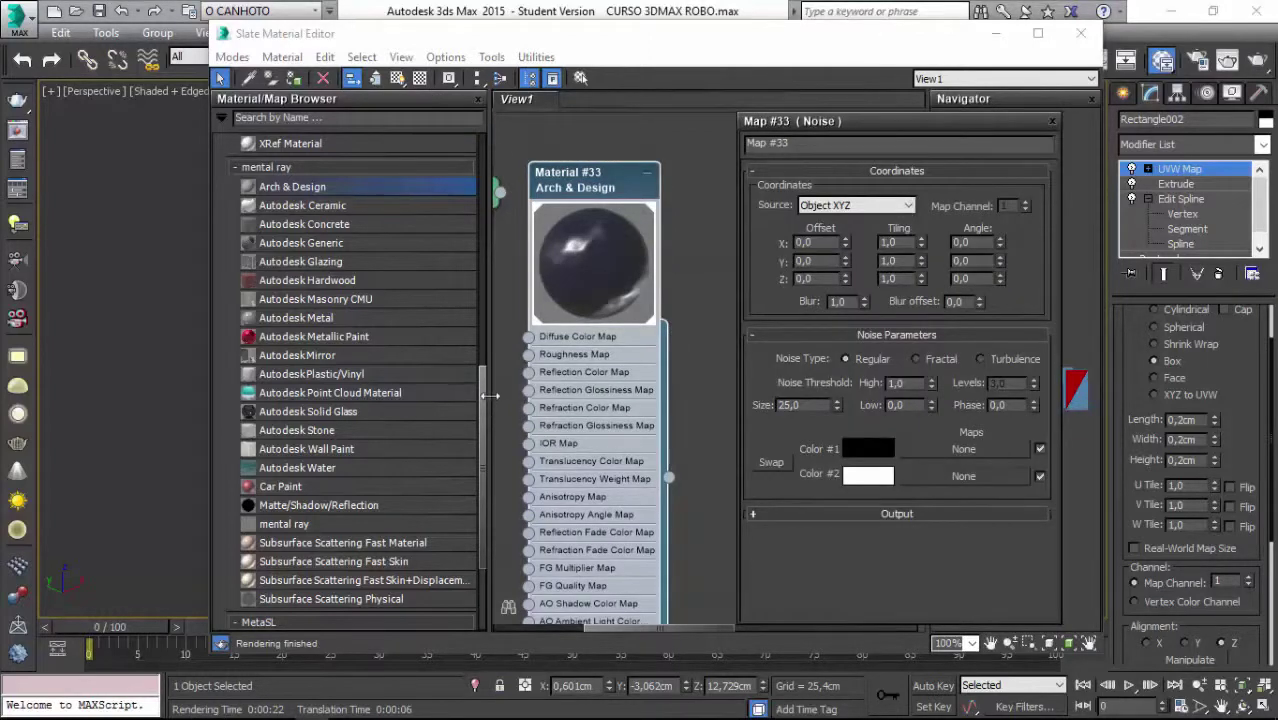
Delete the unused Map #27 and Map #28 nodes from the node view
drag(490, 396, 372, 400)
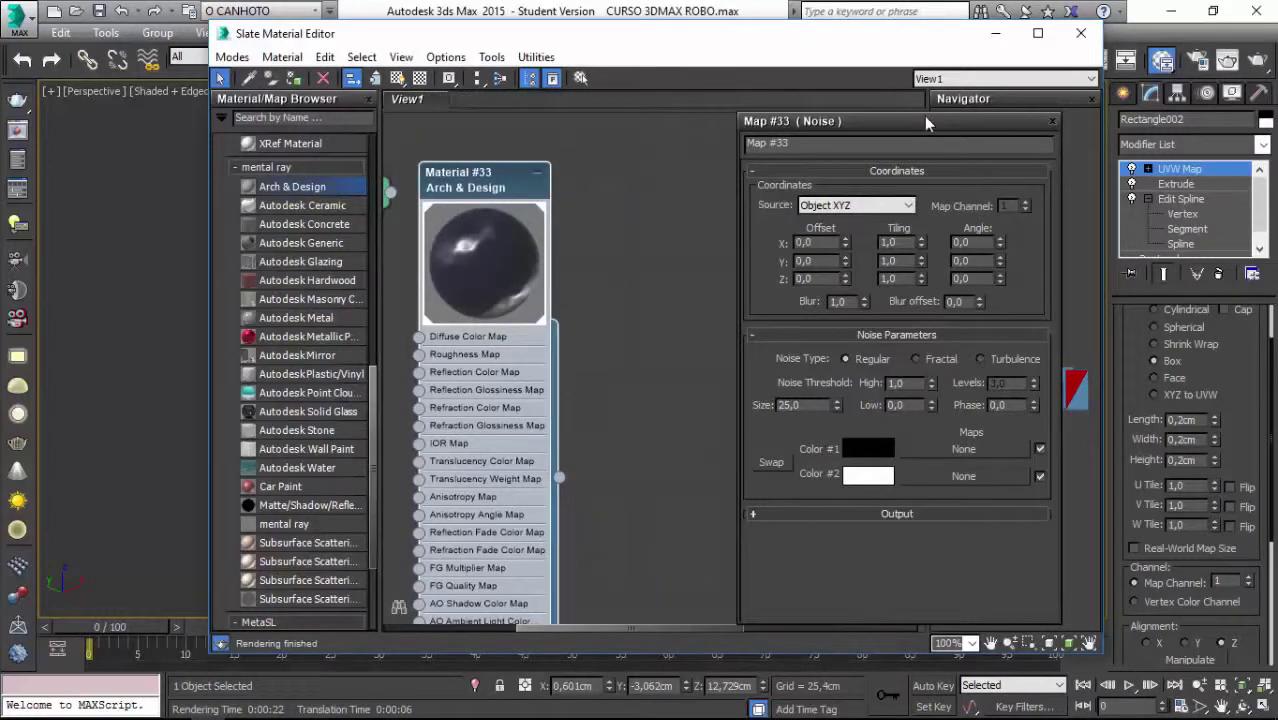
click(1048, 122)
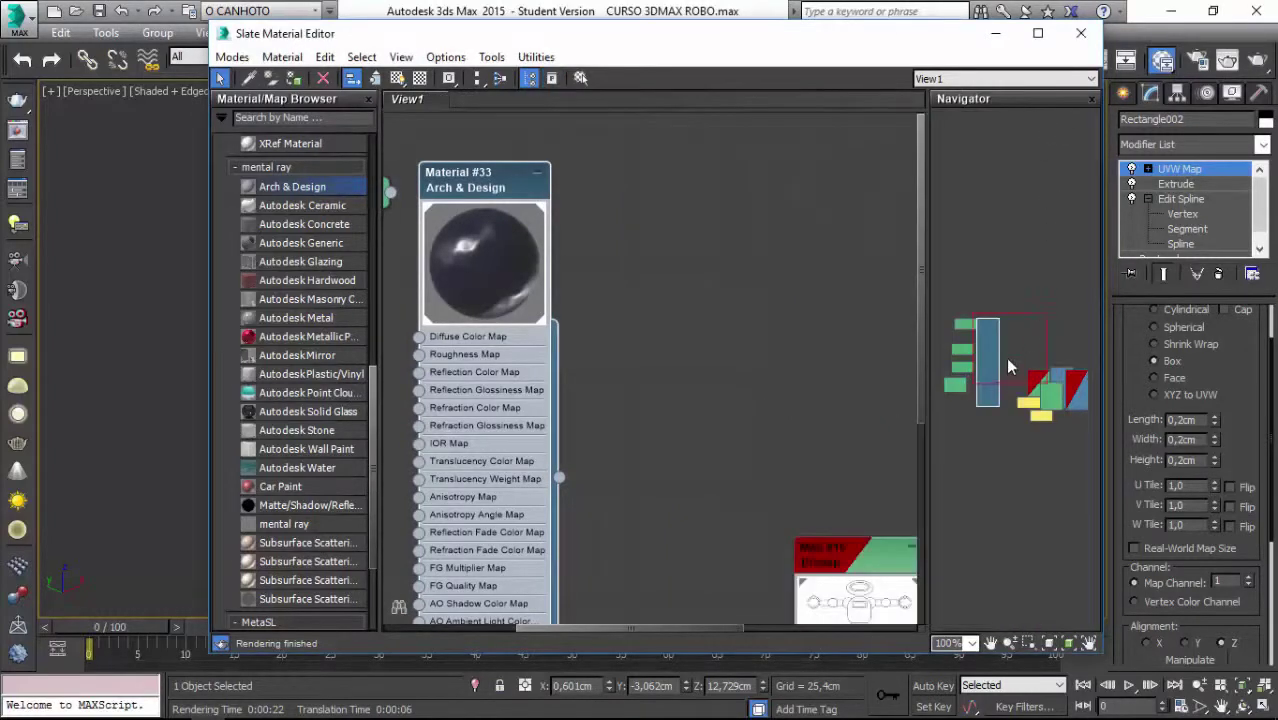
drag(1007, 370, 974, 387)
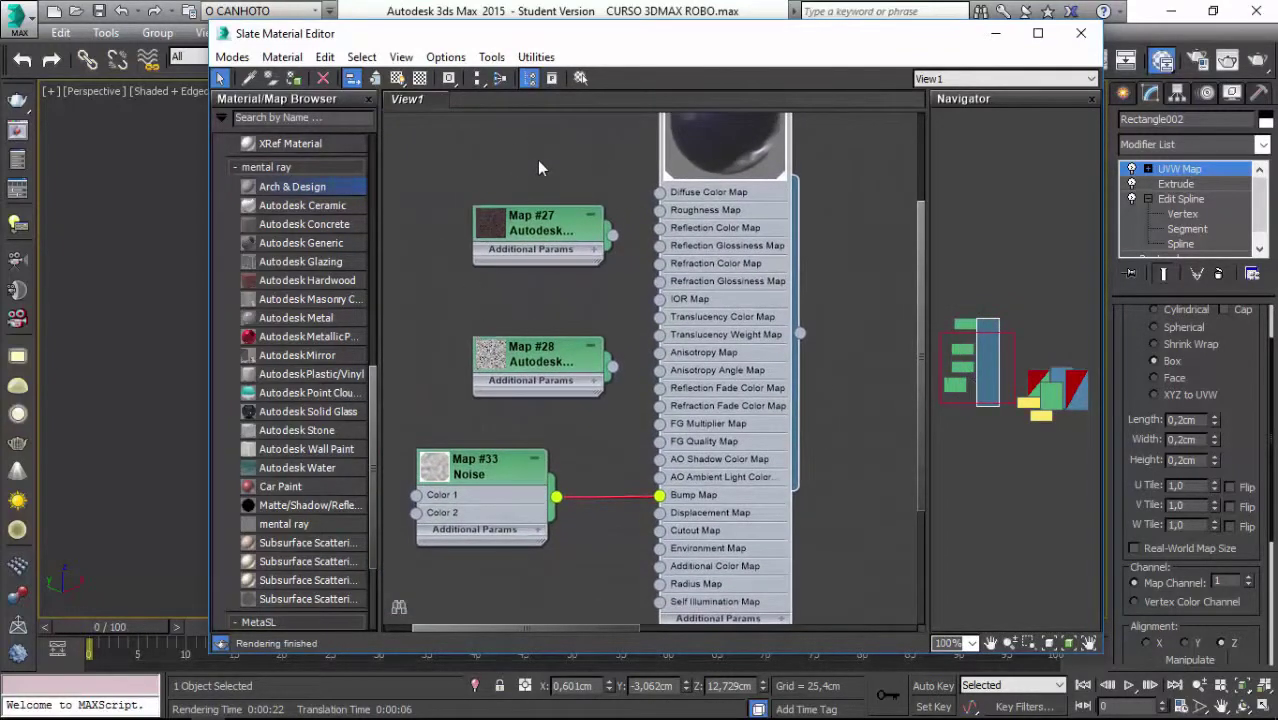
drag(537, 160, 499, 385)
key(Delete)
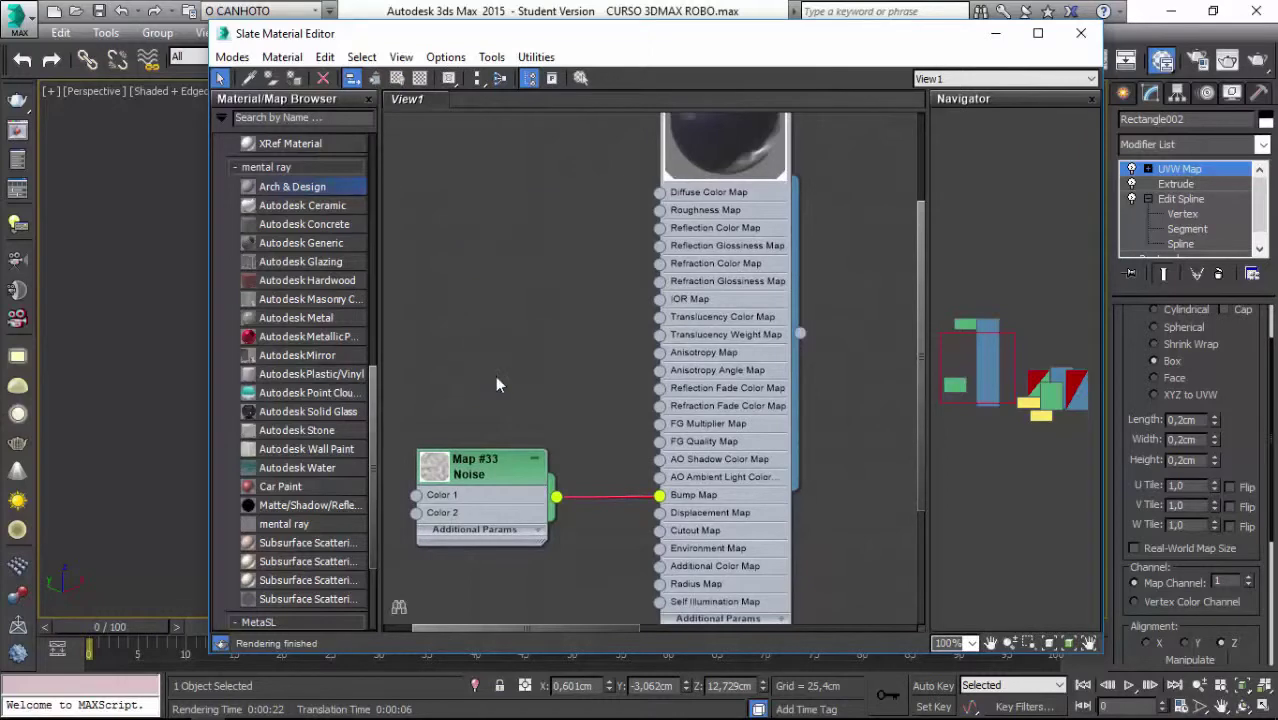
Show the Map #33 Noise parameters (Regular, Size 25) driving Material #33's bump
click(495, 468)
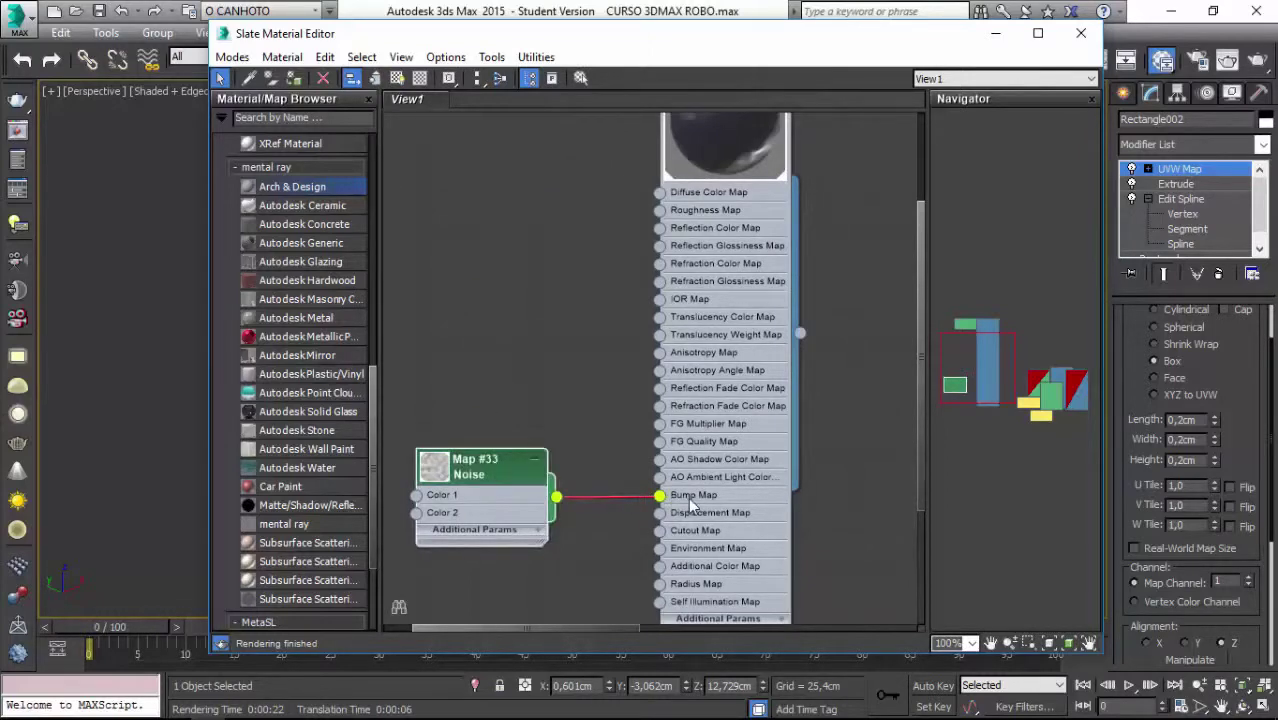
double_click(688, 496)
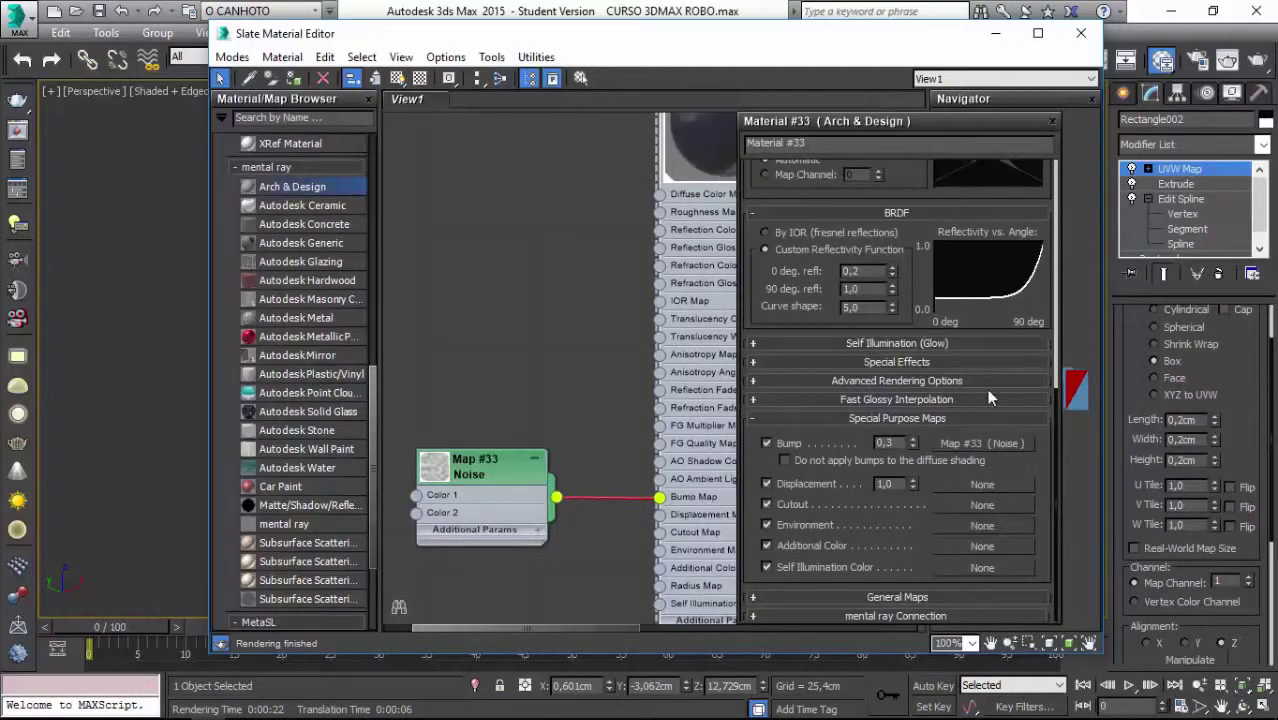
drag(1056, 425, 1044, 220)
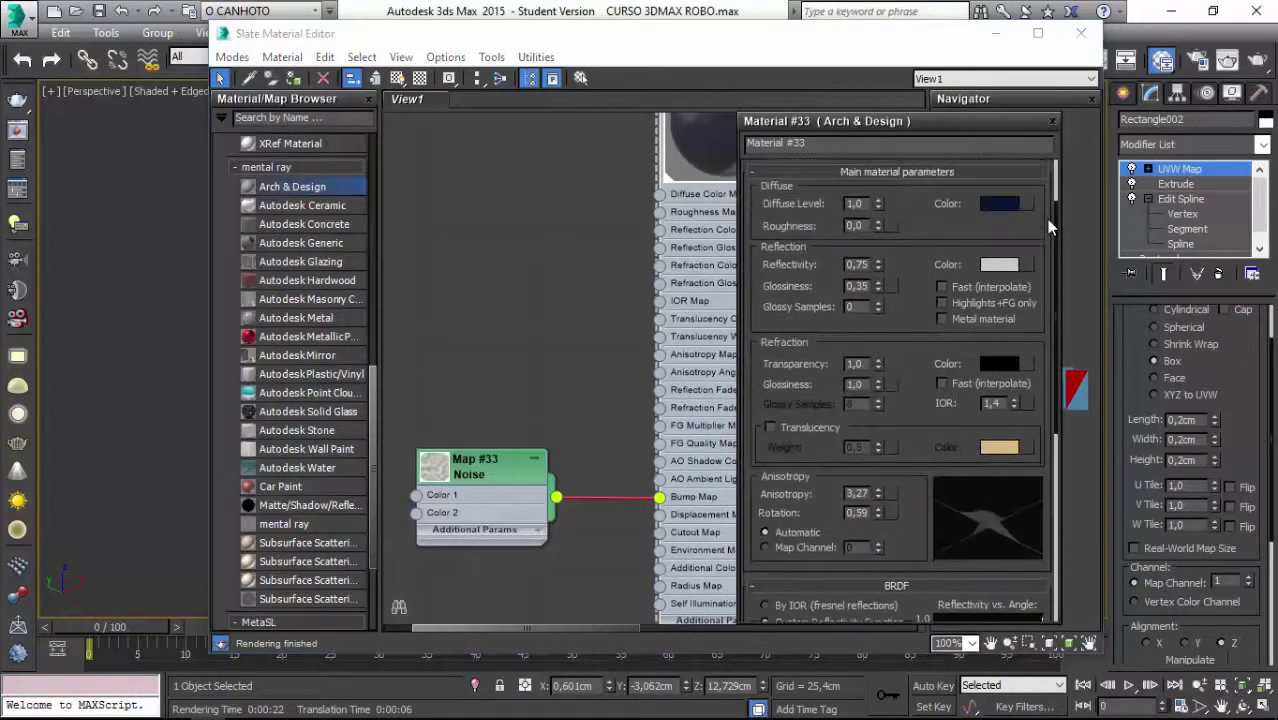
double_click(488, 478)
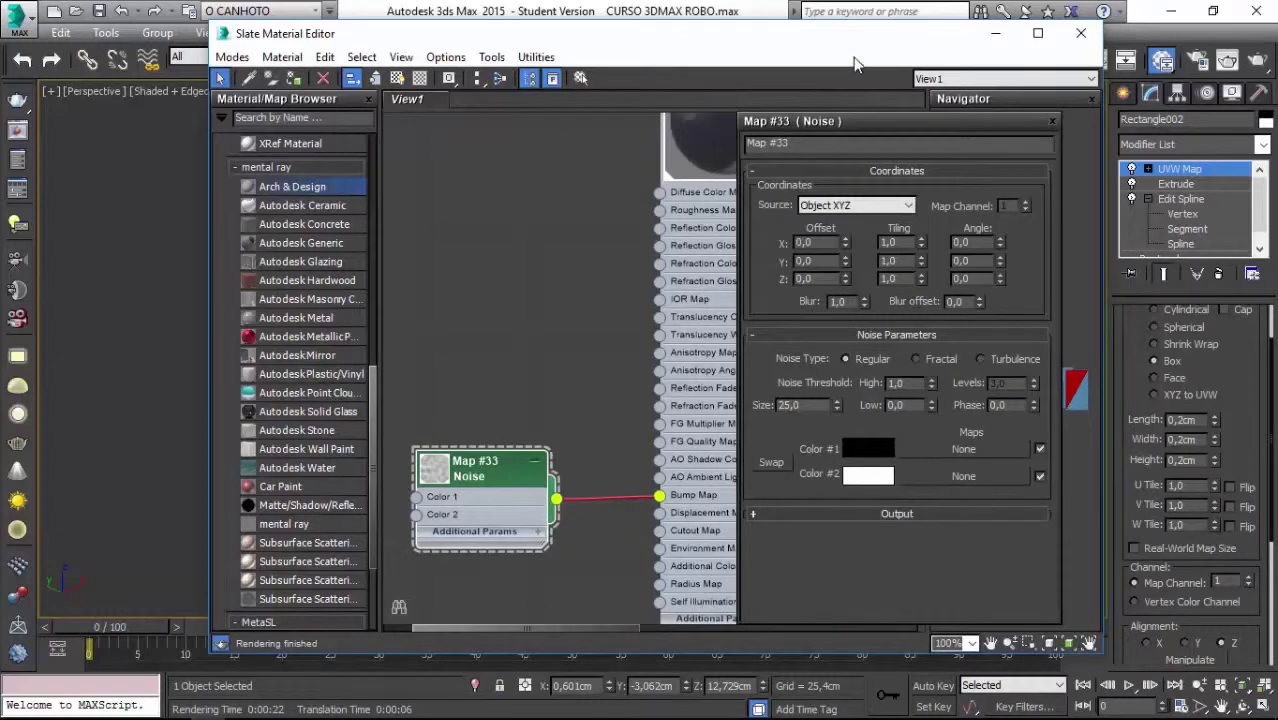
drag(645, 46, 250, 43)
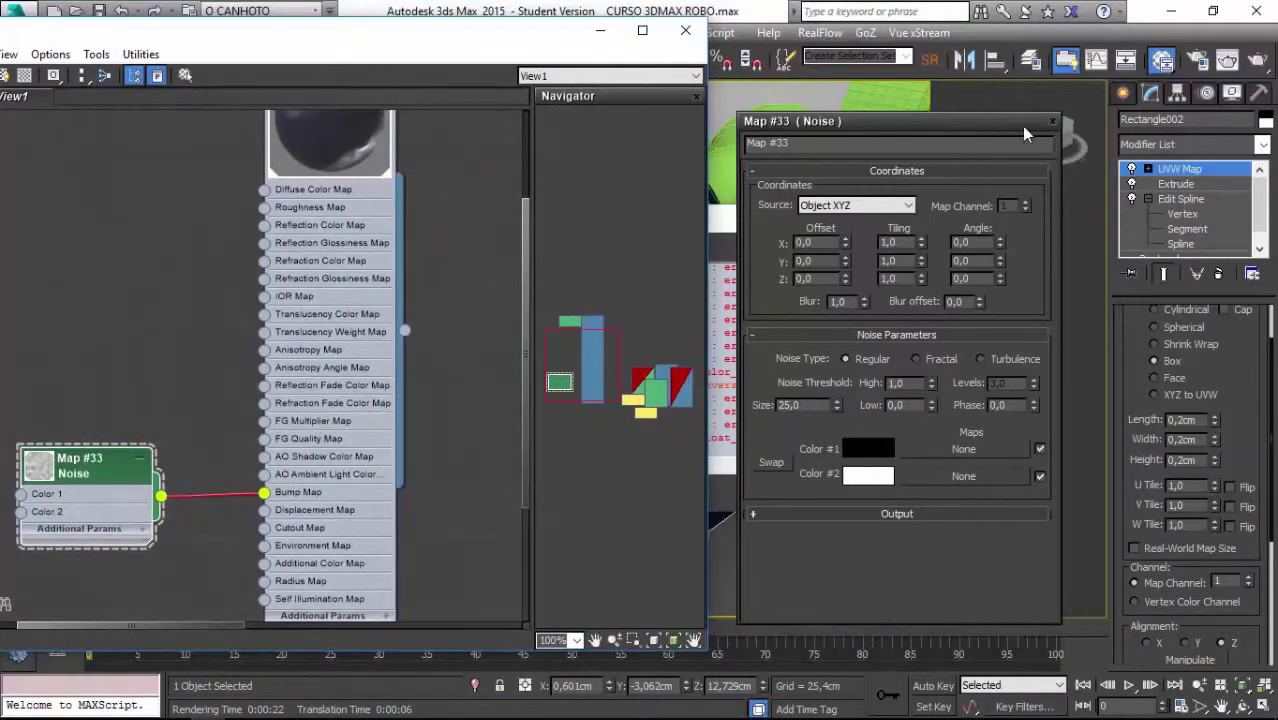
Close the Noise panel, the mental ray error messages and the rendered preview
click(1051, 122)
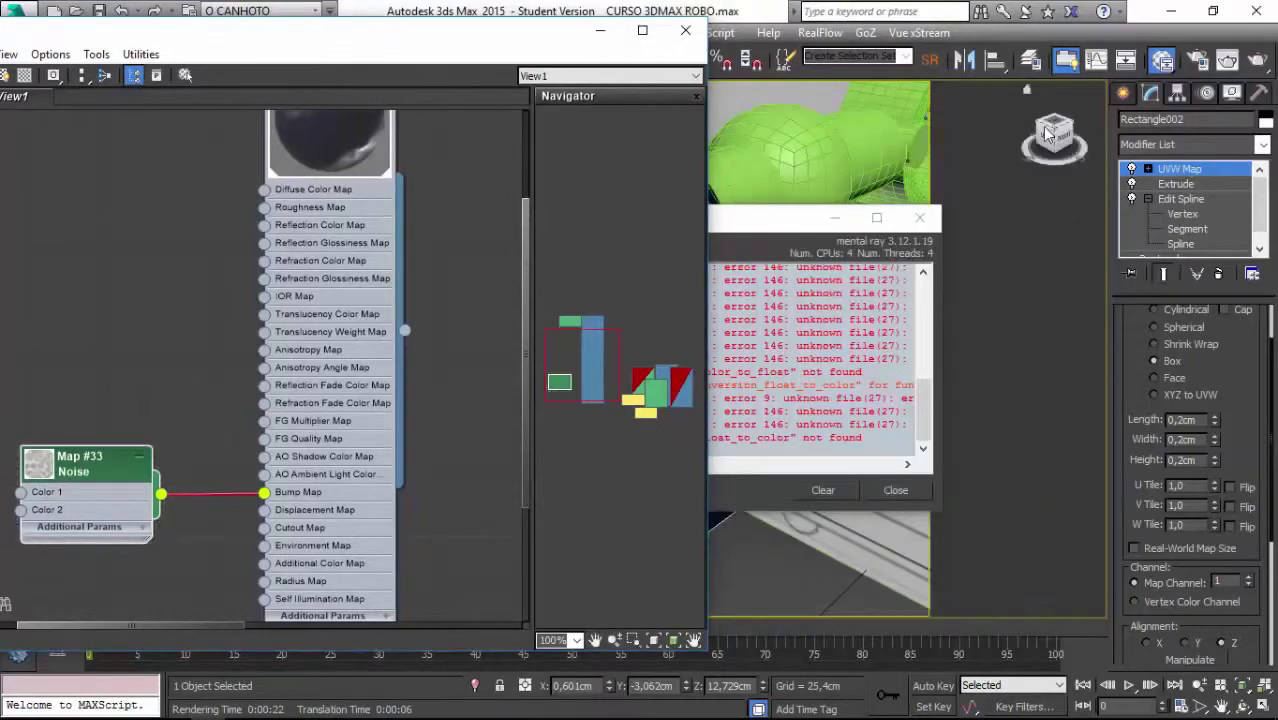
click(911, 222)
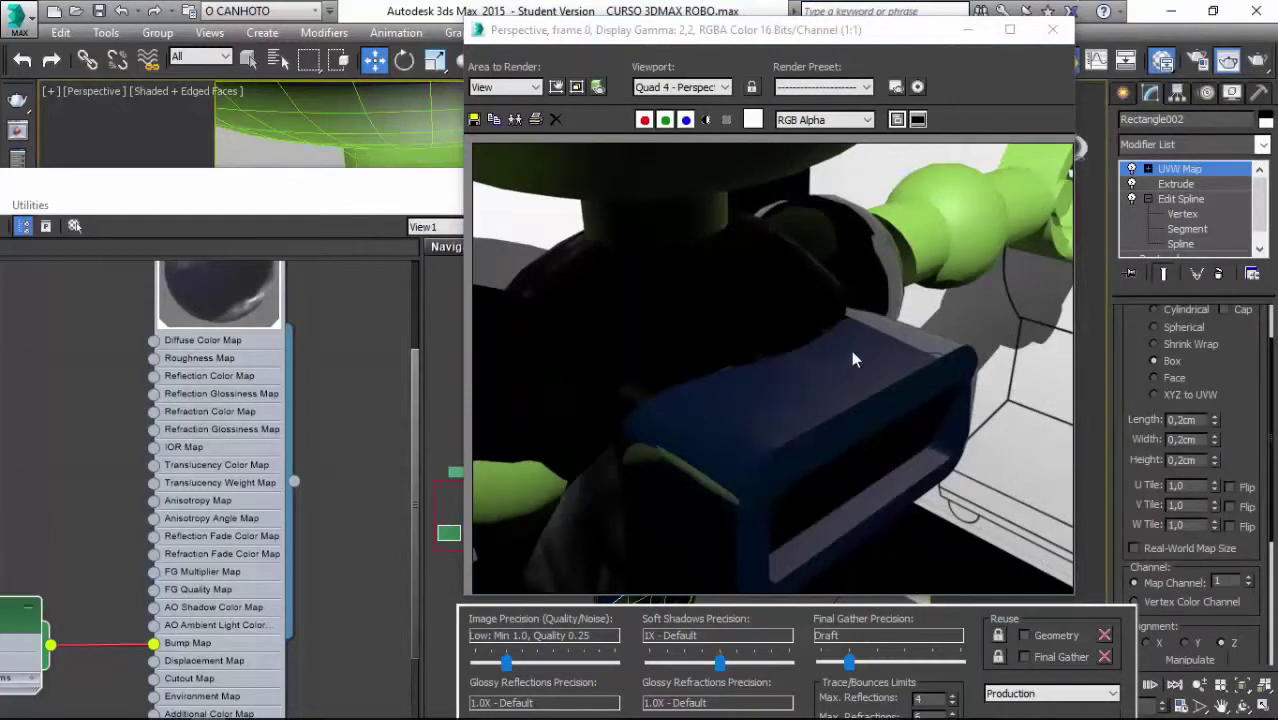
click(1052, 29)
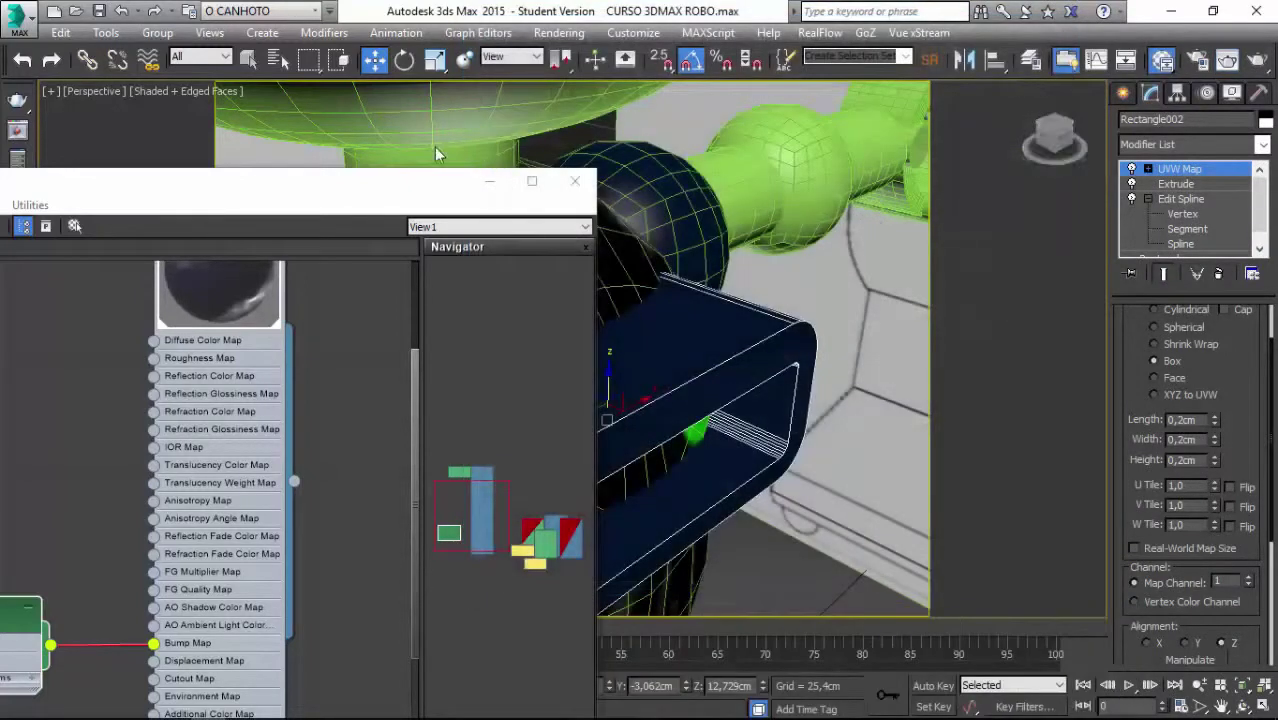
Reopen Map #33's Noise parameters in the material editor
drag(425, 180, 655, 40)
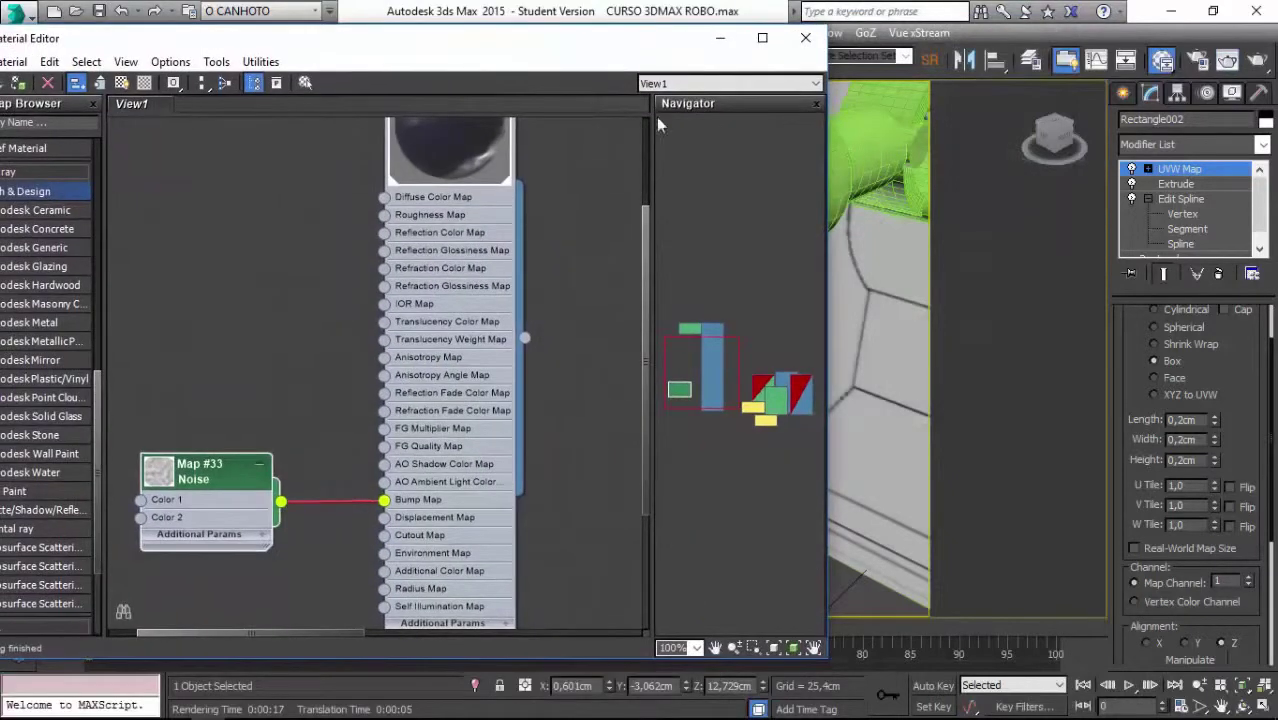
drag(642, 290, 640, 210)
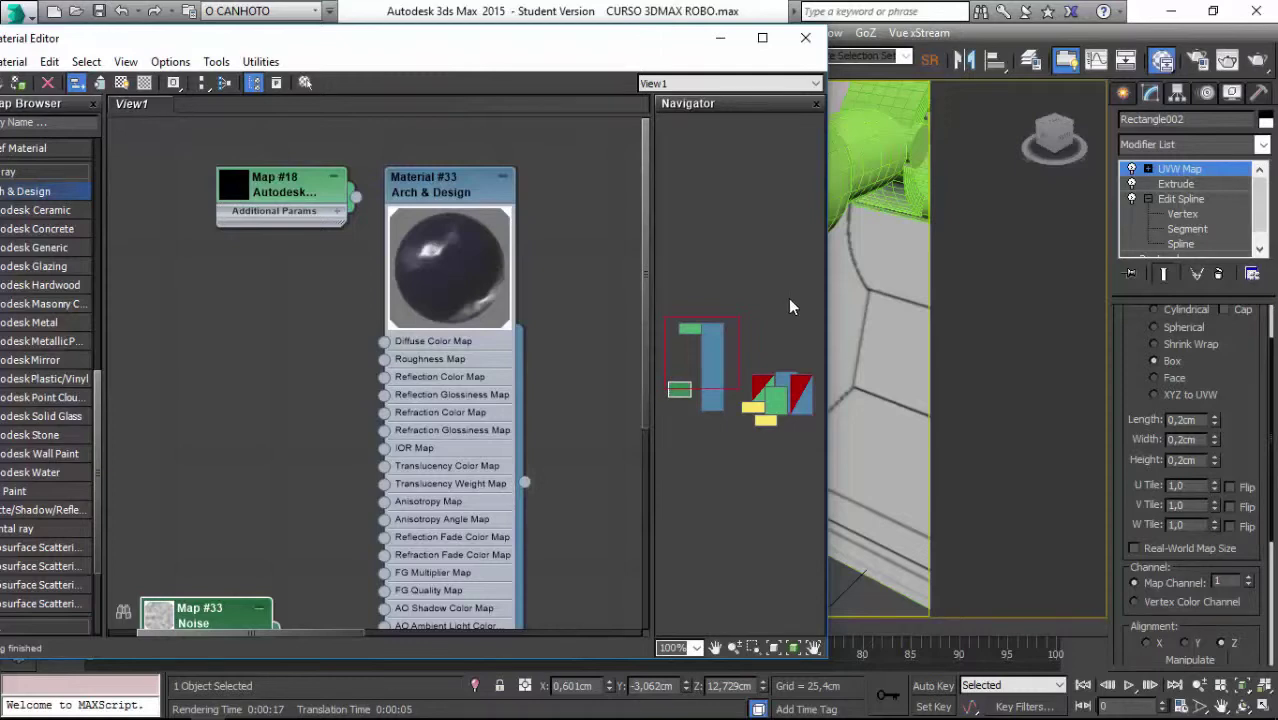
double_click(223, 618)
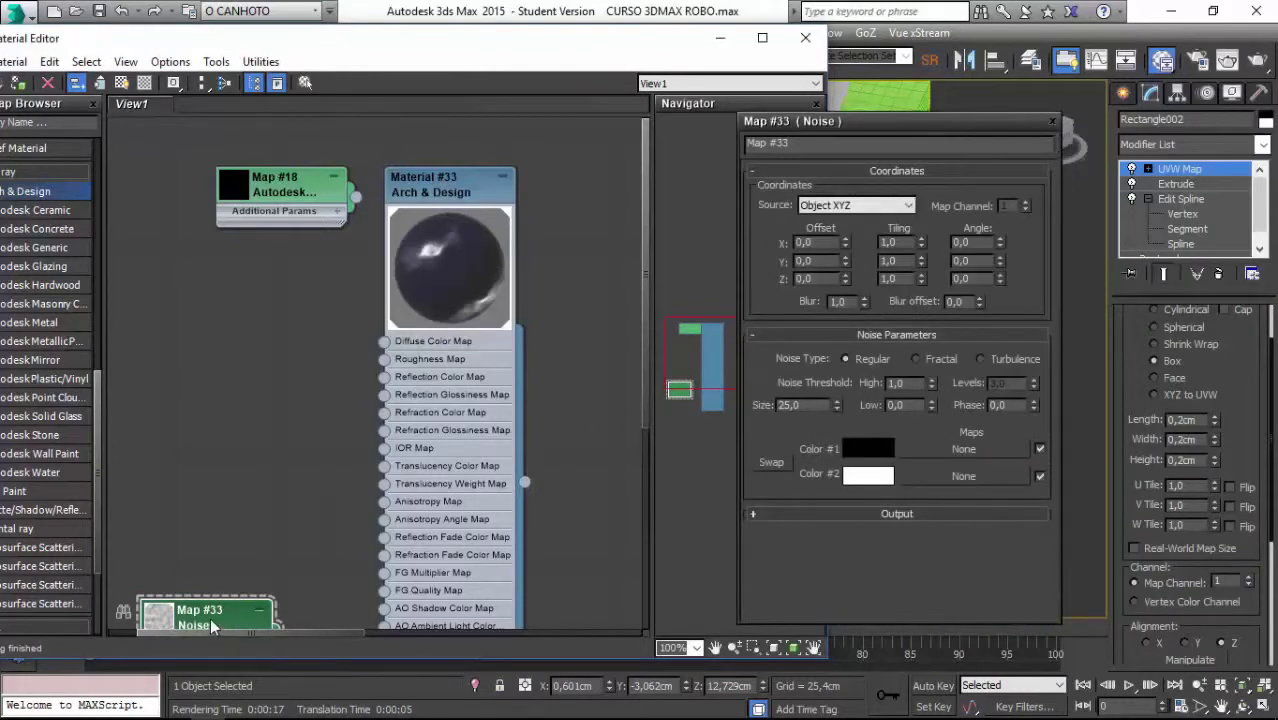
Move the Noise node up beside Material #33
right_click(210, 618)
click(178, 622)
drag(200, 604, 238, 376)
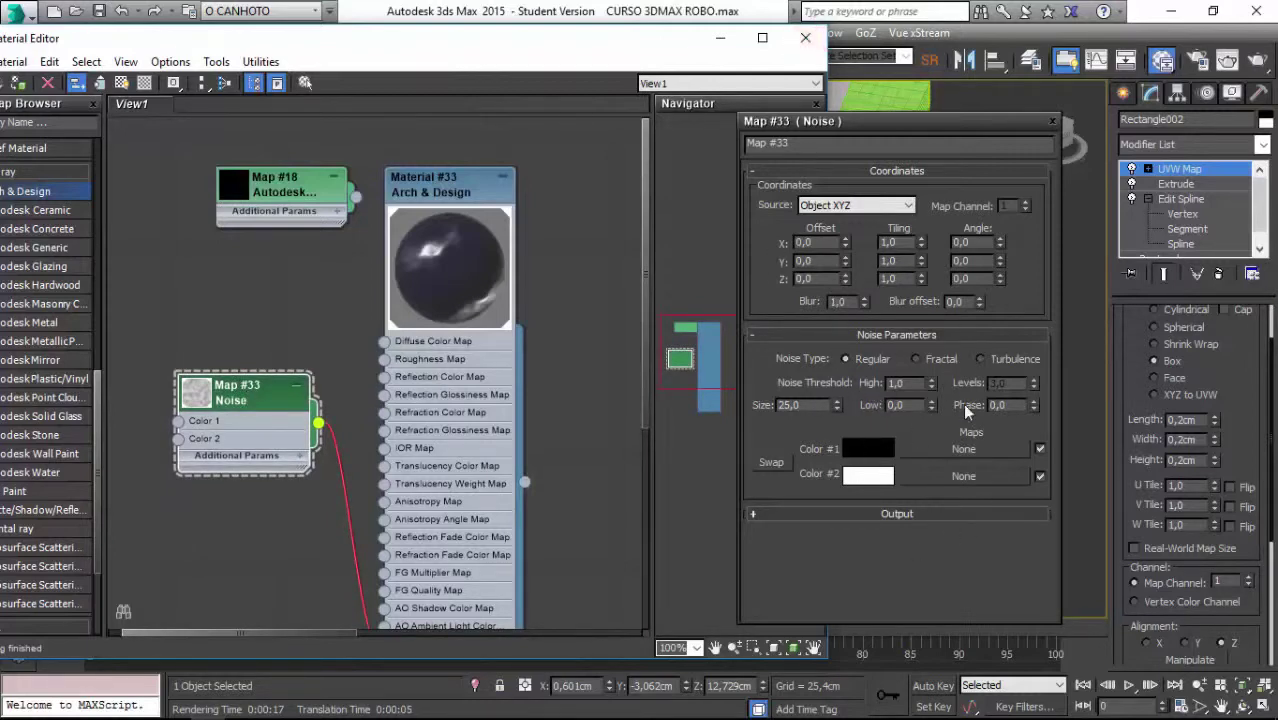
Change the Noise size from 25 to 3
click(1200, 650)
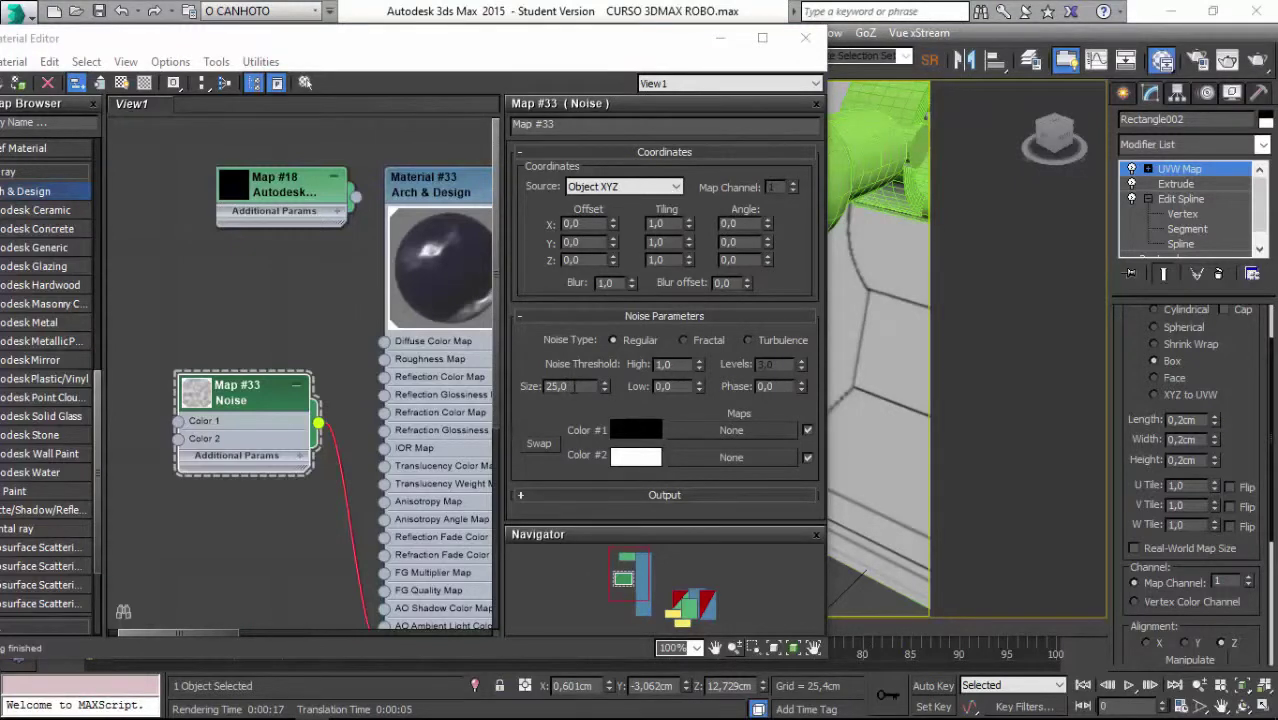
drag(574, 386, 478, 383)
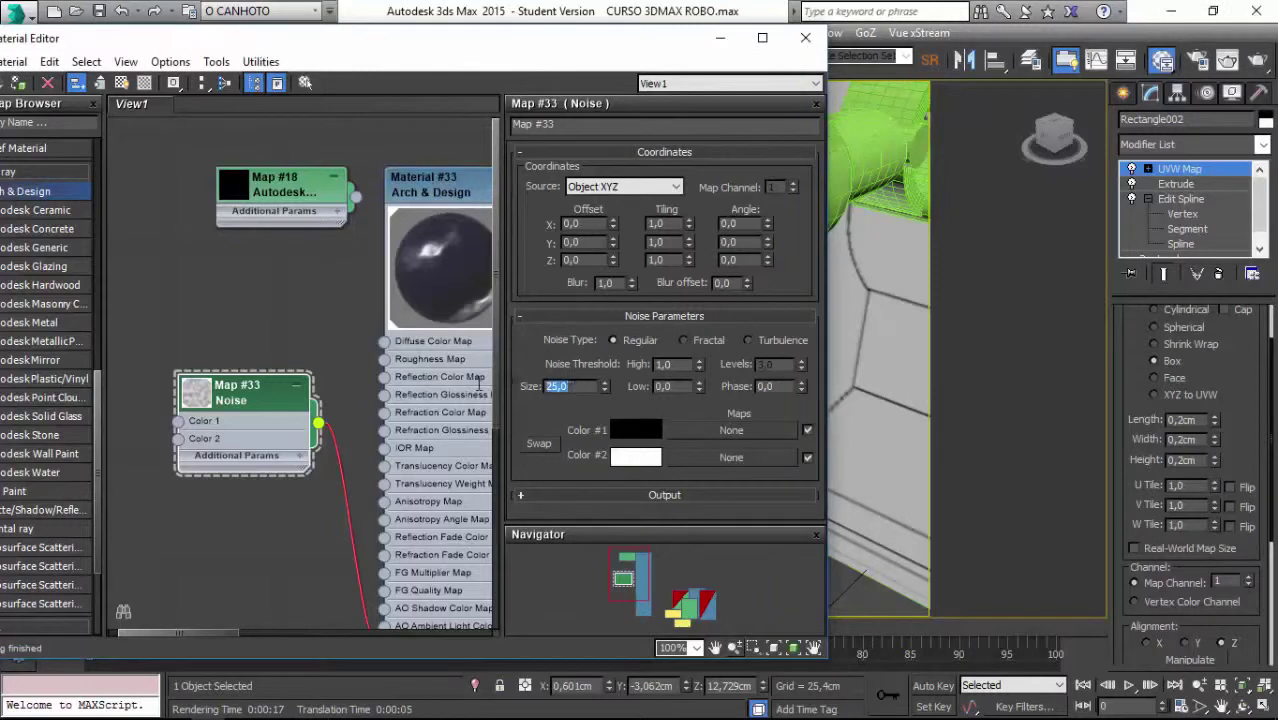
text(3)
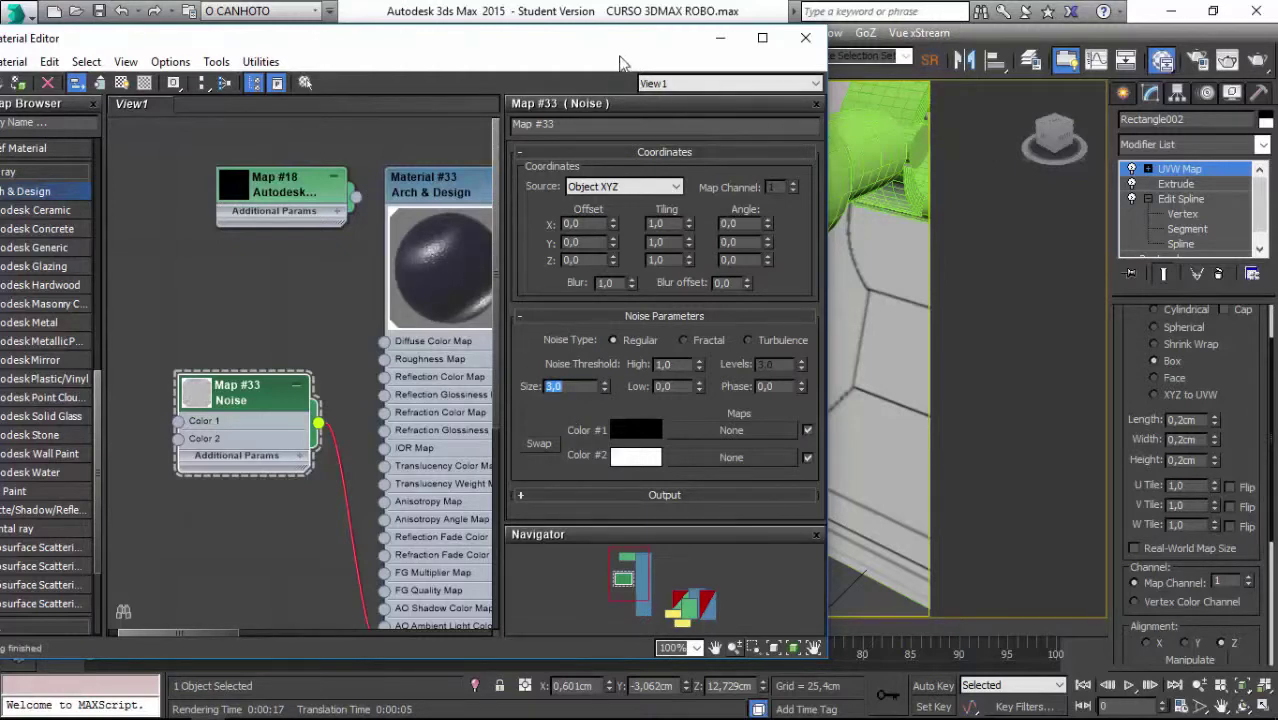
drag(515, 45, 78, 100)
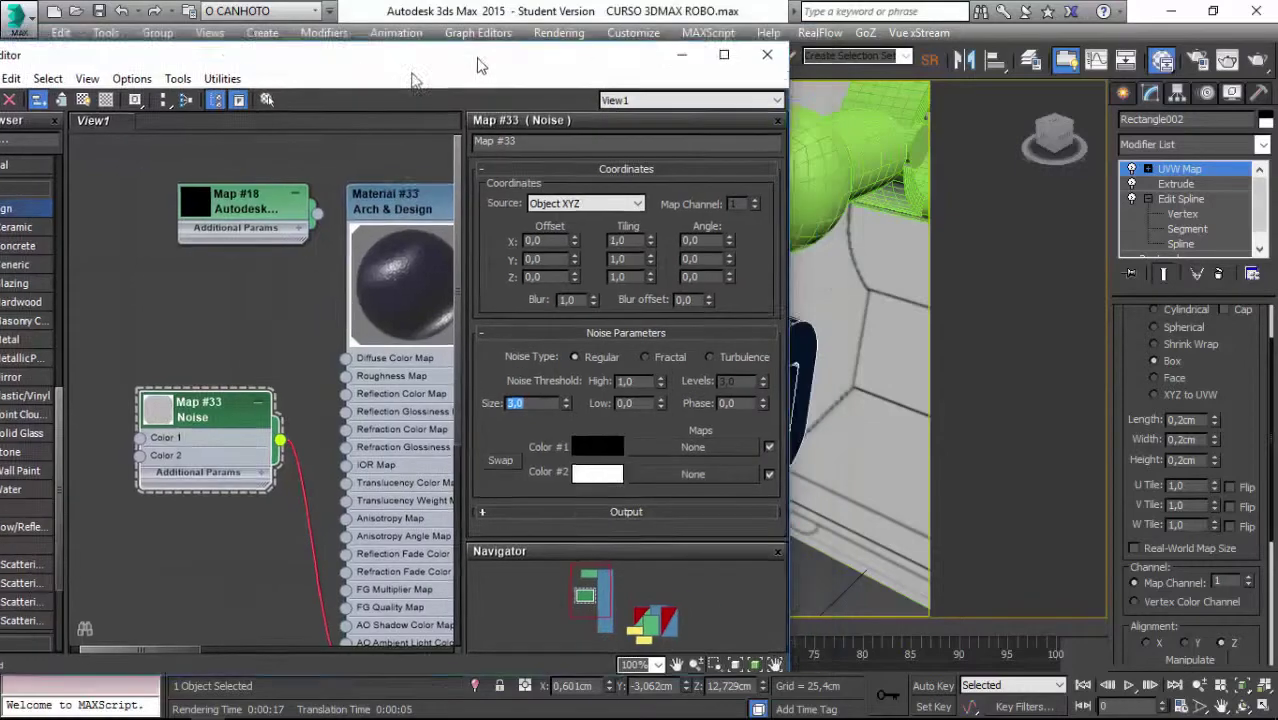
Render the bump, lower the Noise size to 0,3, and render again
click(1257, 62)
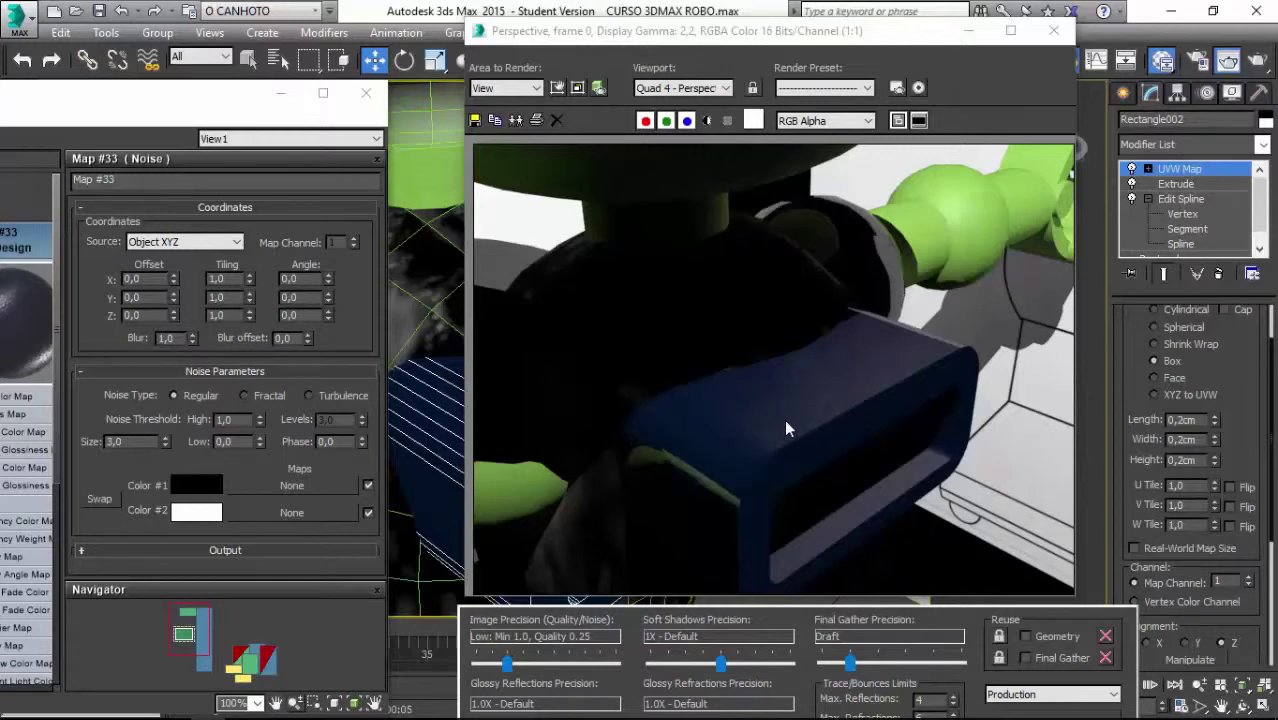
double_click(112, 441)
double_click(114, 441)
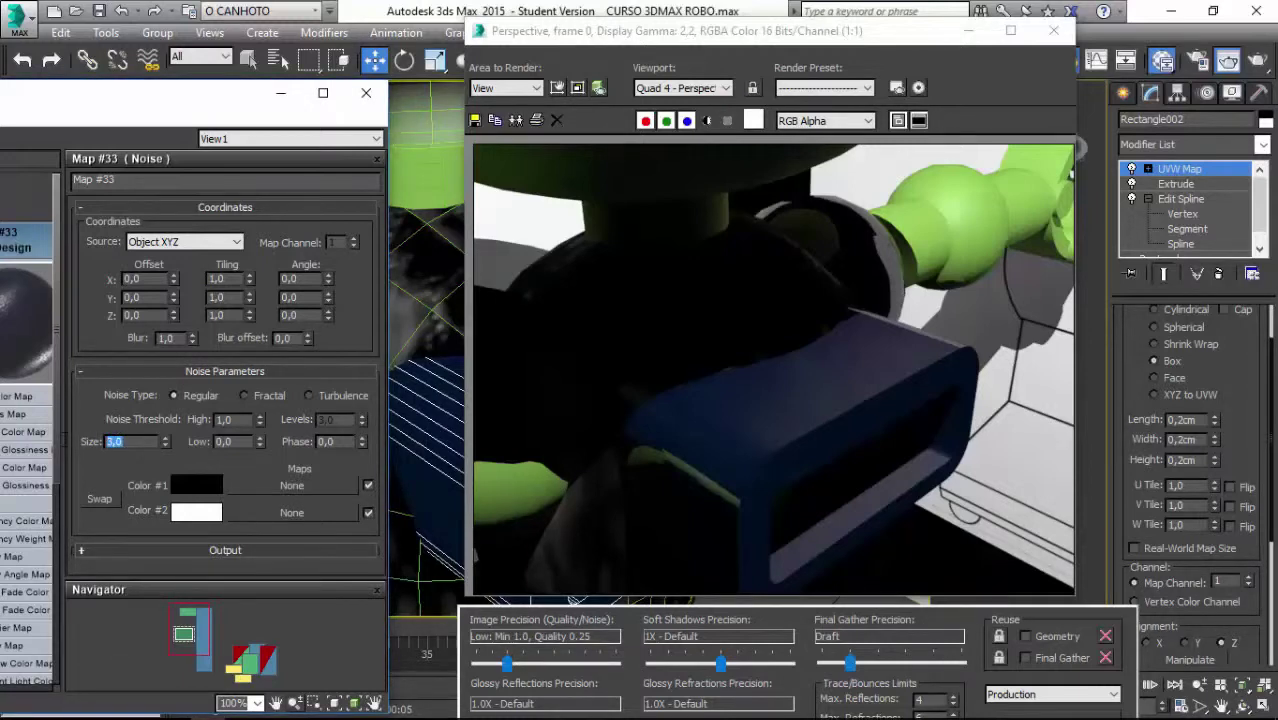
text(0,3)
key(Return)
click(1262, 62)
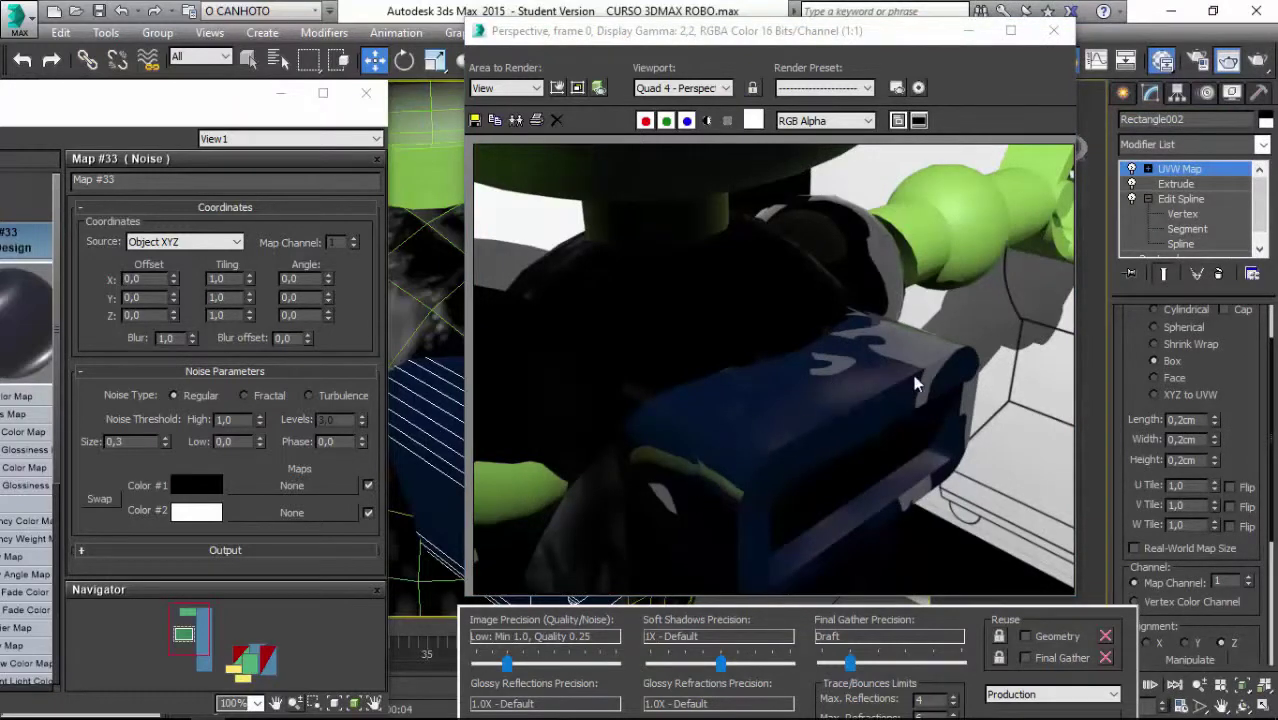
double_click(127, 443)
text(0)
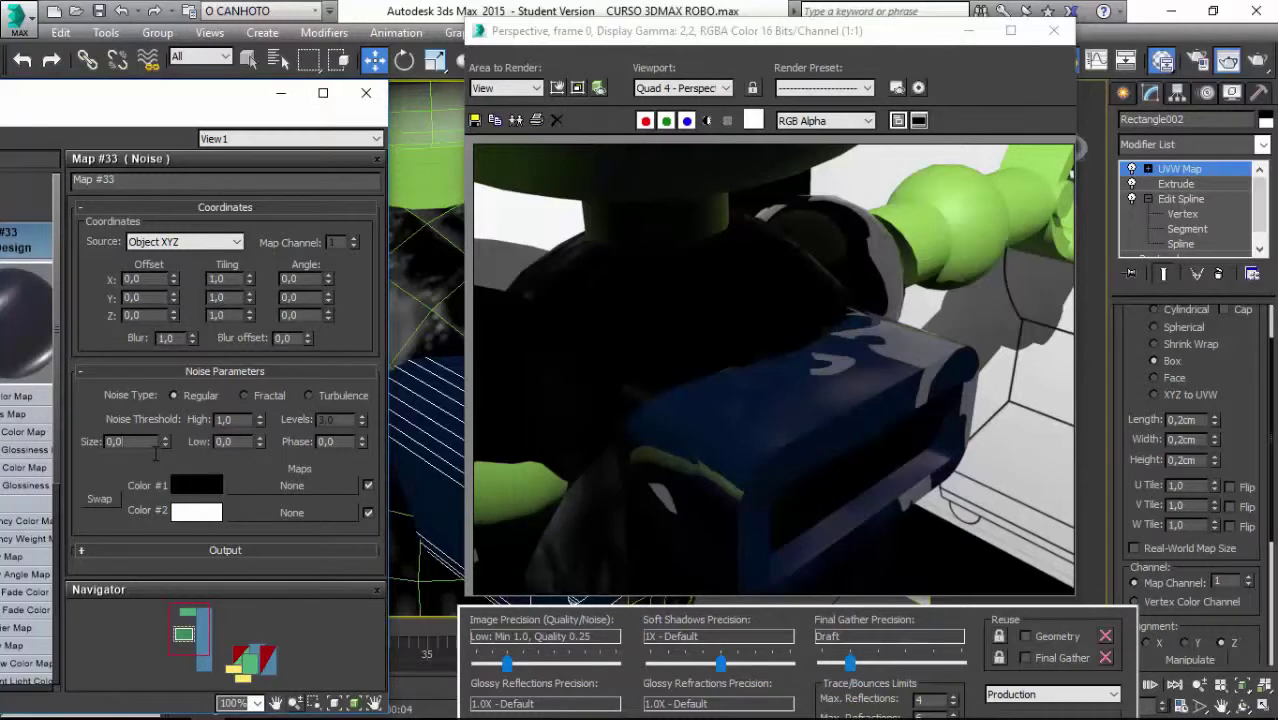
Render with Noise size 0,01, then with 0,005, checking the finer grain
text(1)
click(1263, 60)
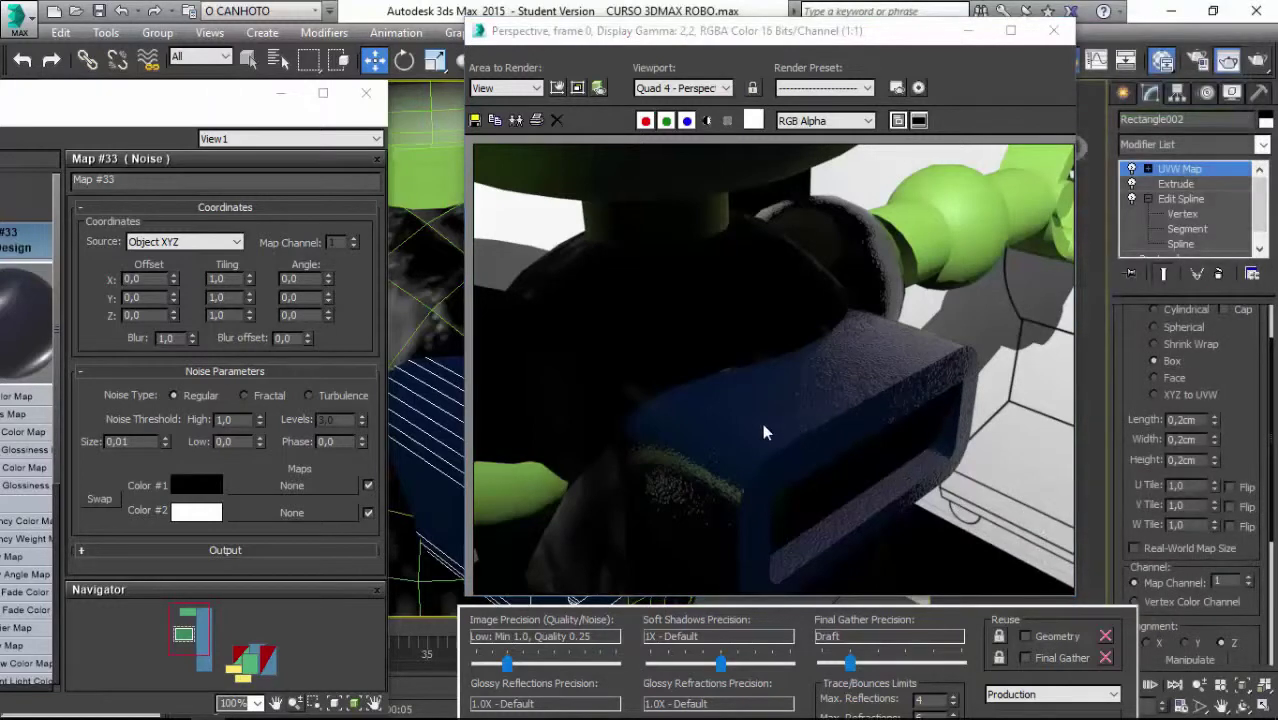
double_click(118, 441)
text(0,005)
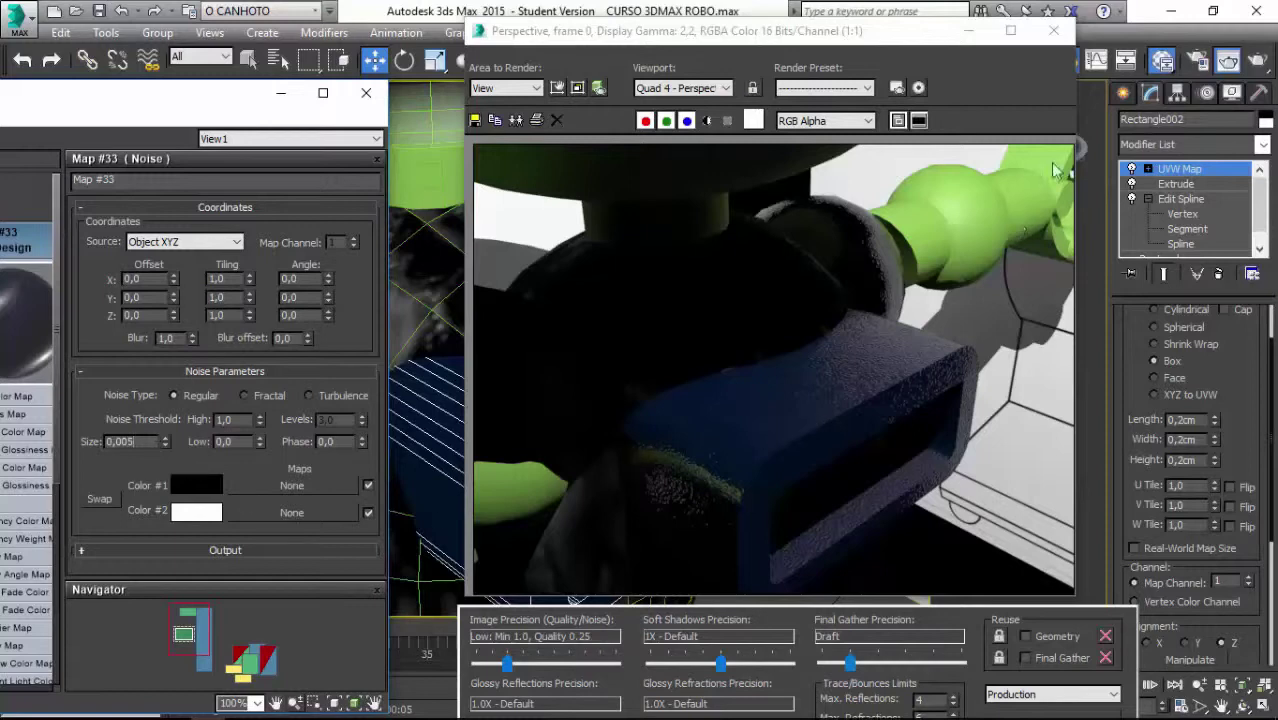
click(1229, 61)
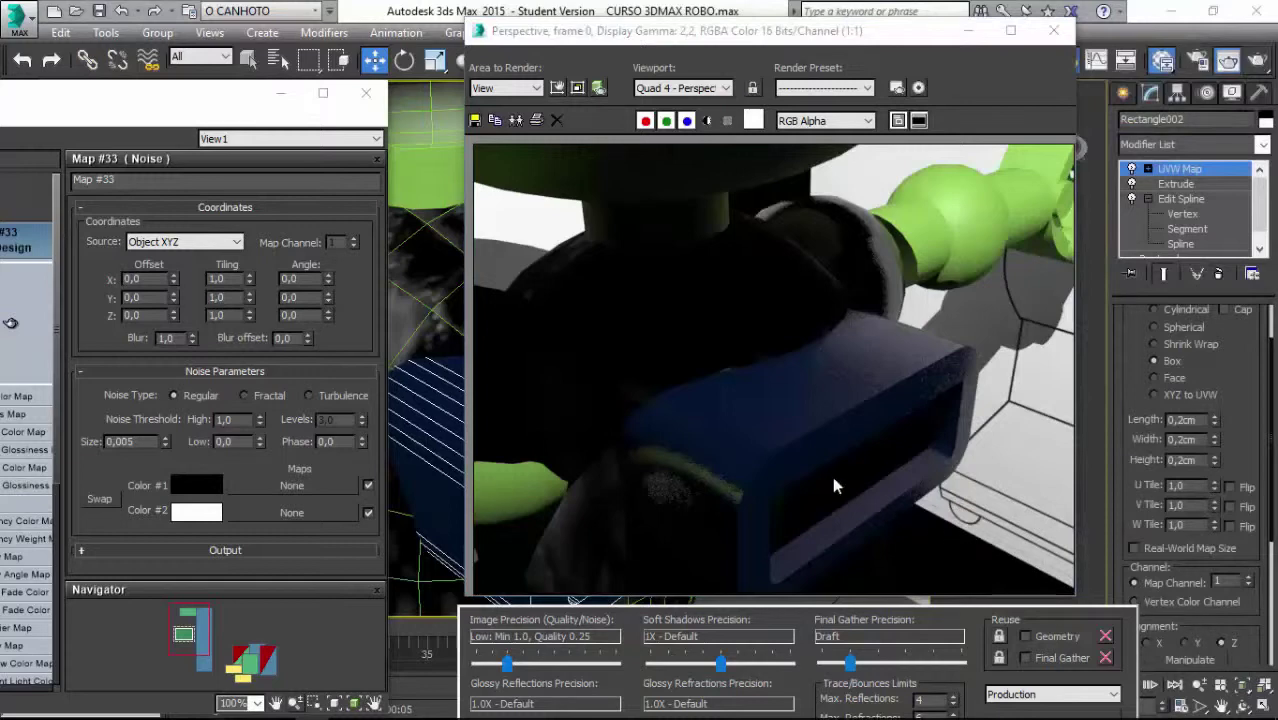
click(1055, 31)
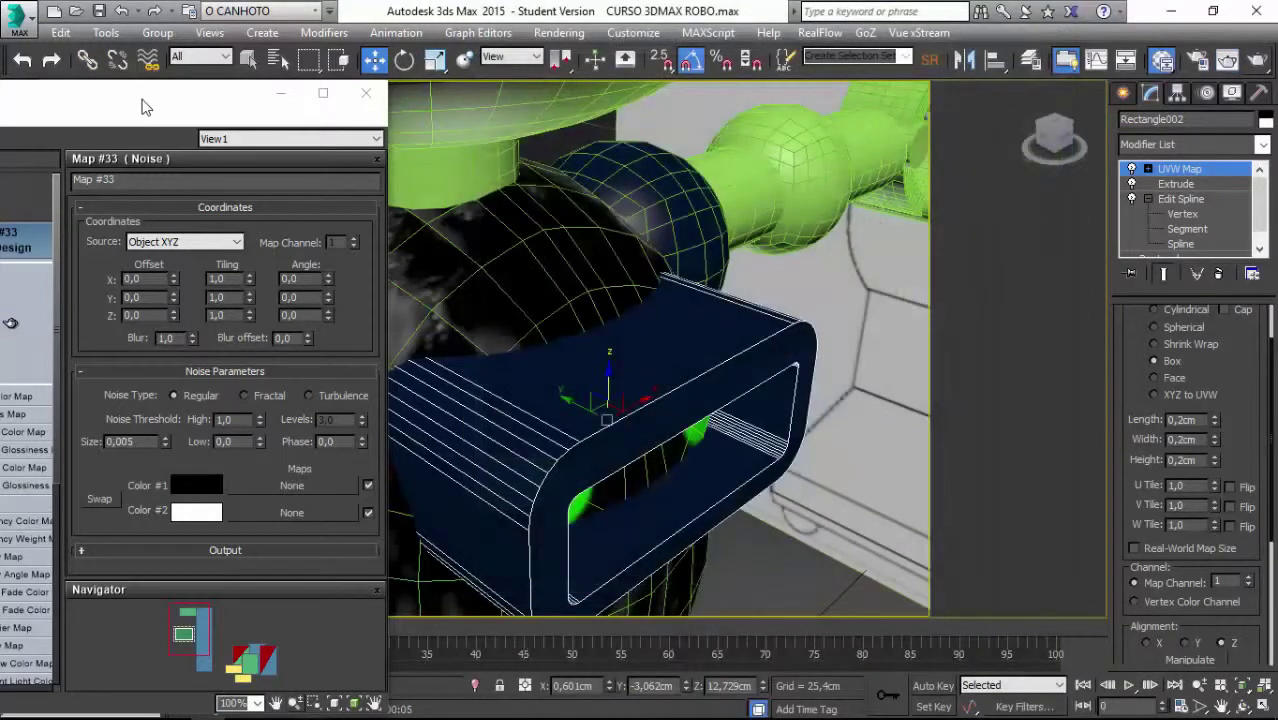
drag(143, 106, 628, 47)
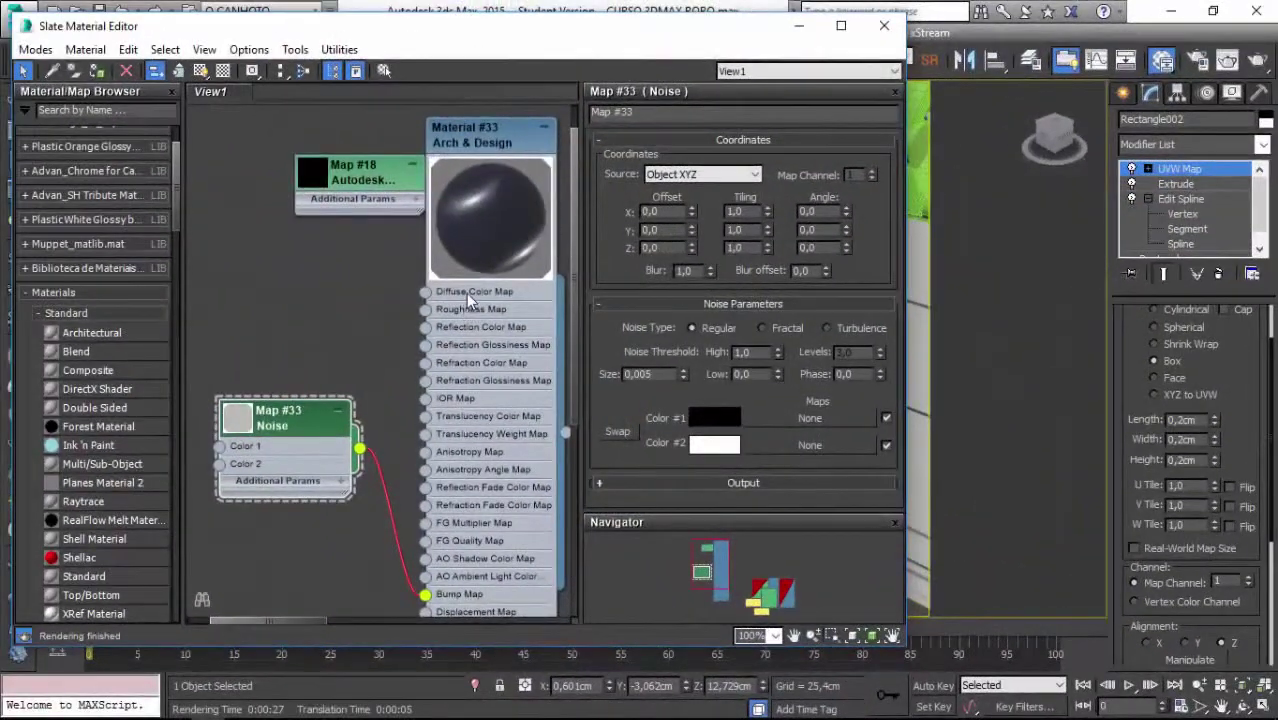
Assign a Checker map (Map #34) to Material #33's Diffuse Color slot
double_click(466, 293)
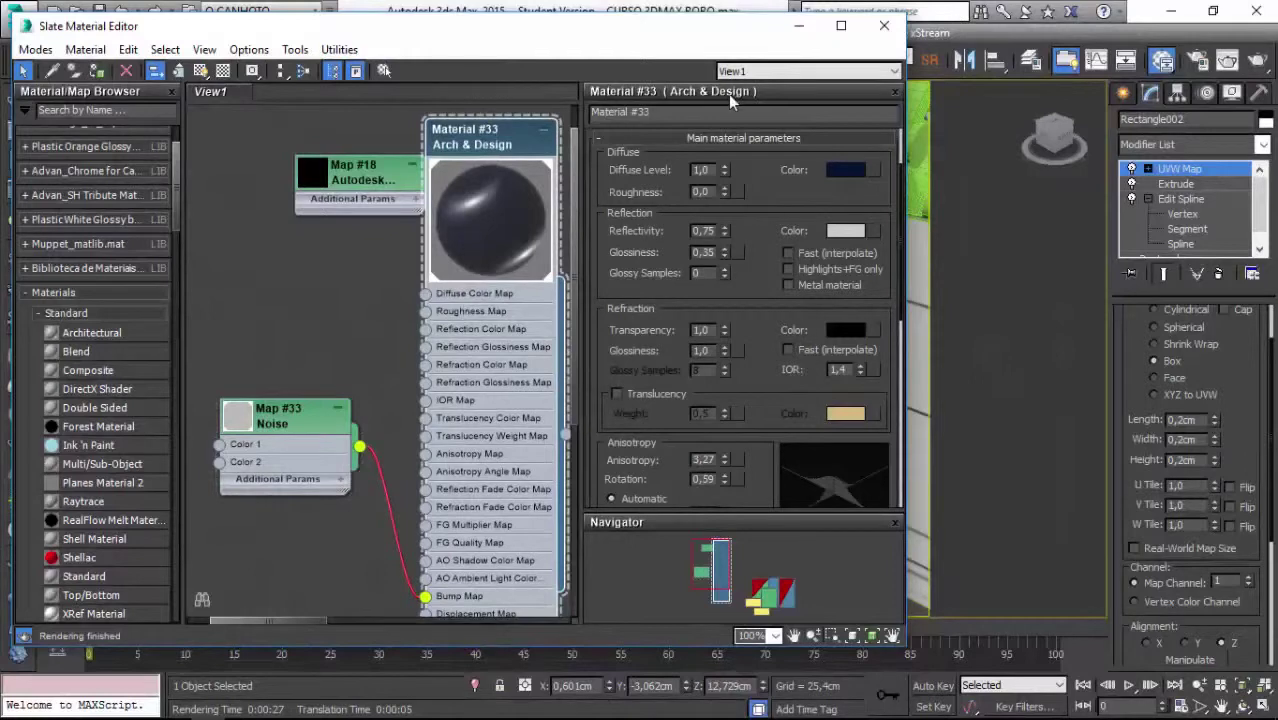
click(872, 170)
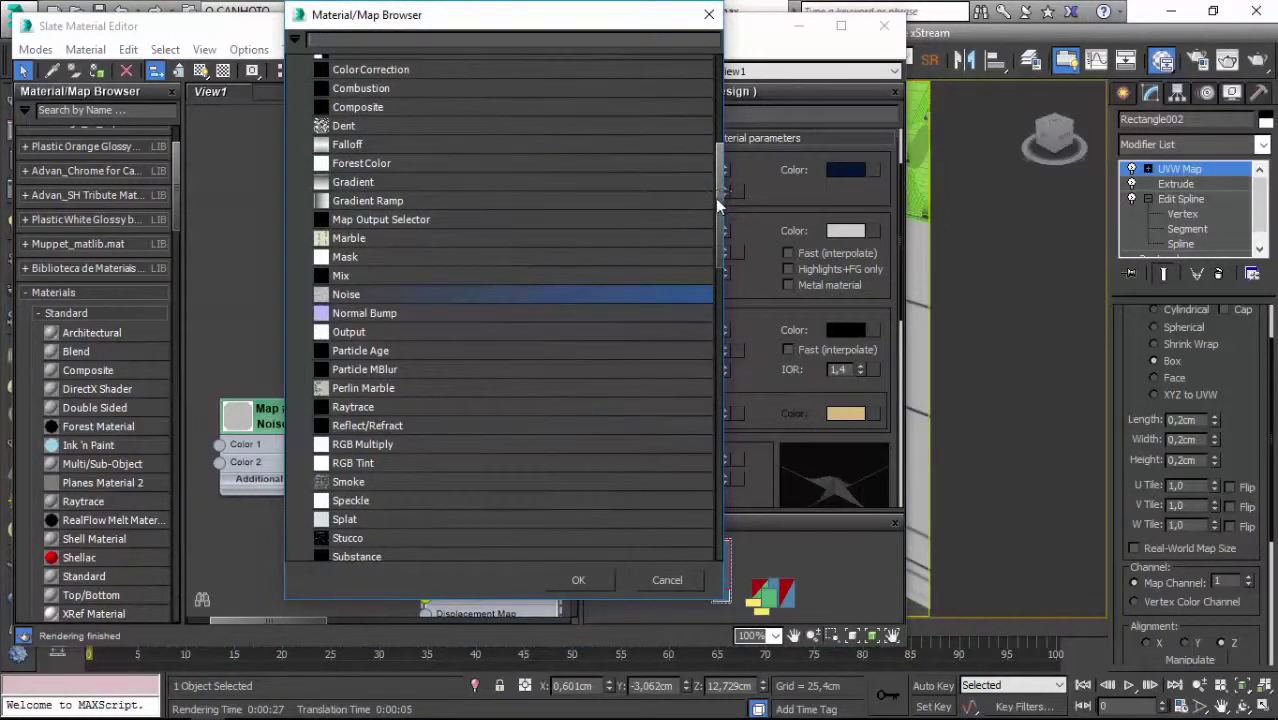
mouse_move(716, 200)
mouse_down()
mouse_move(716, 212)
mouse_move(680, 155)
mouse_up()
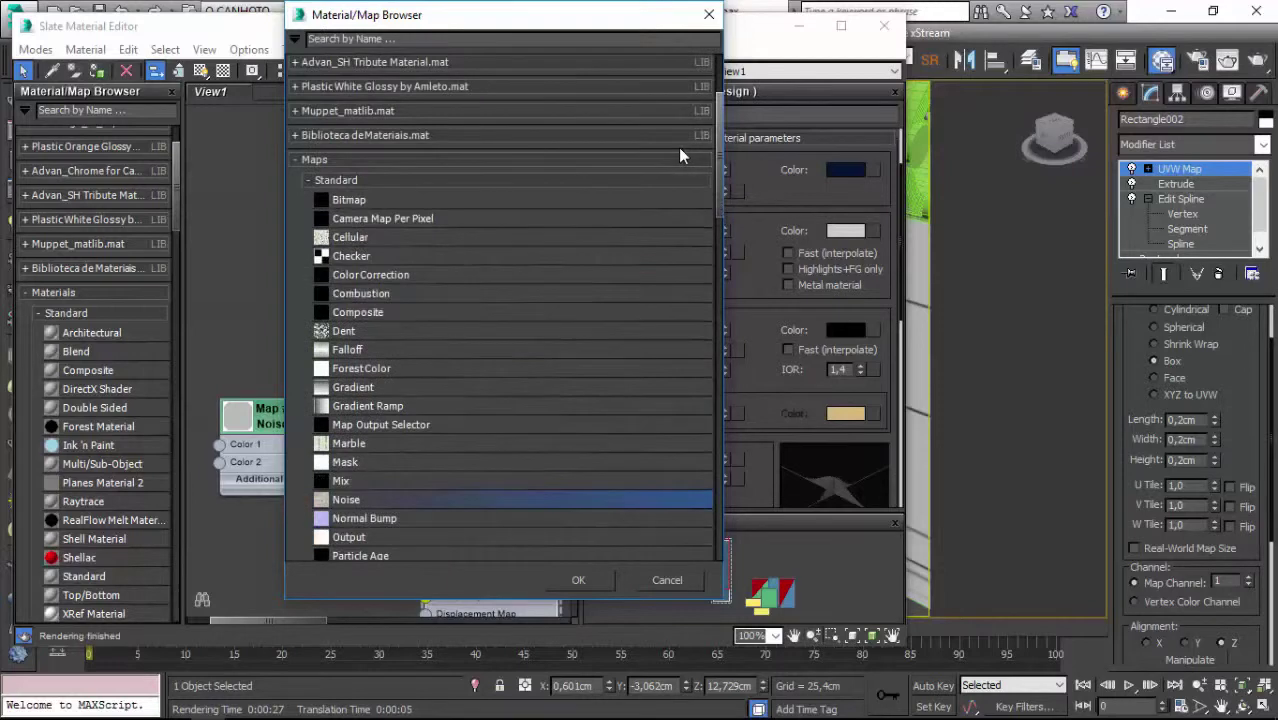
click(346, 256)
double_click(346, 256)
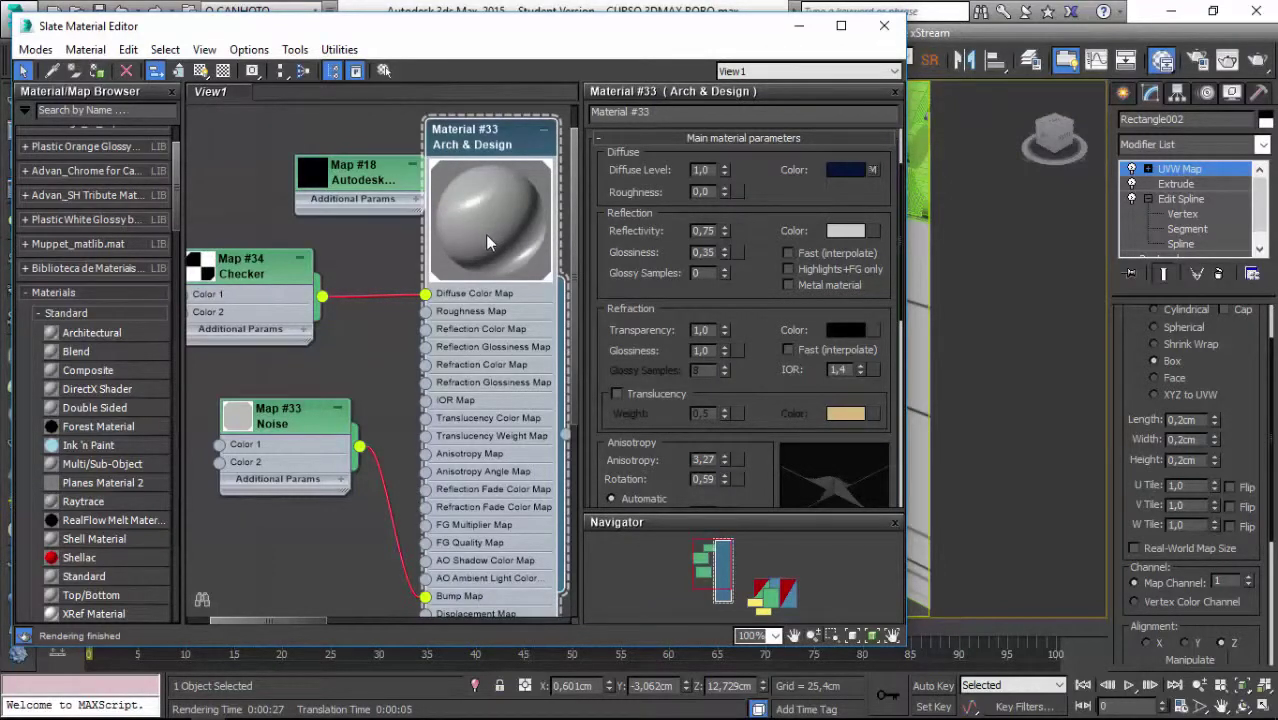
Rearrange the nodes and set the Checker's Color 1 to a deep dark blue
click(263, 272)
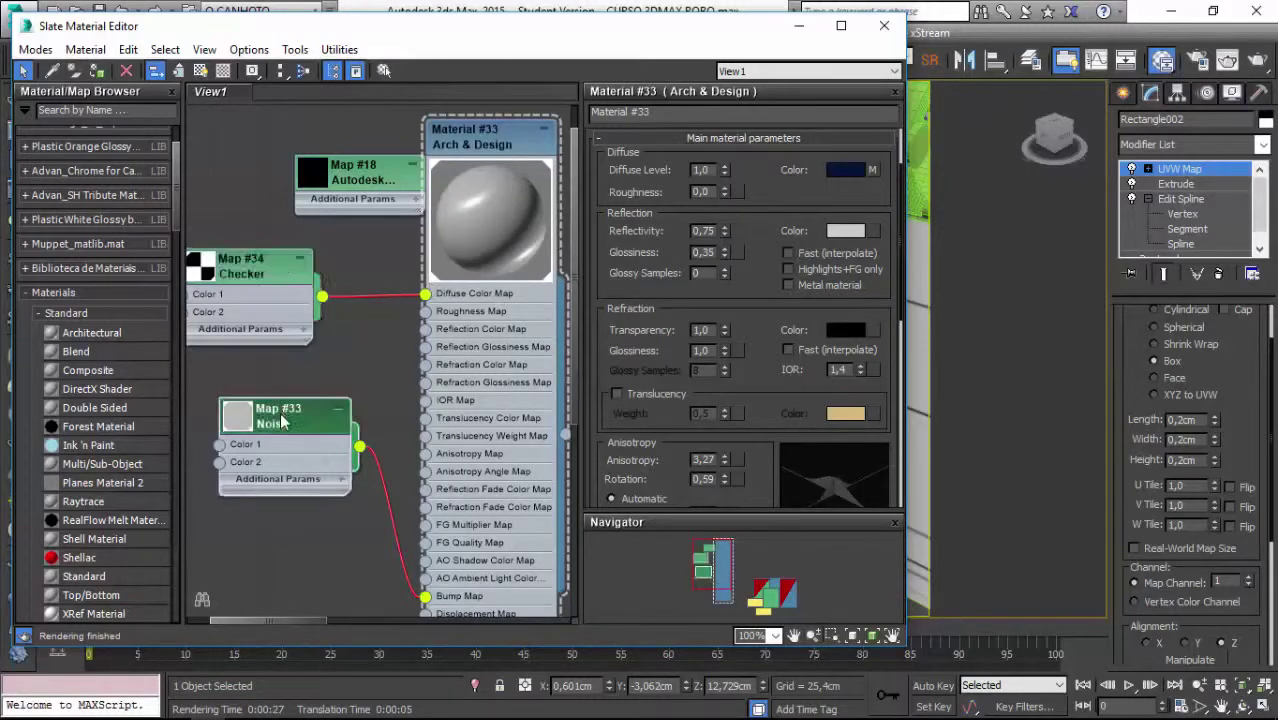
drag(283, 421, 245, 496)
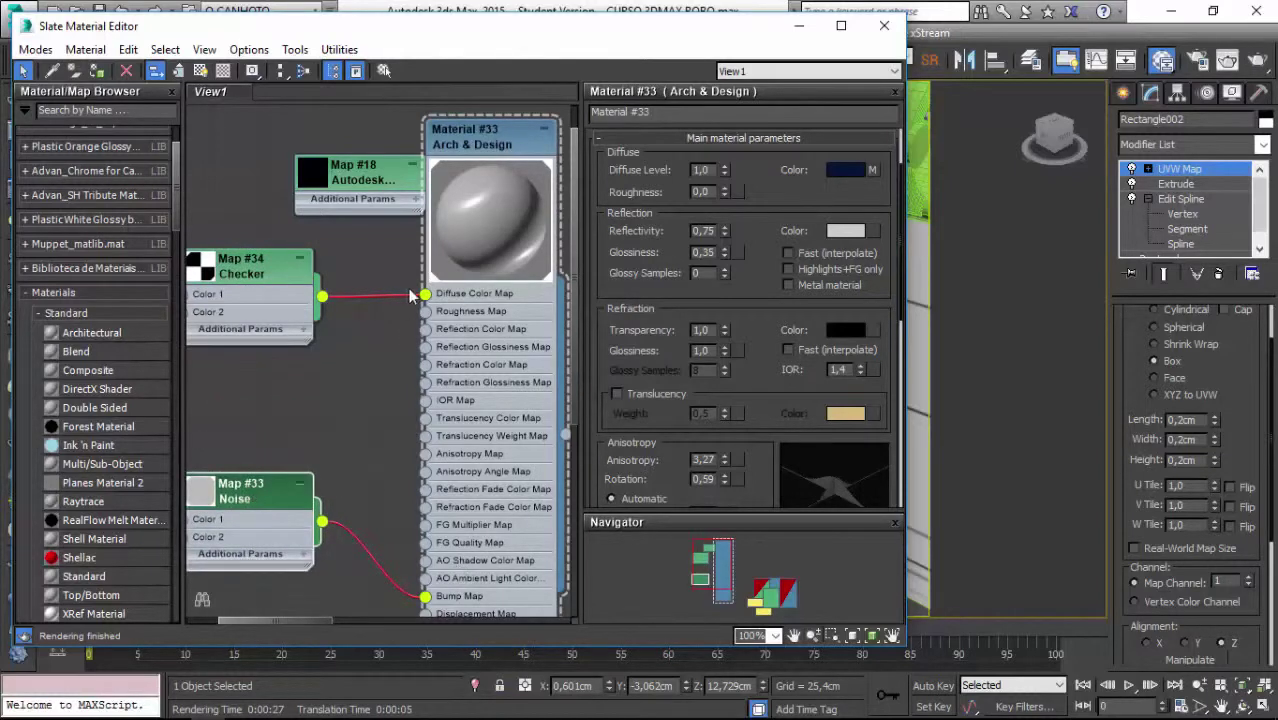
double_click(254, 279)
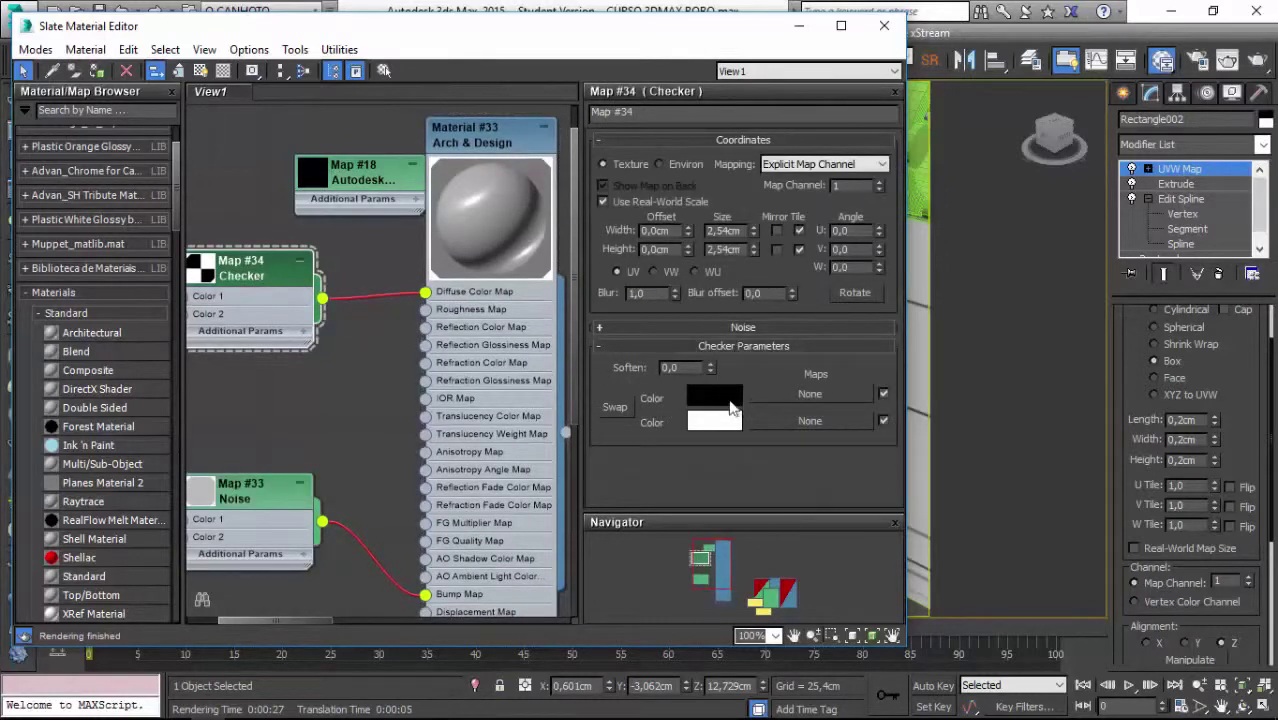
click(727, 400)
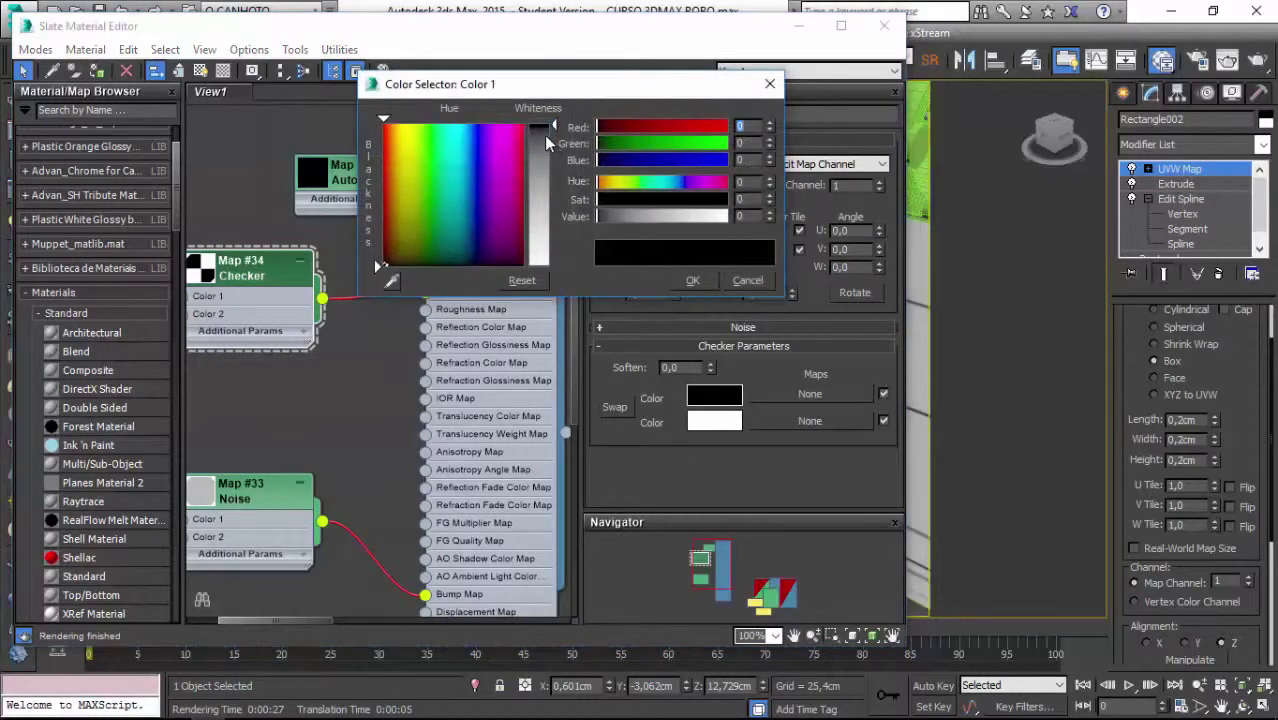
drag(541, 130, 546, 143)
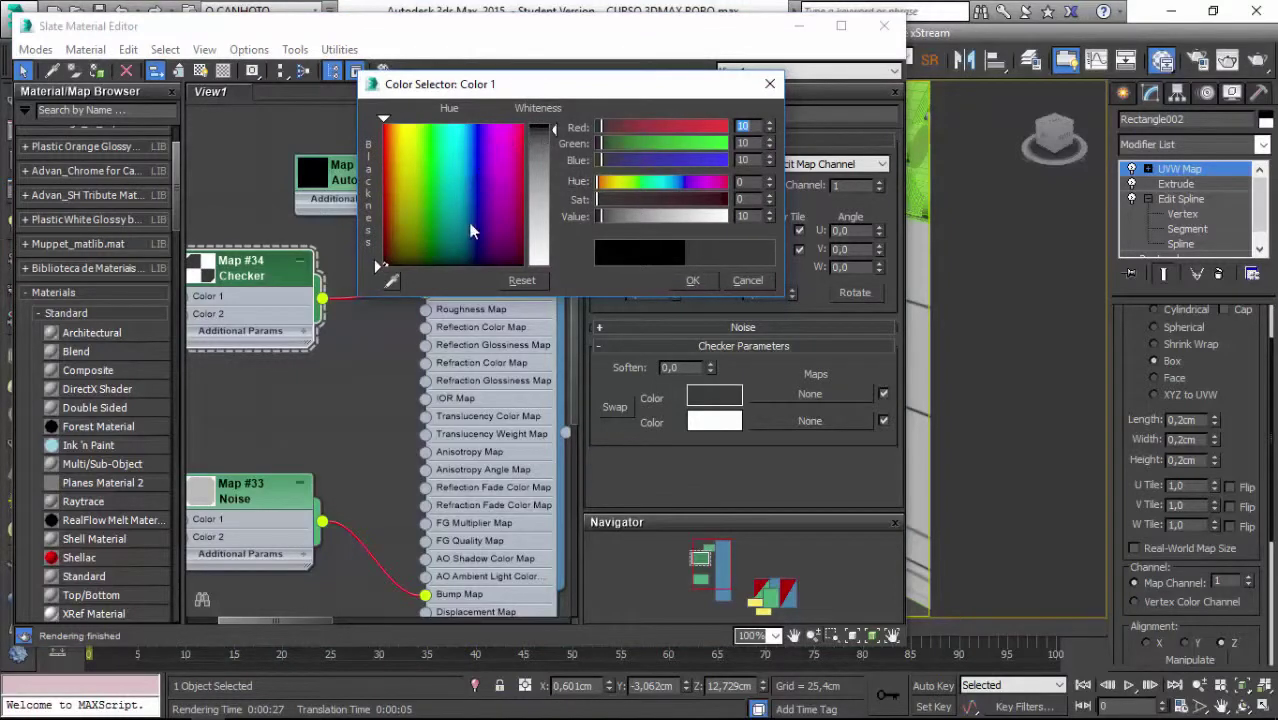
click(474, 256)
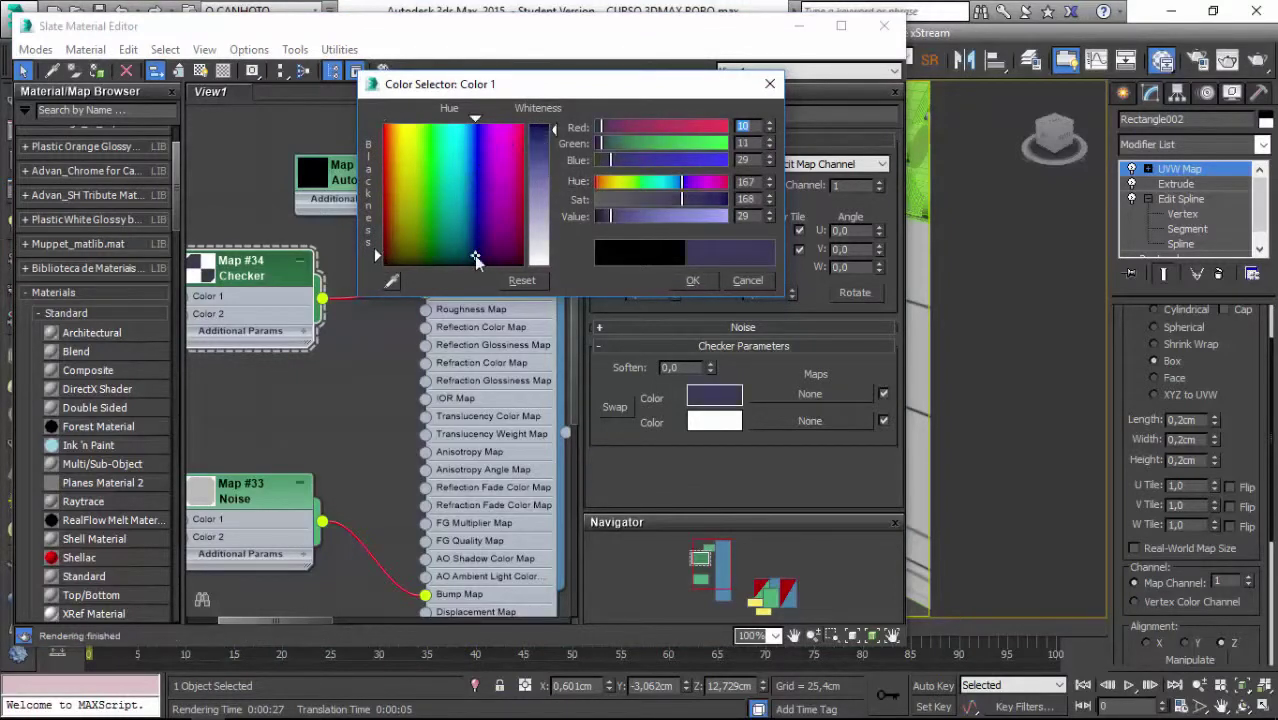
drag(474, 263, 476, 261)
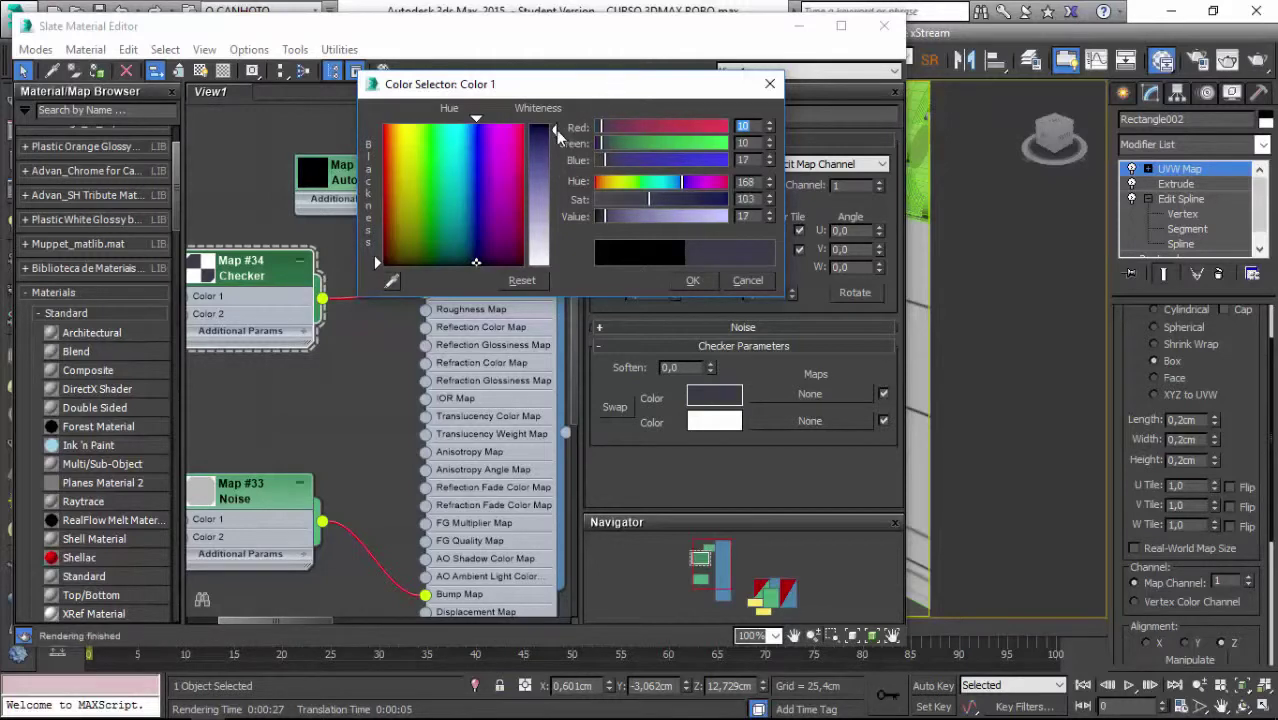
drag(556, 130, 556, 126)
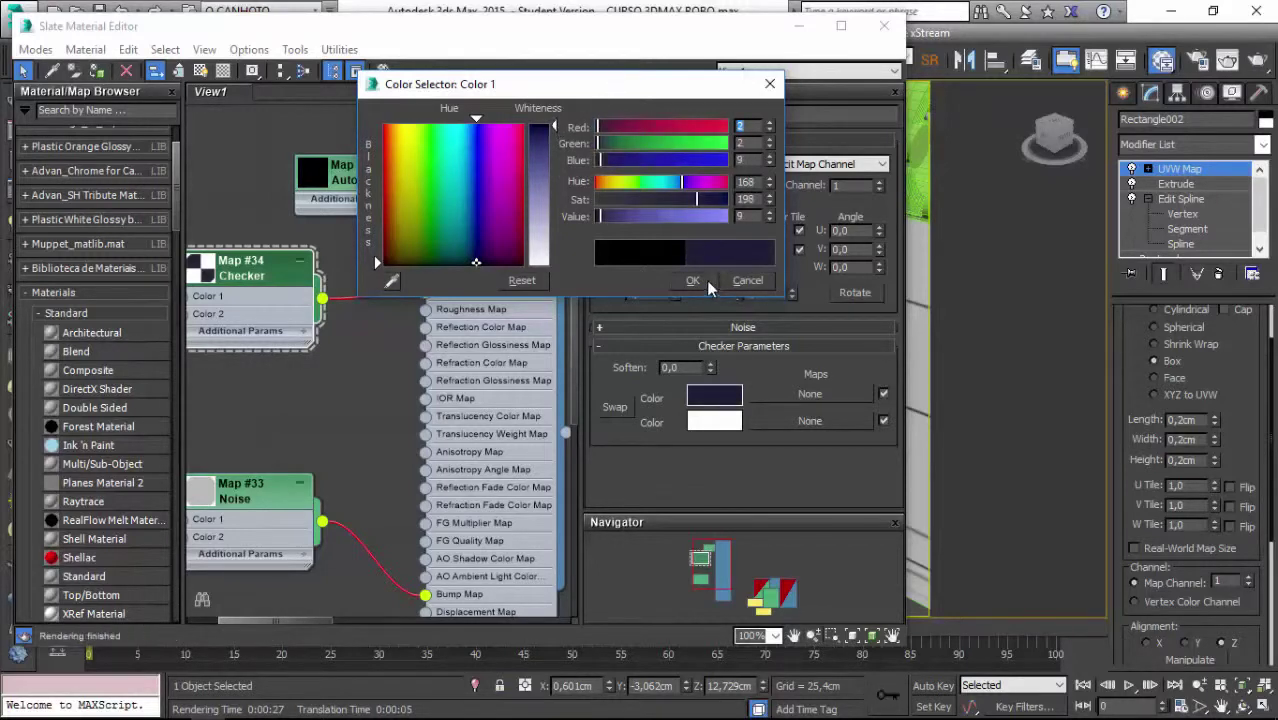
click(704, 280)
Set the Checker's Color 2 to bright blue and close the material editor
click(718, 420)
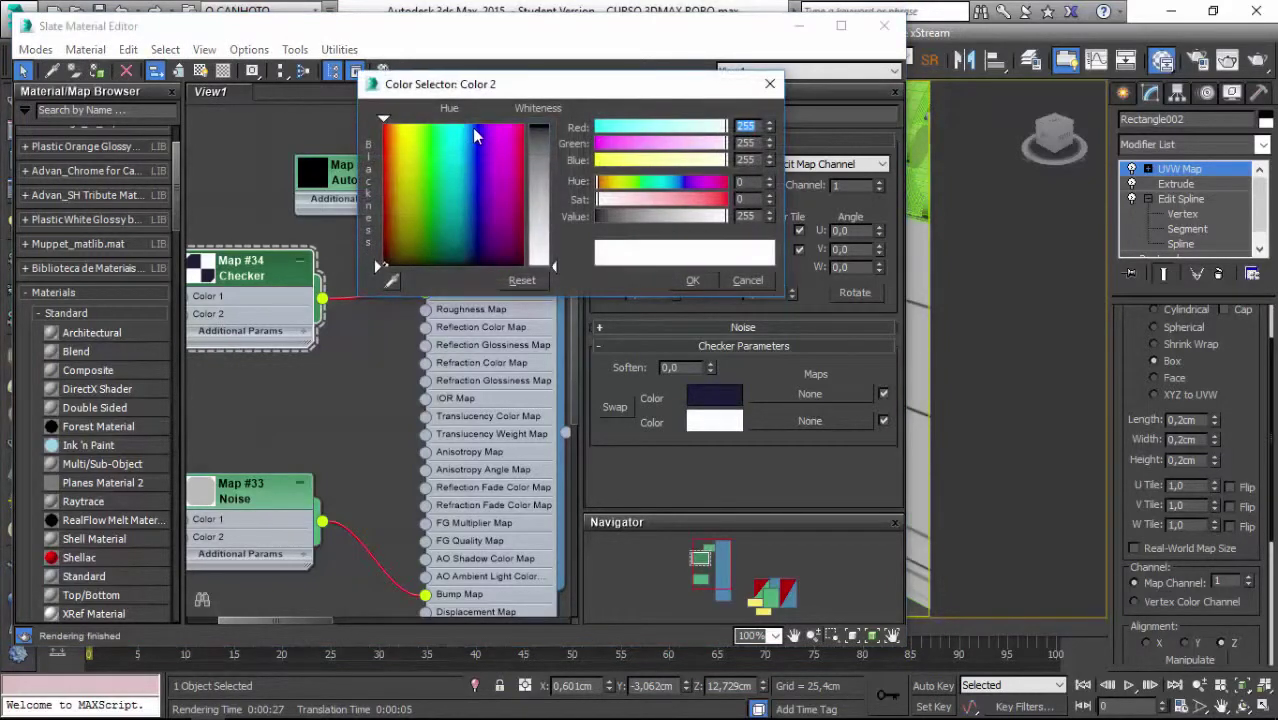
click(472, 127)
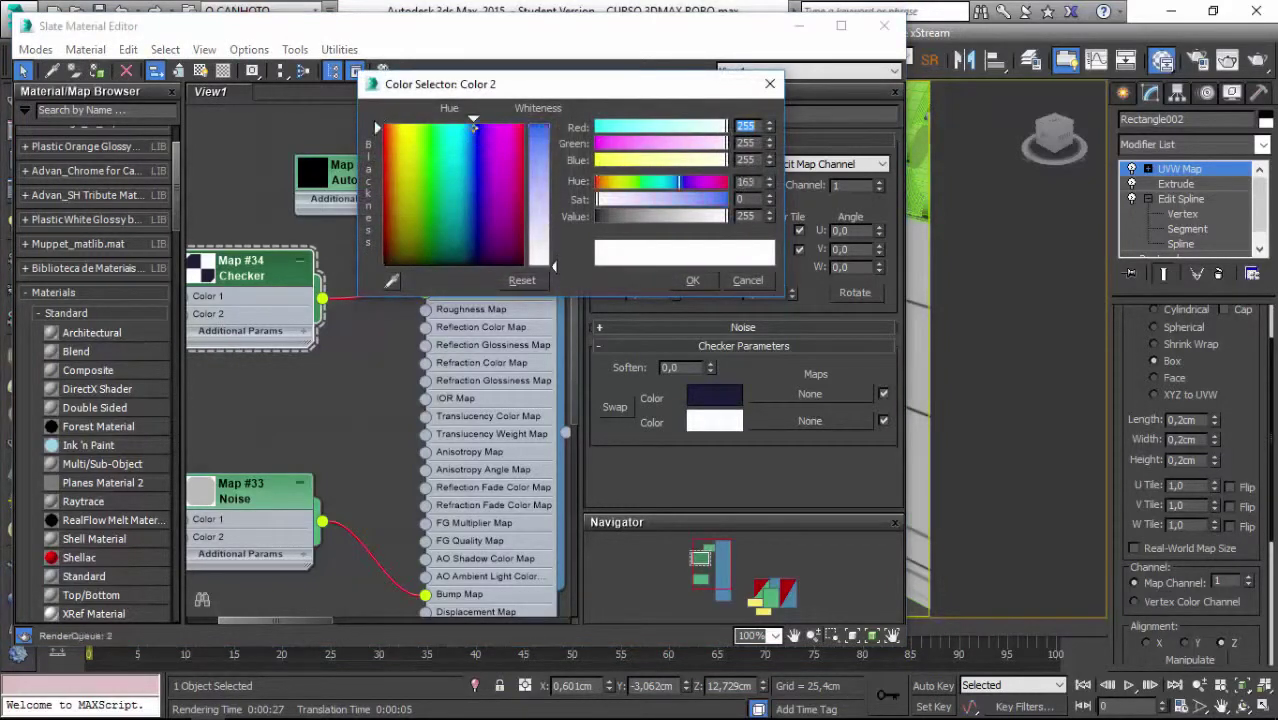
click(537, 135)
click(692, 282)
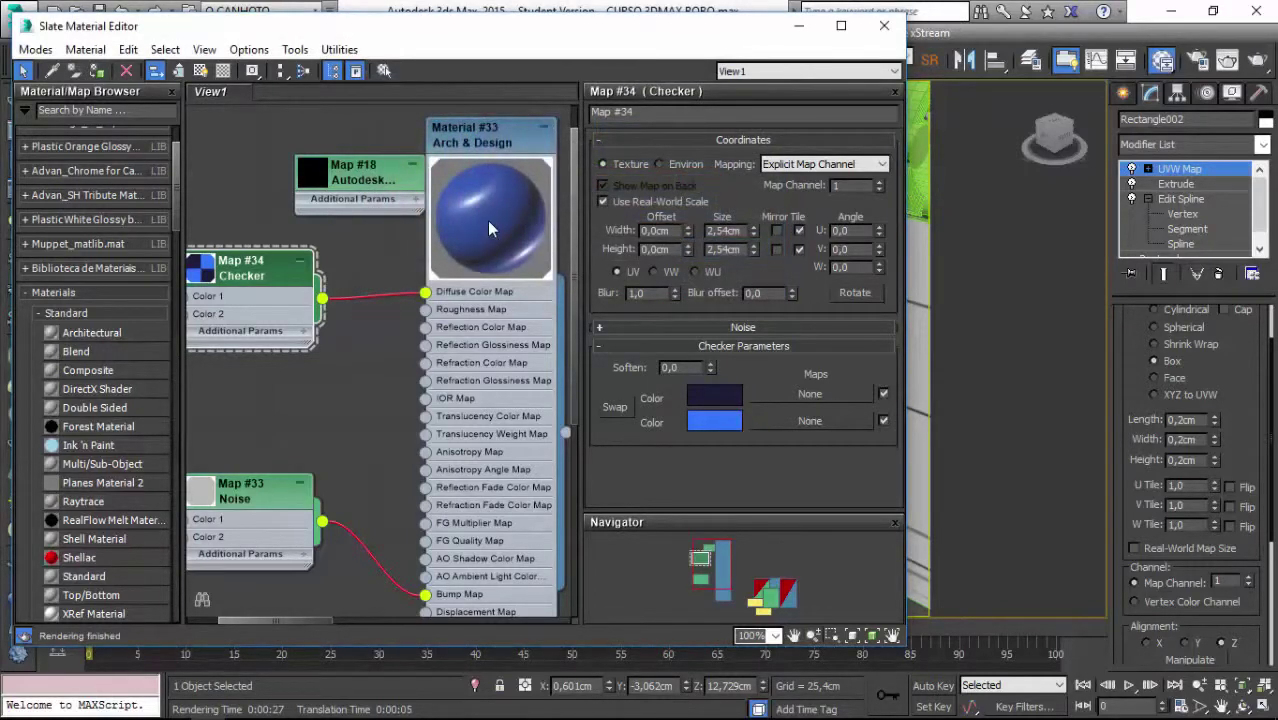
click(884, 25)
click(1256, 62)
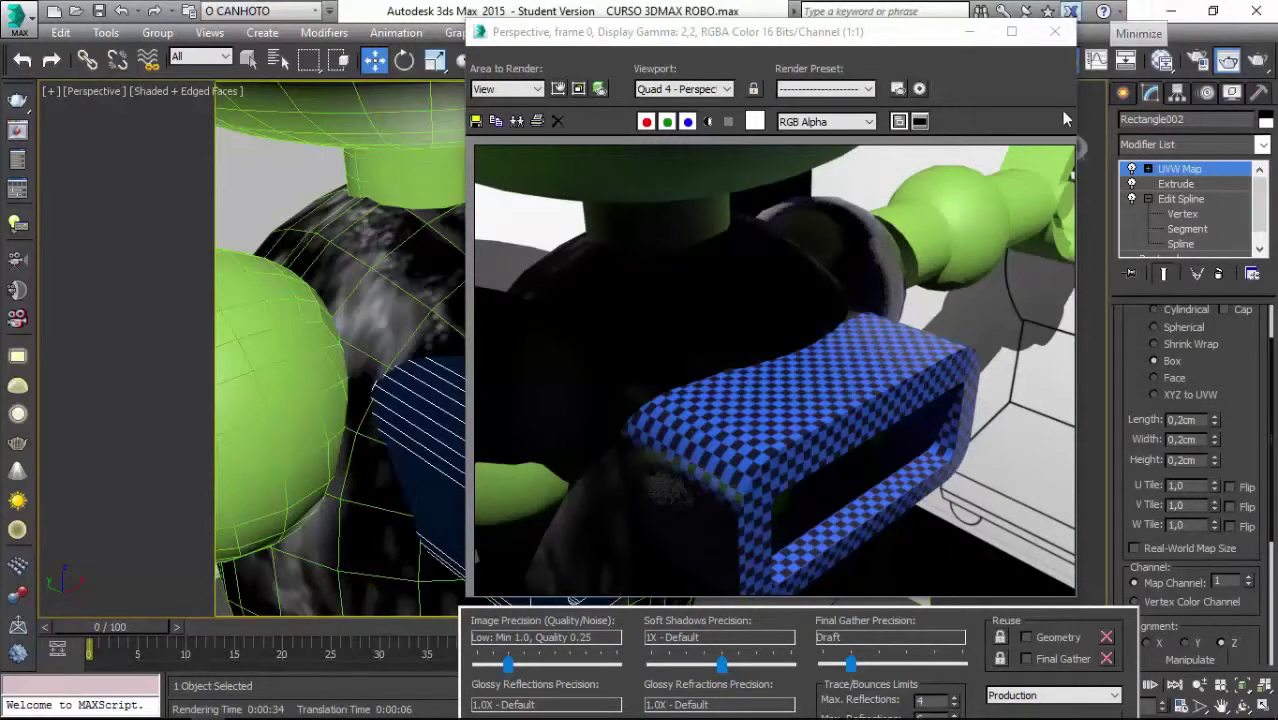
click(1057, 33)
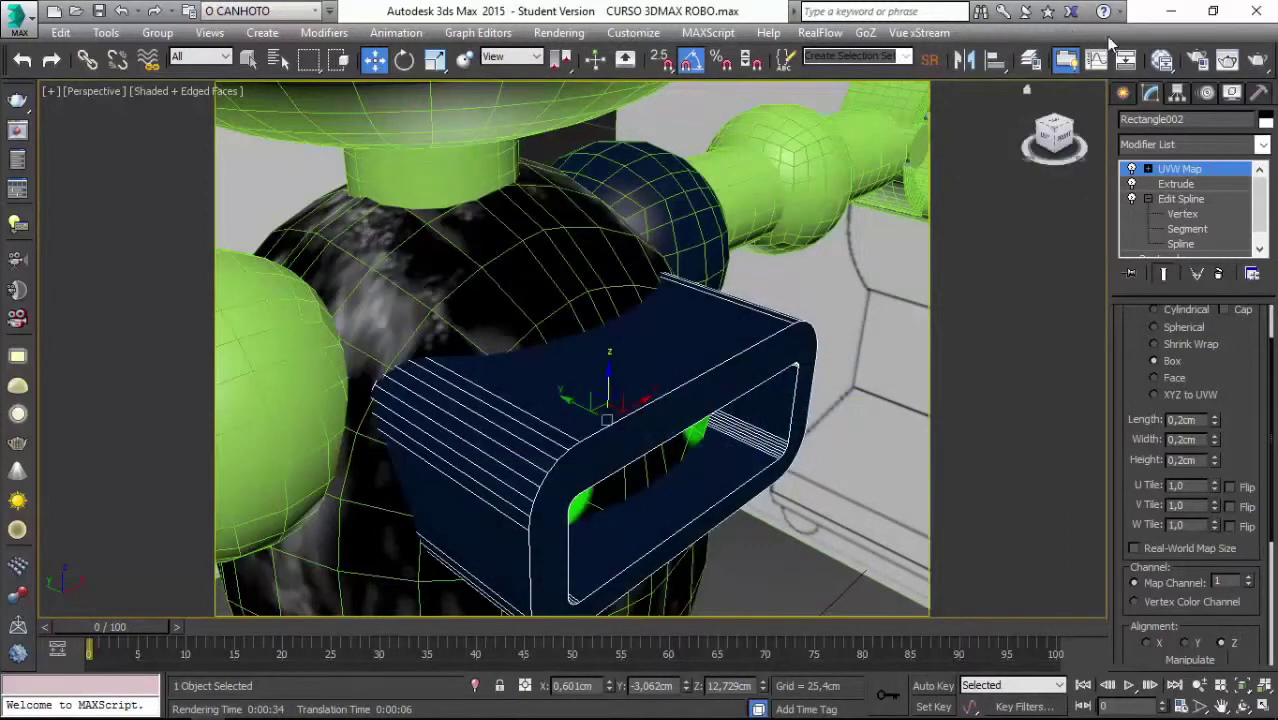
Unwire the Checker and assign a Falloff map (Map #35) to Material #33's diffuse colour
click(1160, 59)
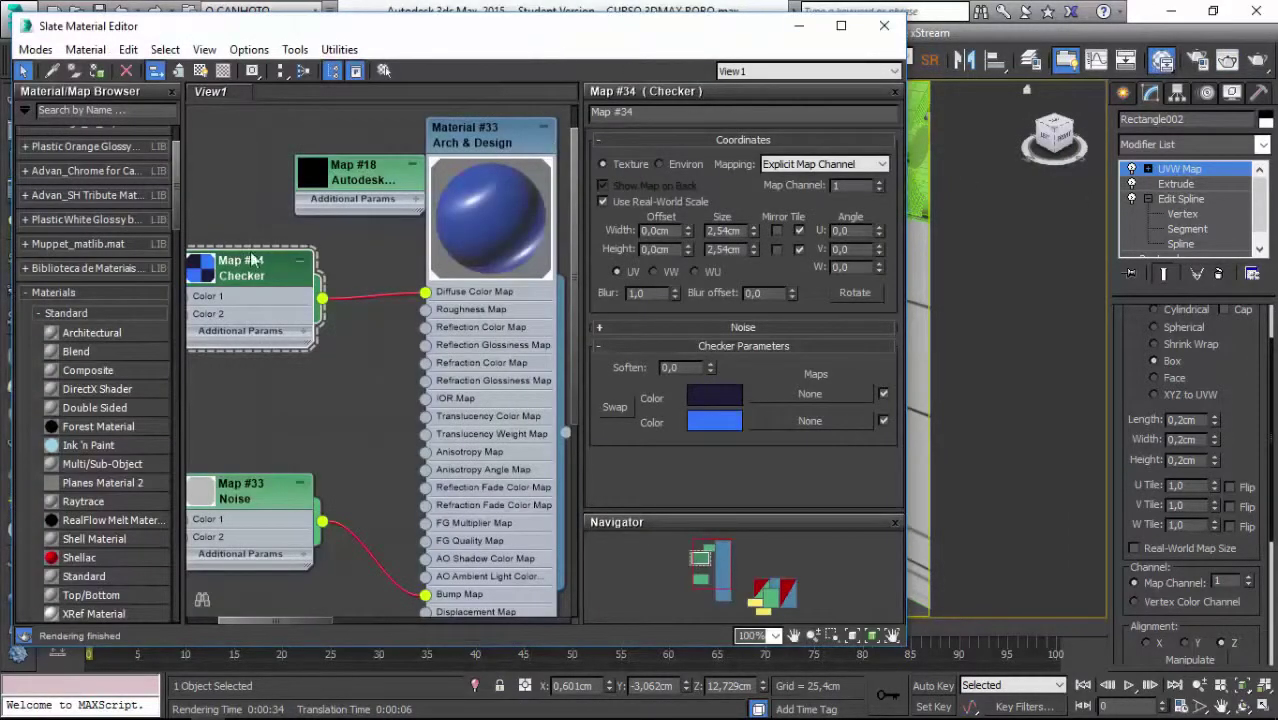
drag(424, 295, 251, 352)
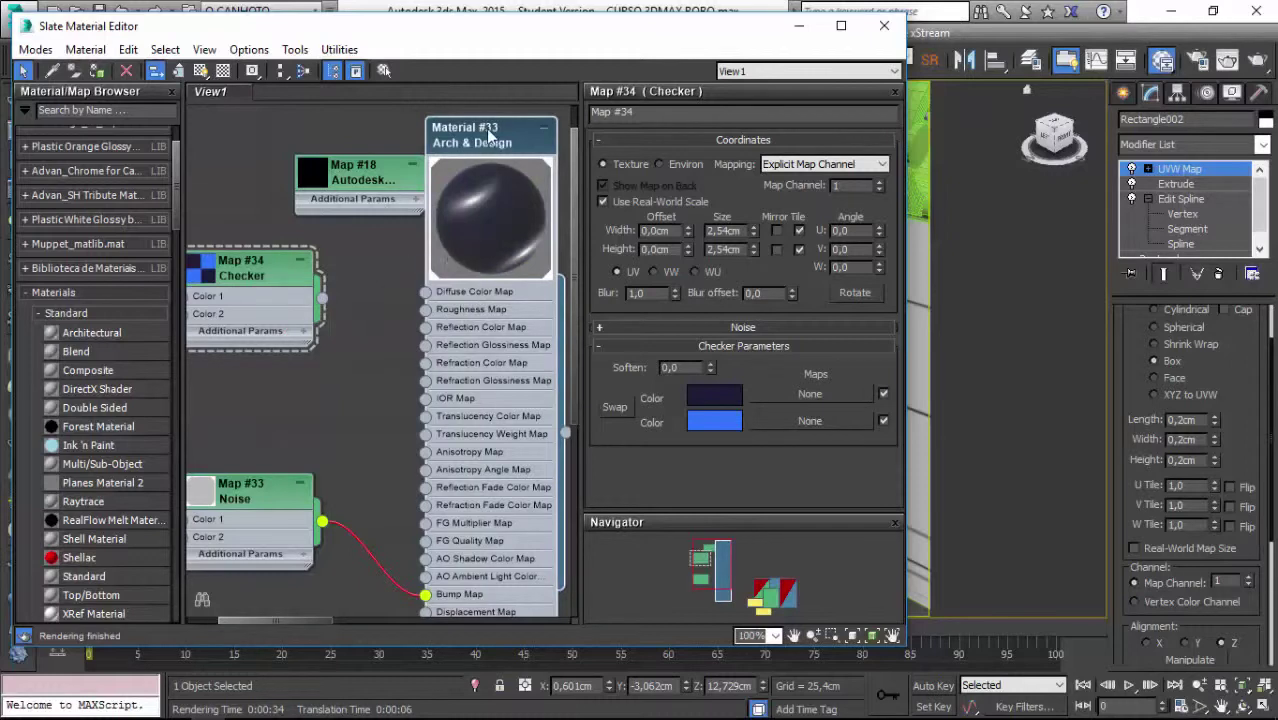
double_click(470, 289)
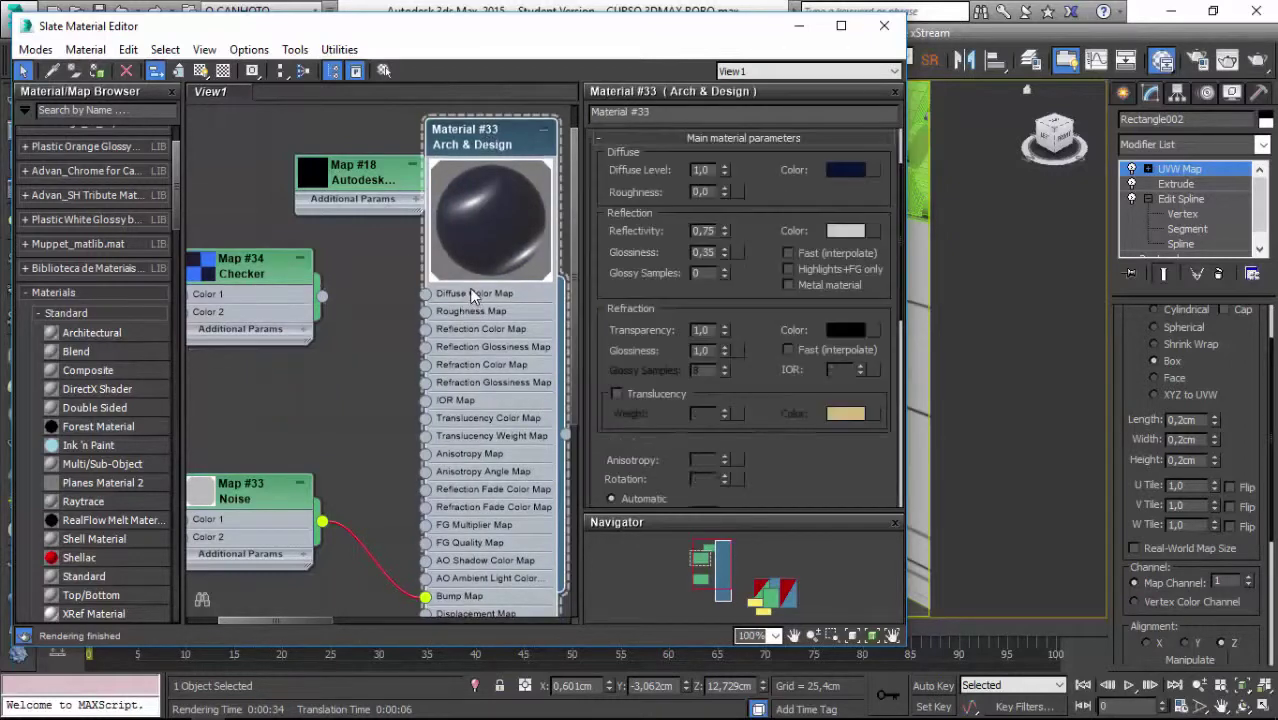
click(874, 172)
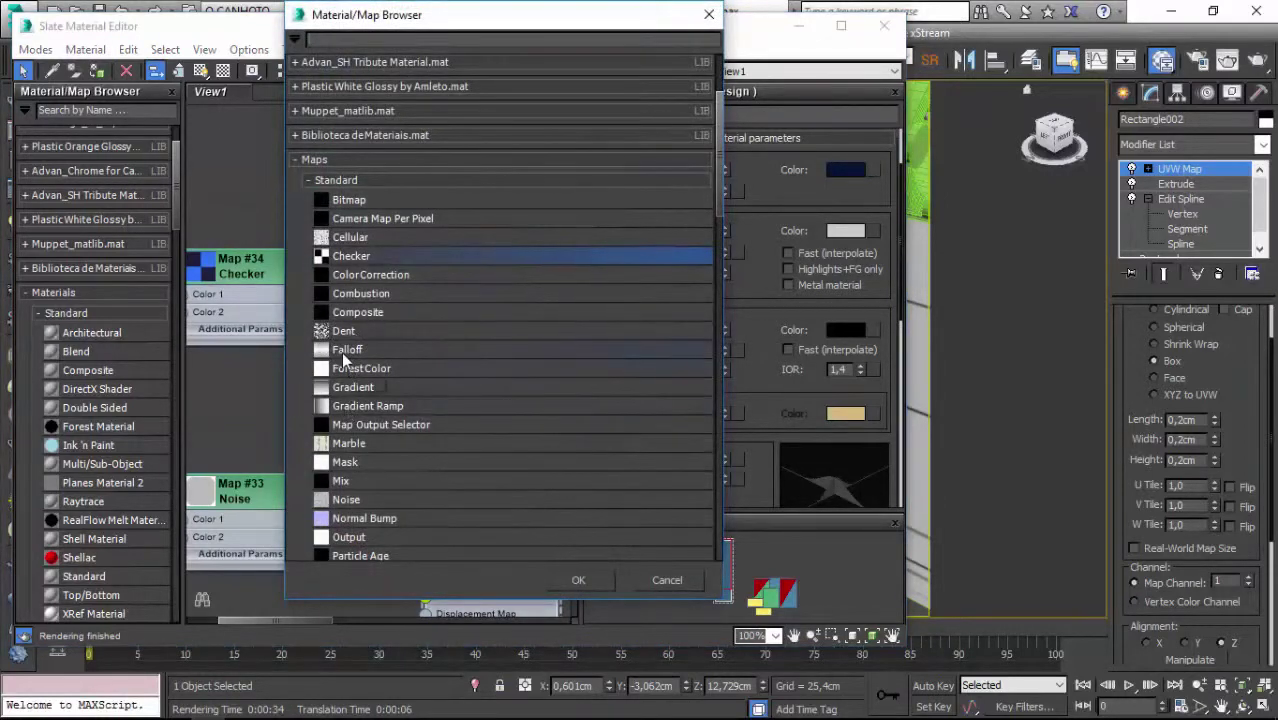
double_click(340, 350)
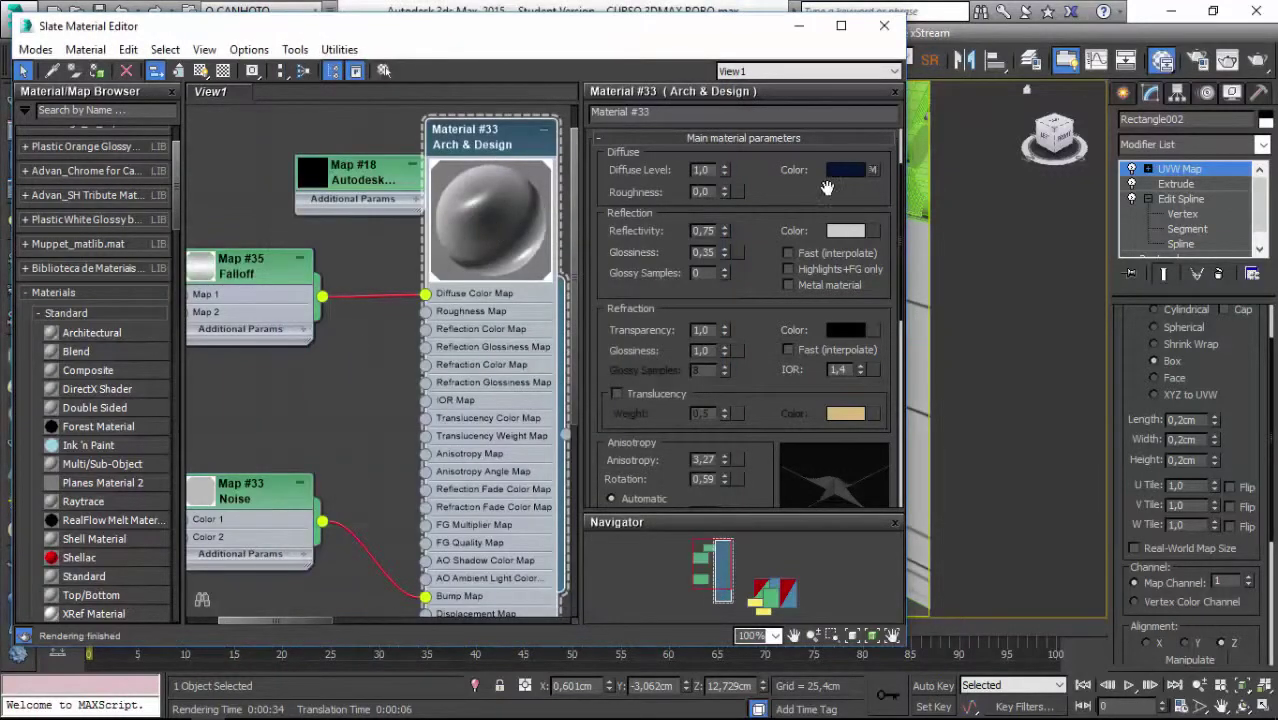
Set the Falloff map's first Front:Side colour to dark blue
click(230, 297)
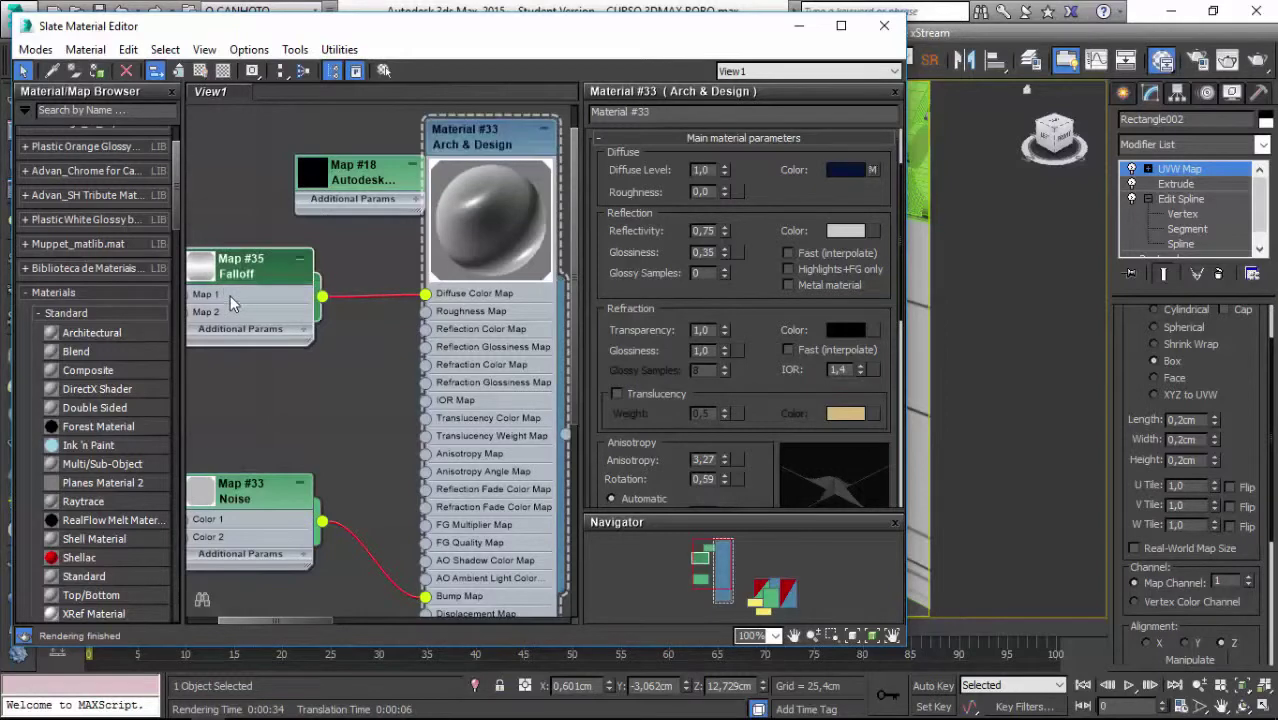
double_click(238, 270)
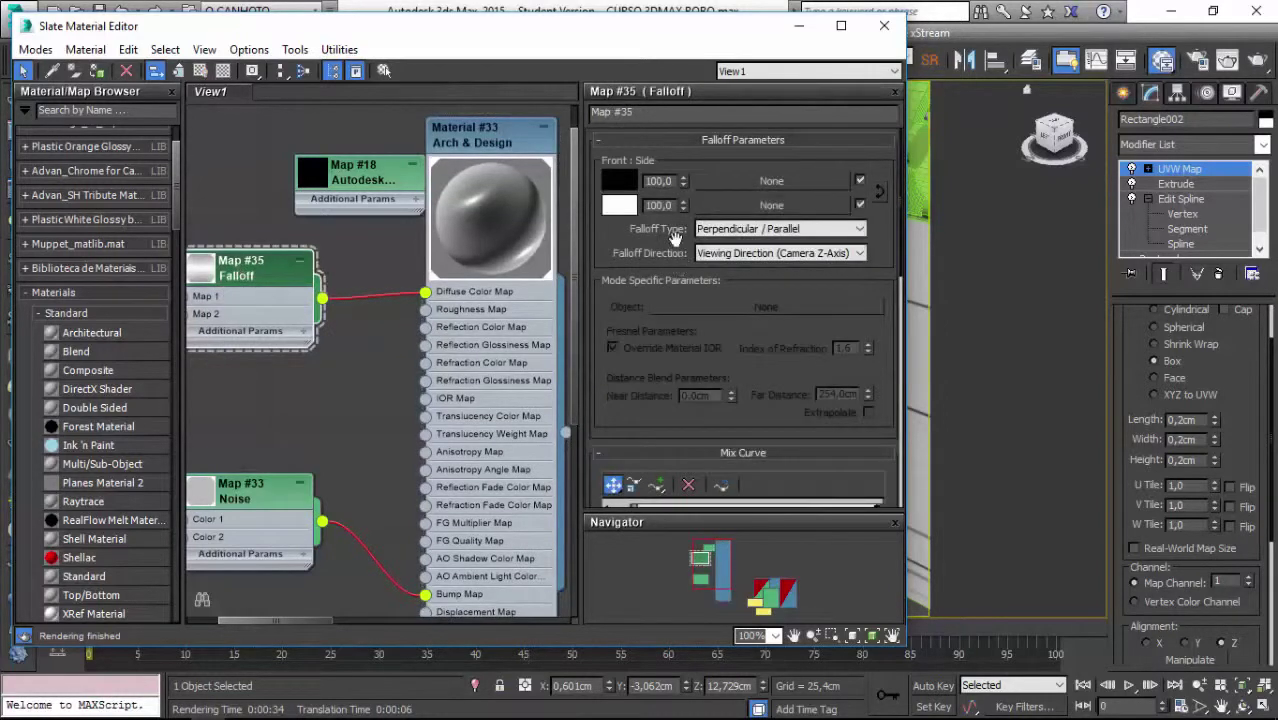
click(619, 182)
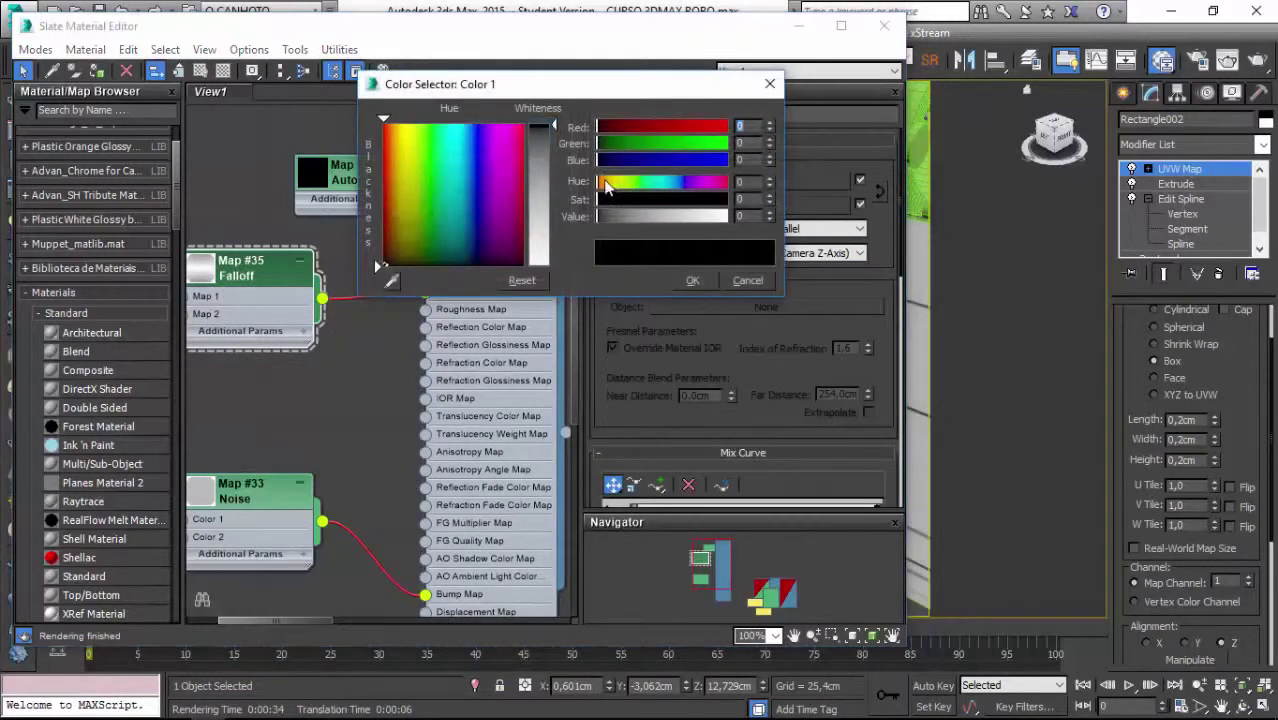
click(475, 257)
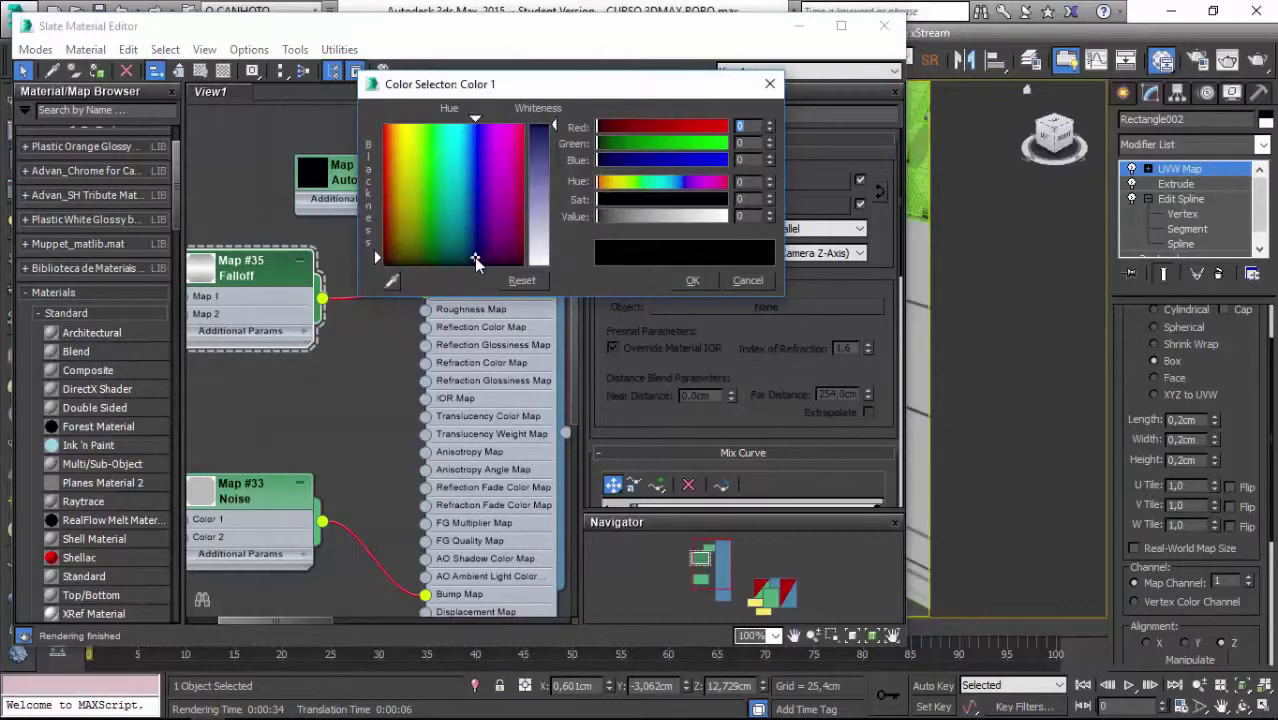
click(685, 283)
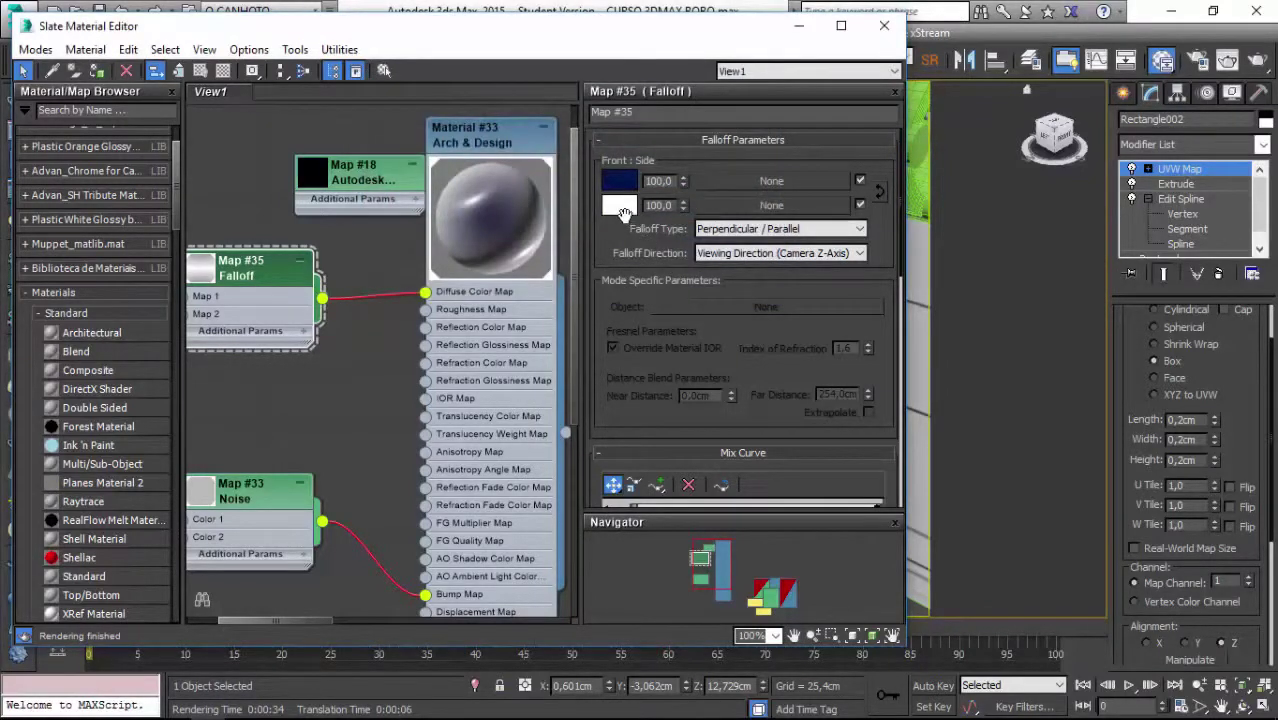
Make the second Falloff colour dark blue as well and render in Mental Ray
click(618, 206)
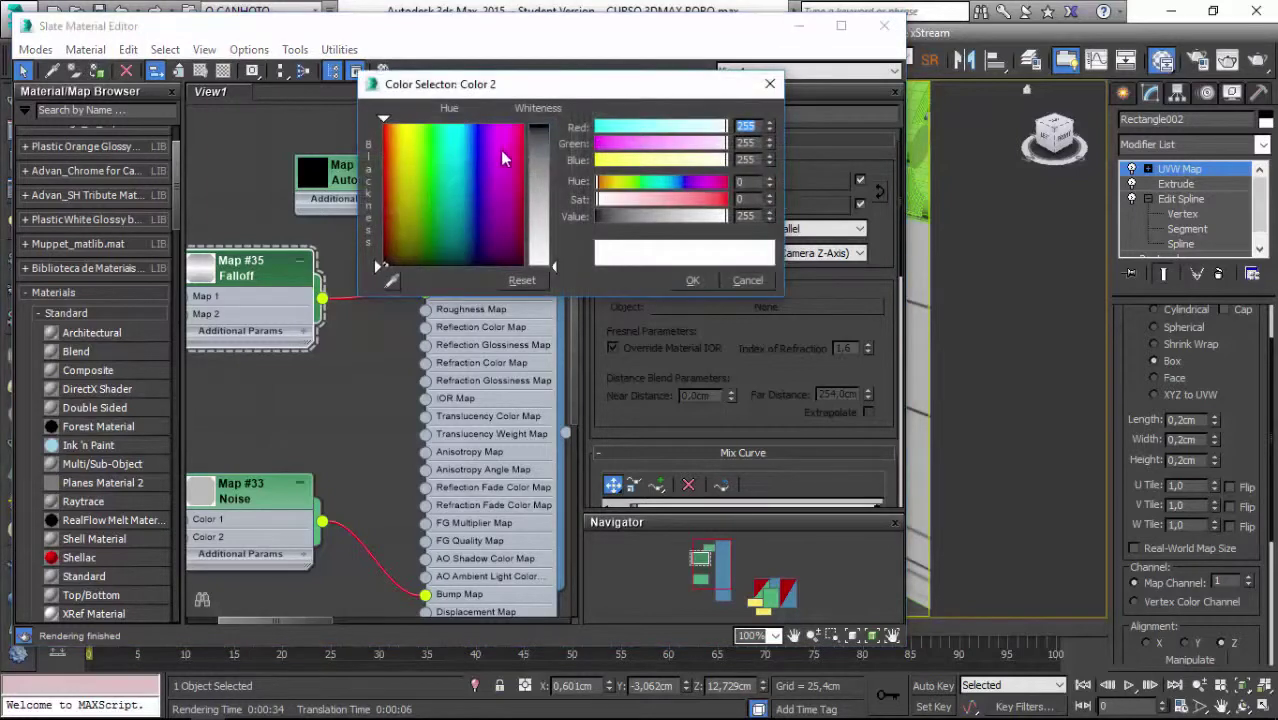
click(475, 214)
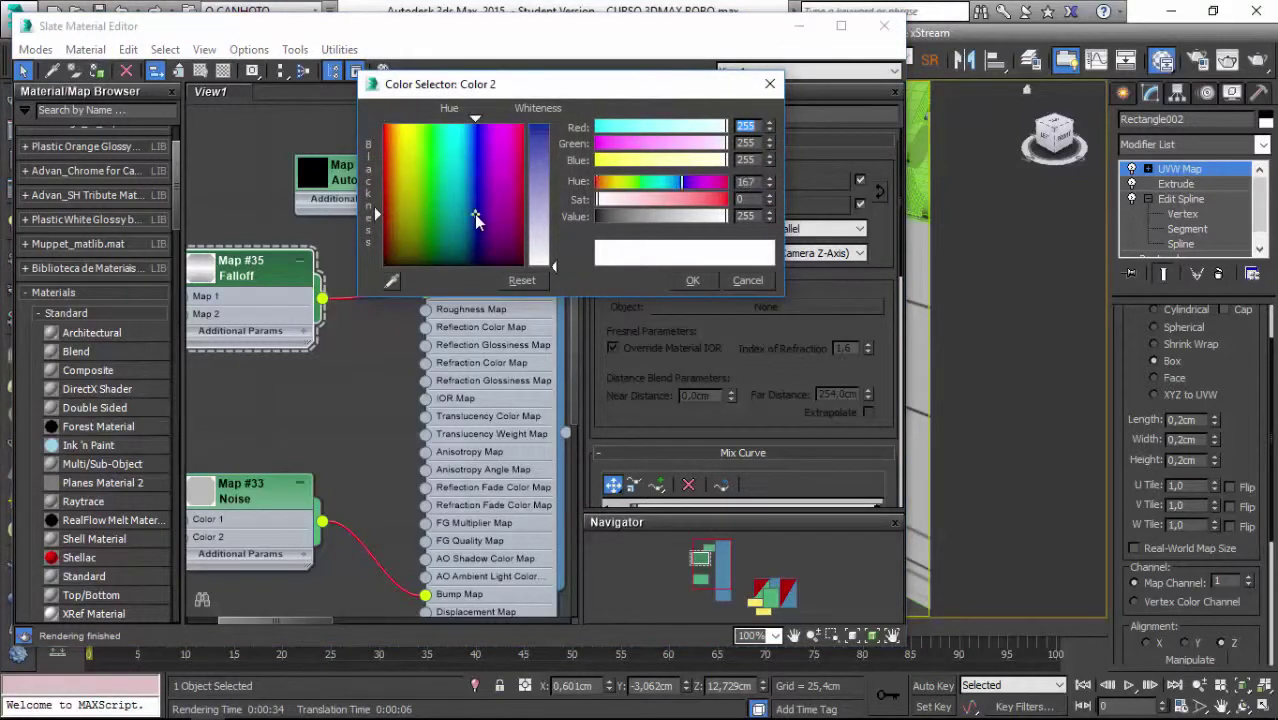
click(536, 134)
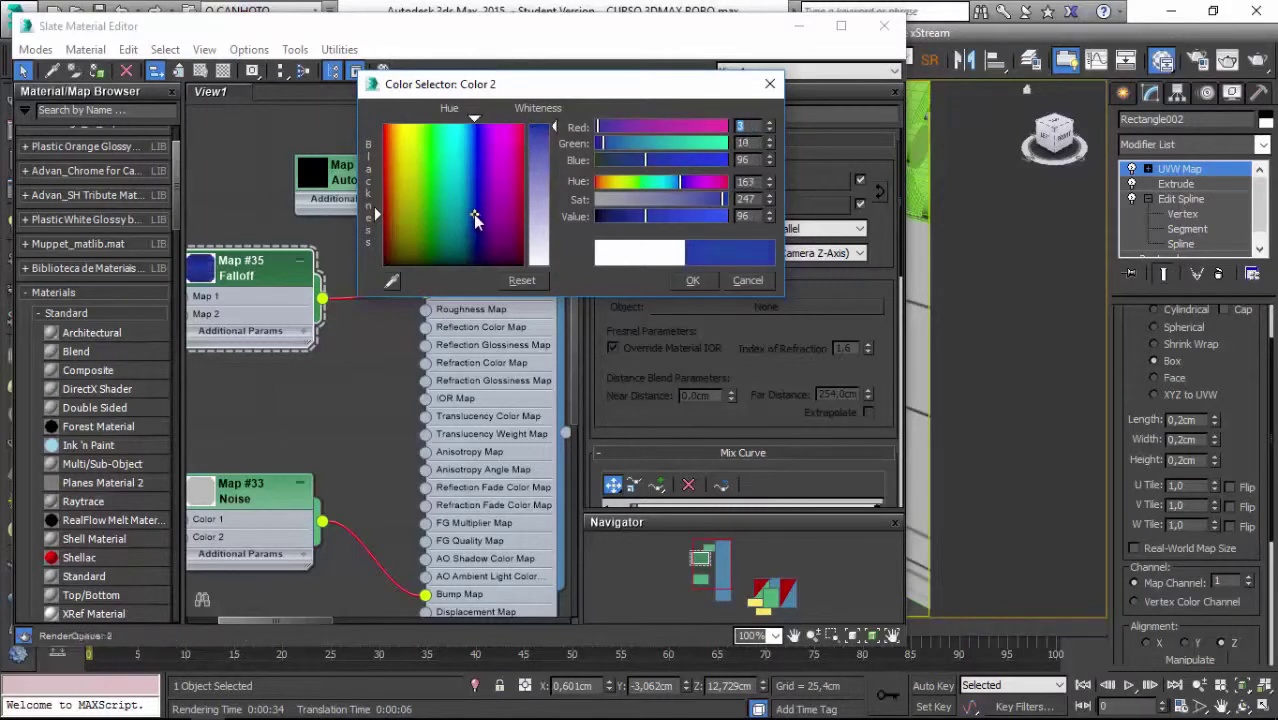
drag(474, 215, 475, 244)
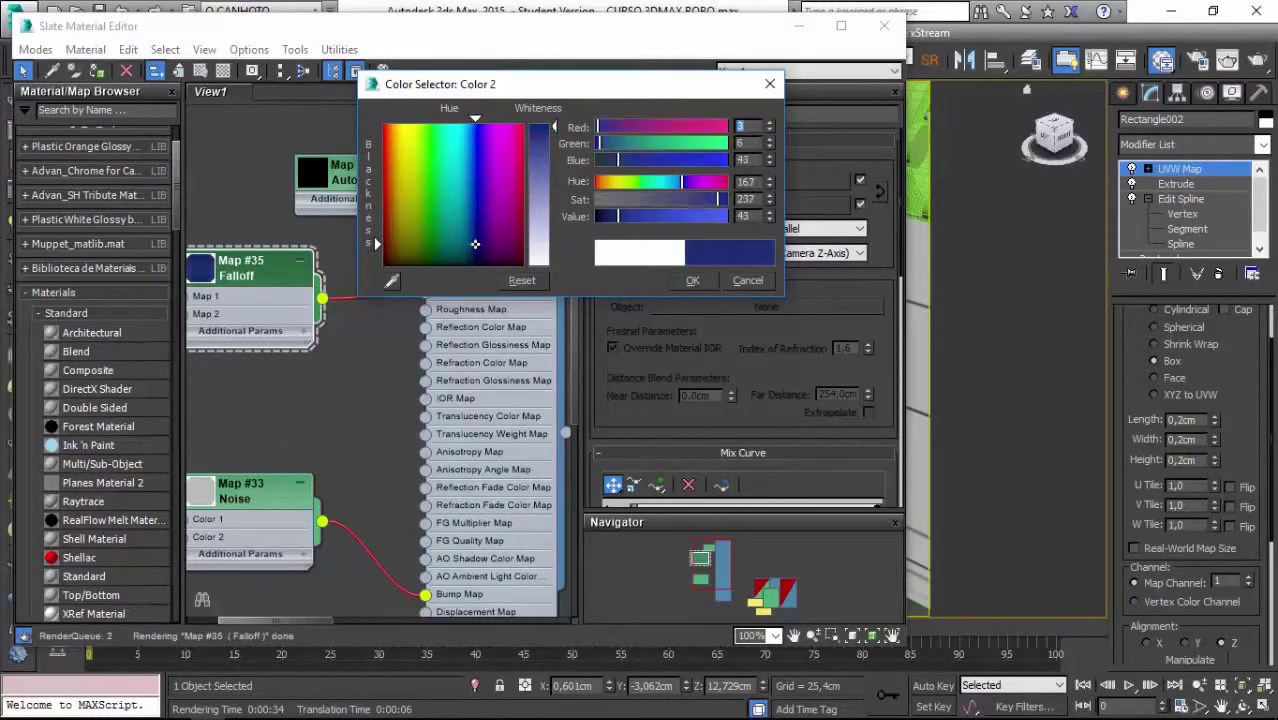
click(699, 281)
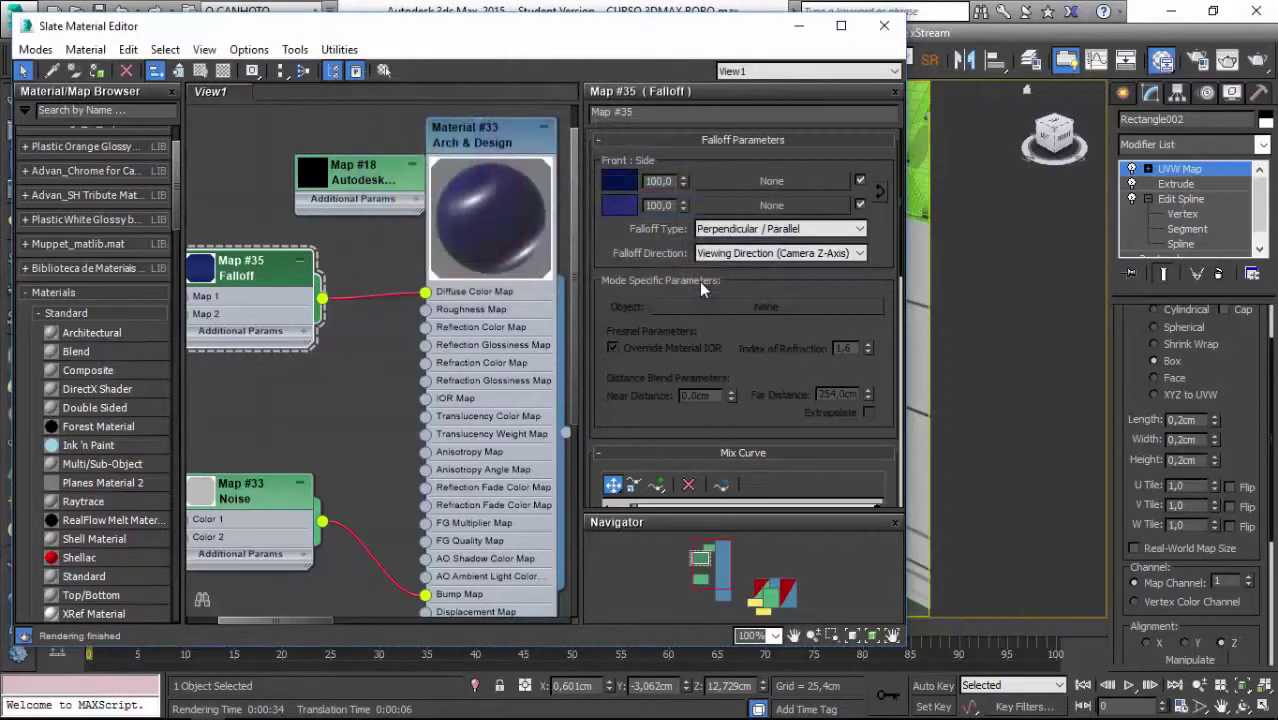
click(884, 25)
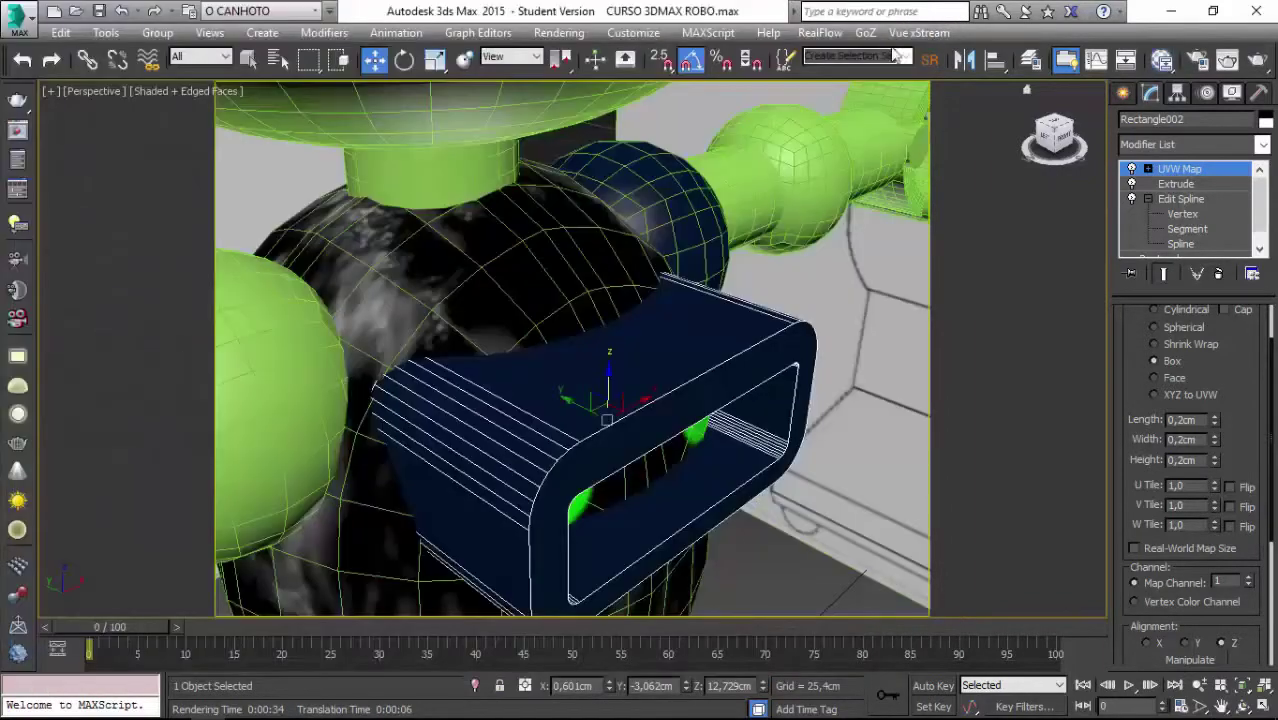
click(1257, 60)
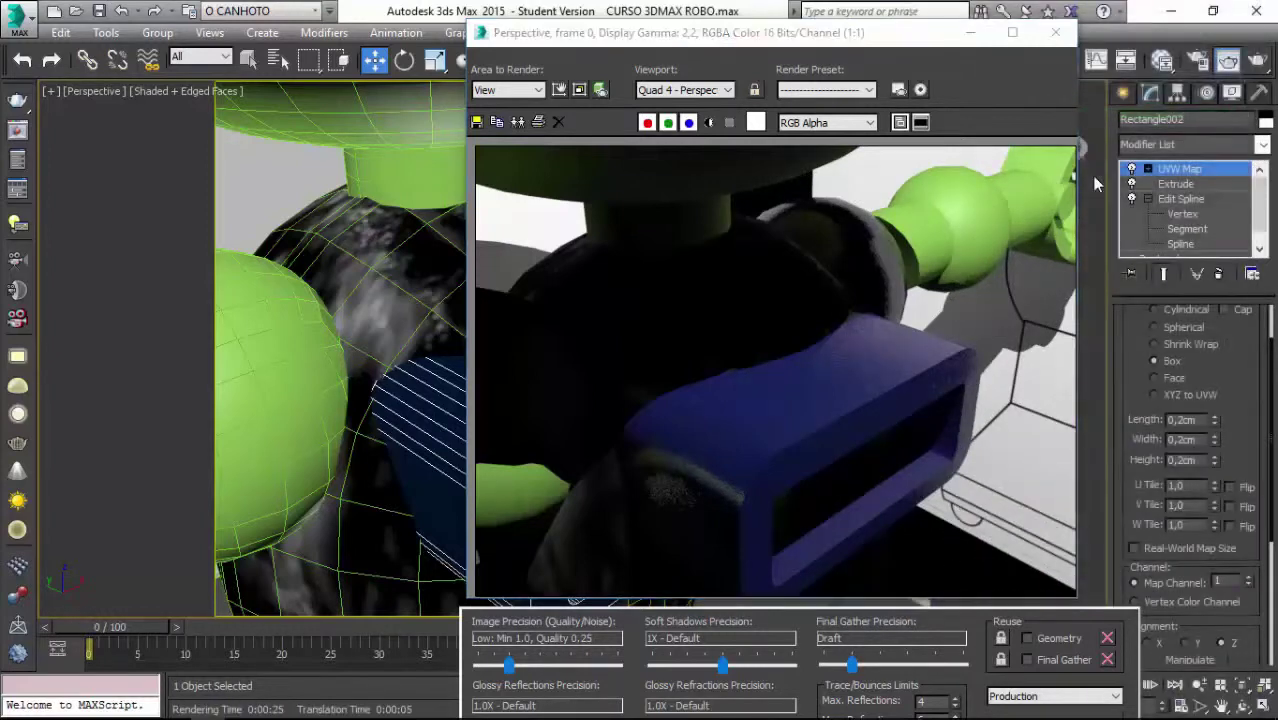
Close the finished render and reopen the Slate Material Editor
click(1055, 32)
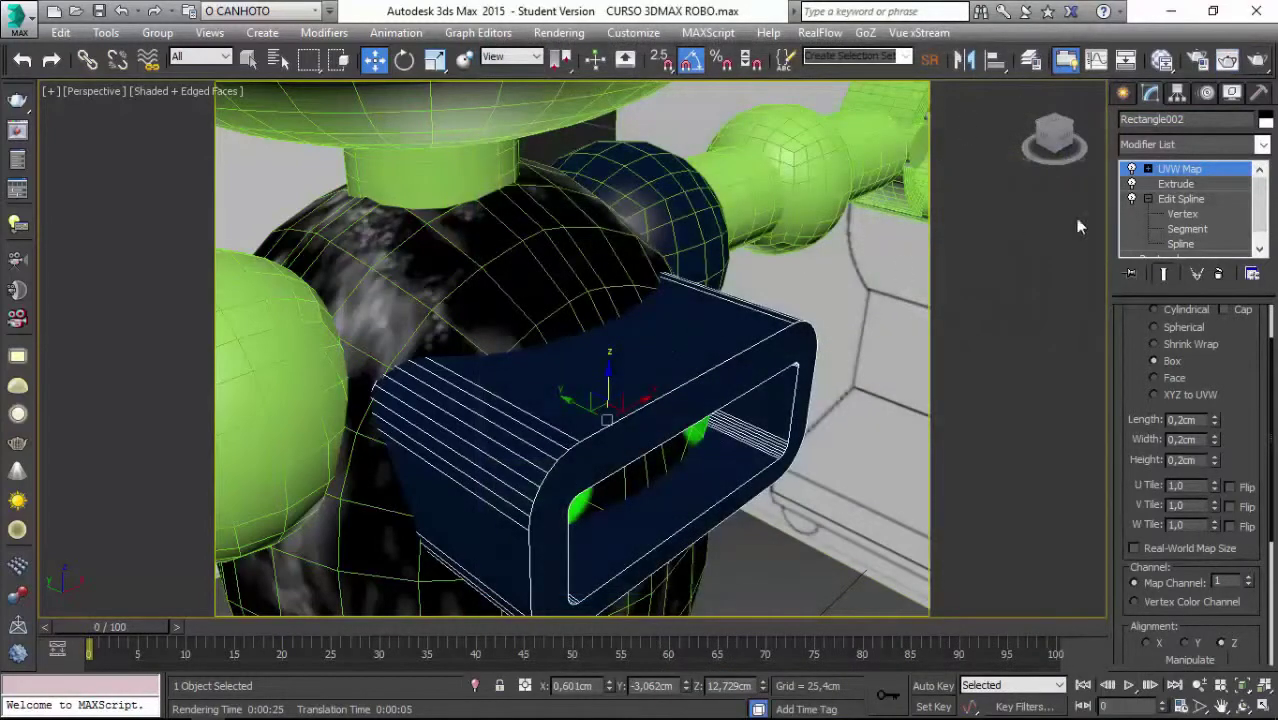
click(1162, 59)
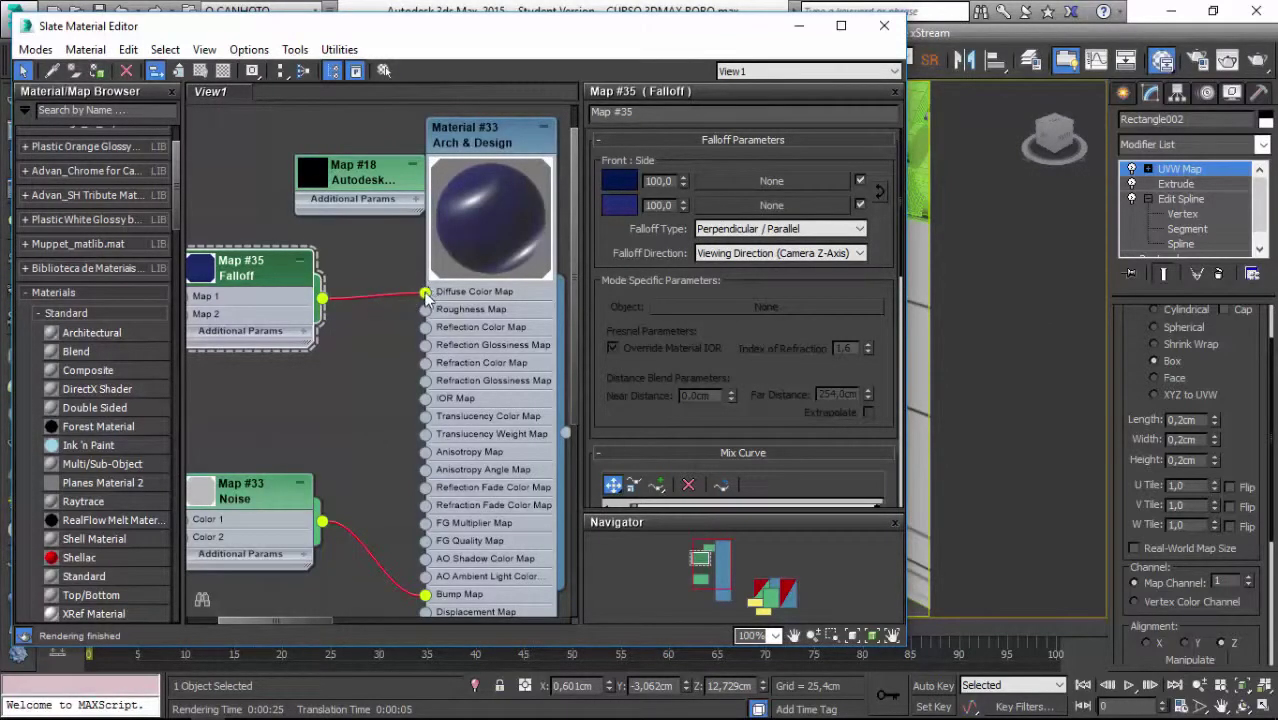
Detach the Falloff from Material #33's Diffuse Color and view the whole robot
drag(425, 292, 352, 348)
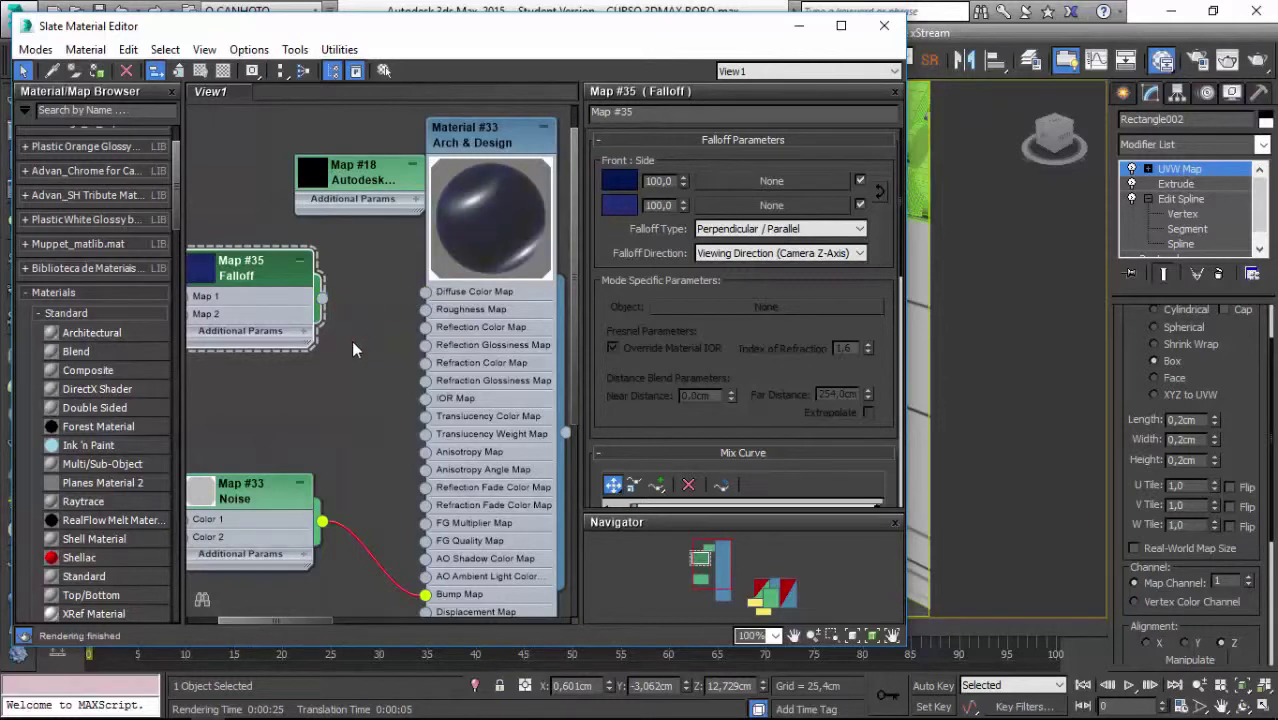
click(480, 213)
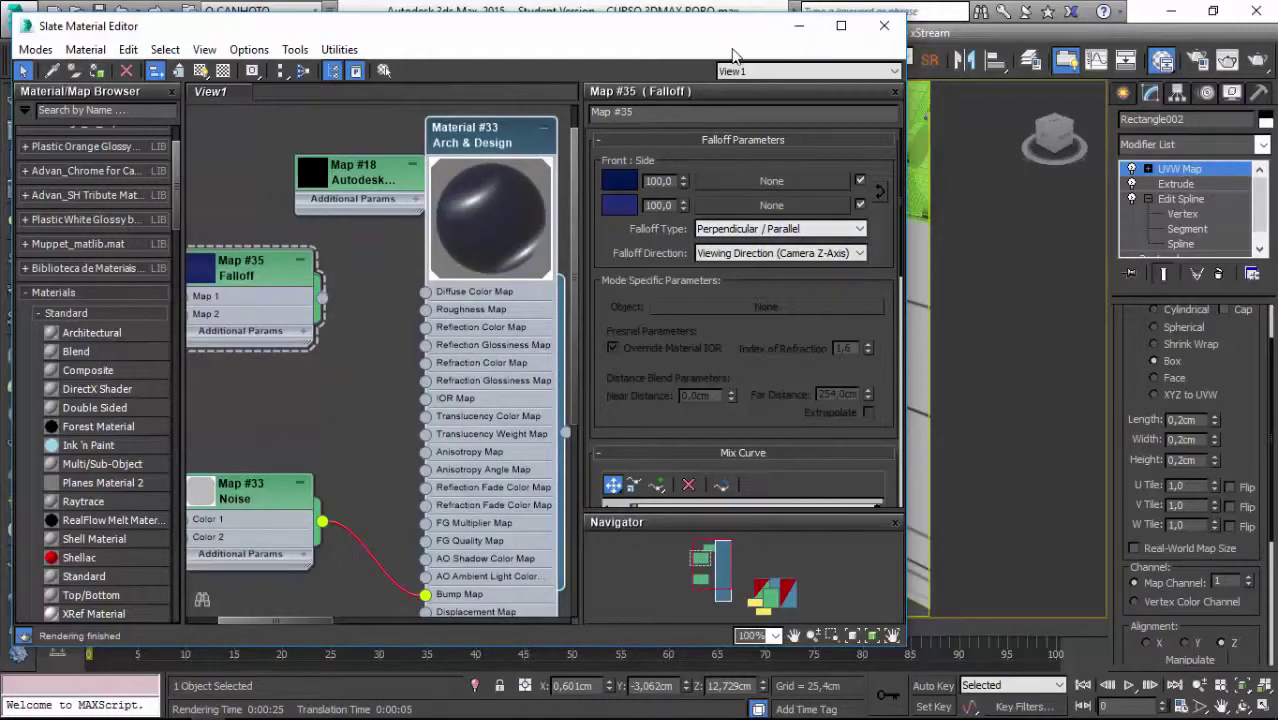
drag(712, 48, 166, 86)
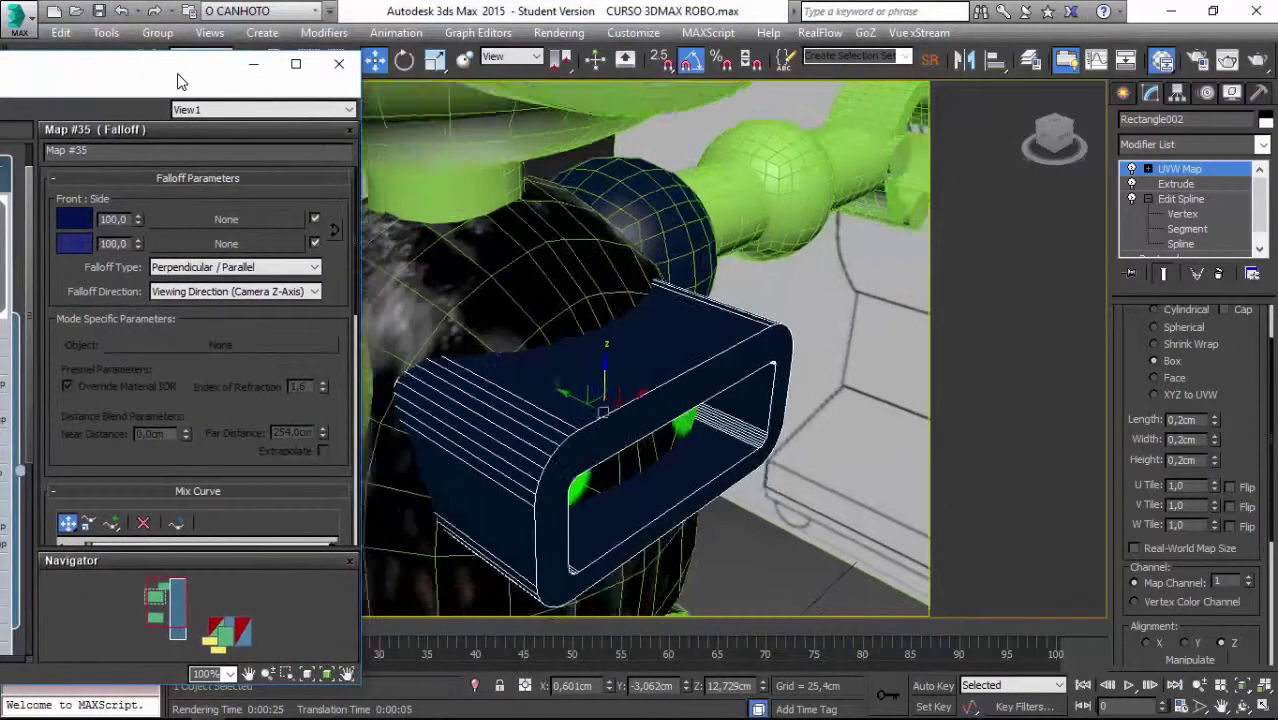
scroll(640, 350, down, 3)
mouse_move(600, 300)
alt+middle_down()
mouse_move(448, 269)
mouse_move(535, 365)
mouse_move(499, 337)
alt+middle_up()
scroll(497, 339, down, 3)
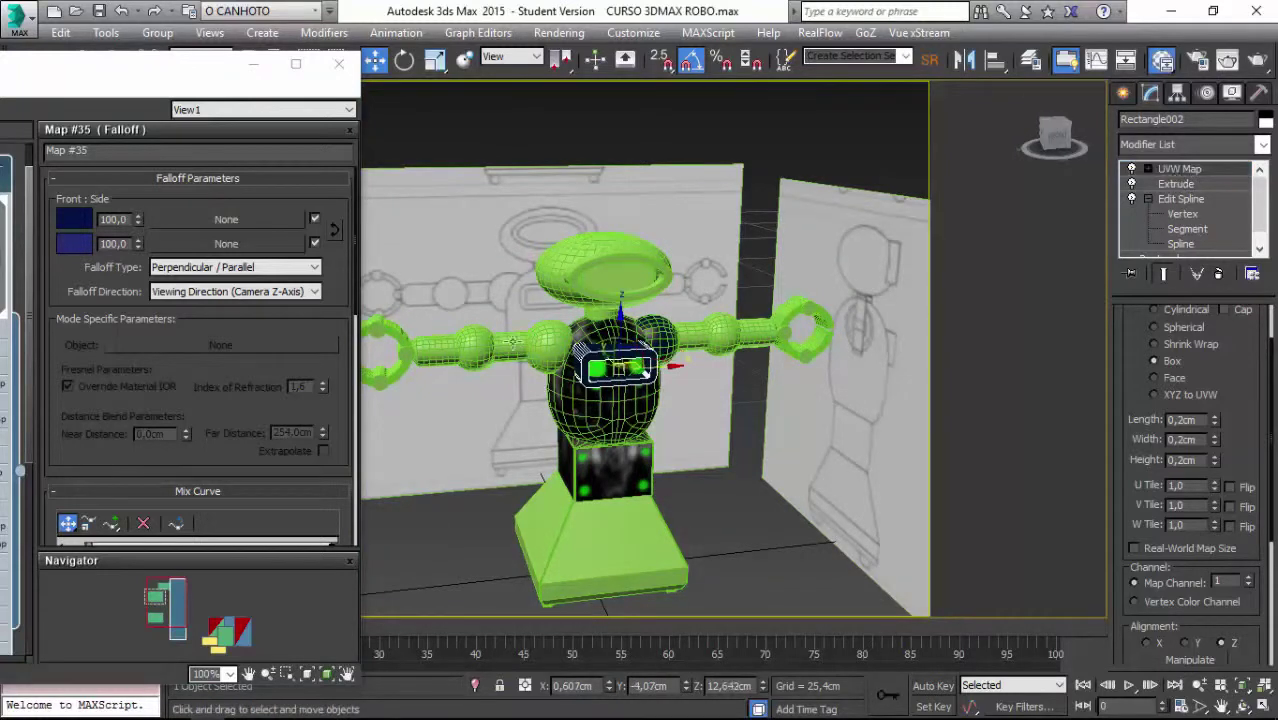
Select both arms' cylinders, the head and the right-hand ring pieces, removing one wrong pick
click(512, 348)
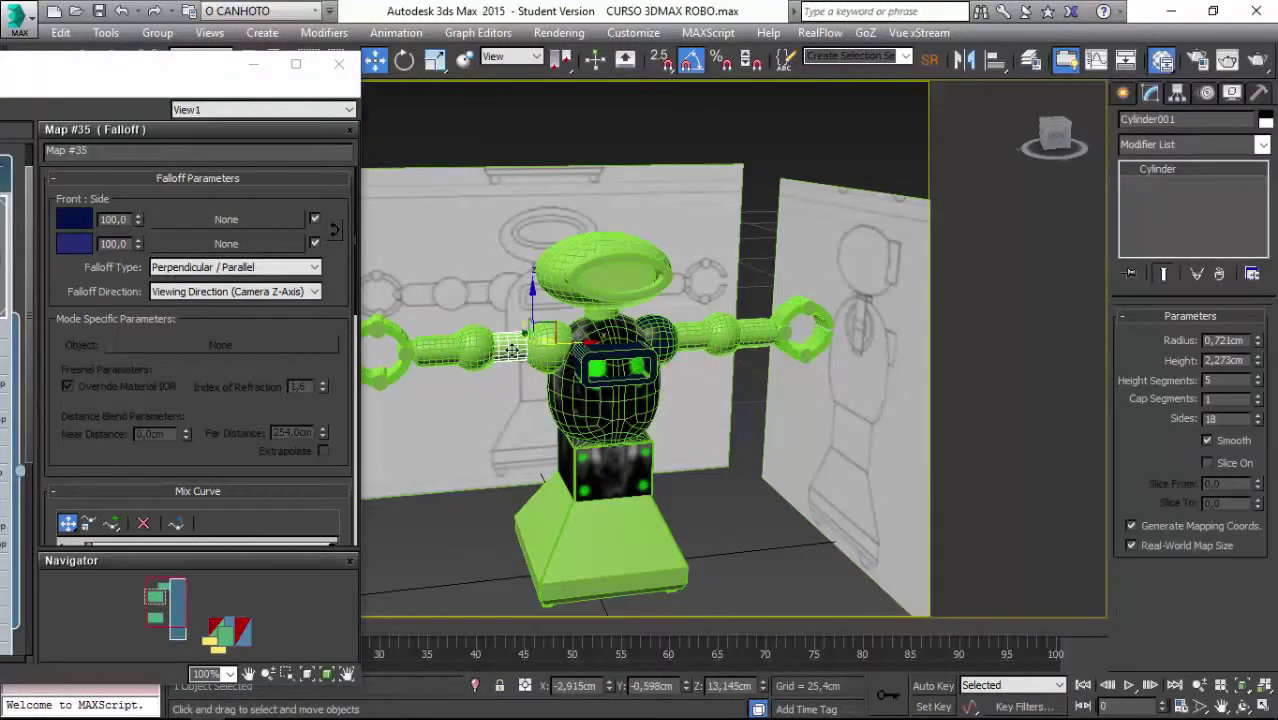
ctrl+click(444, 353)
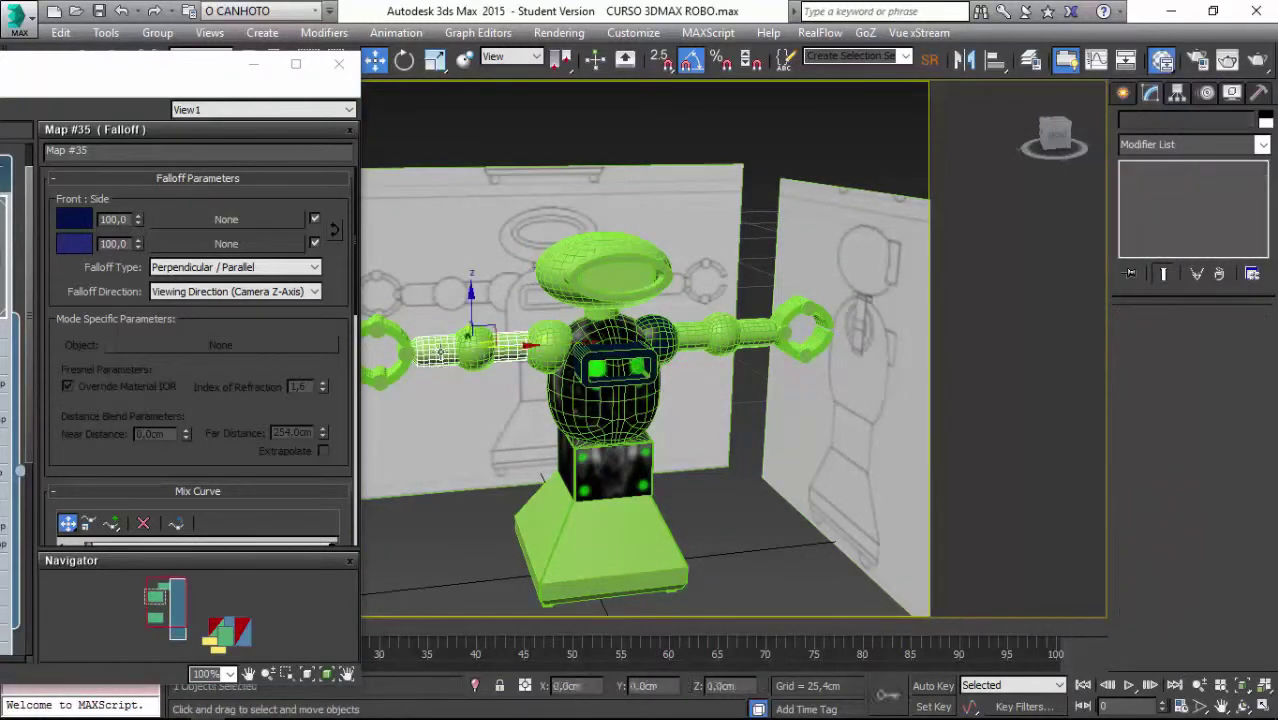
ctrl+click(697, 336)
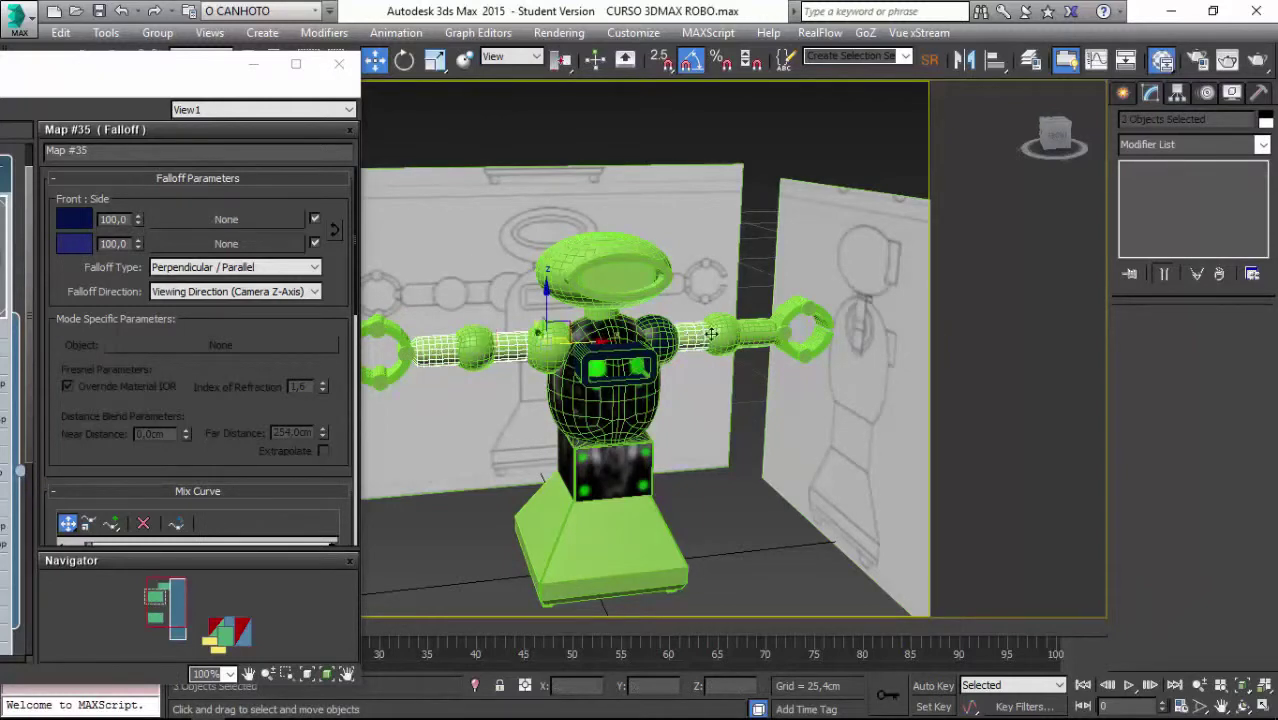
ctrl+click(745, 333)
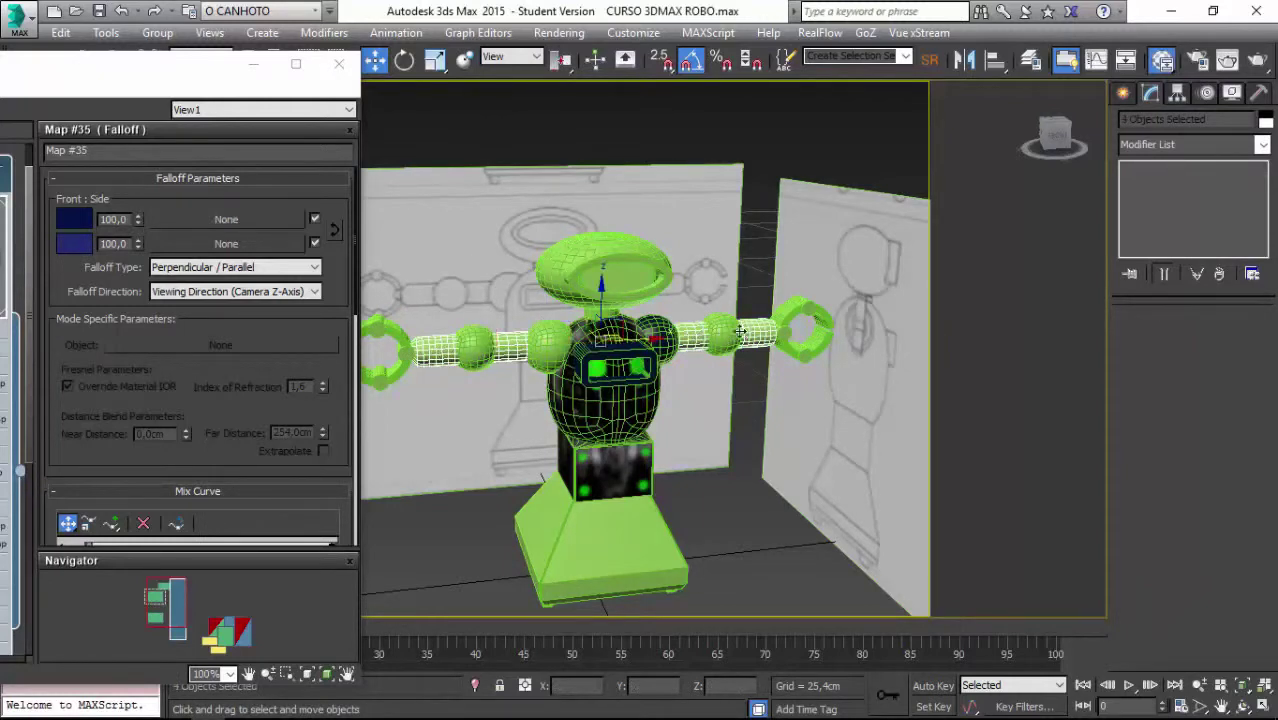
ctrl+click(548, 260)
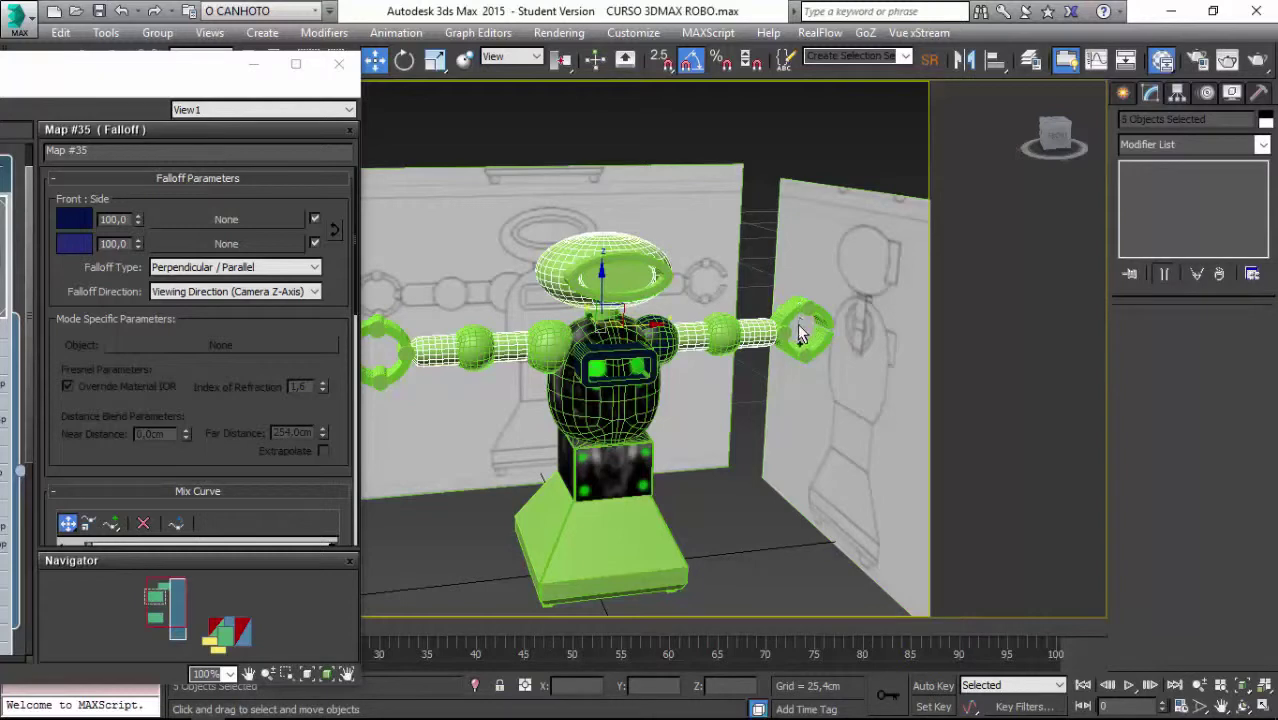
click(786, 334)
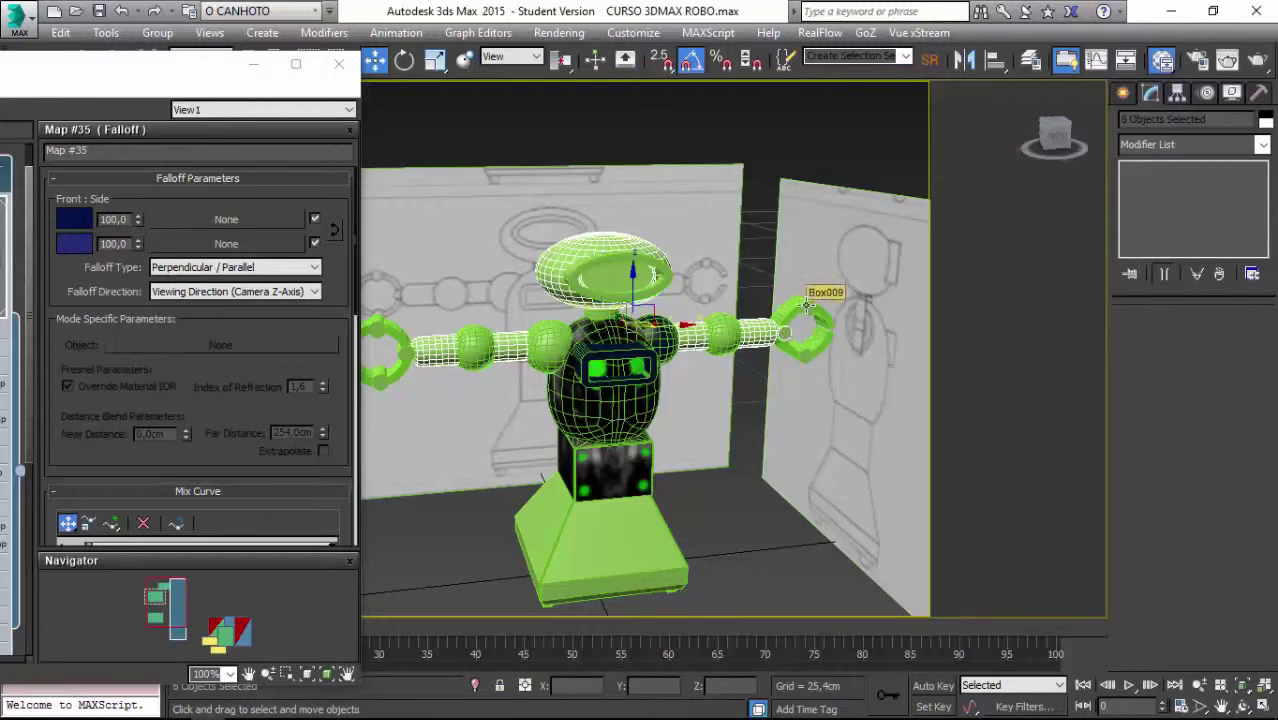
ctrl+click(812, 308)
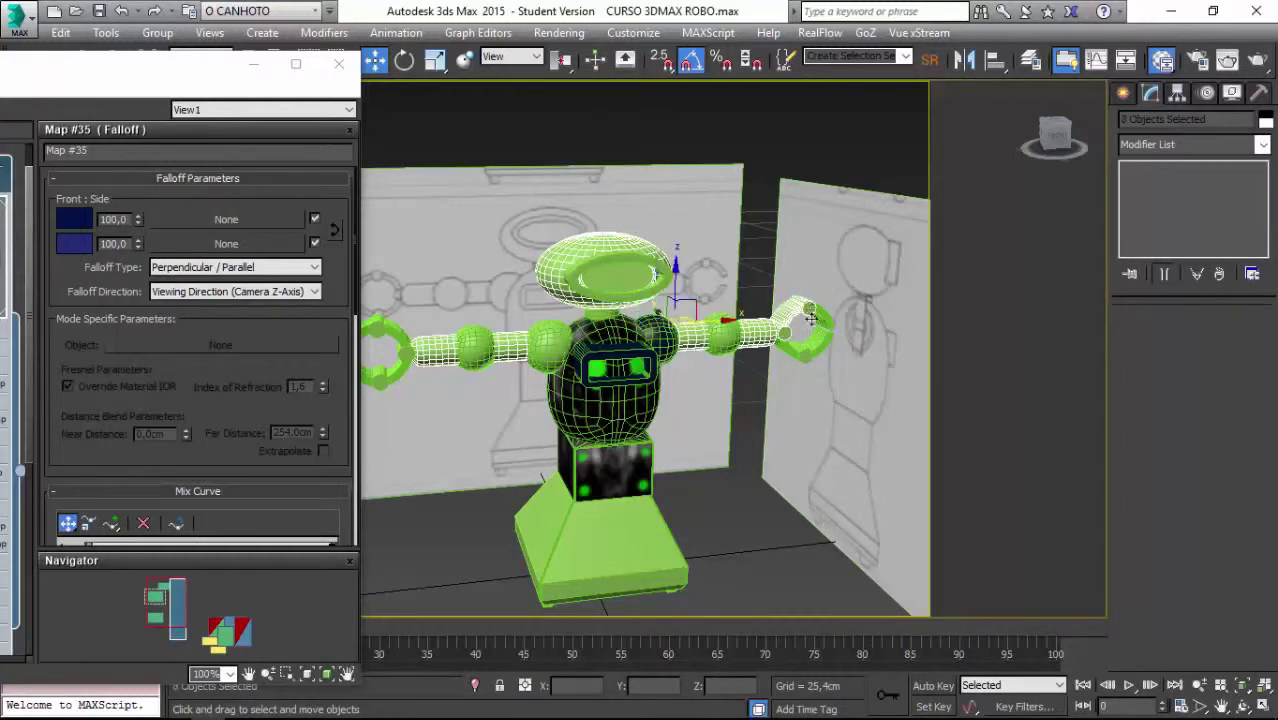
ctrl+click(806, 354)
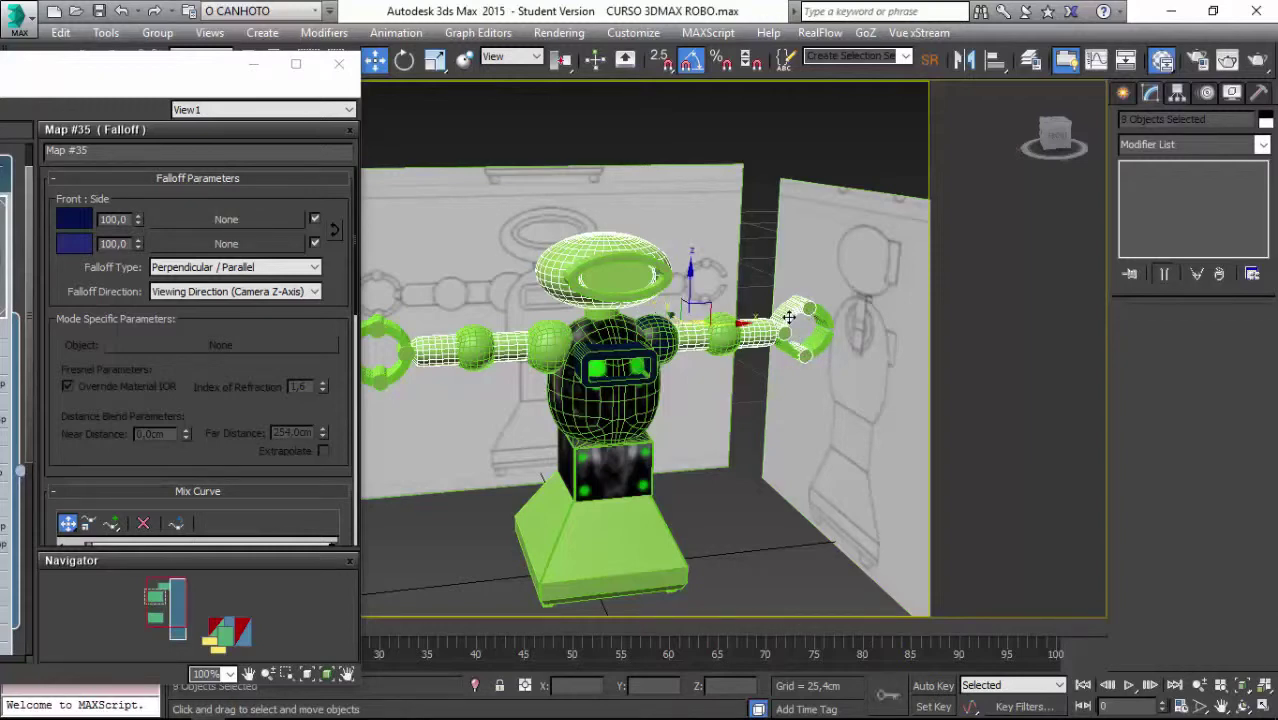
alt+click(789, 317)
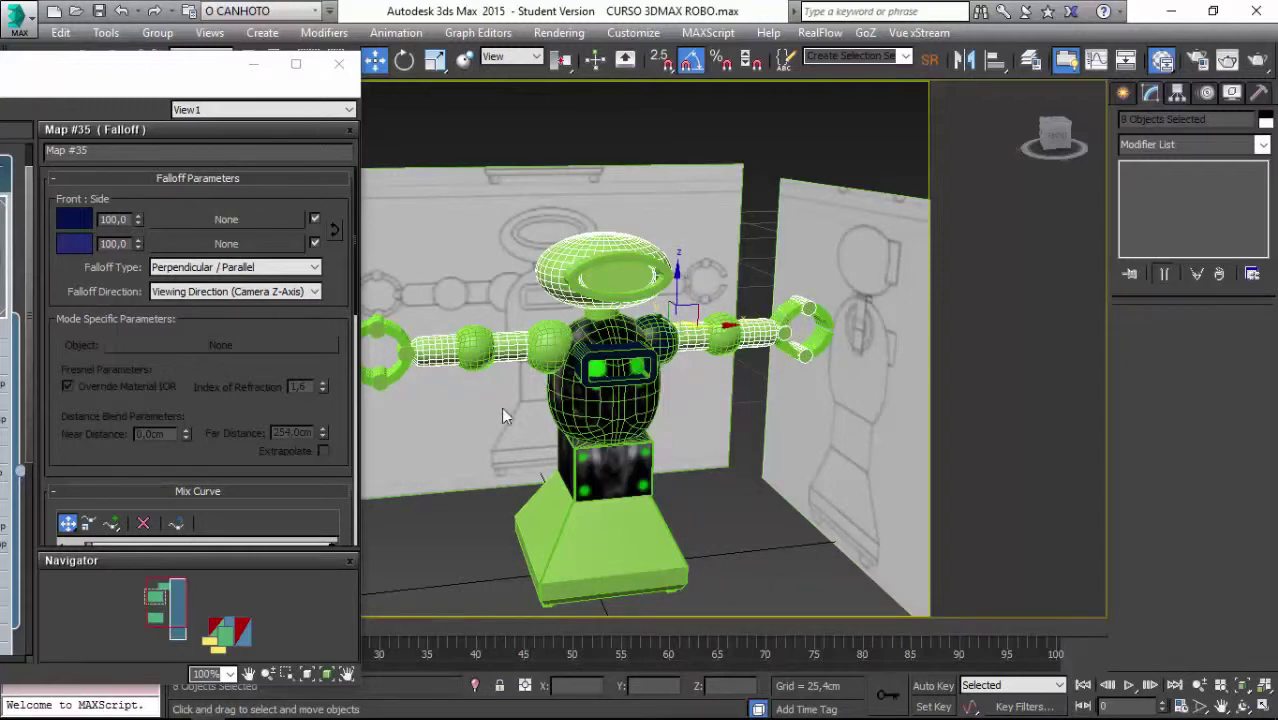
Add the left ring-hand pieces, zooming in closely to correct which ring segments are included
alt+middle_drag(449, 417, 449, 417)
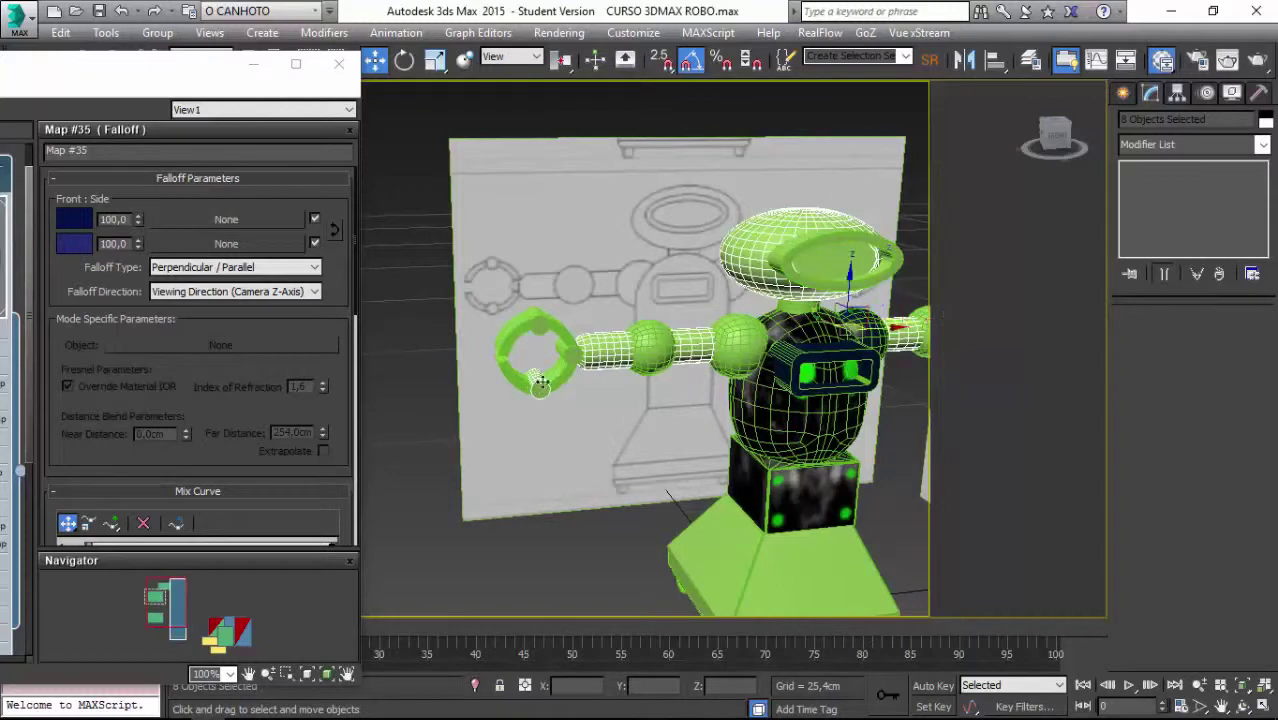
ctrl+click(568, 352)
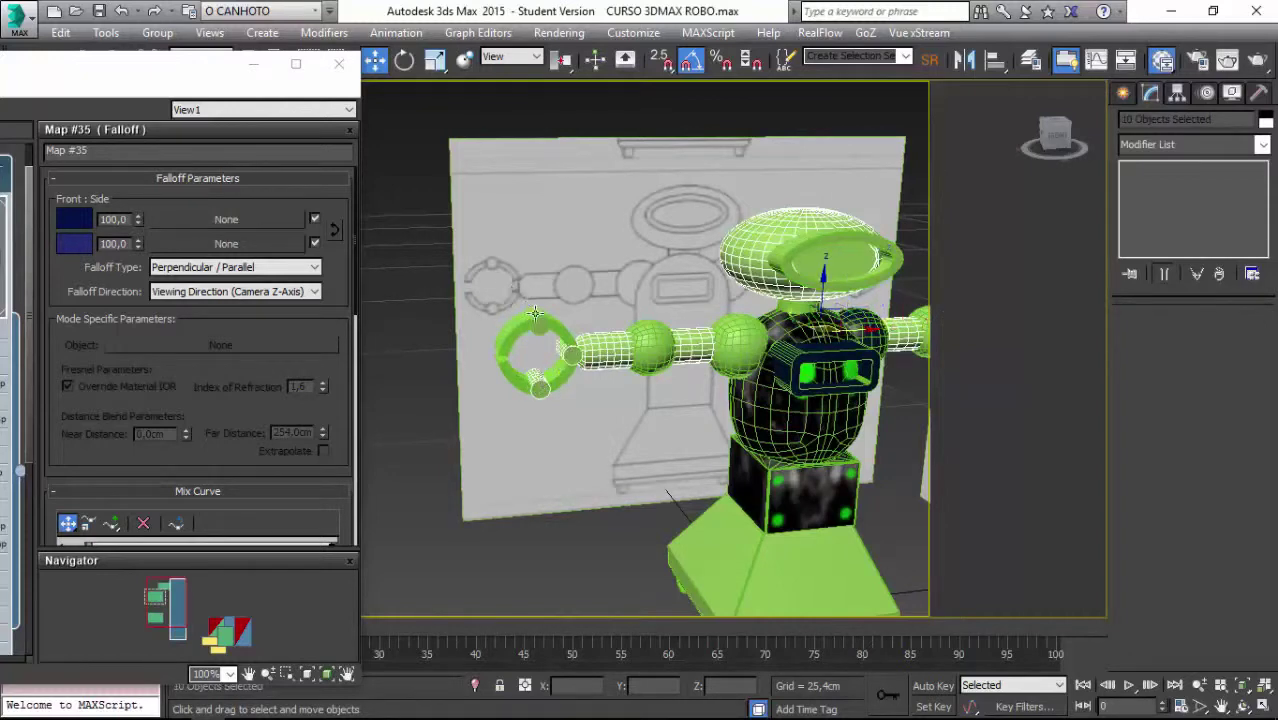
ctrl+click(538, 317)
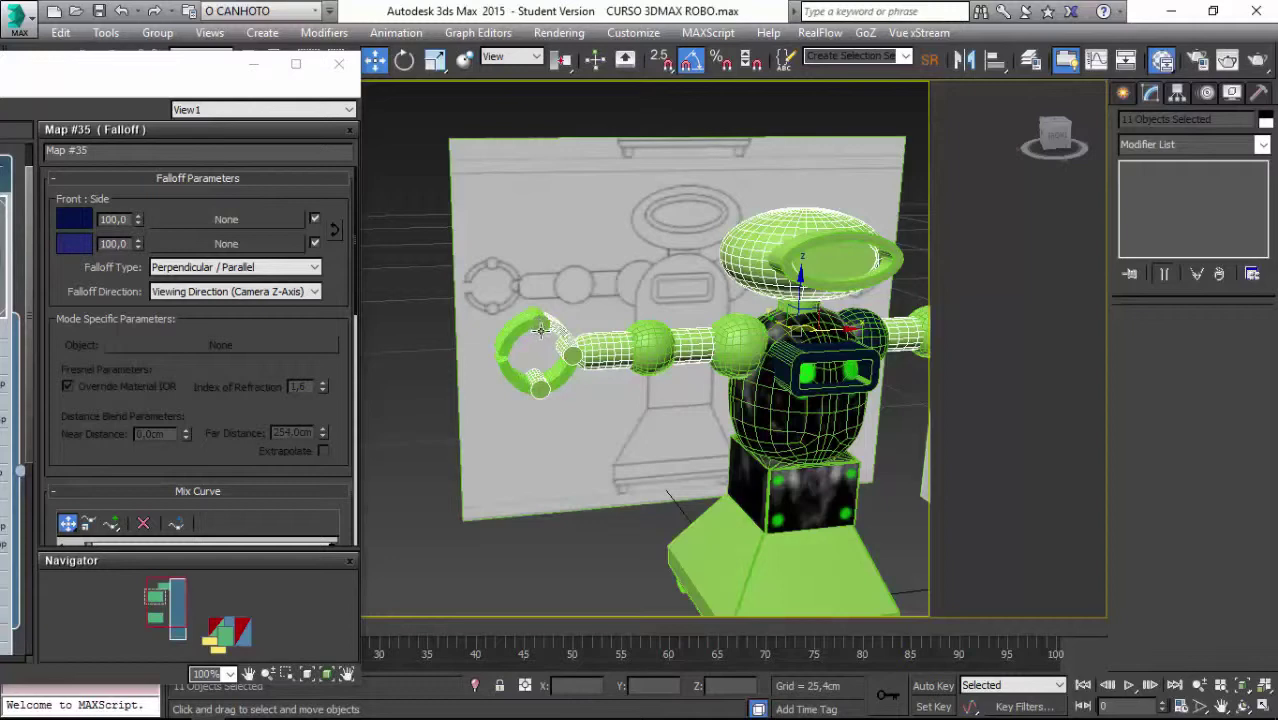
ctrl+click(541, 330)
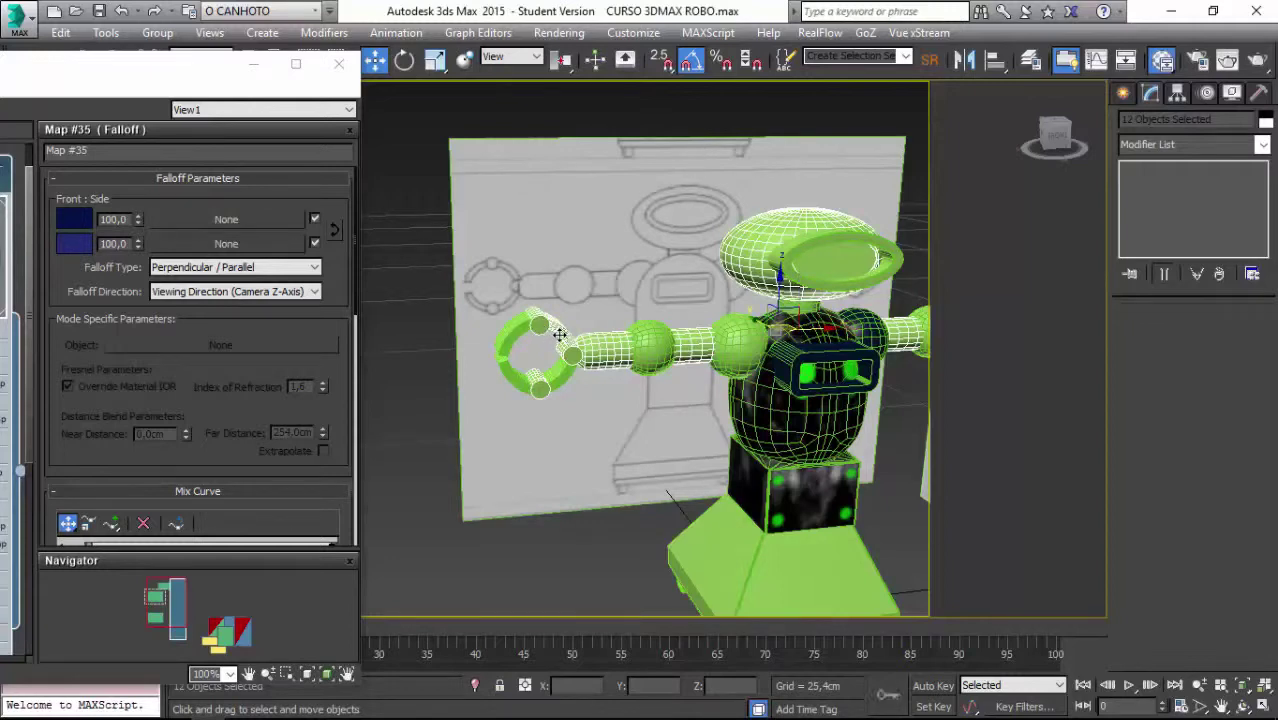
ctrl+click(560, 335)
alt+click(561, 334)
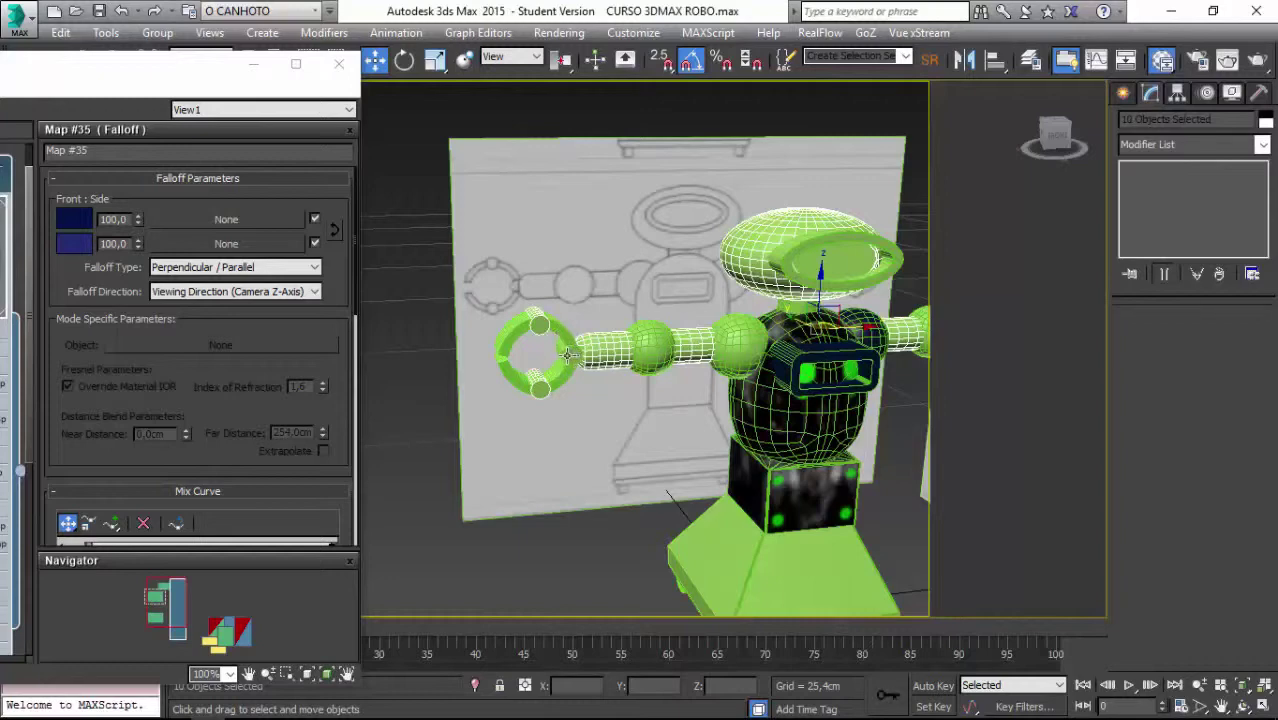
ctrl+click(562, 352)
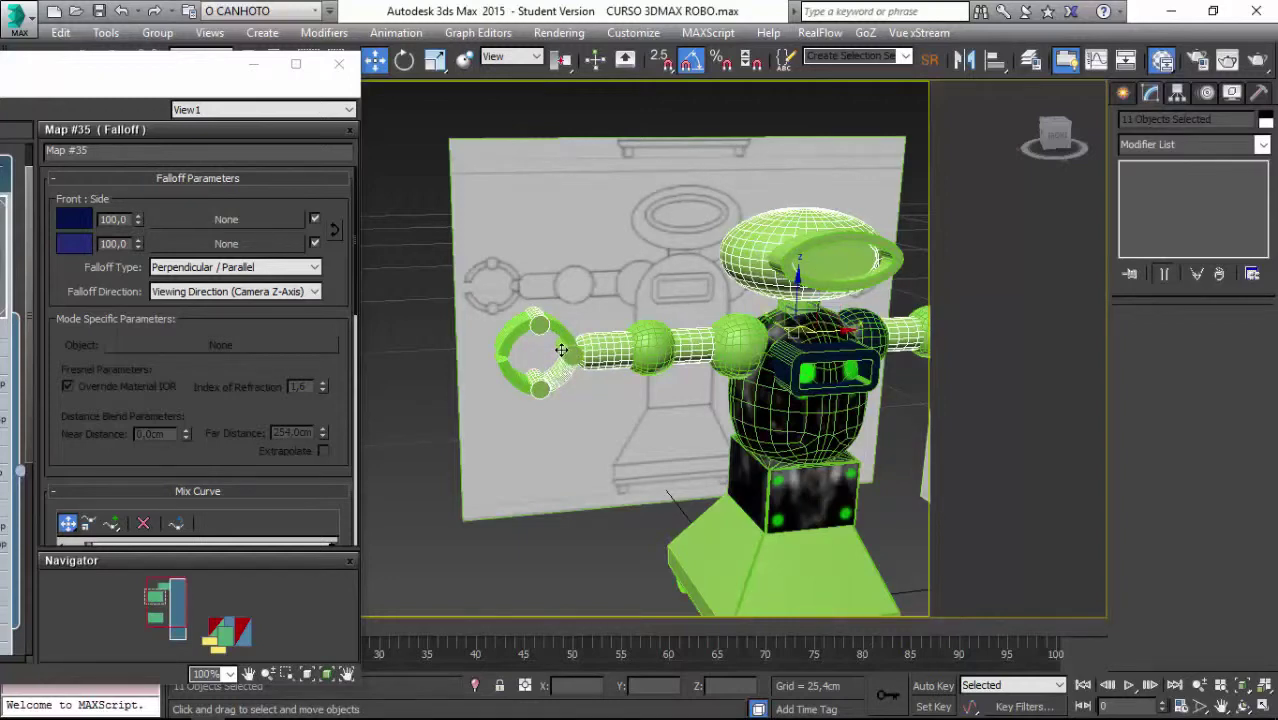
scroll(561, 349, up, 1)
scroll(561, 349, up, 1)
scroll(561, 349, up, 3)
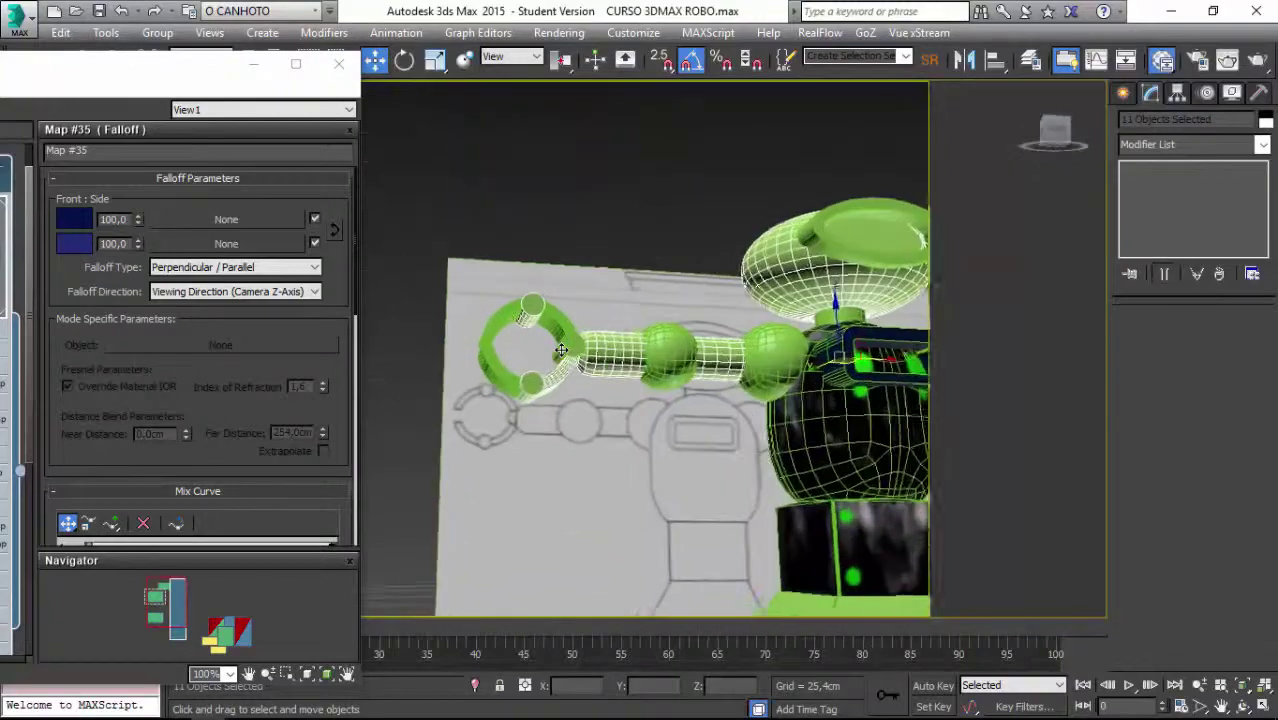
scroll(561, 349, up, 2)
alt+middle_drag(561, 349, 666, 410)
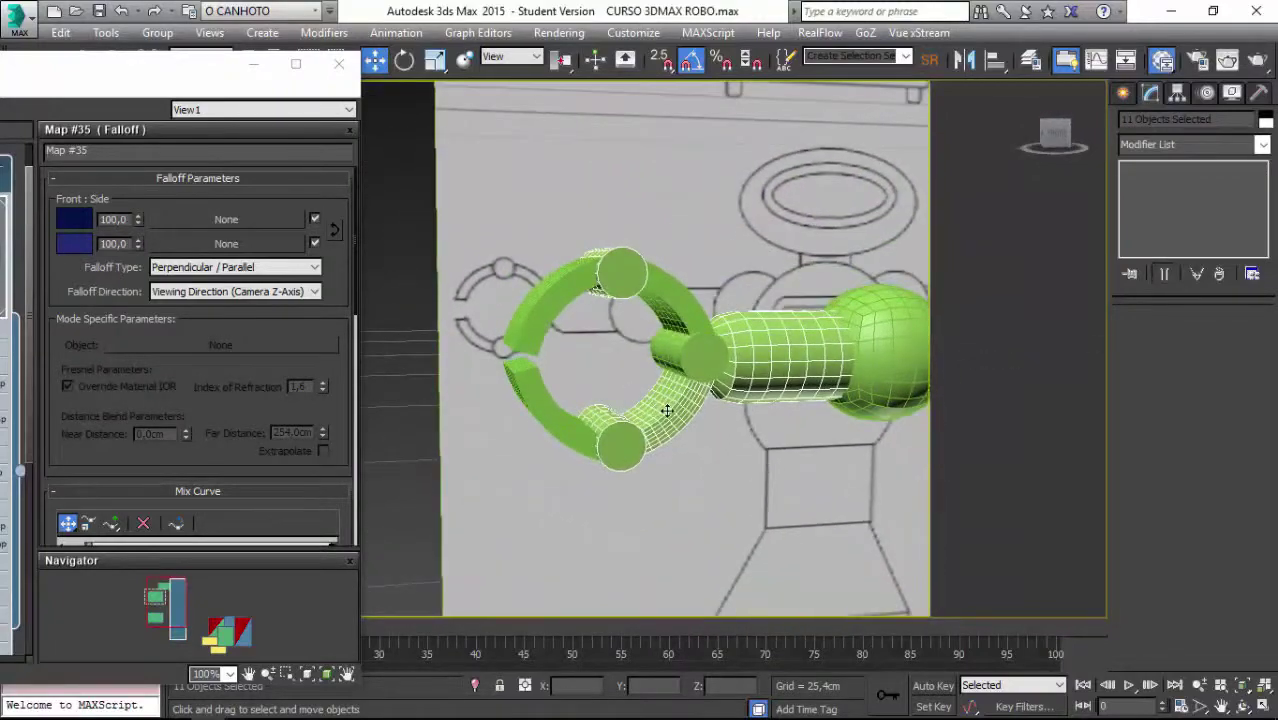
alt+click(666, 410)
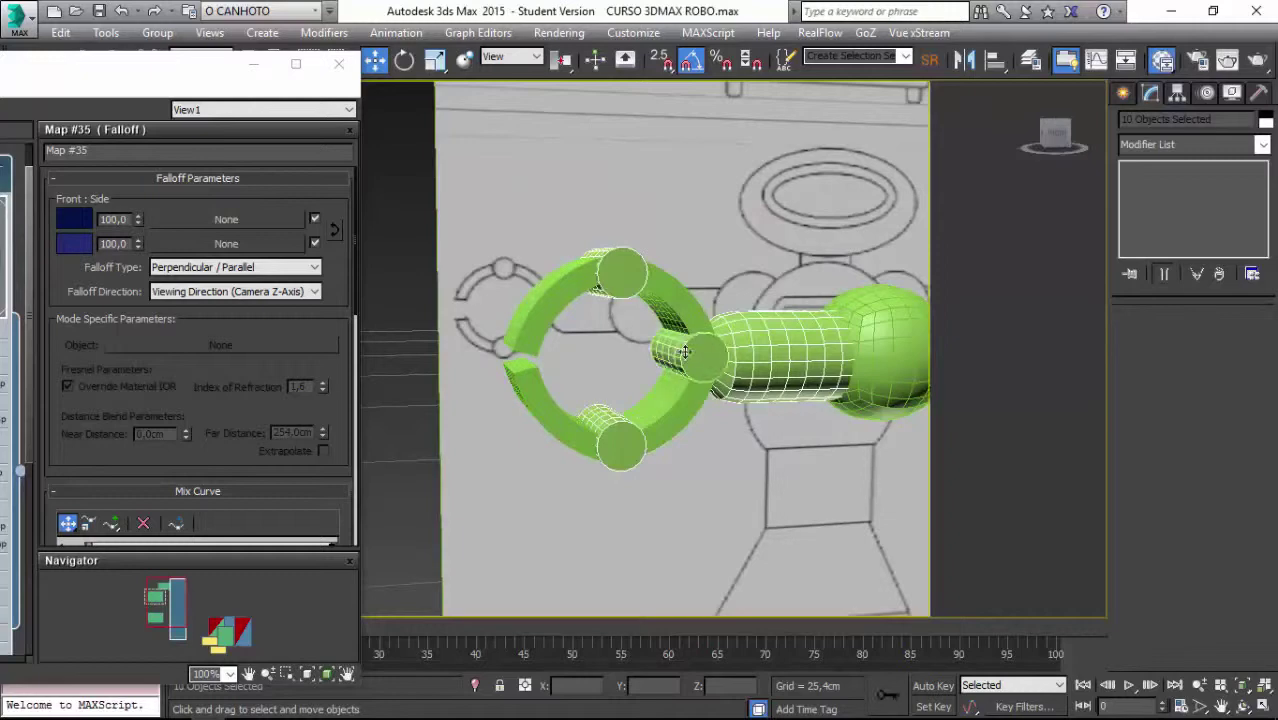
Add the robot's body to bring the selection to 13 objects
key(z)
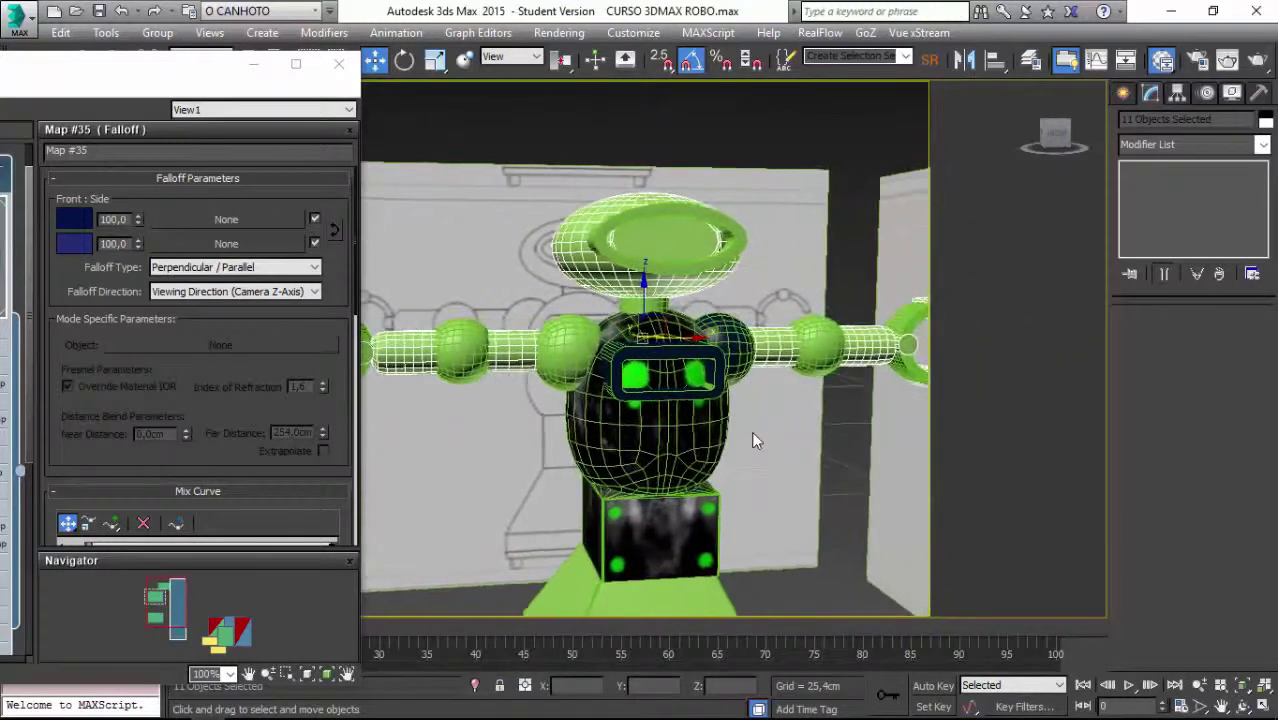
ctrl+click(695, 438)
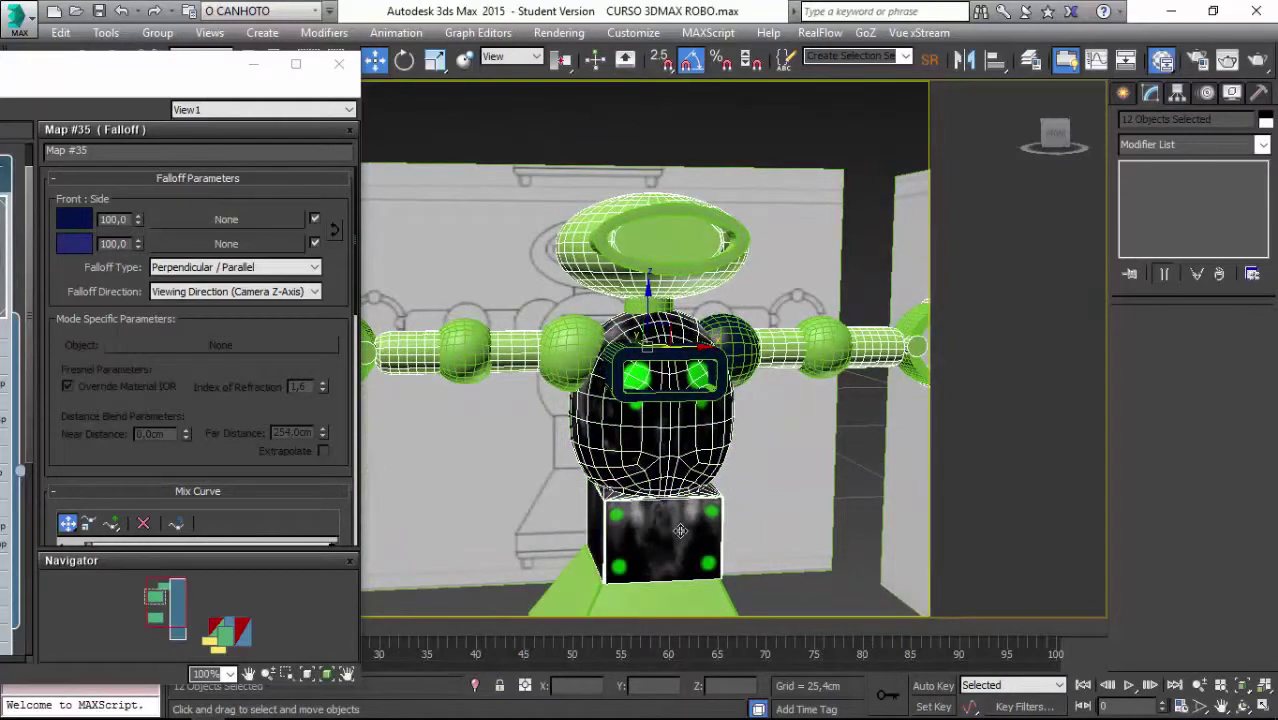
mouse_move(649, 597)
alt+middle_down()
mouse_move(636, 524)
mouse_move(422, 217)
mouse_move(300, 223)
alt+middle_up()
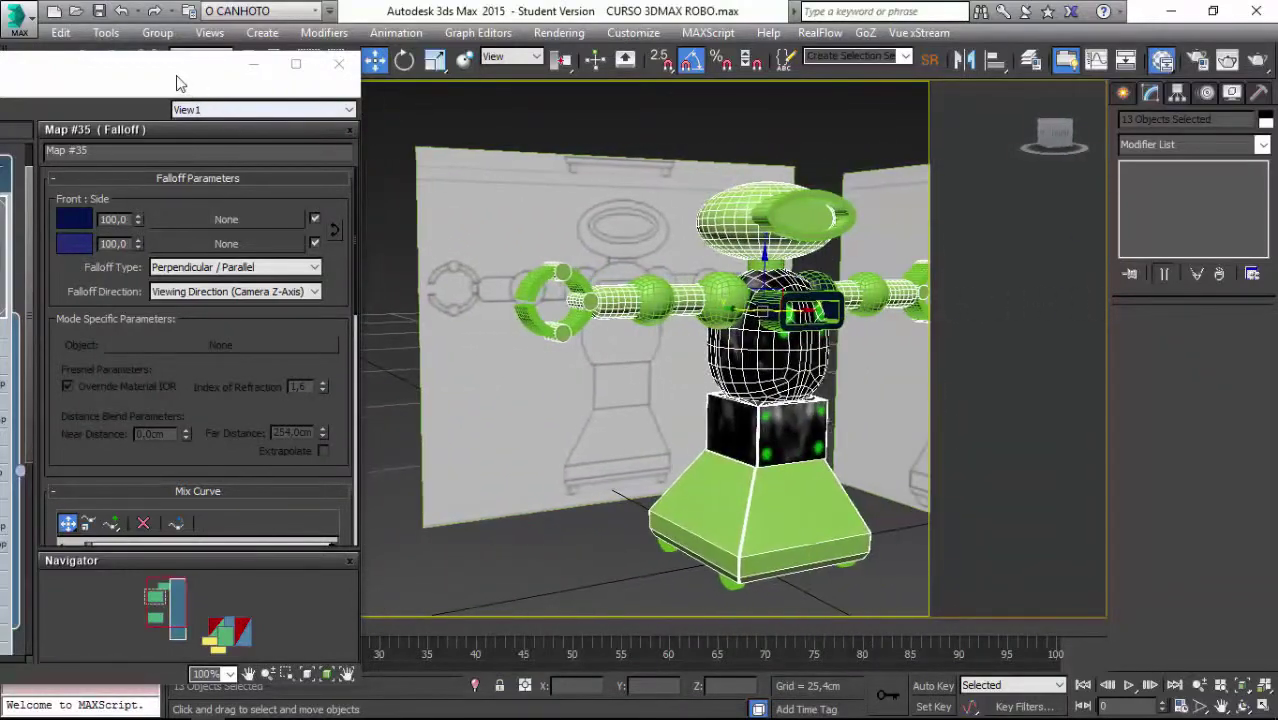
drag(181, 66, 724, 107)
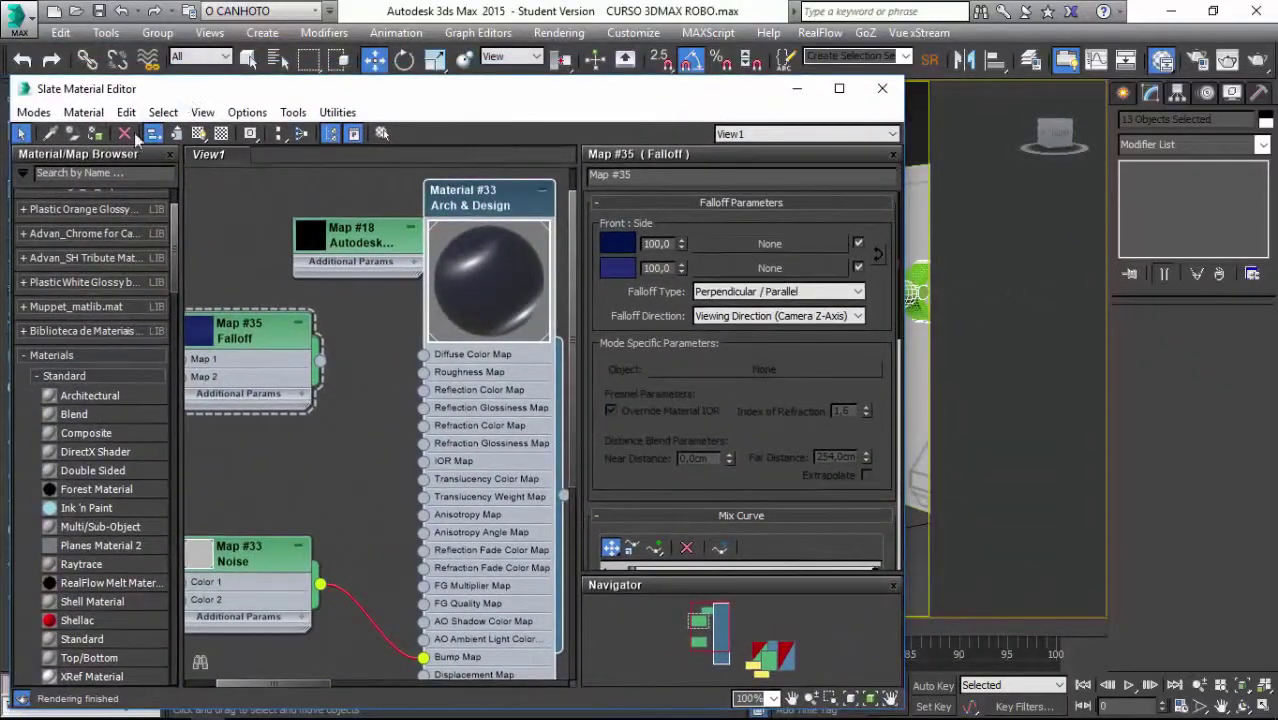
Render the Perspective view to check the navy Material #33 on the arms, head and body
click(890, 90)
alt+middle_drag(893, 92, 893, 92)
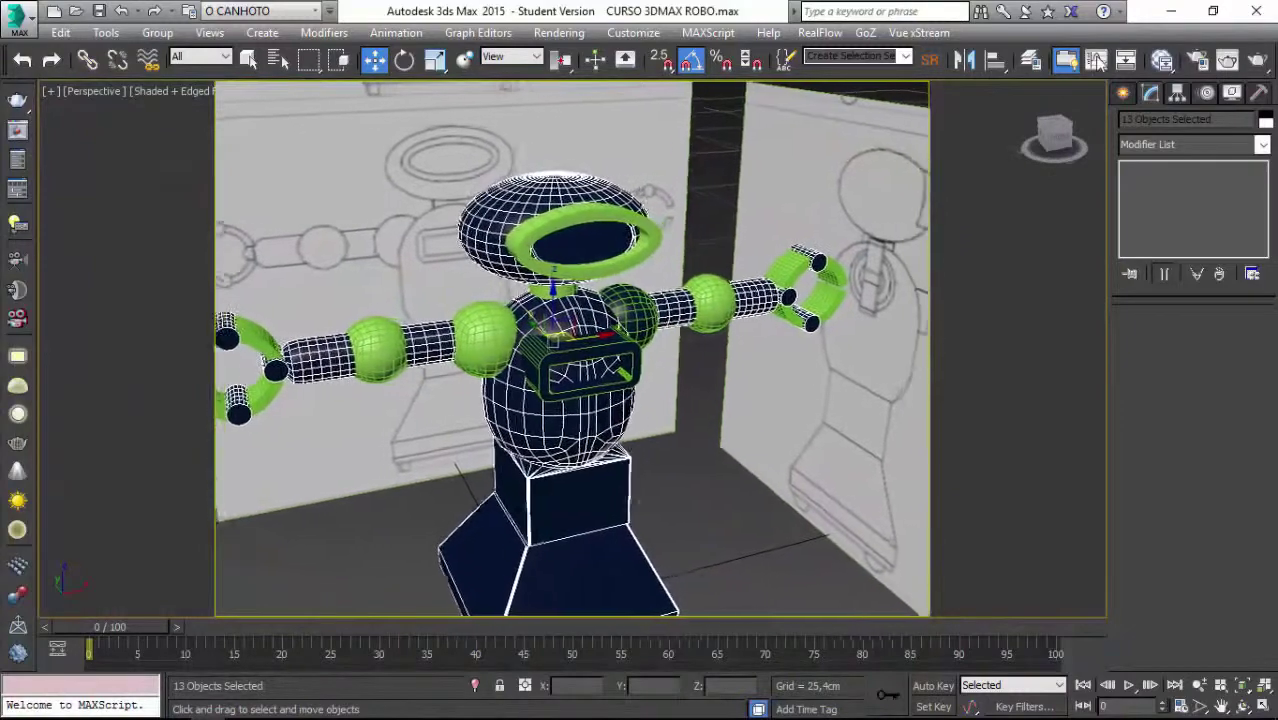
click(1258, 62)
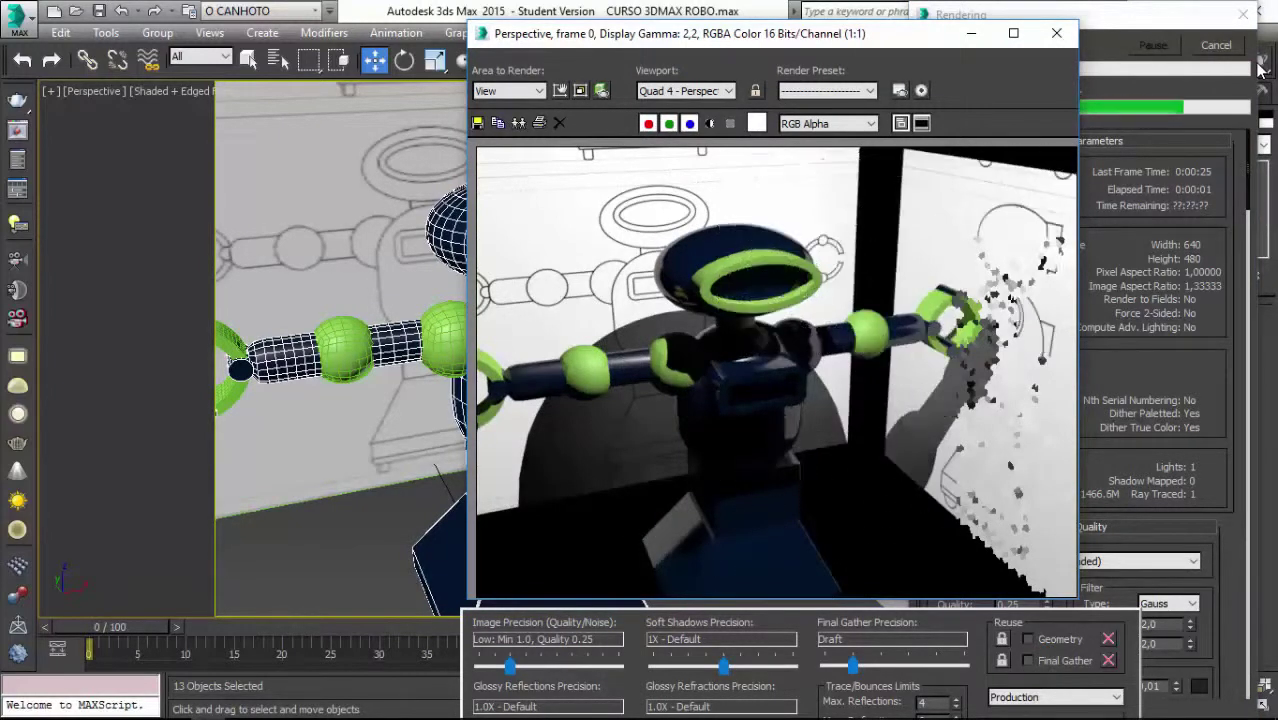
click(1056, 34)
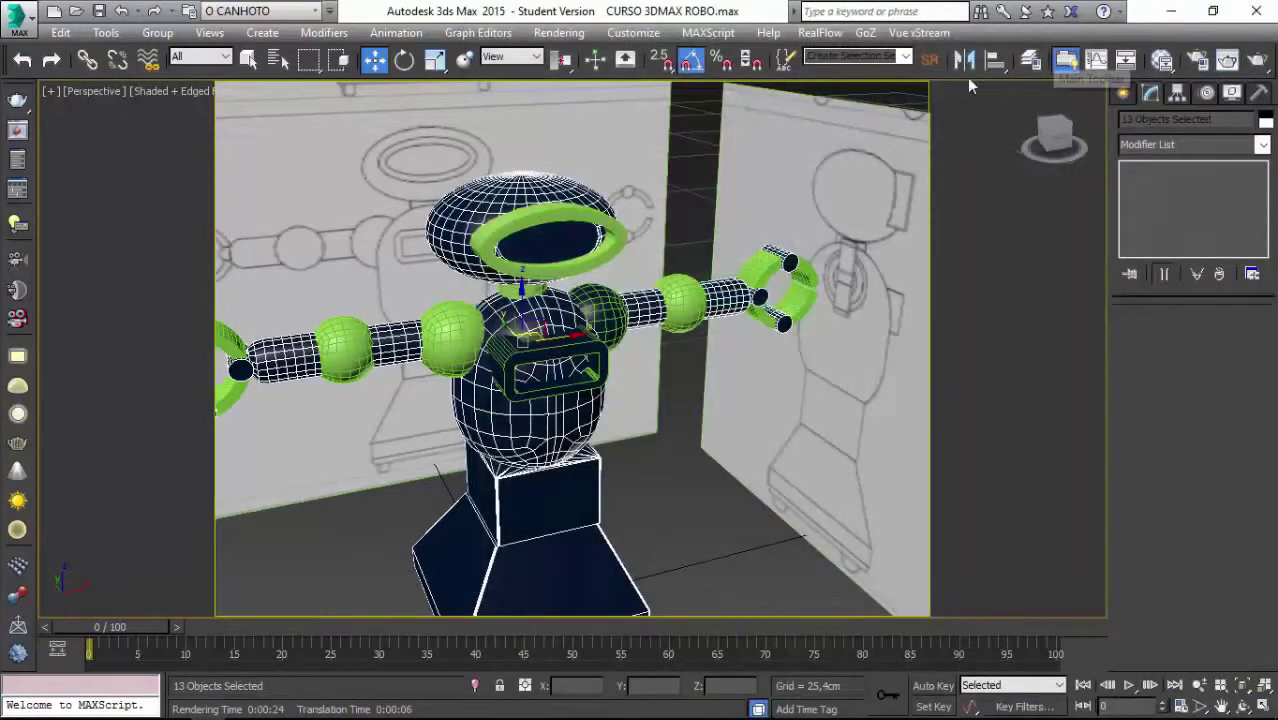
scroll(649, 214, down, 2)
scroll(649, 214, down, 2)
scroll(573, 349, up, 1)
Select the near hand ring, shoulder and arm-joint spheres, neck piece and eye ring, excluding the head dome
scroll(573, 349, up, 2)
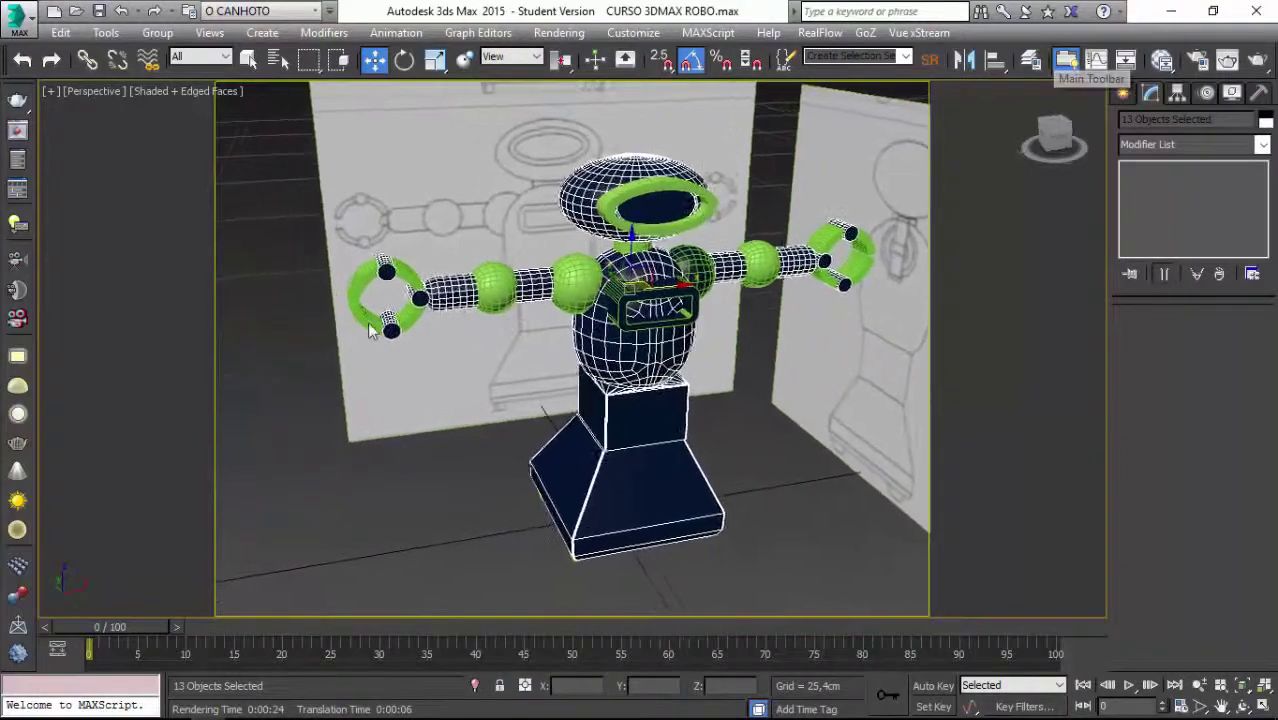
scroll(573, 349, up, 2)
scroll(573, 349, up, 1)
click(345, 313)
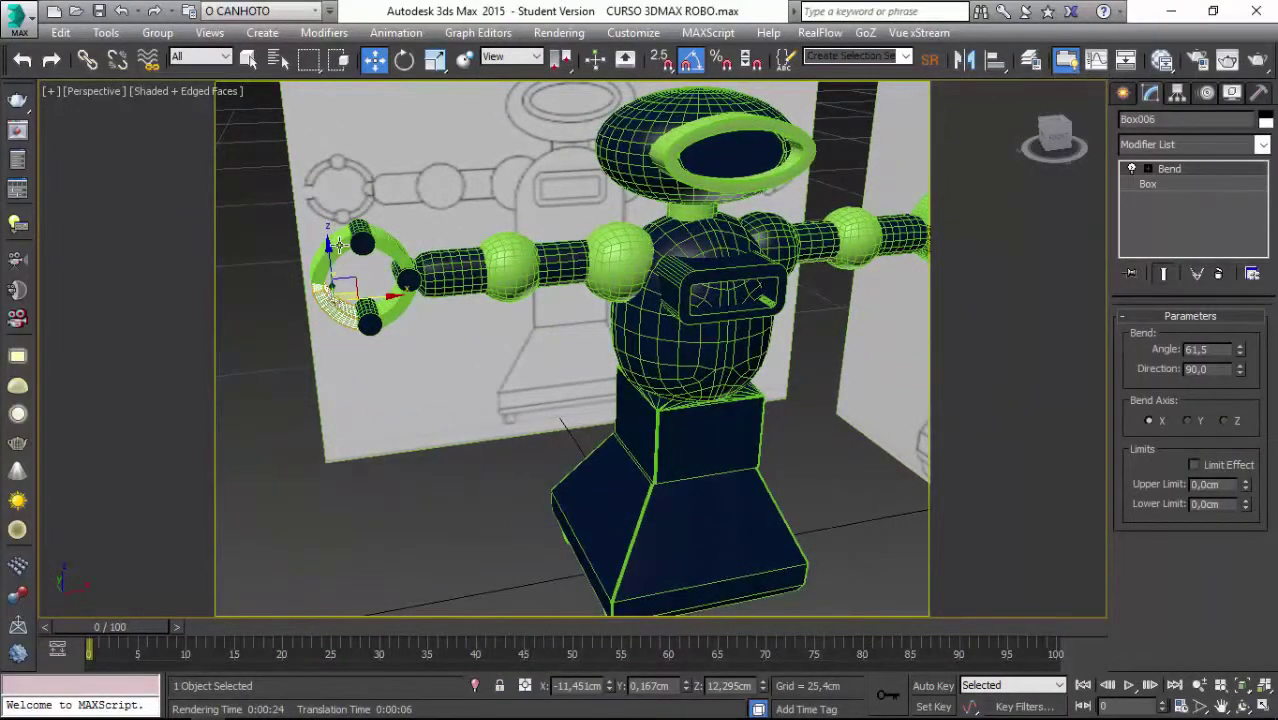
ctrl+click(381, 244)
drag(381, 244, 390, 295)
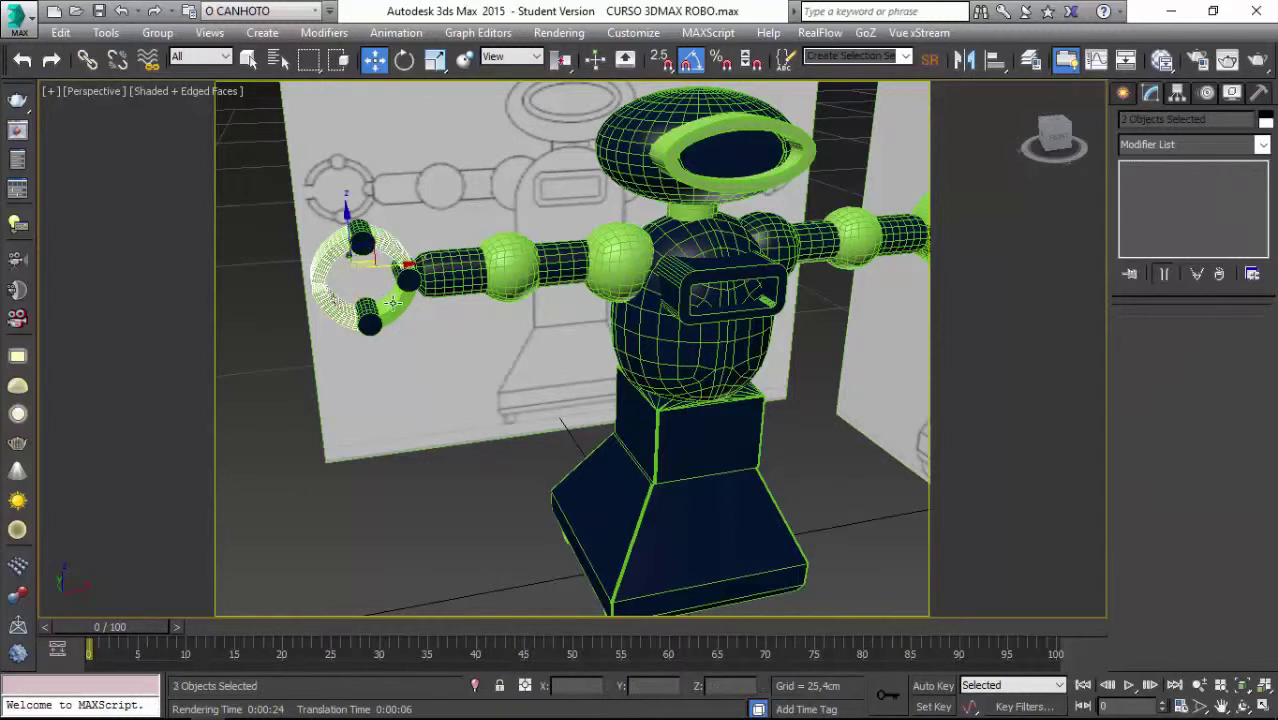
ctrl+click(526, 276)
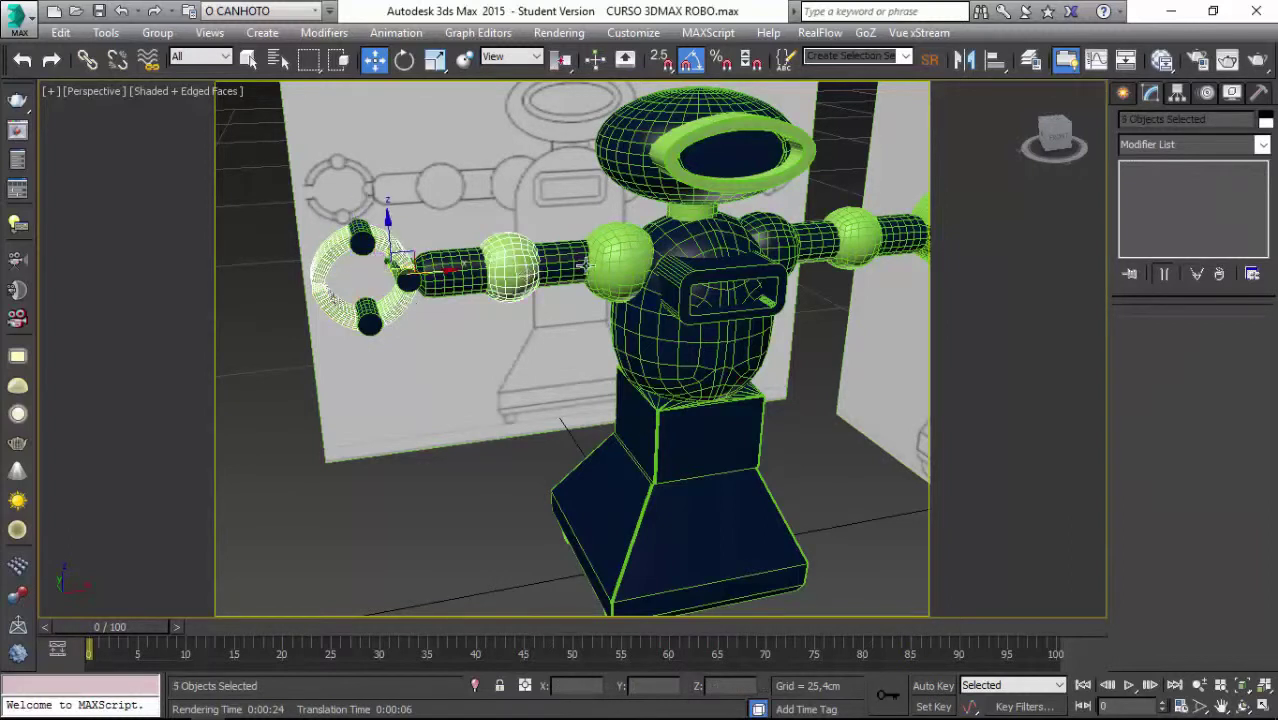
ctrl+click(610, 266)
ctrl+click(680, 212)
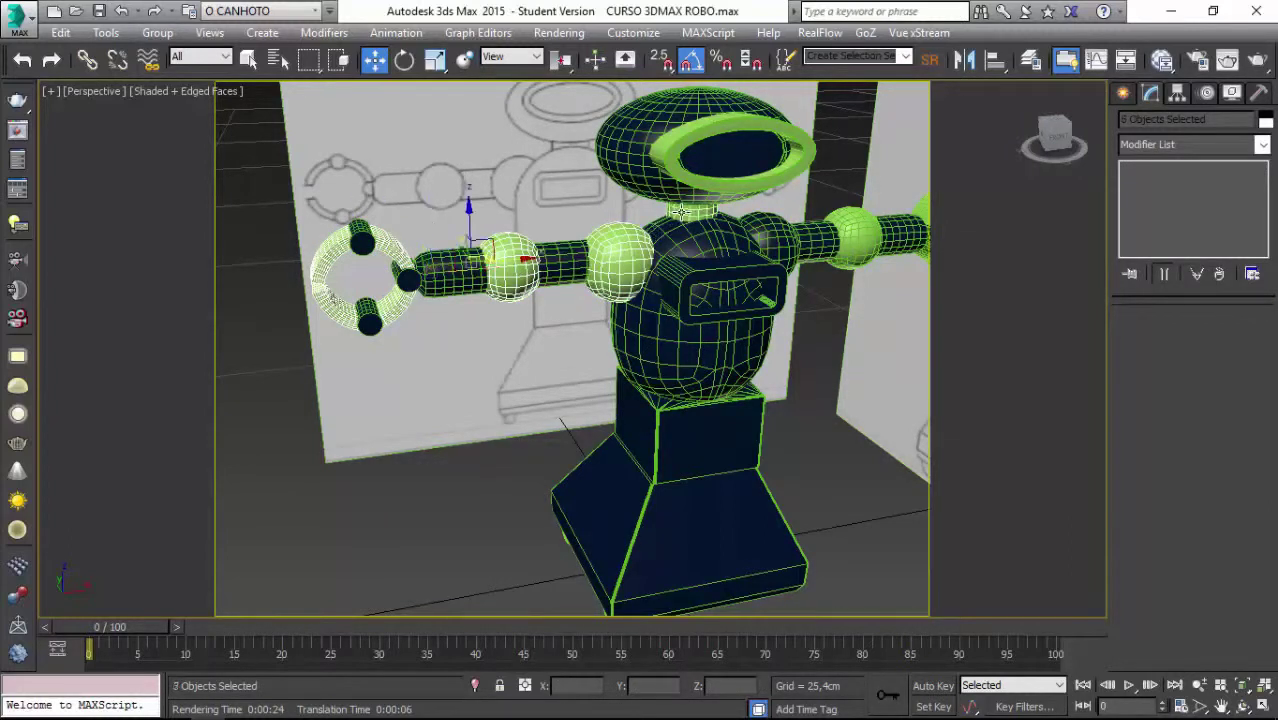
ctrl+click(708, 185)
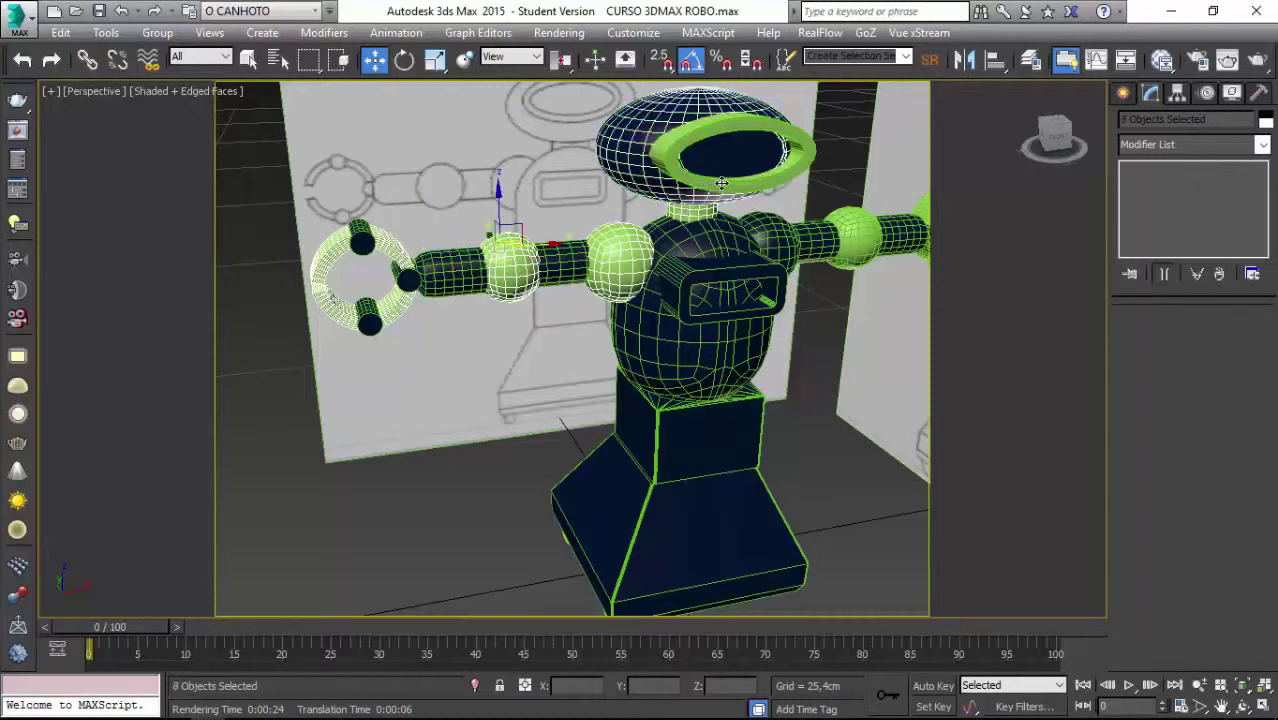
ctrl+click(806, 143)
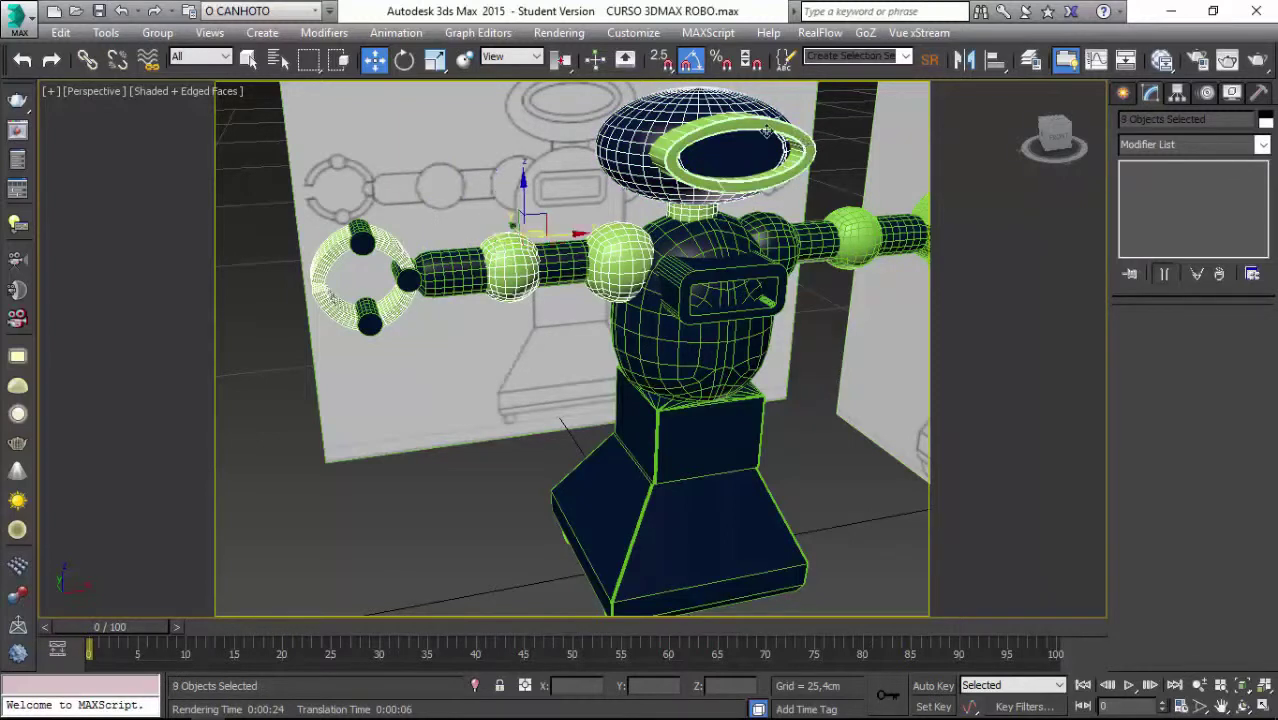
alt+click(660, 122)
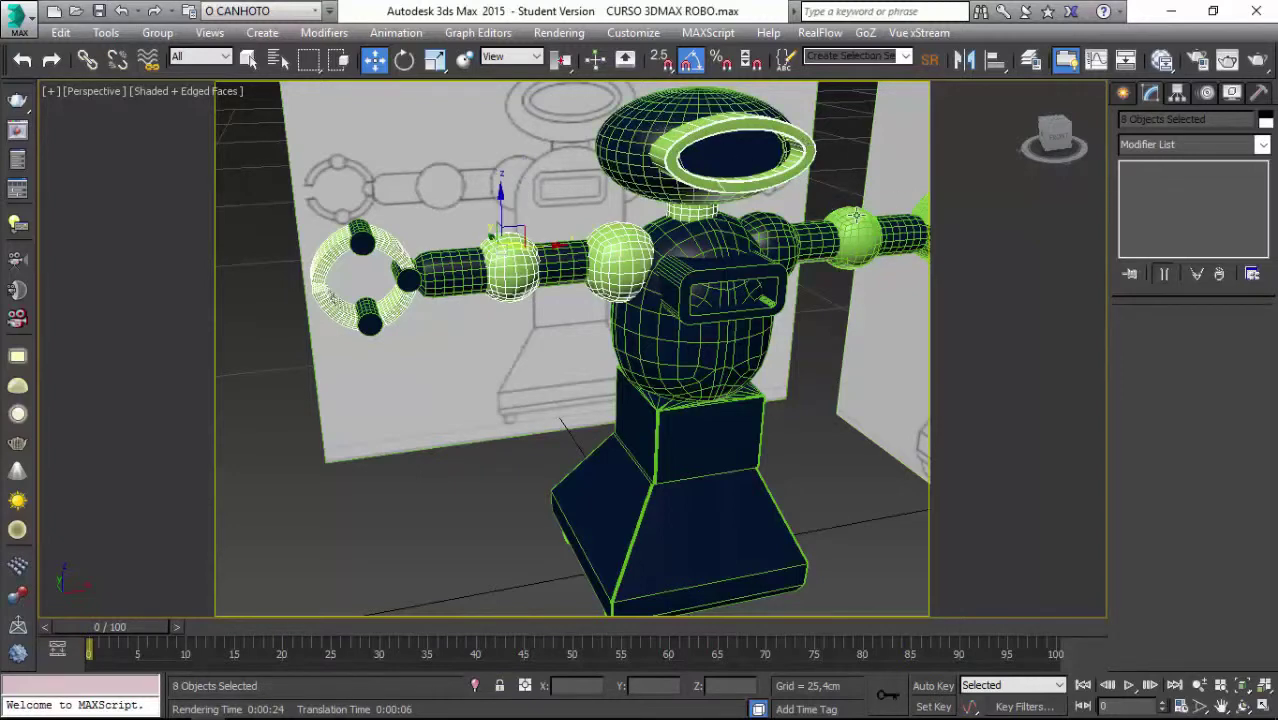
Add the far arm's shoulder sphere, forearm sphere and claw hand
alt+middle_drag(855, 215, 703, 232)
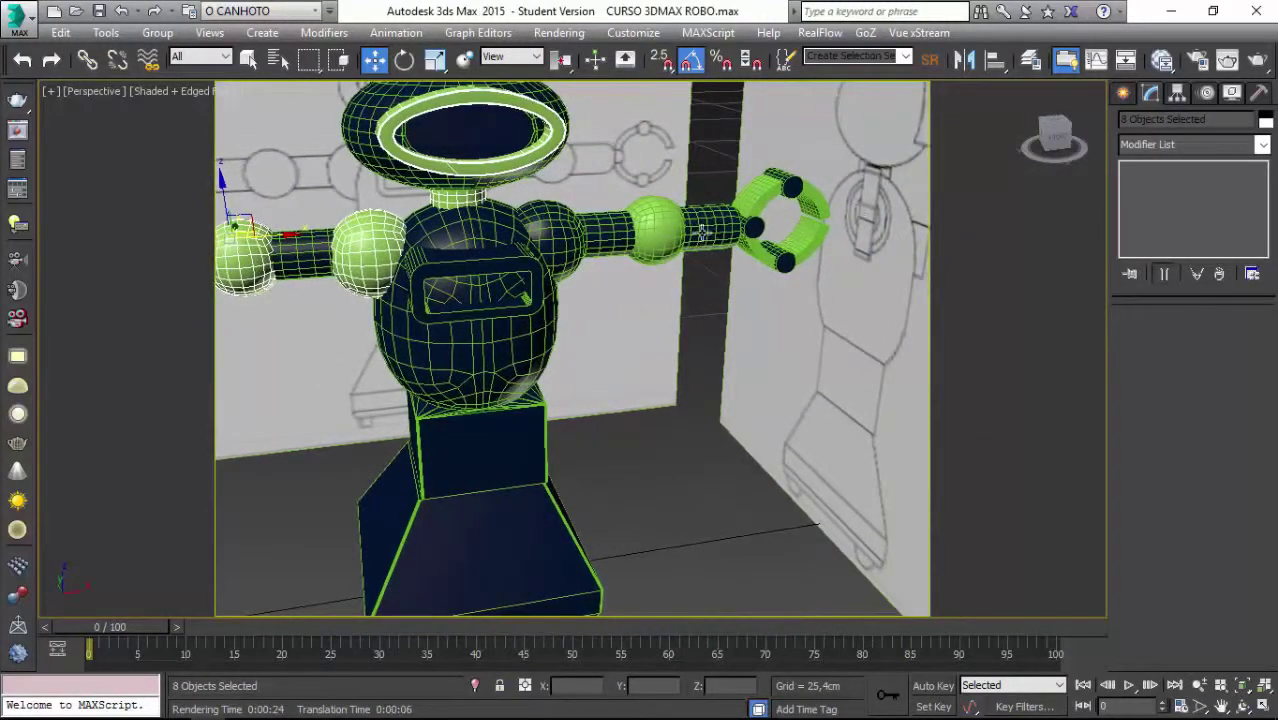
ctrl+click(551, 234)
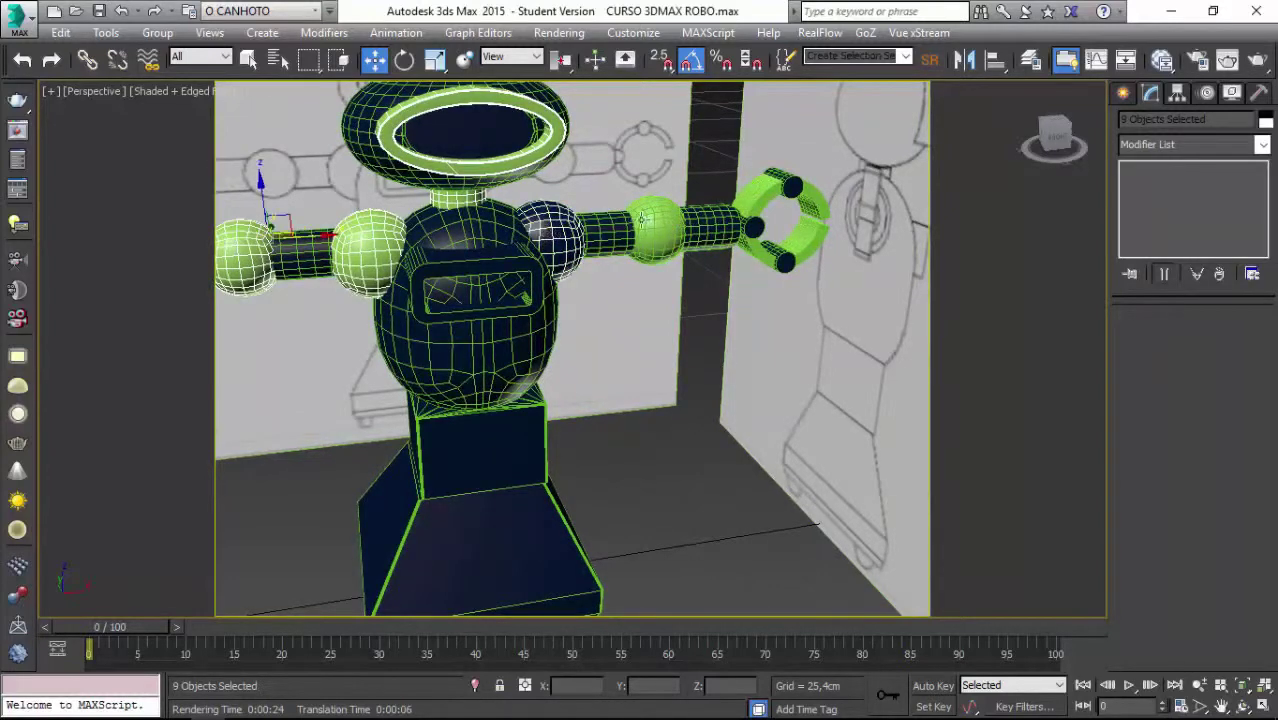
ctrl+click(666, 215)
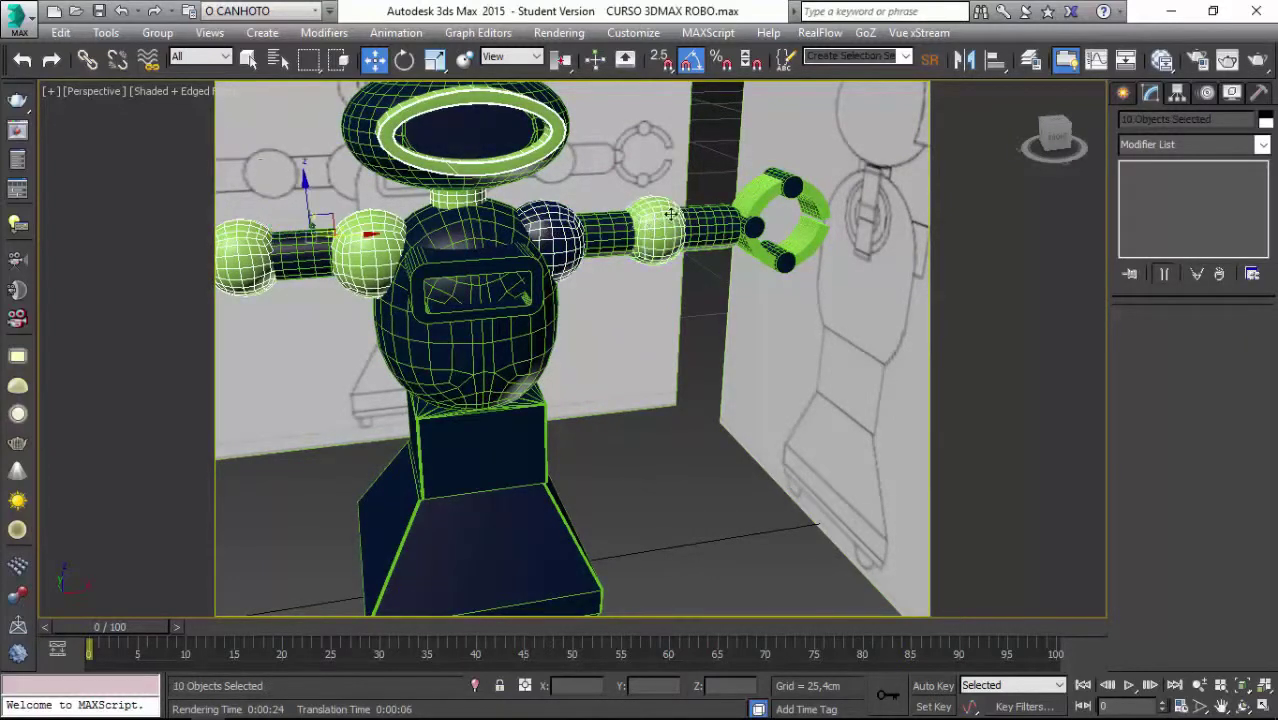
ctrl+click(757, 193)
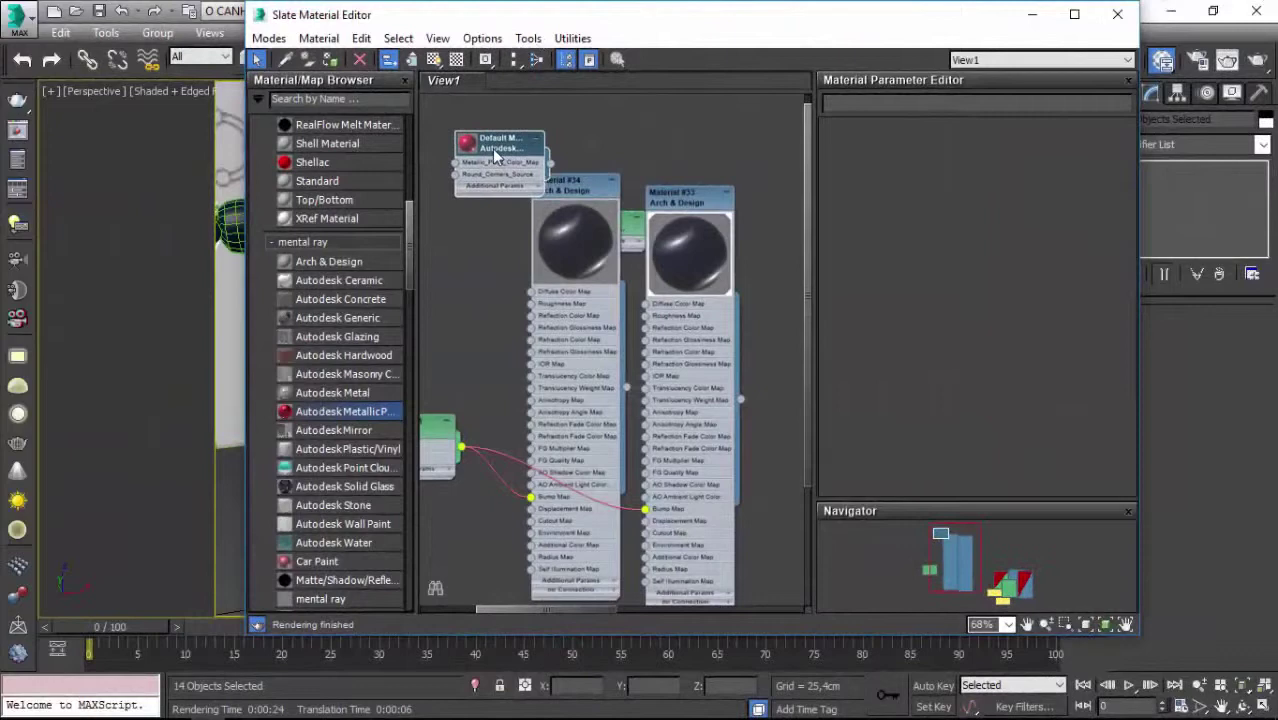
Create an Autodesk Metallic Paint material with a dark blue paint colour and plain-colour flecks
drag(500, 137, 489, 157)
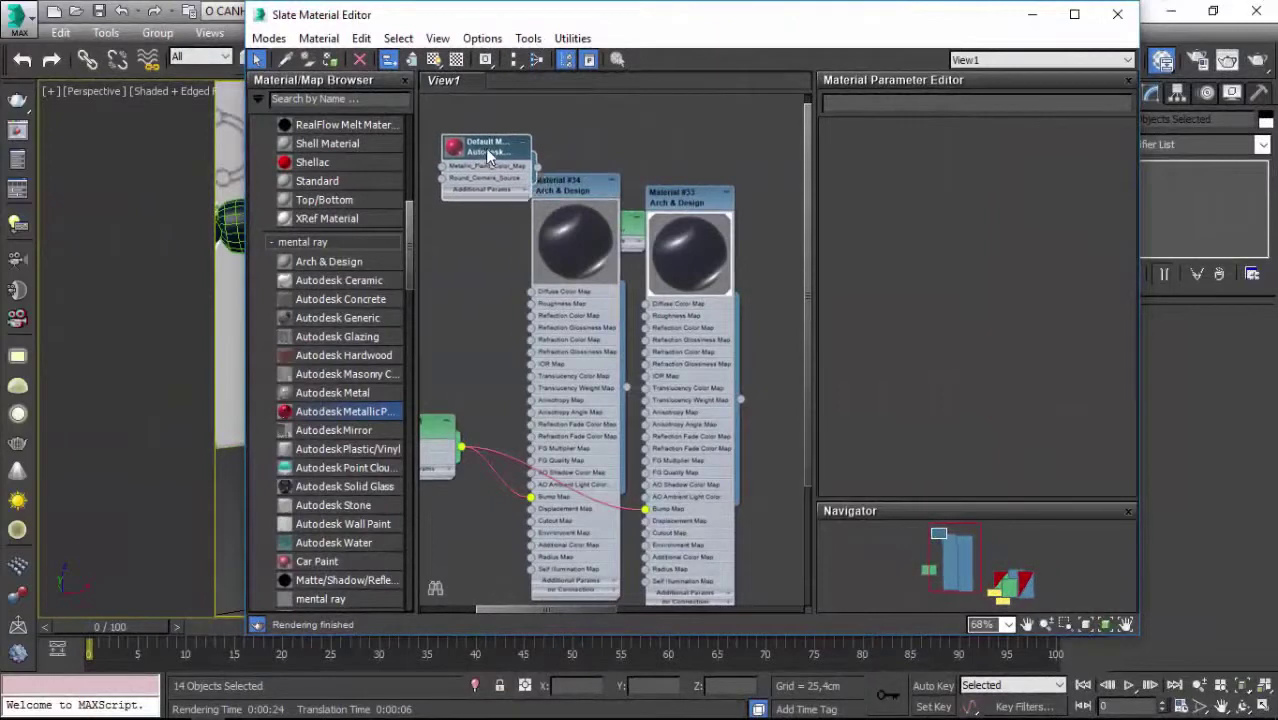
double_click(489, 157)
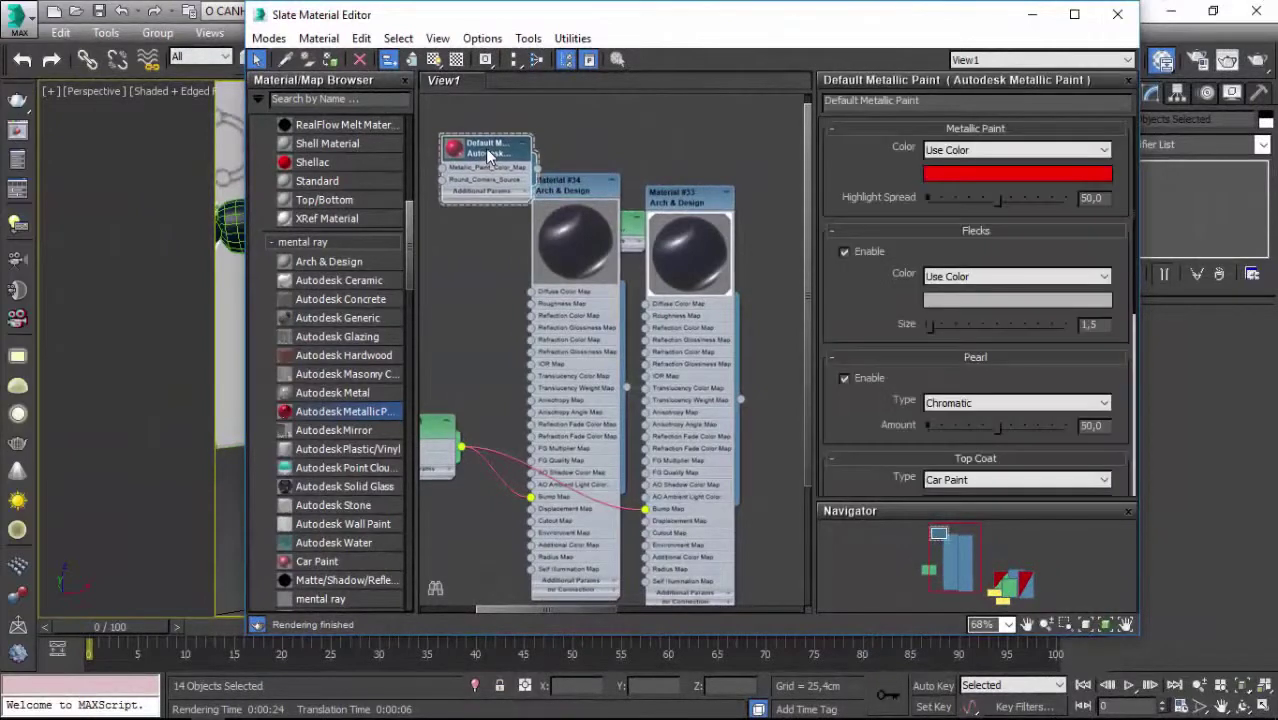
click(975, 176)
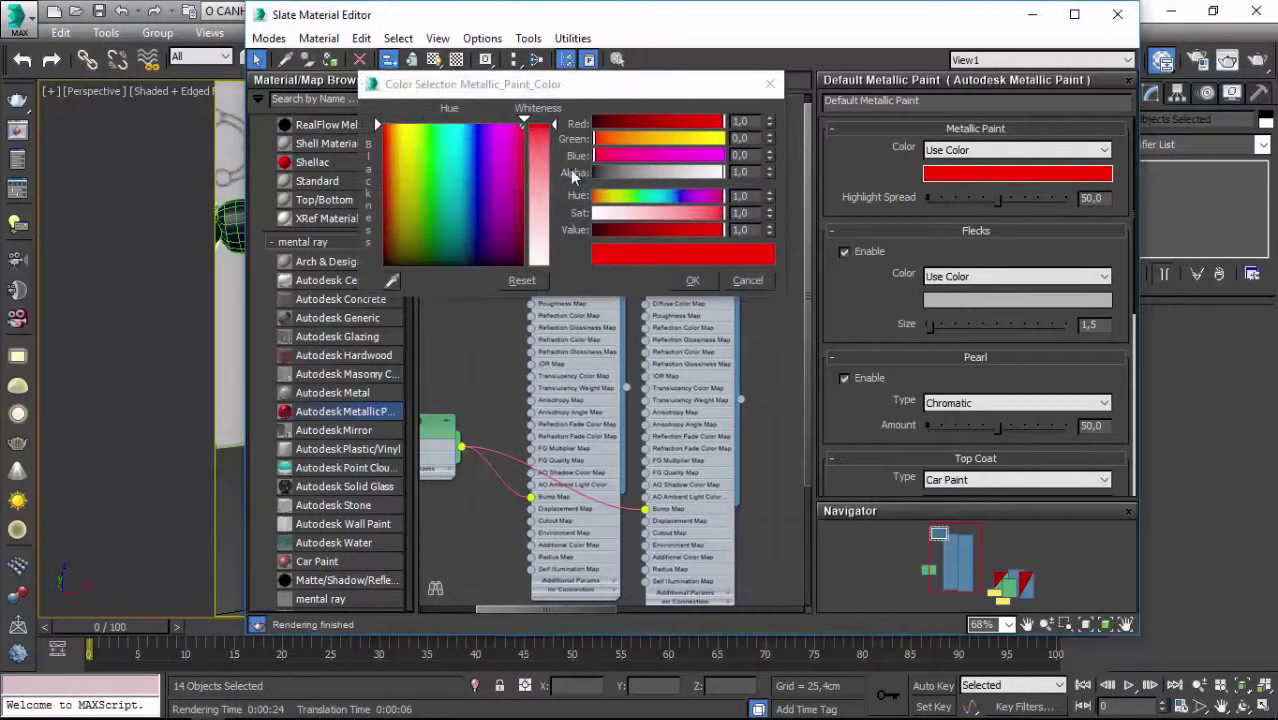
click(599, 123)
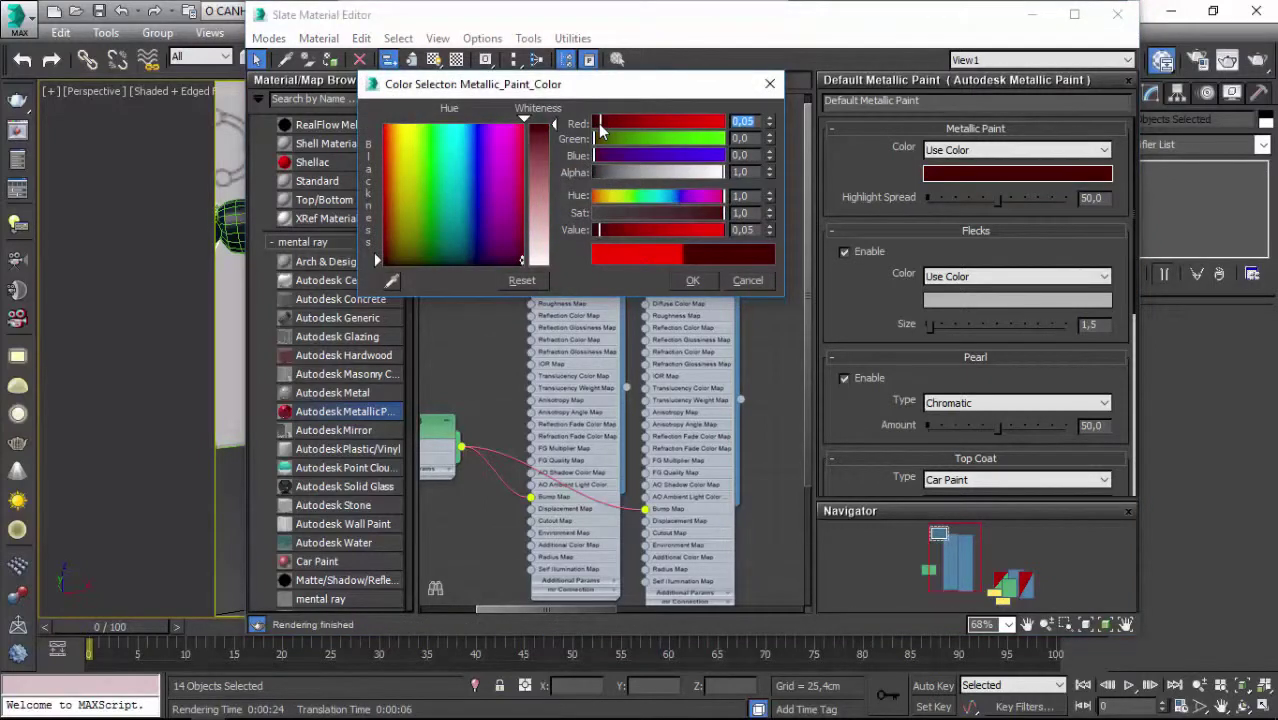
click(474, 255)
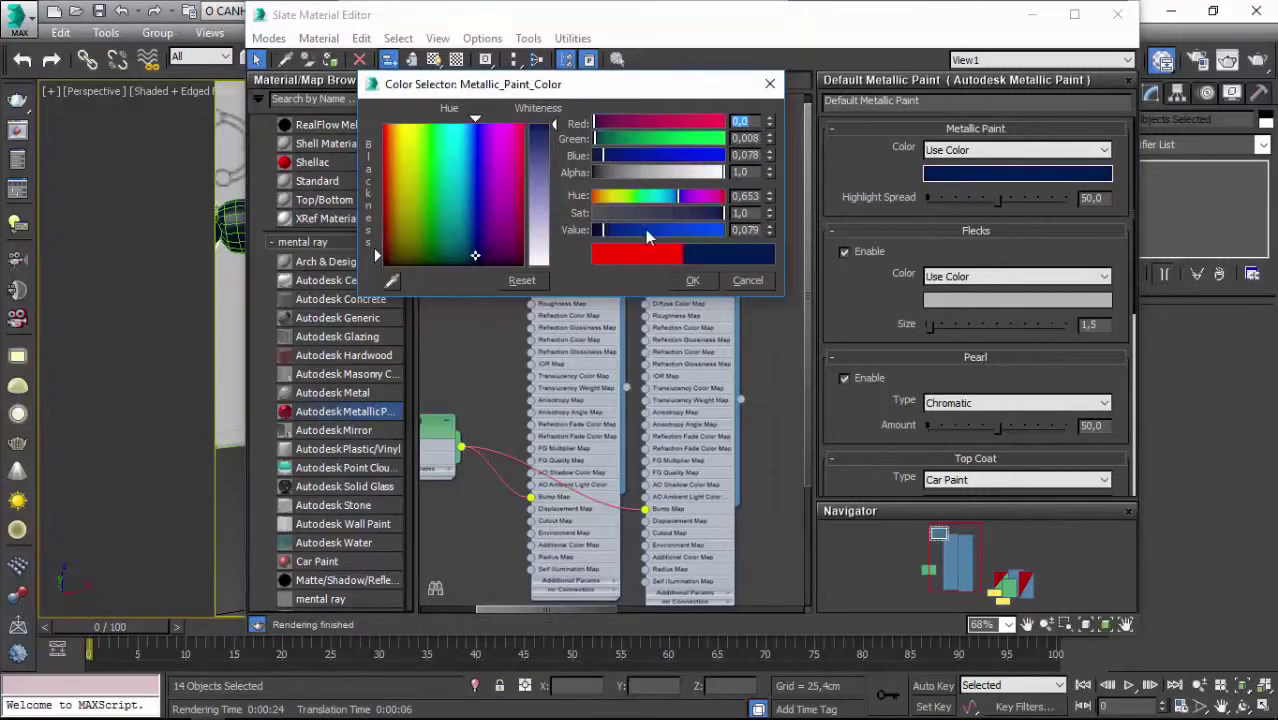
click(686, 281)
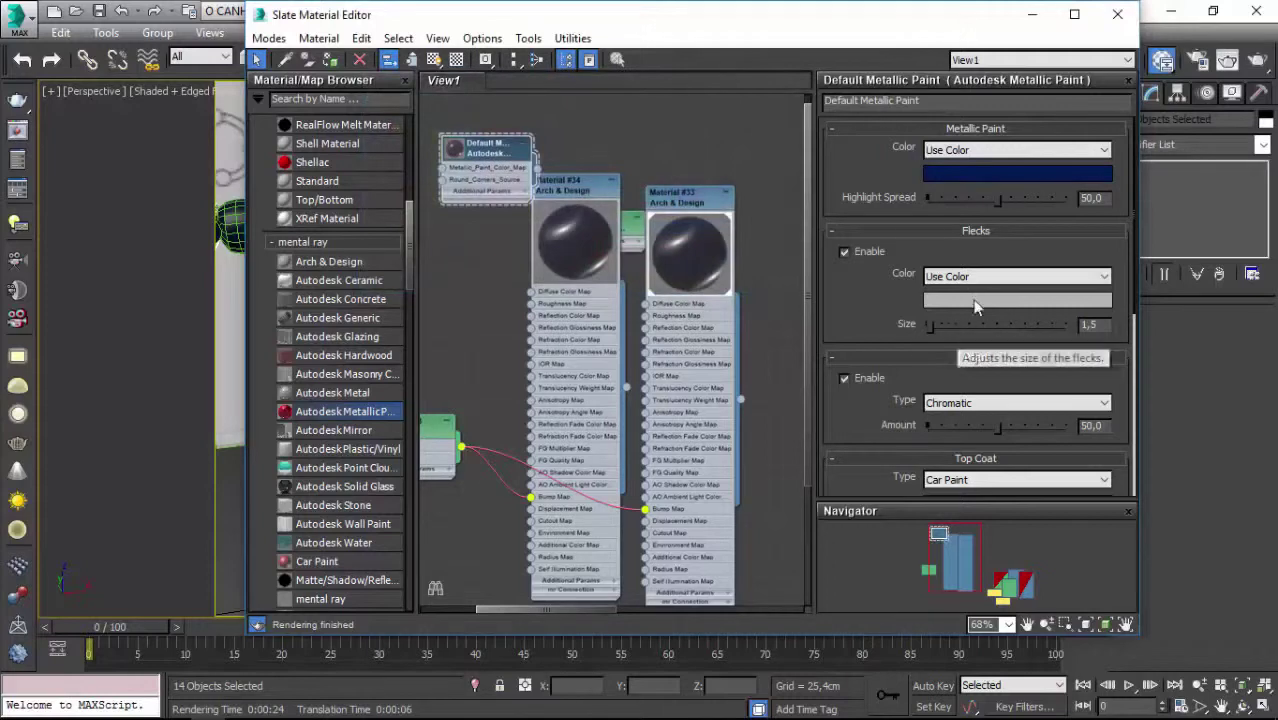
click(1103, 282)
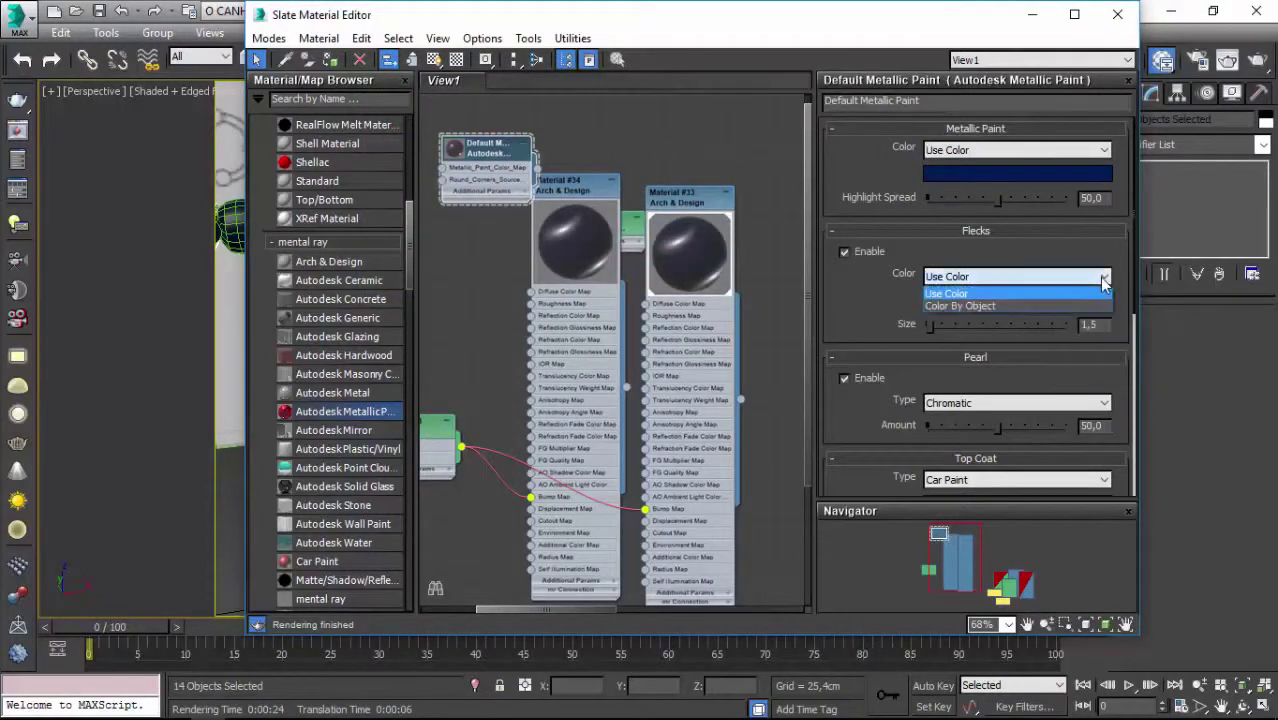
click(1103, 282)
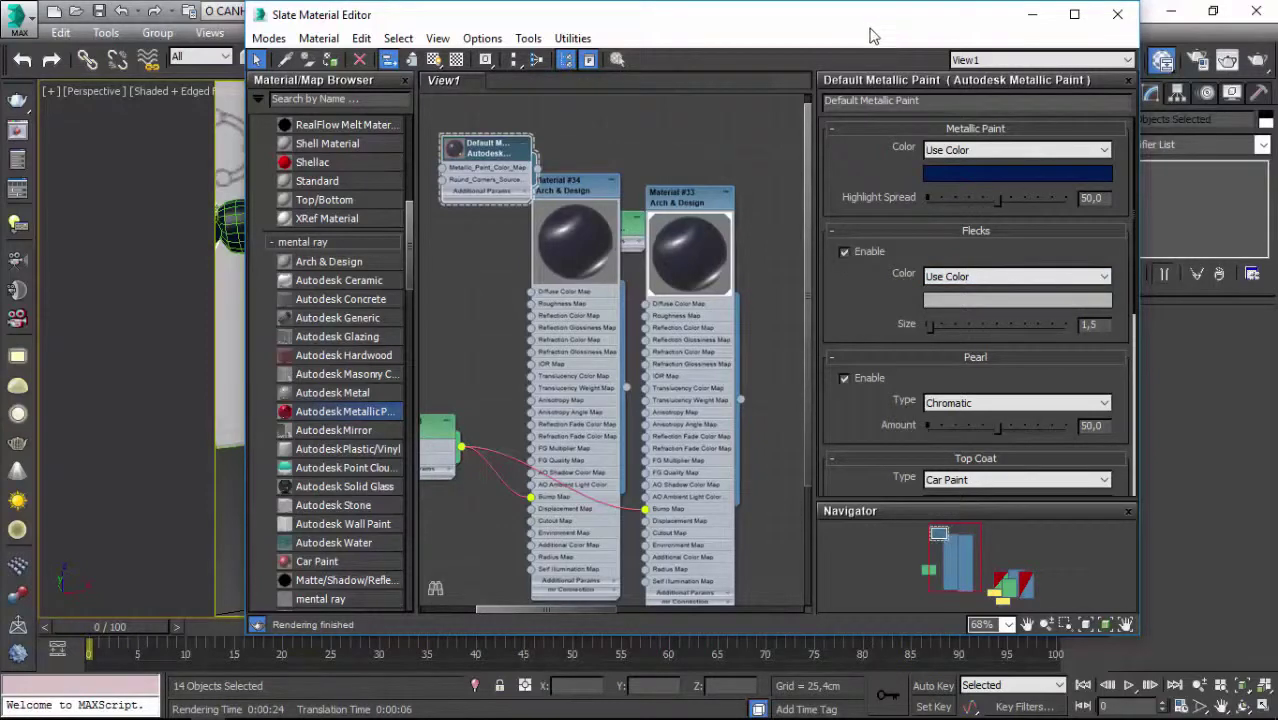
Move the metallic paint node above the other materials and close the Slate Material Editor
drag(870, 35, 527, 64)
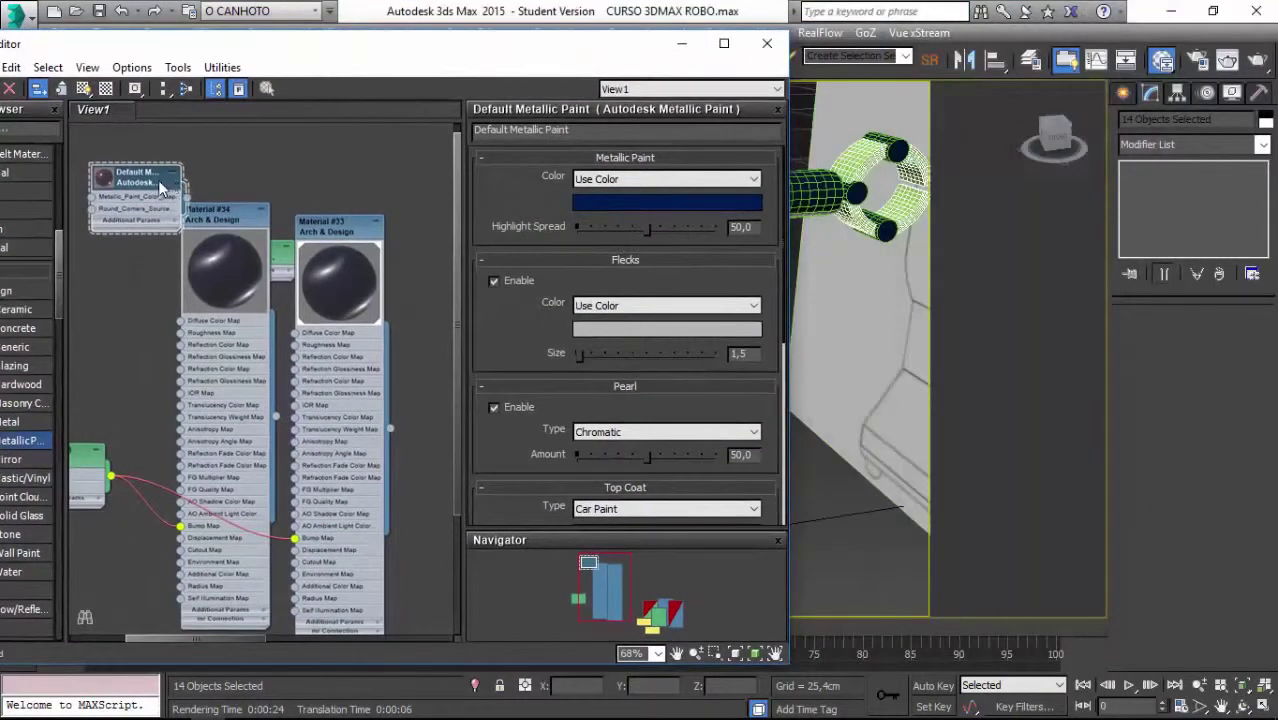
drag(160, 185, 326, 159)
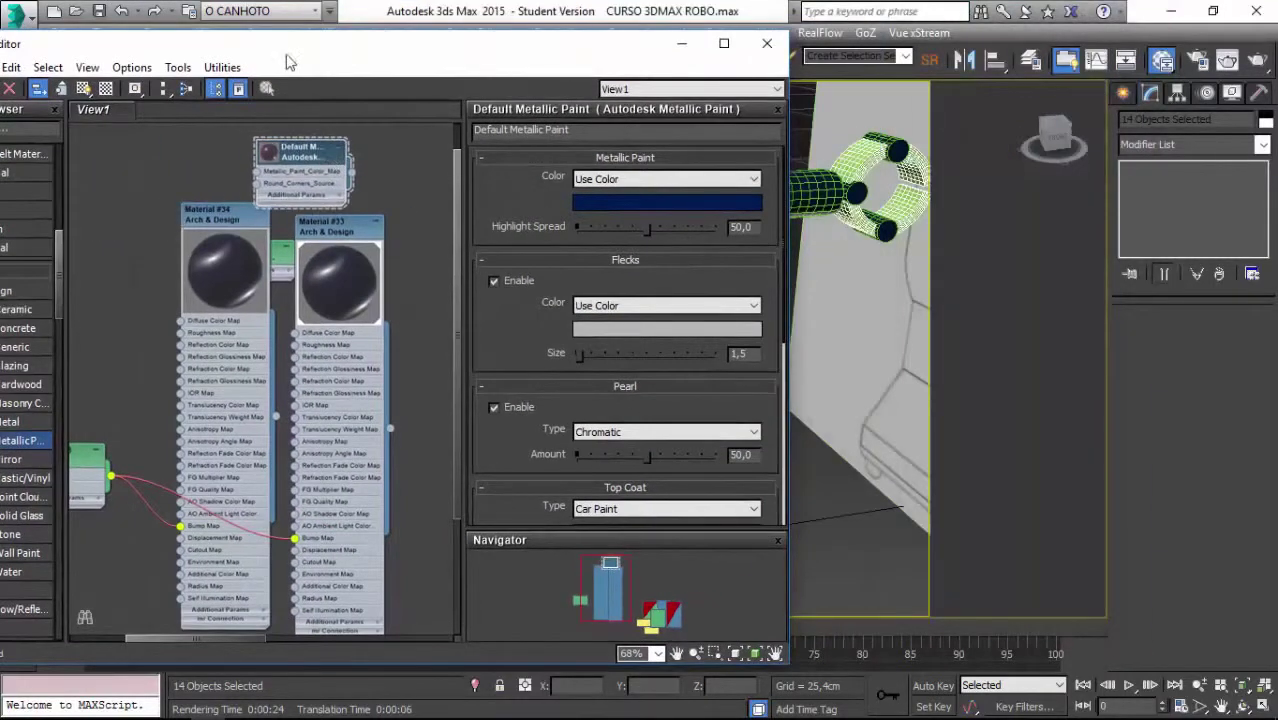
drag(287, 62, 473, 95)
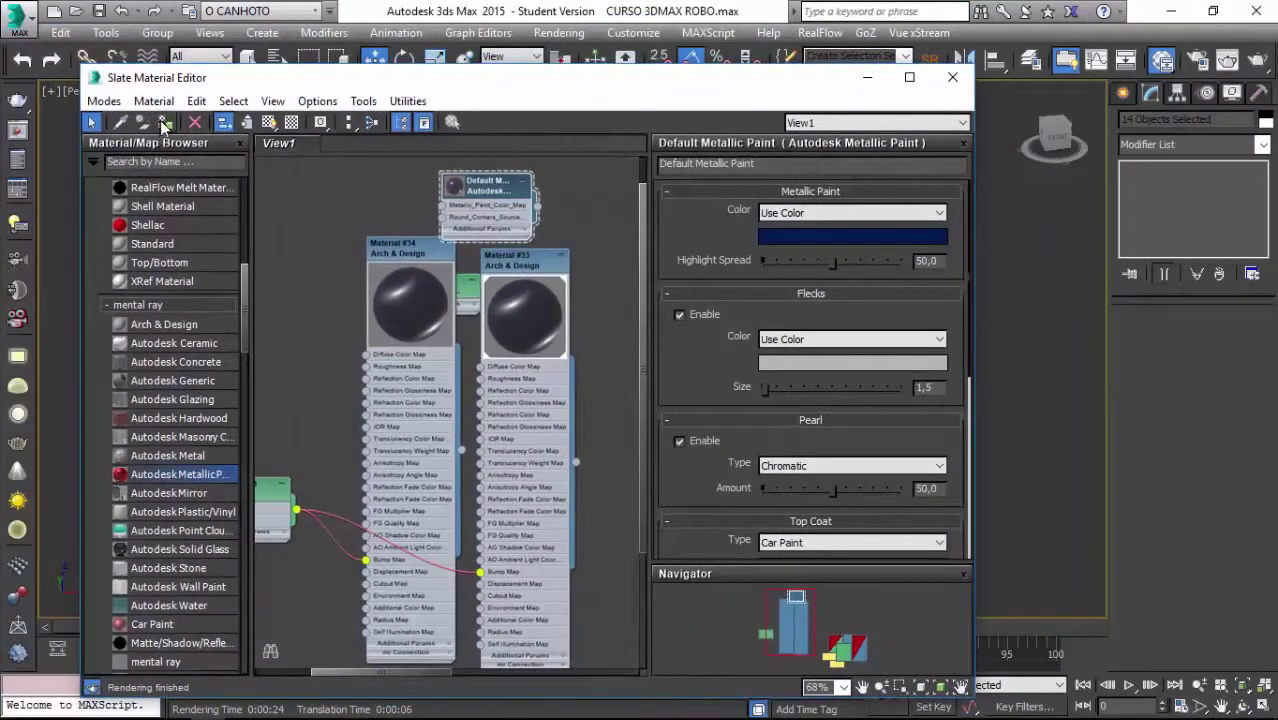
click(952, 77)
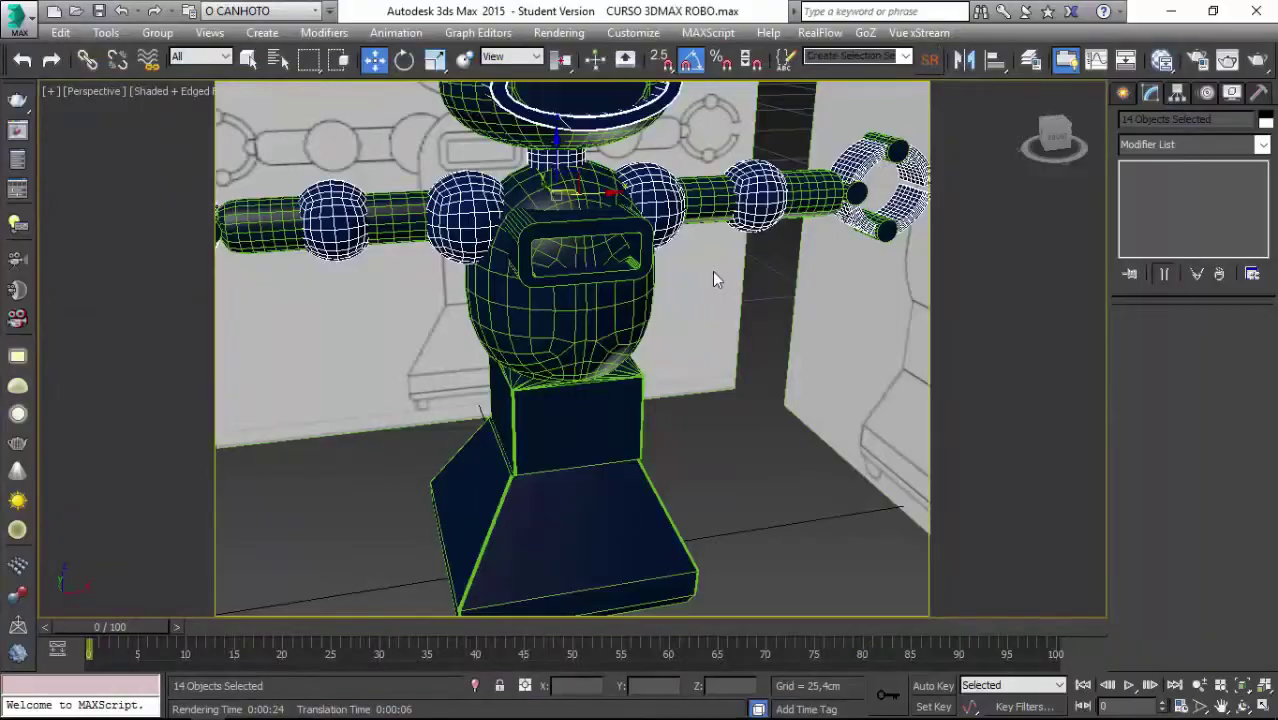
alt+middle_drag(712, 271, 714, 277)
scroll(712, 271, up, 3)
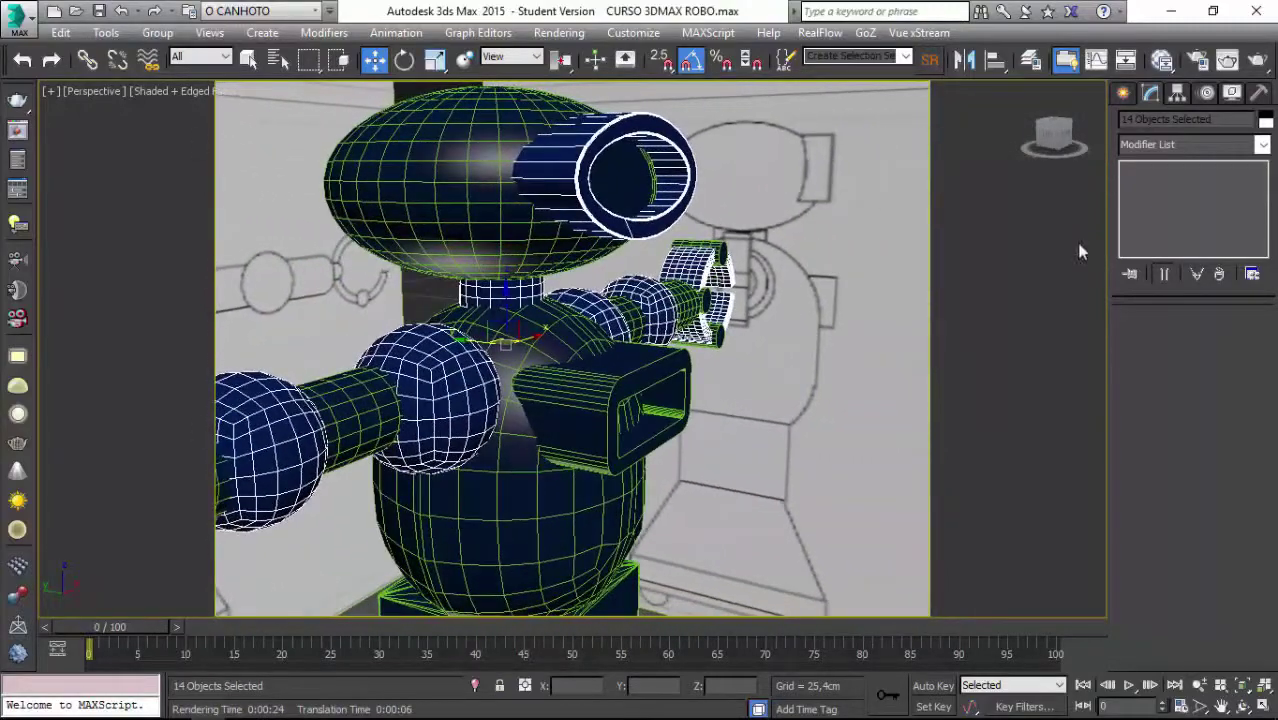
click(1260, 62)
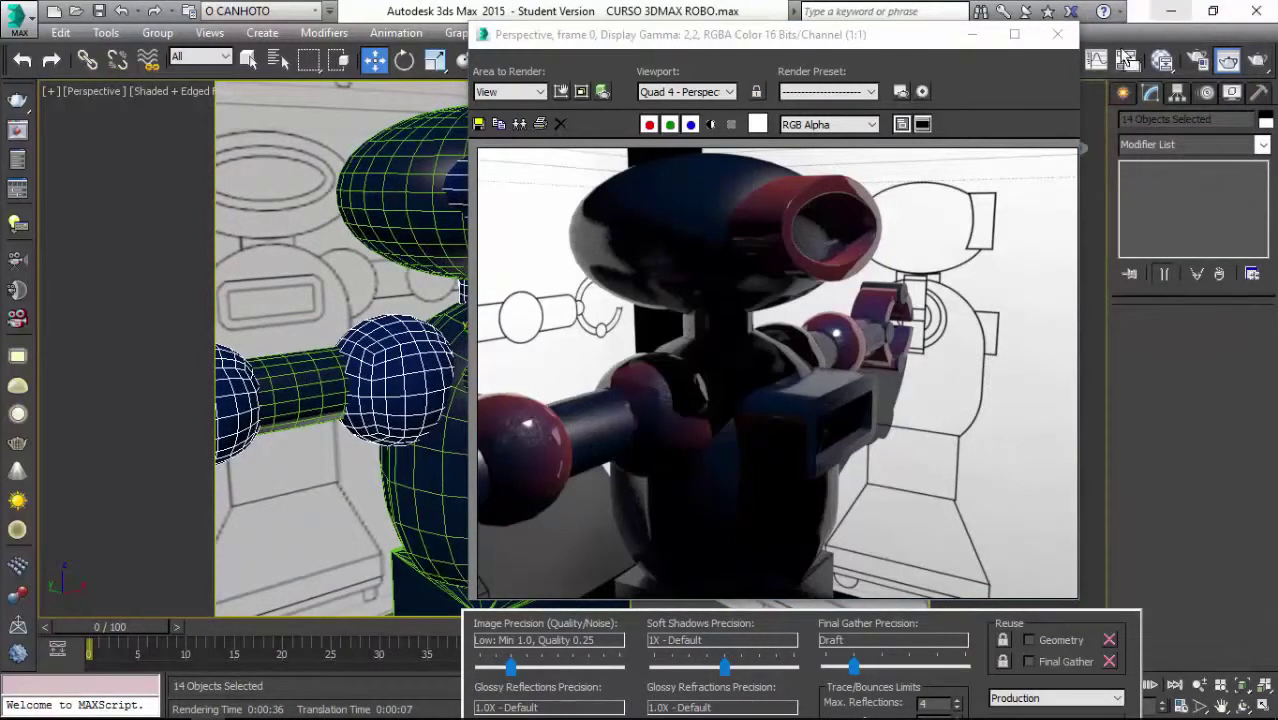
click(1058, 36)
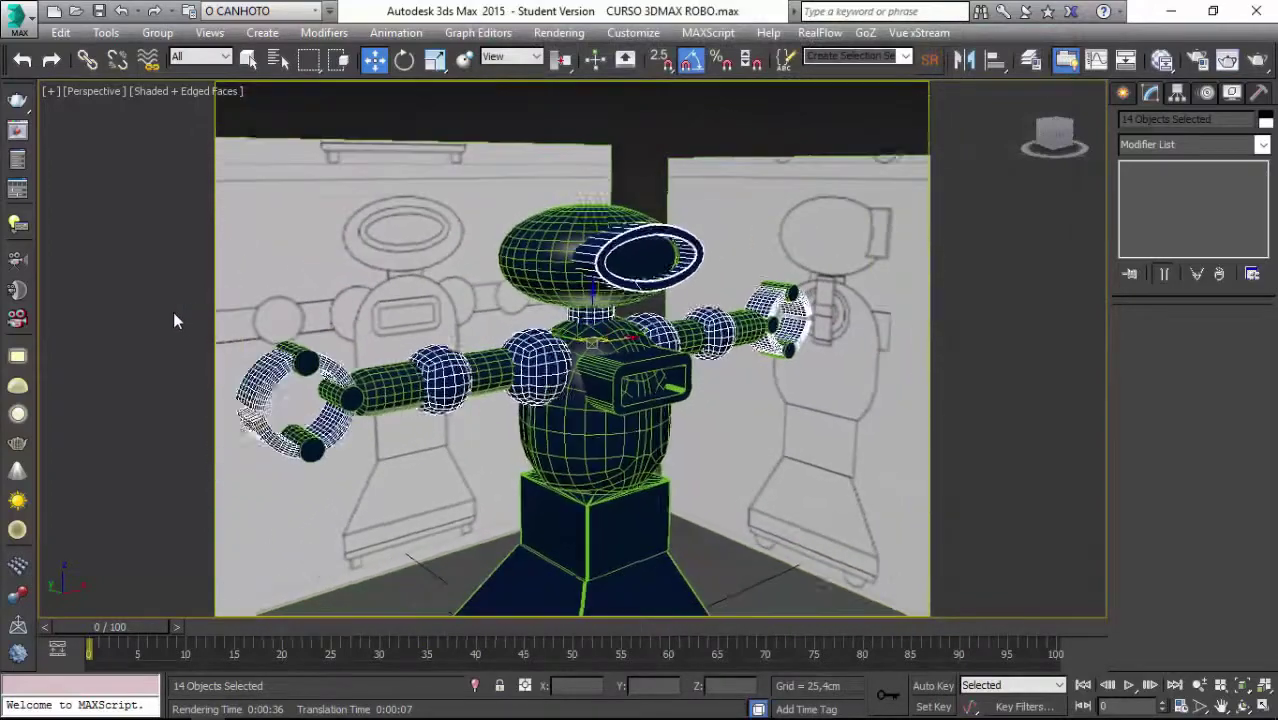
Clear the selection by clicking empty space in the Perspective viewport
click(173, 313)
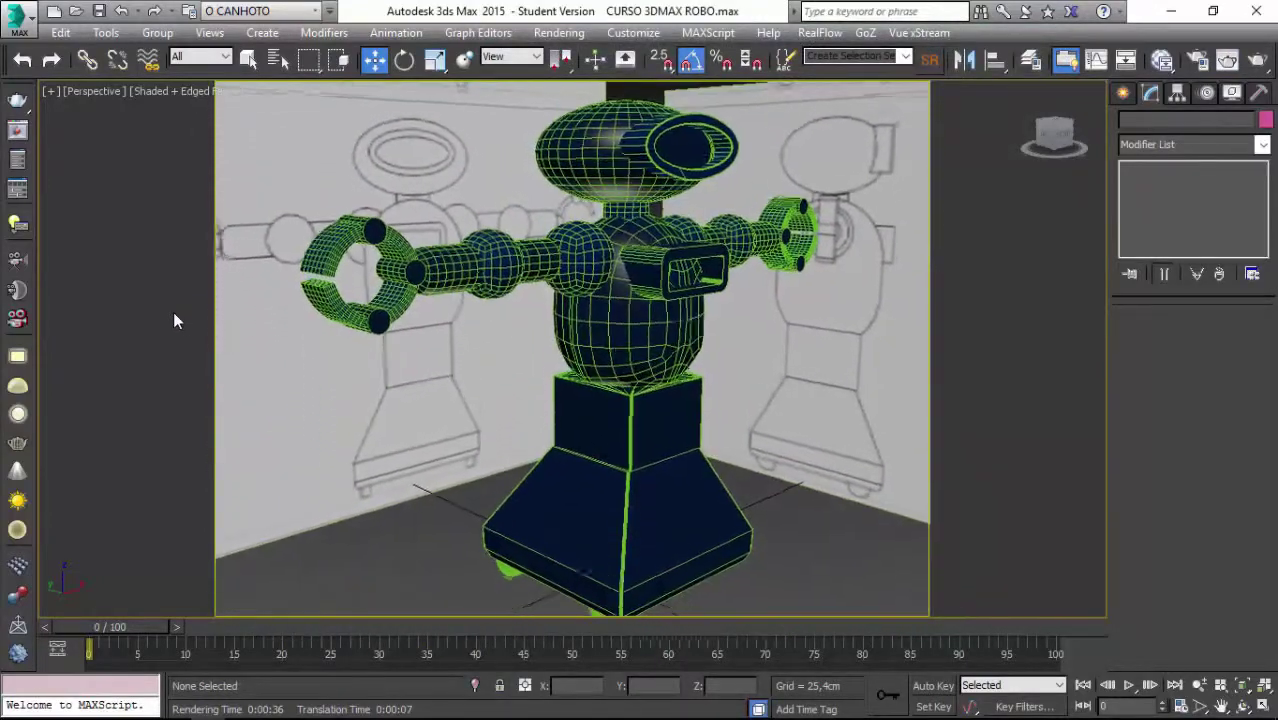